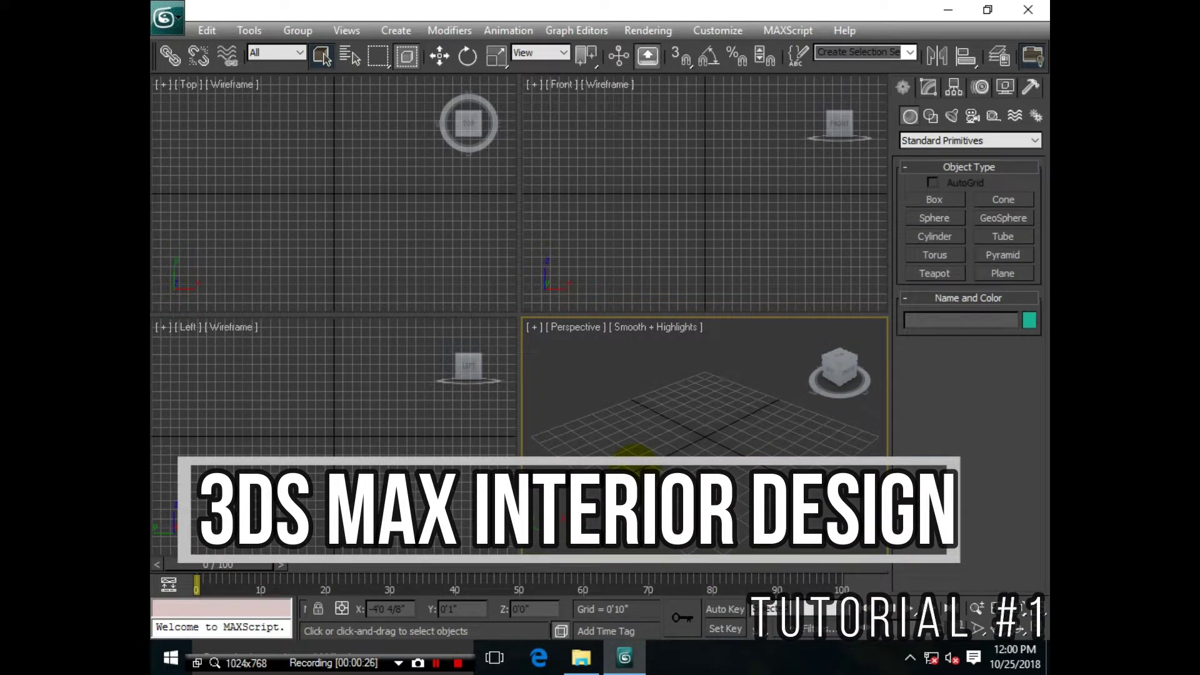
Step: Draw a box on the floor grid in the Perspective view, then maximize that view
{"action": "left_click", "coordinate": [935, 199]}
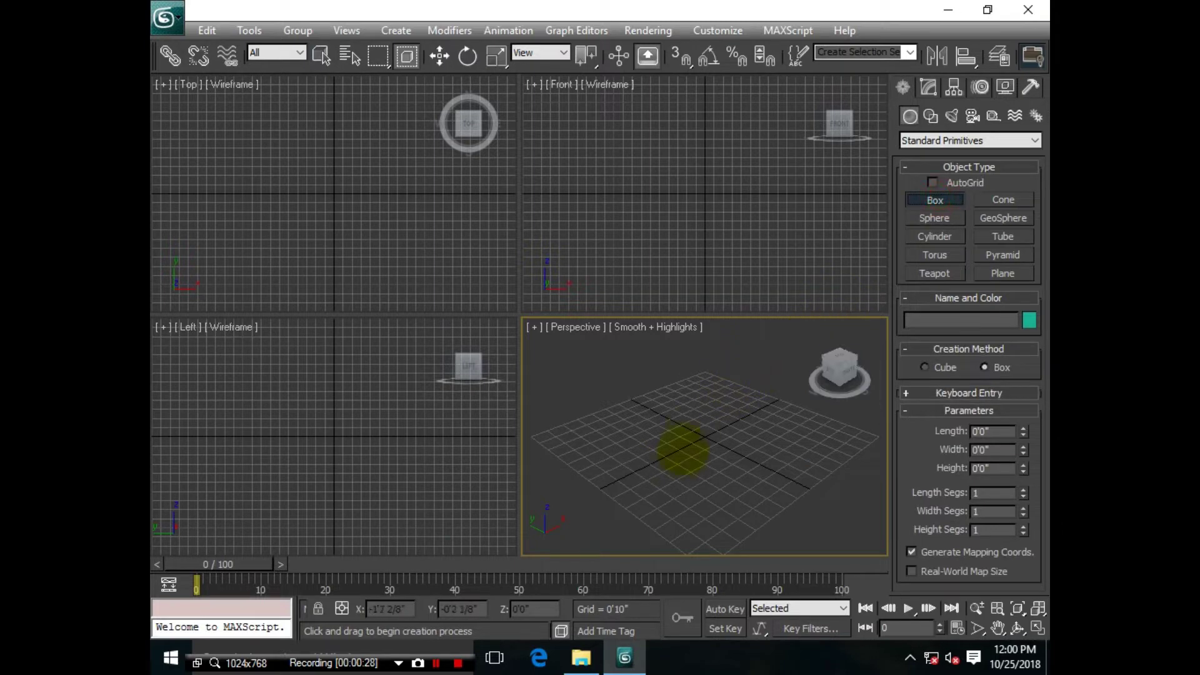
{"action": "left_click_drag", "start_coordinate": [699, 386], "coordinate": [663, 500]}
{"action": "left_click", "coordinate": [663, 350]}
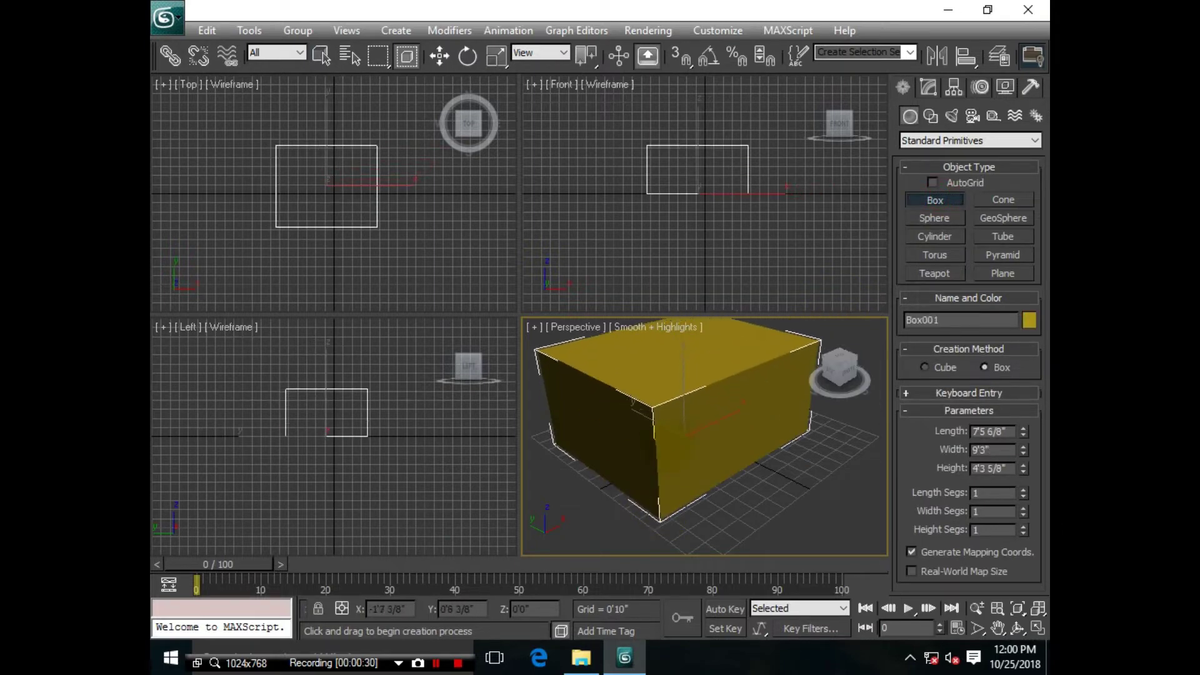
{"action": "right_click", "coordinate": [662, 351]}
{"action": "key", "text": "alt+w"}
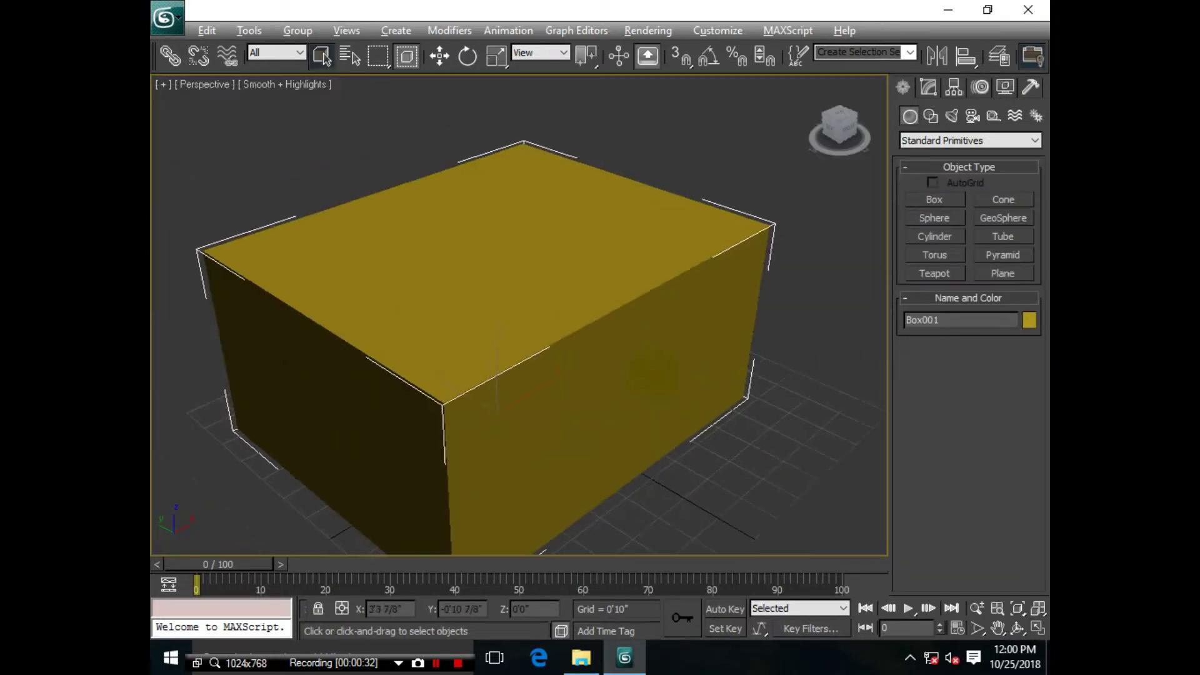
{"action": "right_click", "coordinate": [580, 316]}
{"action": "left_click", "coordinate": [717, 469]}
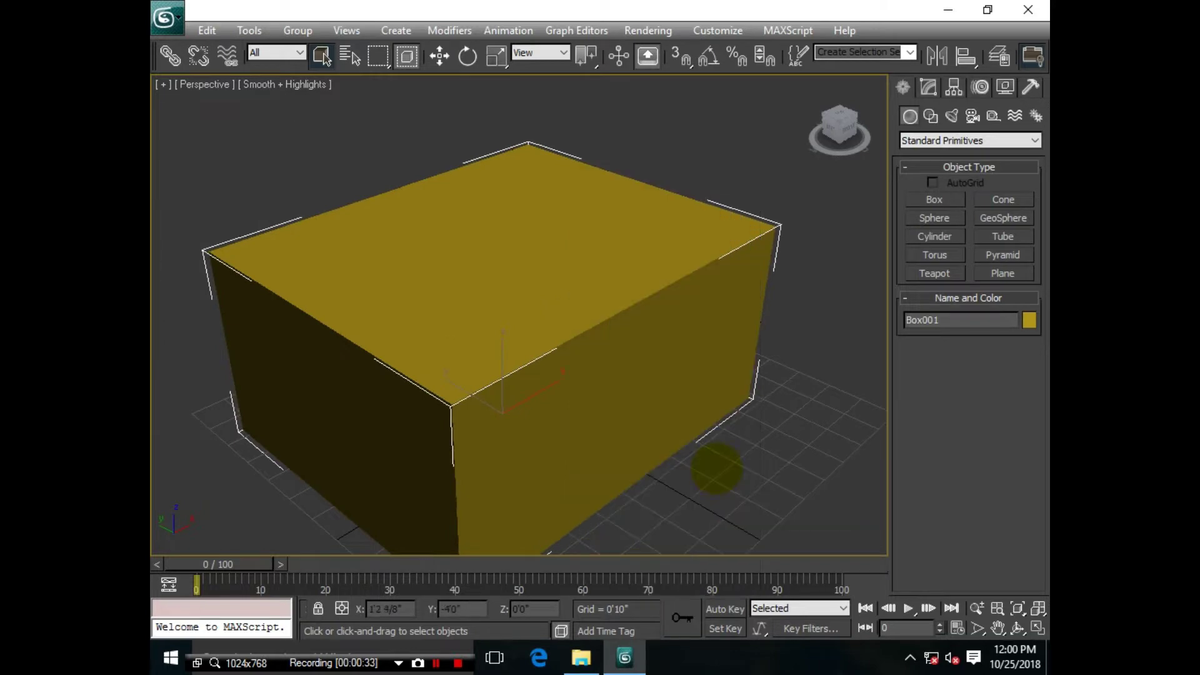
Step: Assign Box001 a VRayMtl with a pure white diffuse colour
{"action": "key", "text": "m"}
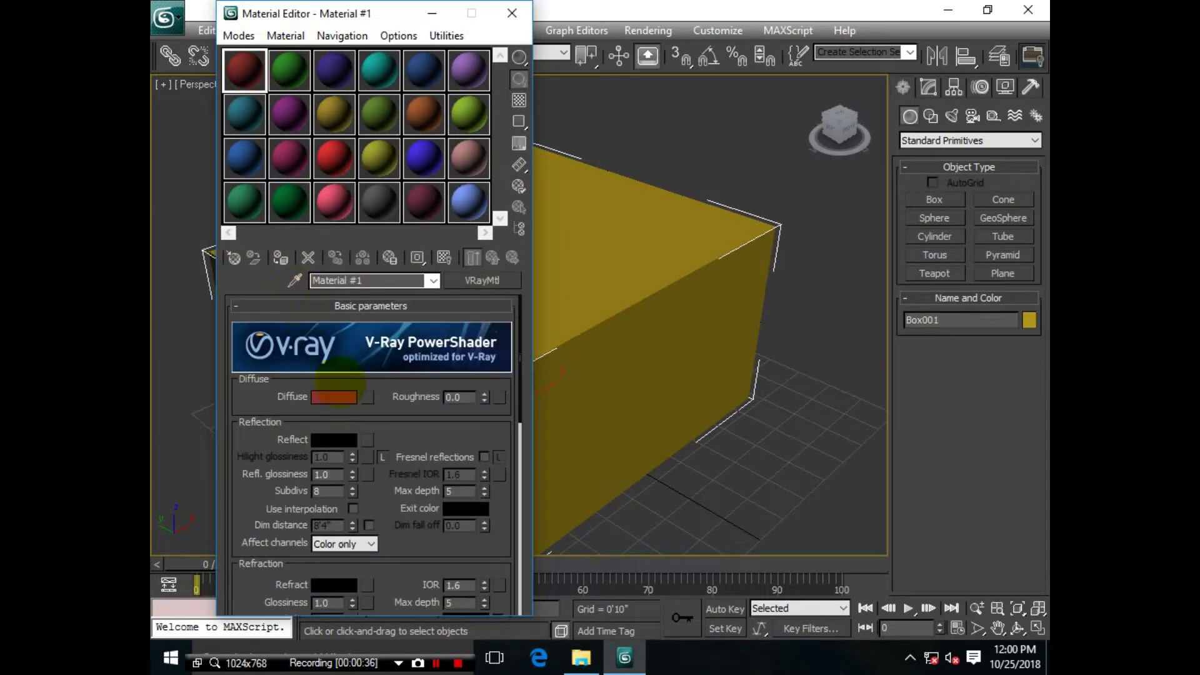
{"action": "left_click", "coordinate": [335, 397]}
{"action": "left_click_drag", "start_coordinate": [665, 112], "coordinate": [665, 245]}
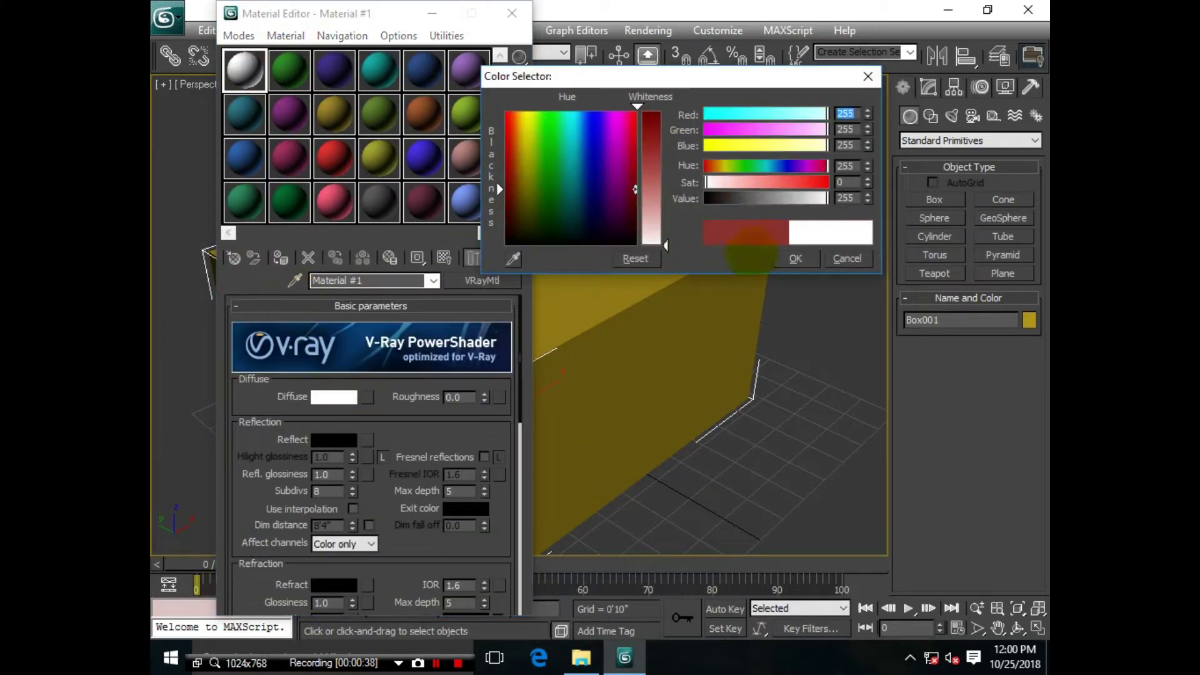
{"action": "left_click", "coordinate": [796, 258]}
{"action": "left_click", "coordinate": [281, 258]}
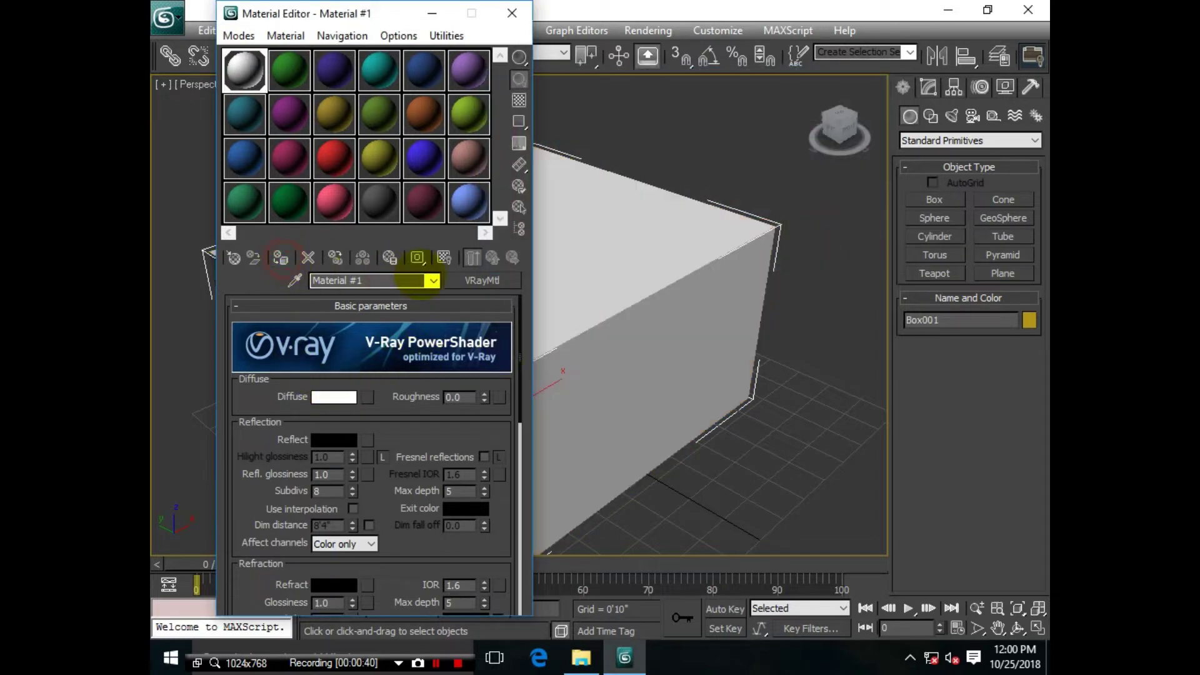
{"action": "left_click", "coordinate": [512, 12]}
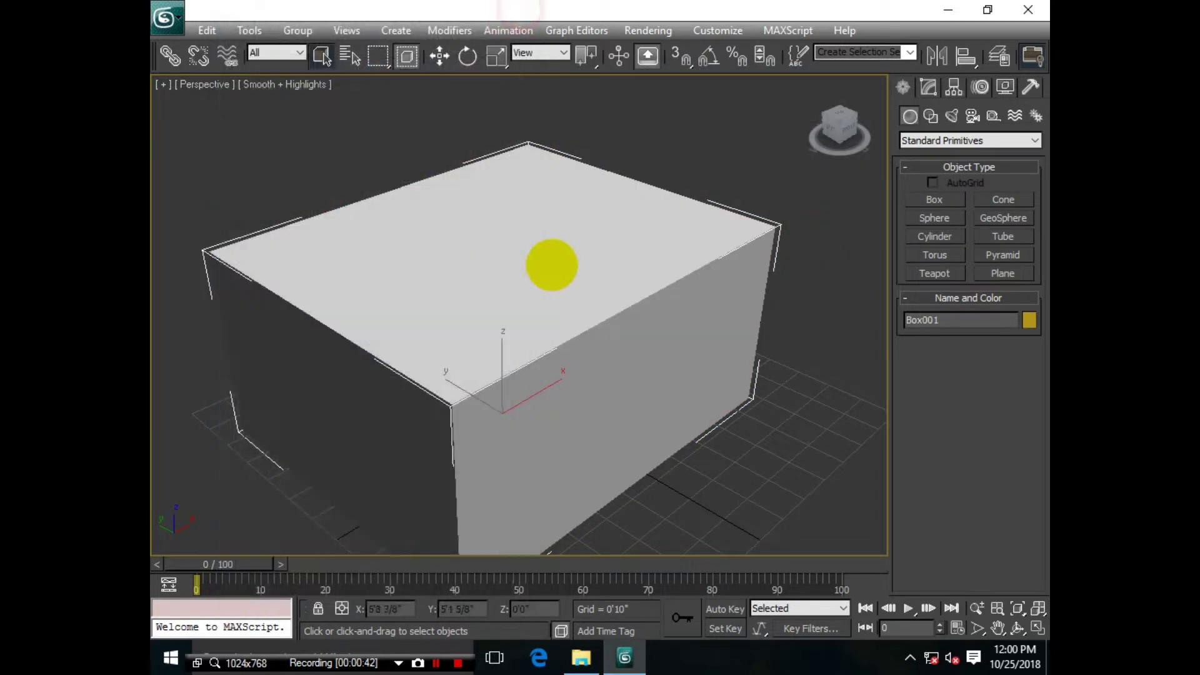
Step: Convert the box to Editable Poly and delete its top polygon
{"action": "right_click", "coordinate": [556, 258]}
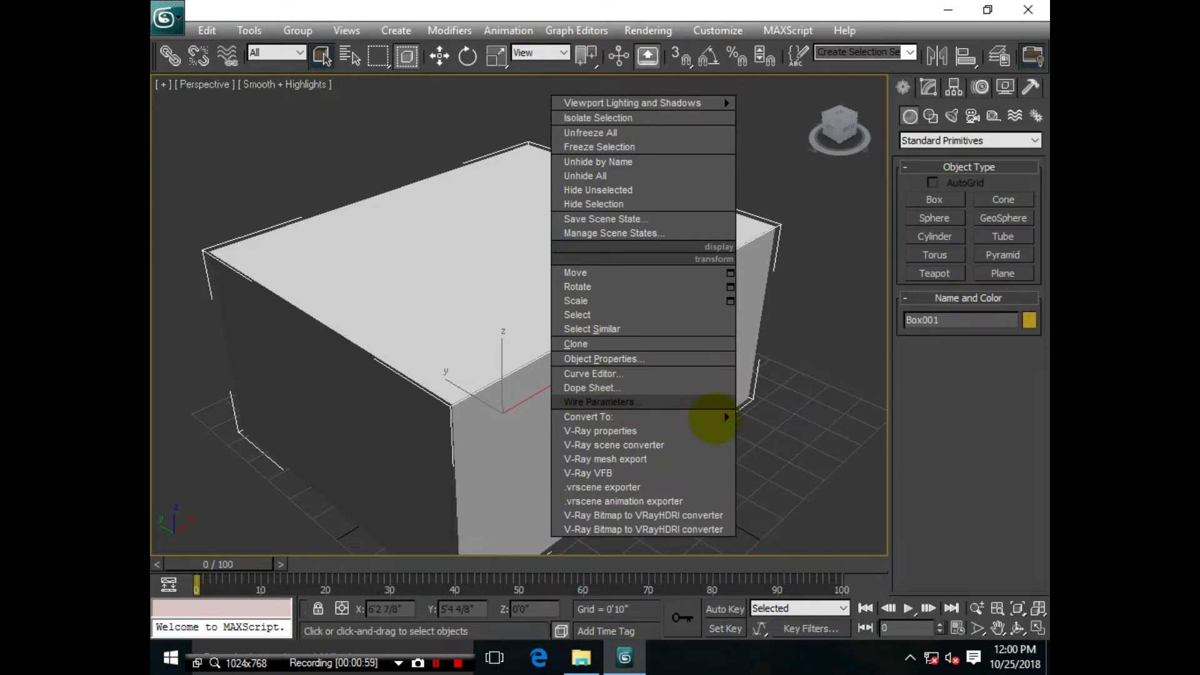
{"action": "mouse_move", "coordinate": [588, 416]}
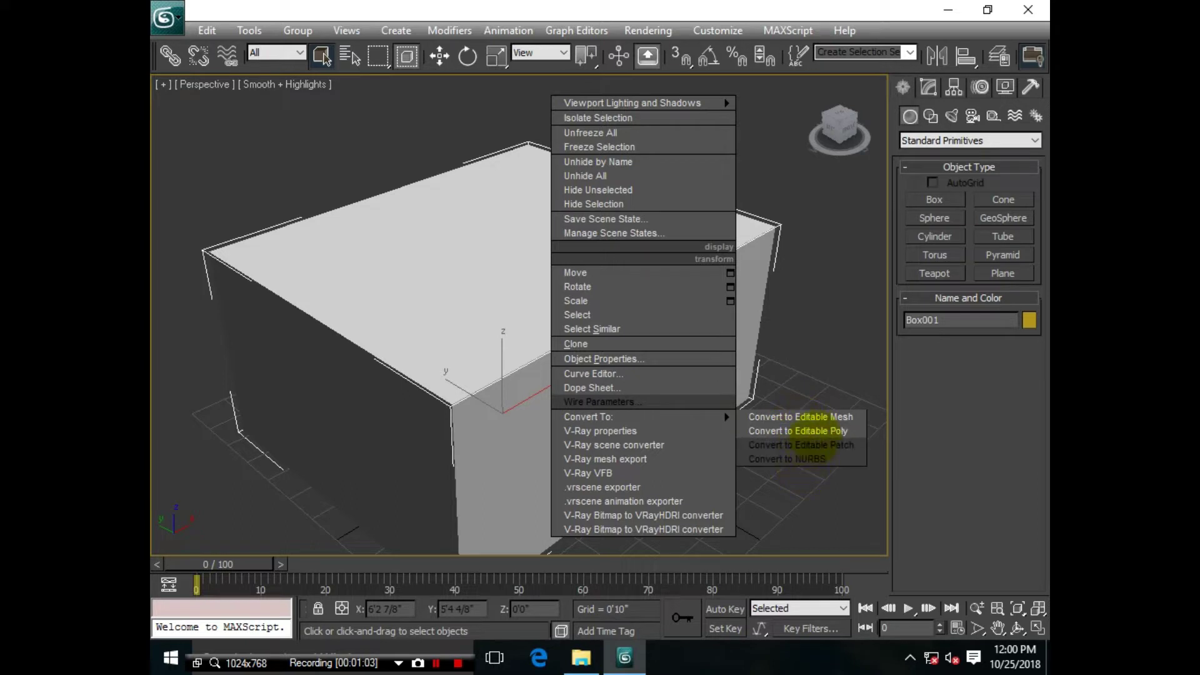
{"action": "left_click", "coordinate": [813, 432]}
{"action": "left_click", "coordinate": [986, 334]}
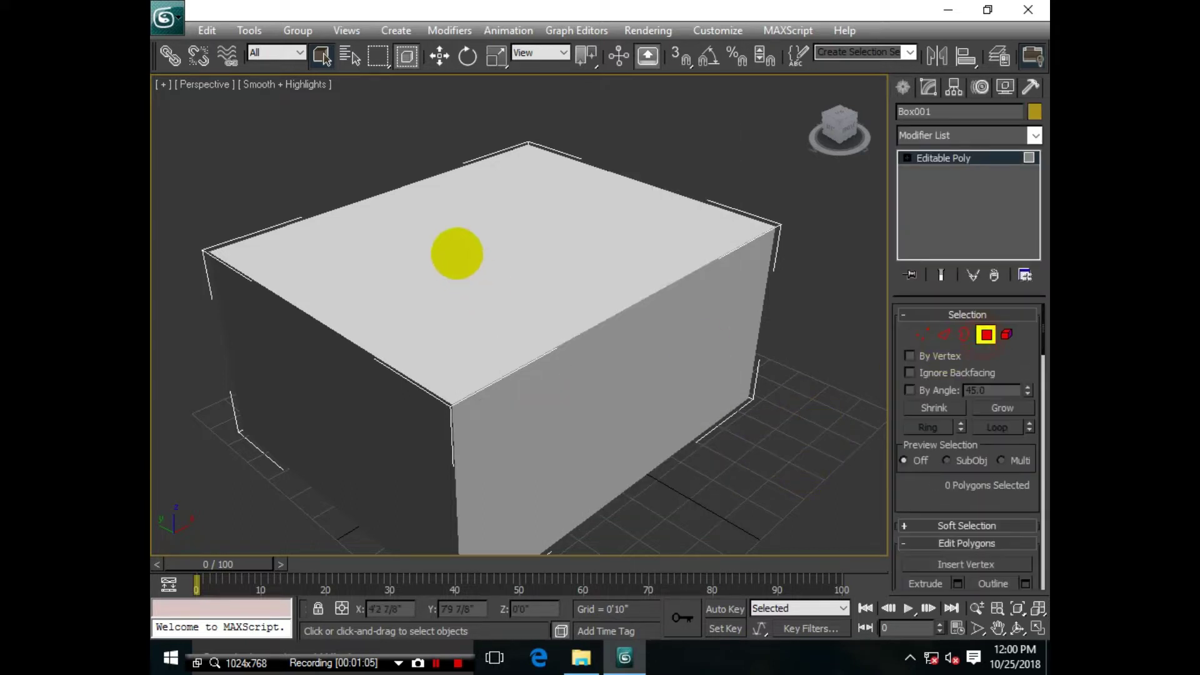
{"action": "left_click", "coordinate": [456, 250]}
{"action": "key", "text": "Delete"}
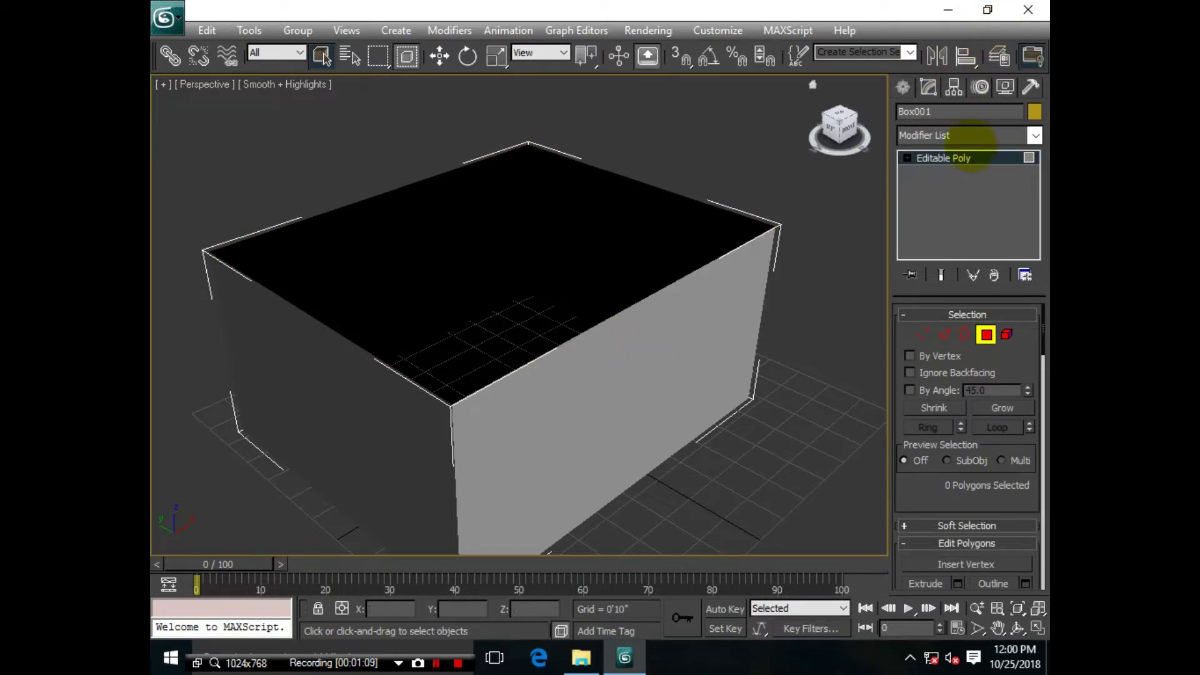
Step: Add a Shell modifier with 0'3 3/8" inner amount, then collapse it to Editable Poly
{"action": "left_click", "coordinate": [994, 135]}
{"action": "key", "text": "s"}
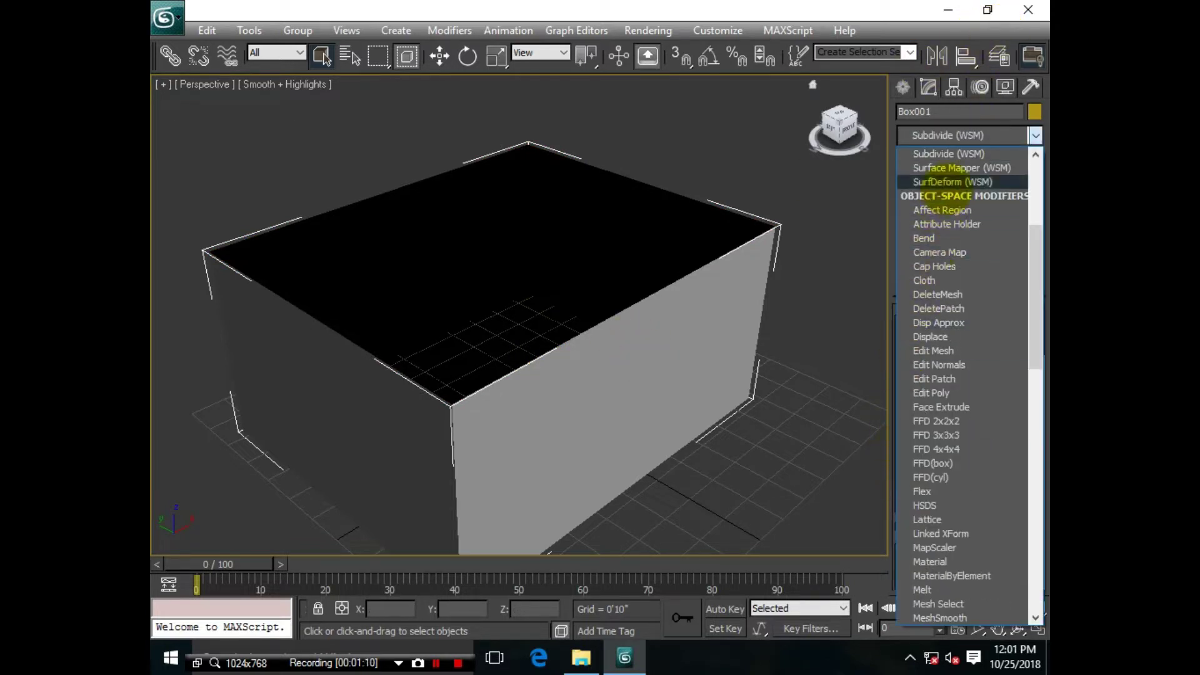
{"action": "left_click", "coordinate": [924, 167]}
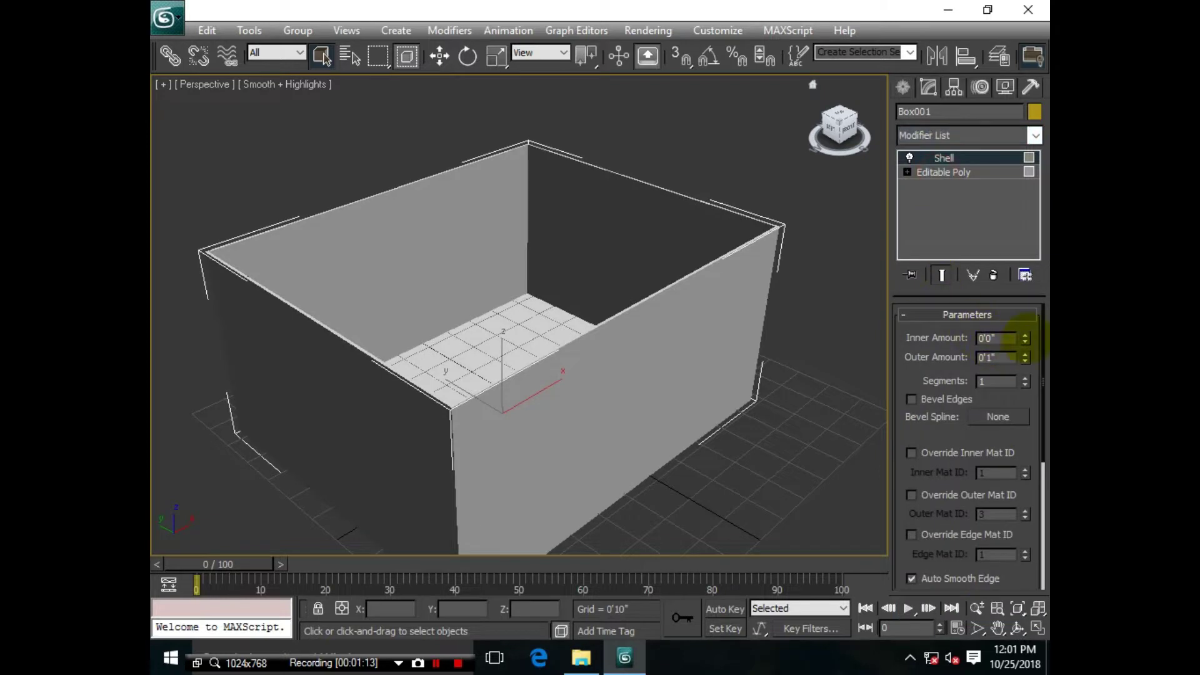
{"action": "mouse_move", "coordinate": [1025, 338]}
{"action": "left_mouse_down"}
{"action": "mouse_move", "coordinate": [1029, 31]}
{"action": "mouse_move", "coordinate": [550, 349]}
{"action": "left_mouse_up"}
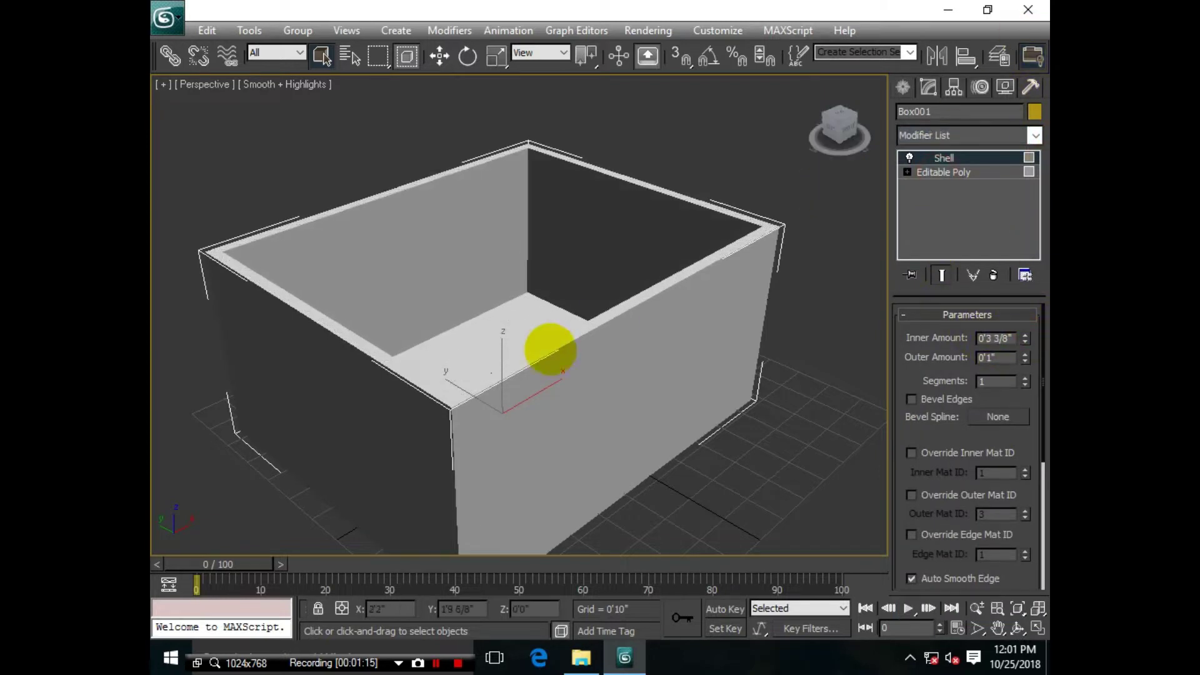
{"action": "mouse_move", "coordinate": [548, 314]}
{"action": "middle_mouse_down", "text": "alt"}
{"action": "mouse_move", "coordinate": [546, 338]}
{"action": "mouse_move", "coordinate": [463, 249]}
{"action": "middle_mouse_up", "text": "alt"}
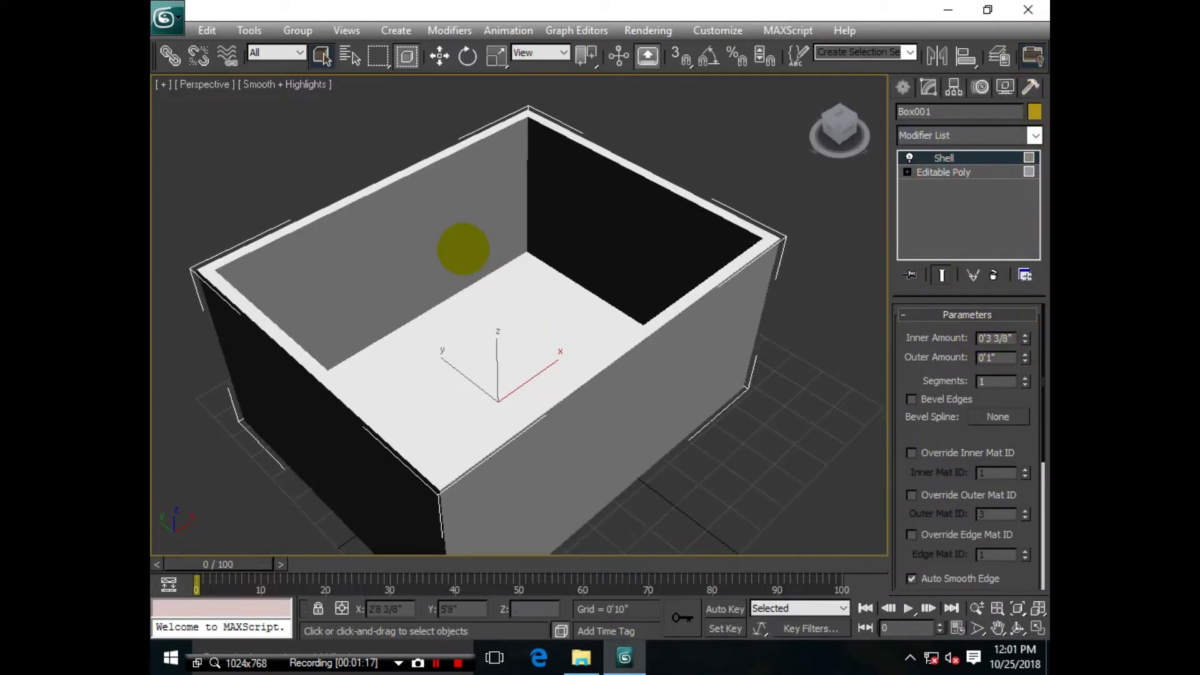
{"action": "right_click", "coordinate": [457, 245]}
{"action": "mouse_move", "coordinate": [489, 404]}
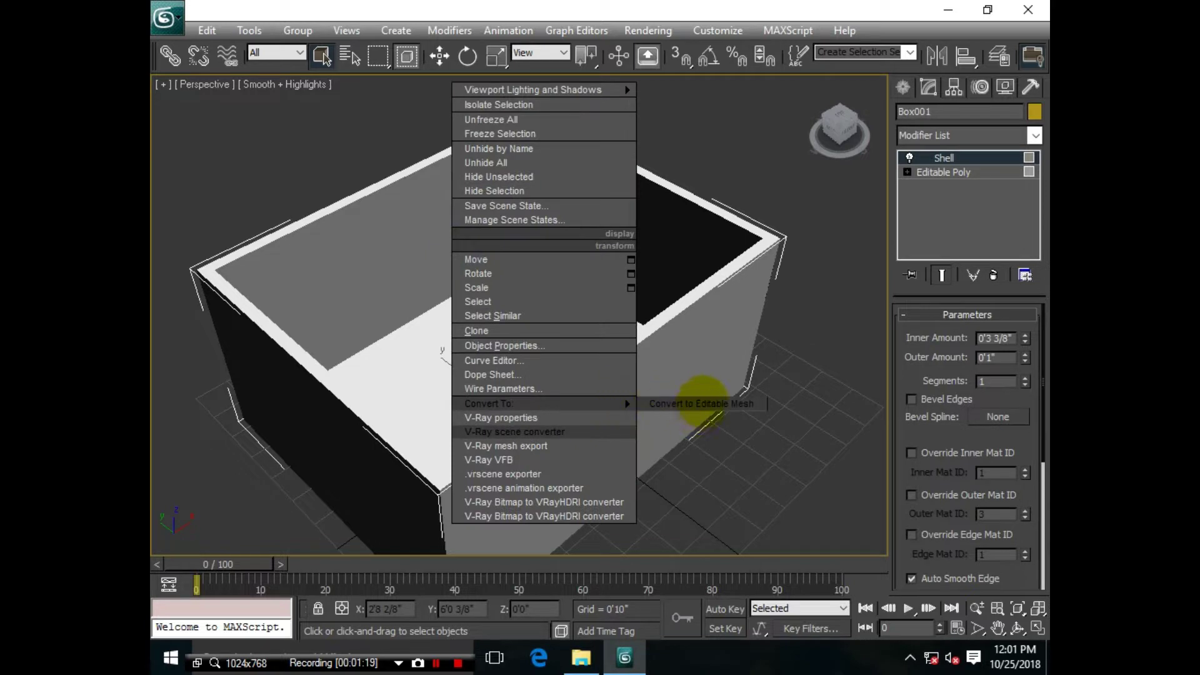
{"action": "left_click", "coordinate": [699, 417]}
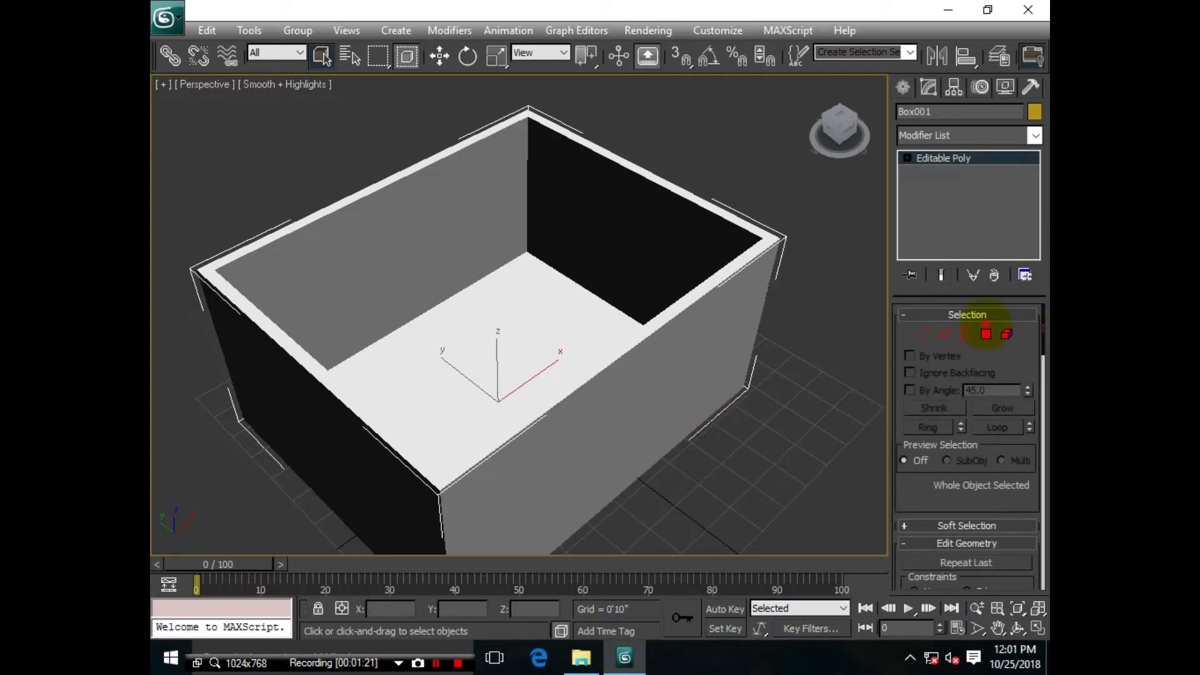
Step: Select the room's four inner wall polygons
{"action": "left_click", "coordinate": [986, 333]}
{"action": "left_click", "coordinate": [455, 227]}
{"action": "left_click", "coordinate": [587, 226], "text": "ctrl"}
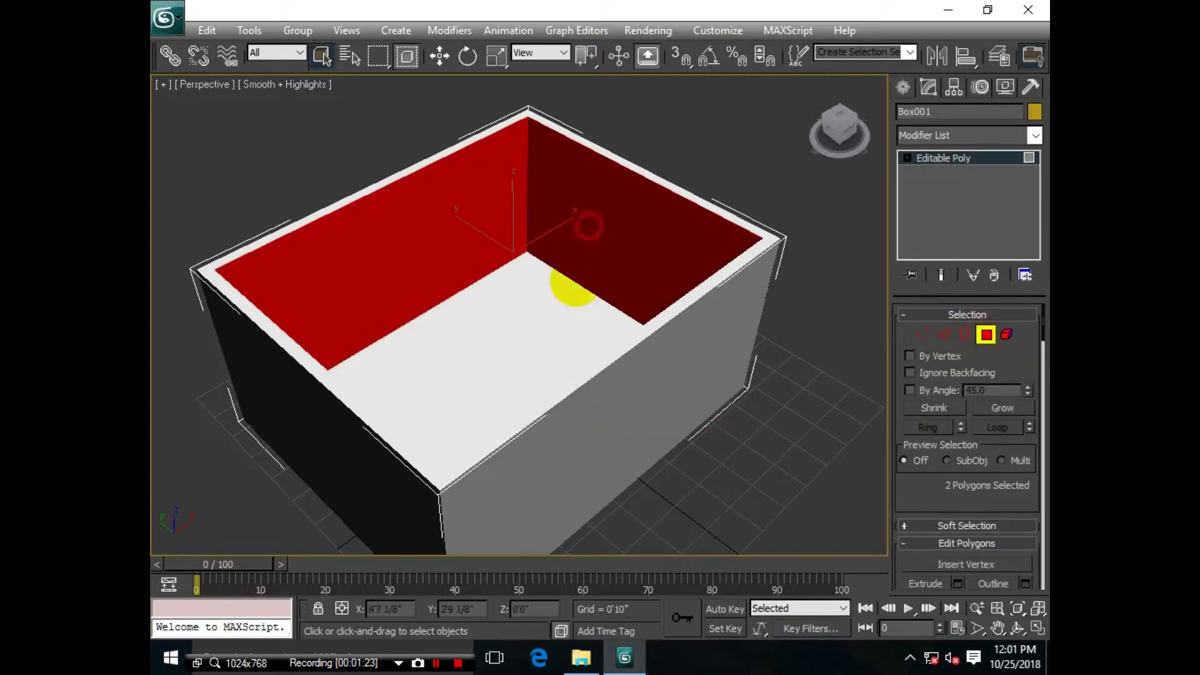
{"action": "mouse_move", "coordinate": [460, 349]}
{"action": "middle_mouse_down", "text": "alt"}
{"action": "mouse_move", "coordinate": [643, 335]}
{"action": "mouse_move", "coordinate": [670, 214]}
{"action": "mouse_move", "coordinate": [421, 343]}
{"action": "mouse_move", "coordinate": [482, 367]}
{"action": "mouse_move", "coordinate": [629, 289]}
{"action": "middle_mouse_up", "text": "alt"}
{"action": "left_click", "coordinate": [684, 196], "text": "ctrl"}
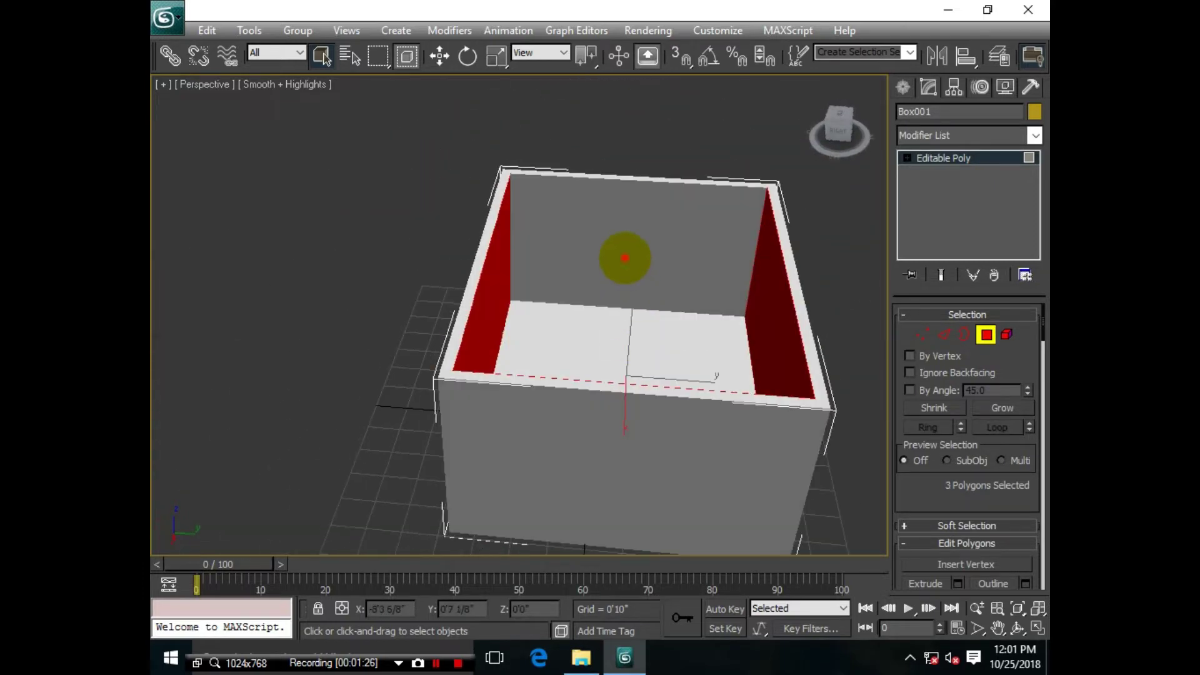
{"action": "left_click", "coordinate": [625, 257], "text": "ctrl"}
{"action": "left_click", "coordinate": [813, 84]}
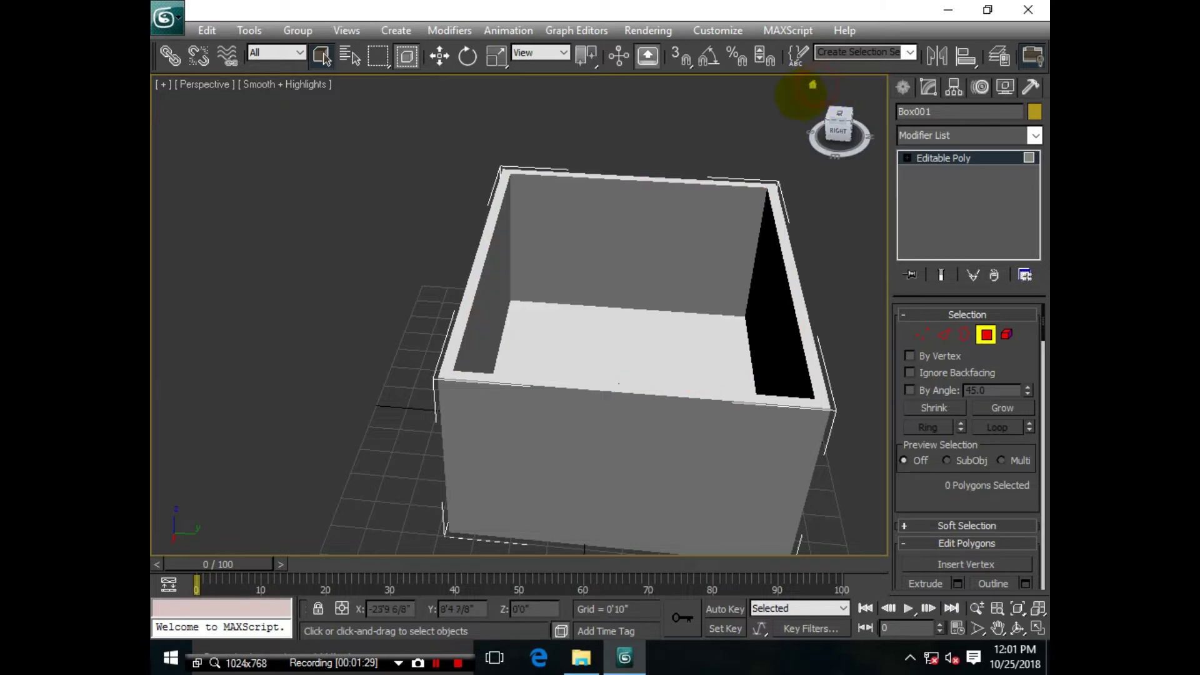
{"action": "key", "text": "ctrl+z"}
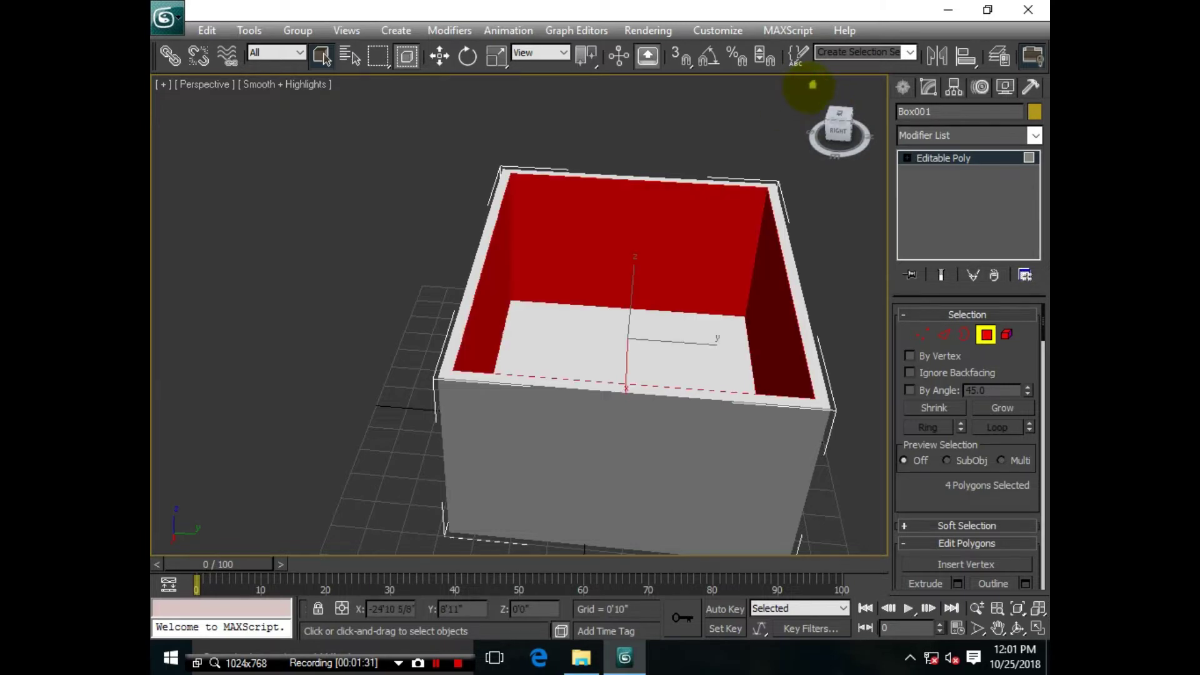
{"action": "mouse_move", "coordinate": [813, 84]}
{"action": "middle_mouse_down", "text": "alt"}
{"action": "mouse_move", "coordinate": [651, 308]}
{"action": "mouse_move", "coordinate": [632, 429]}
{"action": "mouse_move", "coordinate": [652, 418]}
{"action": "middle_mouse_up", "text": "alt"}
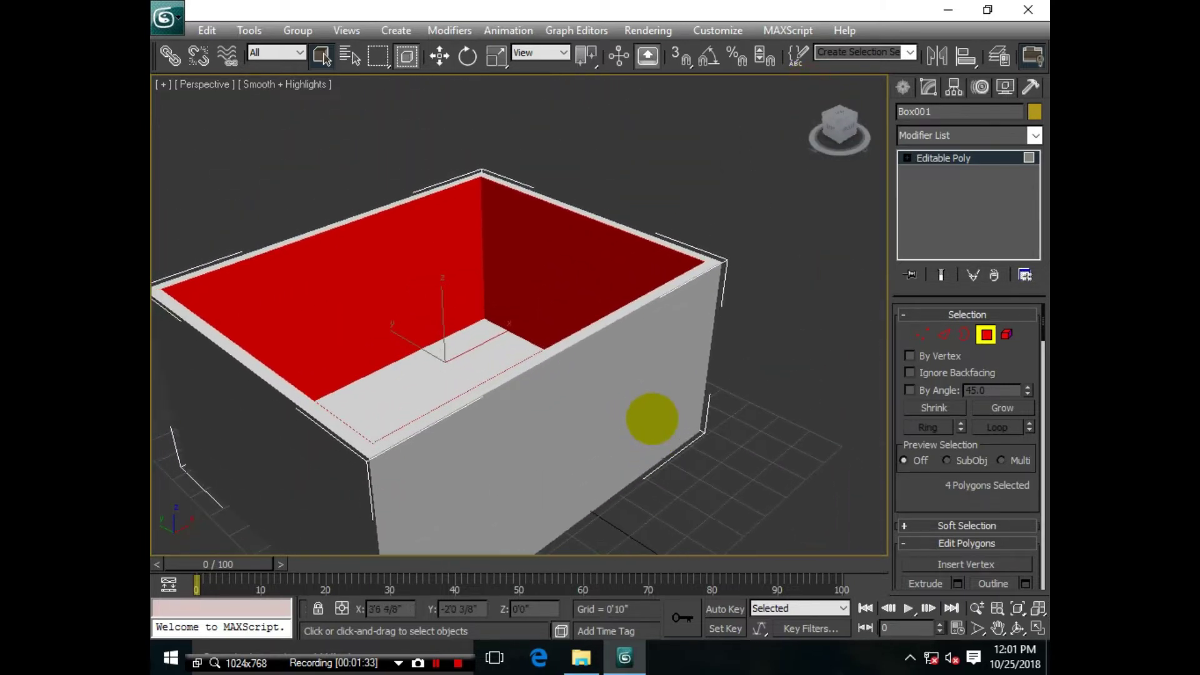
Step: Start a Bitmap diffuse map on Material #2, browsing to D: max material\MATERIAL\wallpaper\wall white&pinck
{"action": "key", "text": "m"}
{"action": "left_click", "coordinate": [289, 71]}
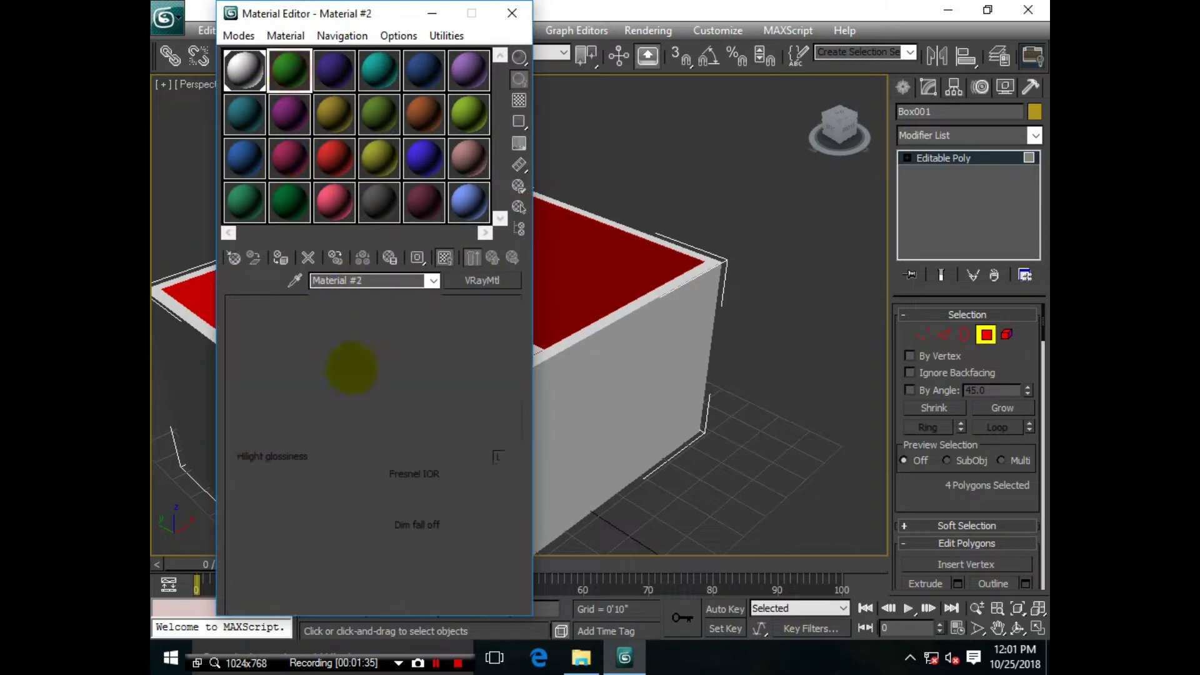
{"action": "left_click", "coordinate": [370, 396]}
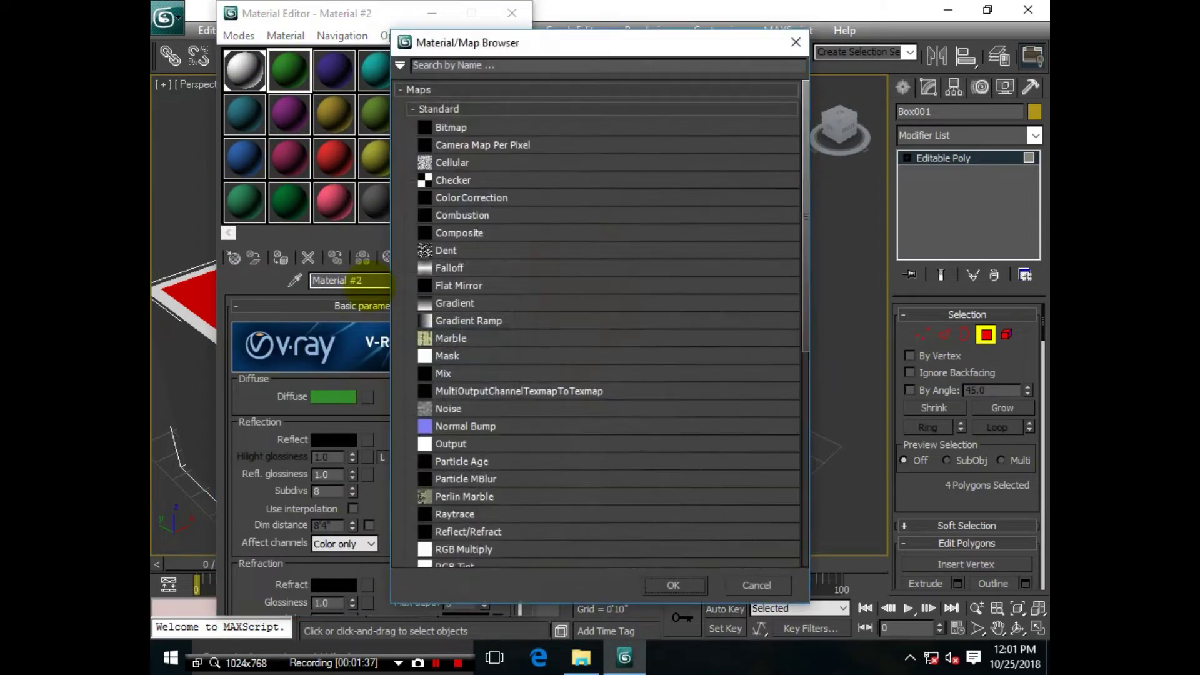
{"action": "double_click", "coordinate": [450, 128]}
{"action": "left_click", "coordinate": [400, 70]}
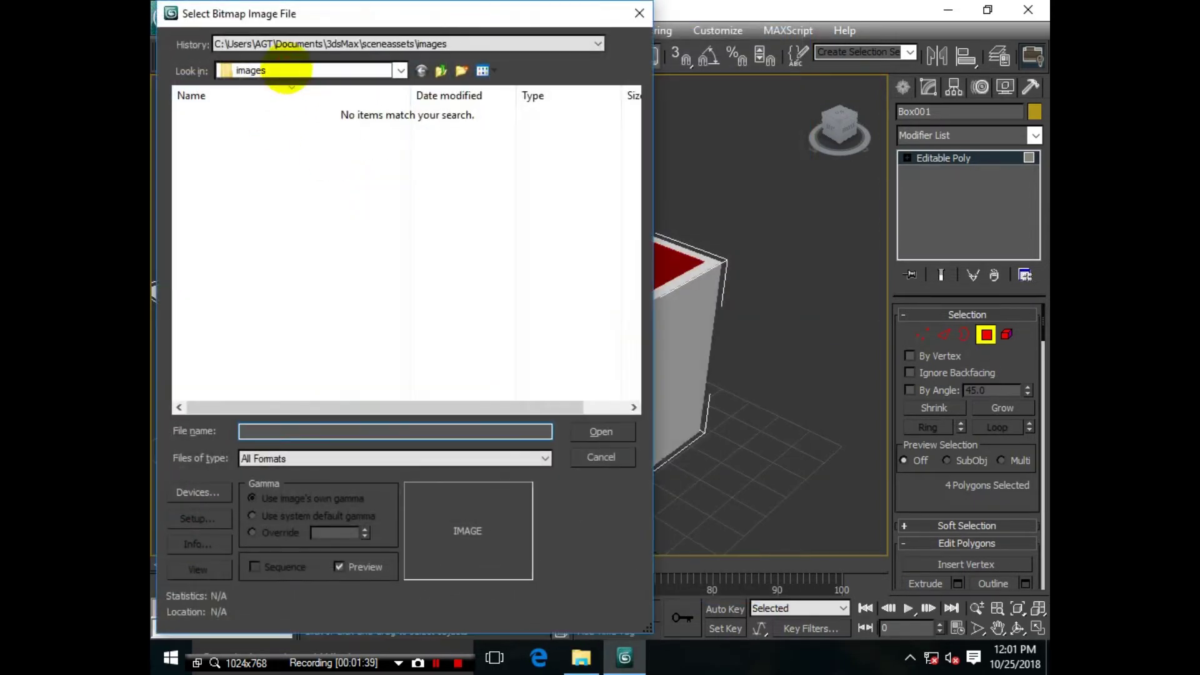
{"action": "left_click", "coordinate": [244, 341]}
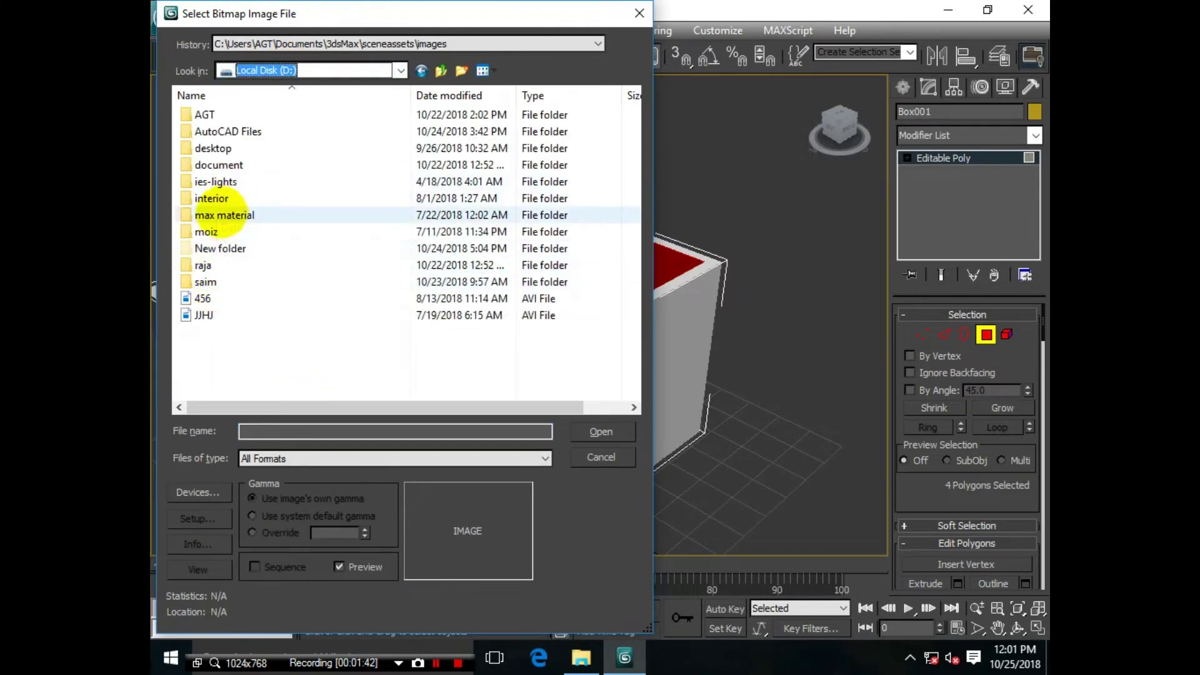
{"action": "double_click", "coordinate": [221, 214]}
{"action": "double_click", "coordinate": [209, 115]}
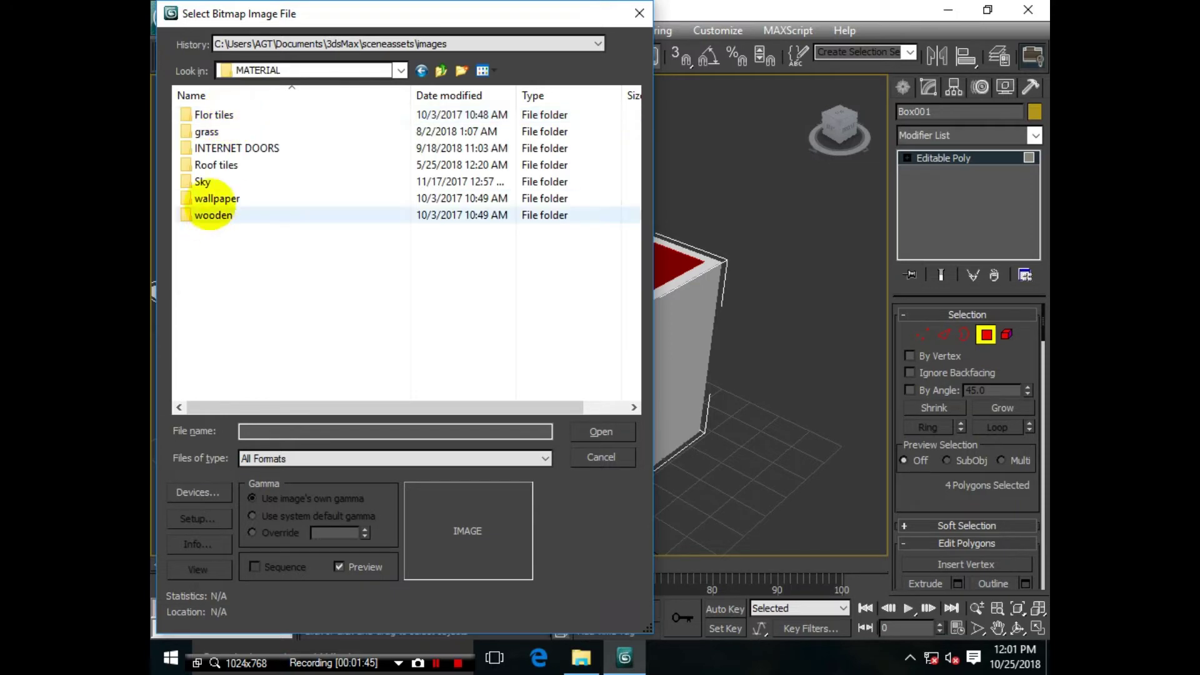
{"action": "double_click", "coordinate": [218, 199]}
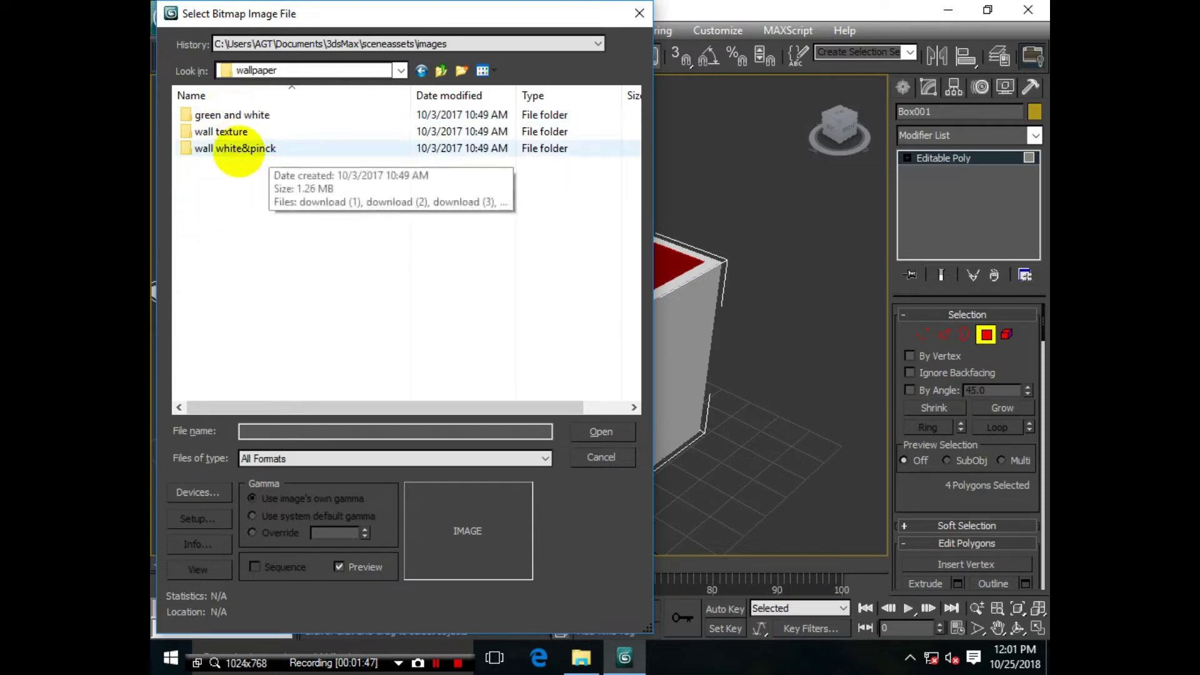
{"action": "double_click", "coordinate": [215, 148]}
Step: Load images (36) as the wall bitmap and show it shaded in the viewport
{"action": "scroll", "coordinate": [283, 237], "scroll_direction": "down", "scroll_amount": 3}
{"action": "scroll", "coordinate": [348, 255], "scroll_direction": "down", "scroll_amount": 3}
{"action": "scroll", "coordinate": [397, 268], "scroll_direction": "down", "scroll_amount": 2}
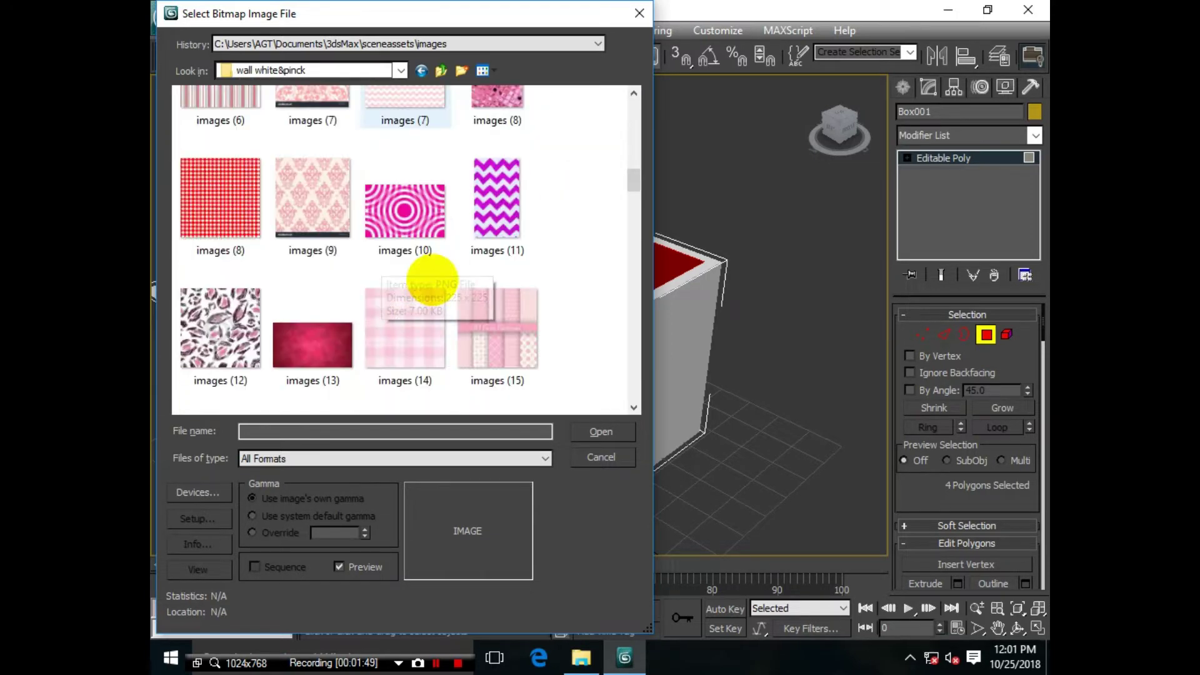
{"action": "scroll", "coordinate": [429, 276], "scroll_direction": "down", "scroll_amount": 3}
{"action": "scroll", "coordinate": [386, 300], "scroll_direction": "down", "scroll_amount": 3}
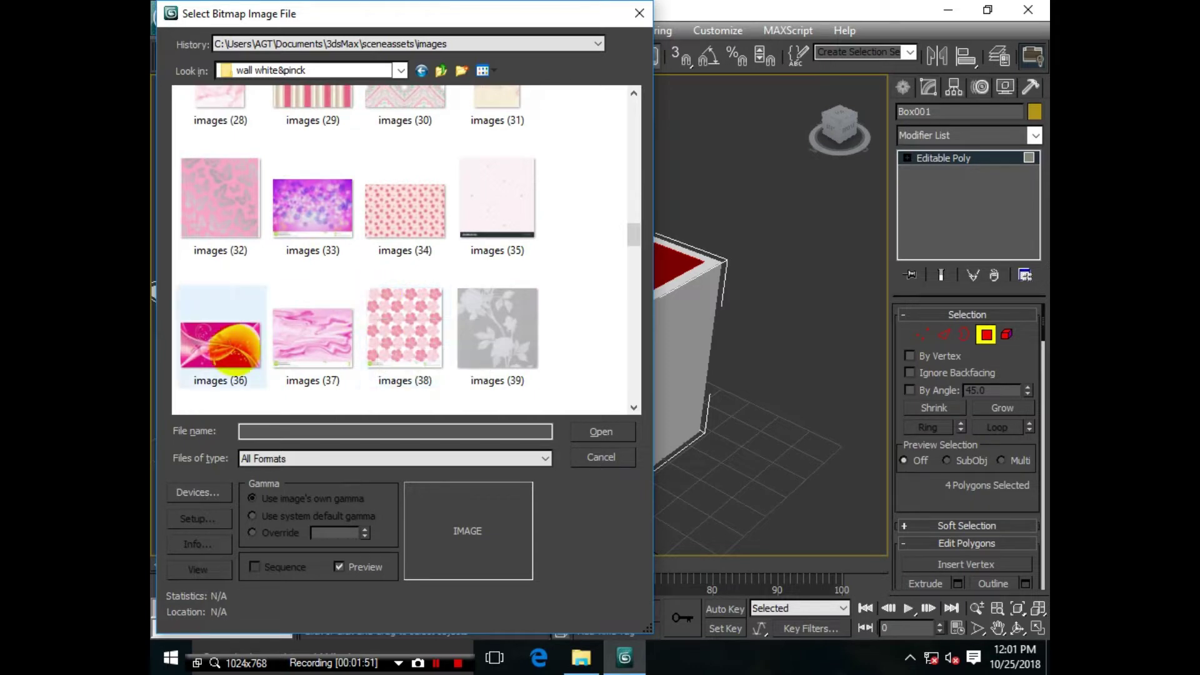
{"action": "left_click", "coordinate": [220, 337]}
{"action": "left_click", "coordinate": [597, 432]}
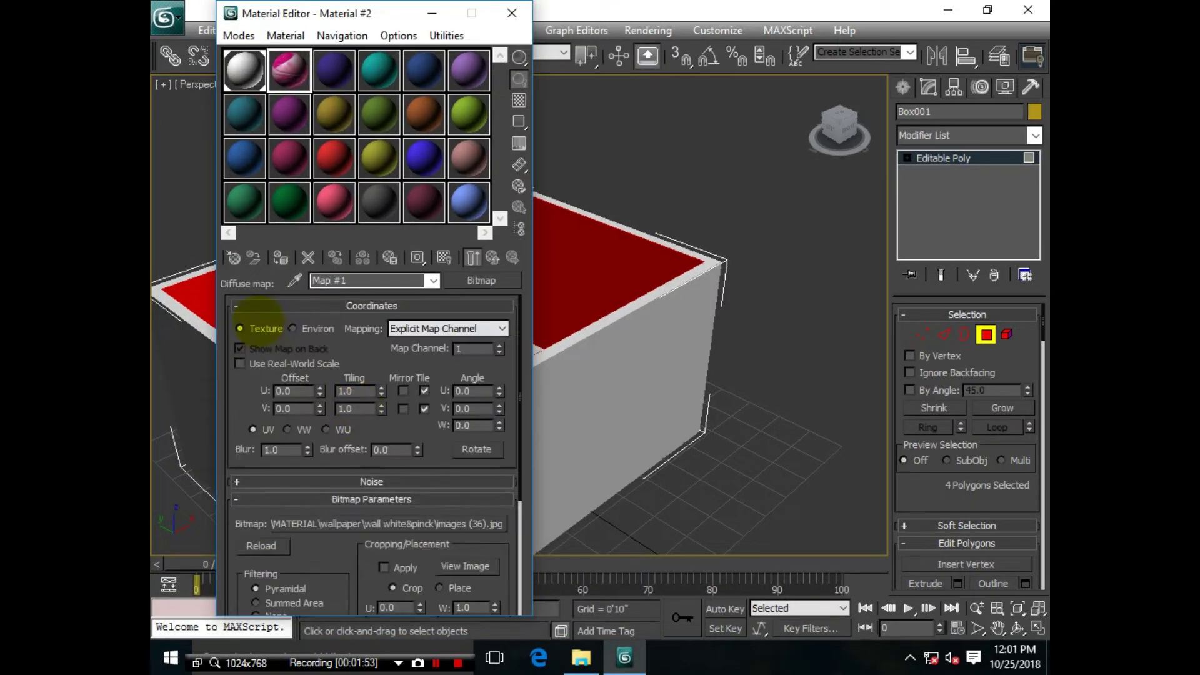
{"action": "left_click", "coordinate": [444, 257]}
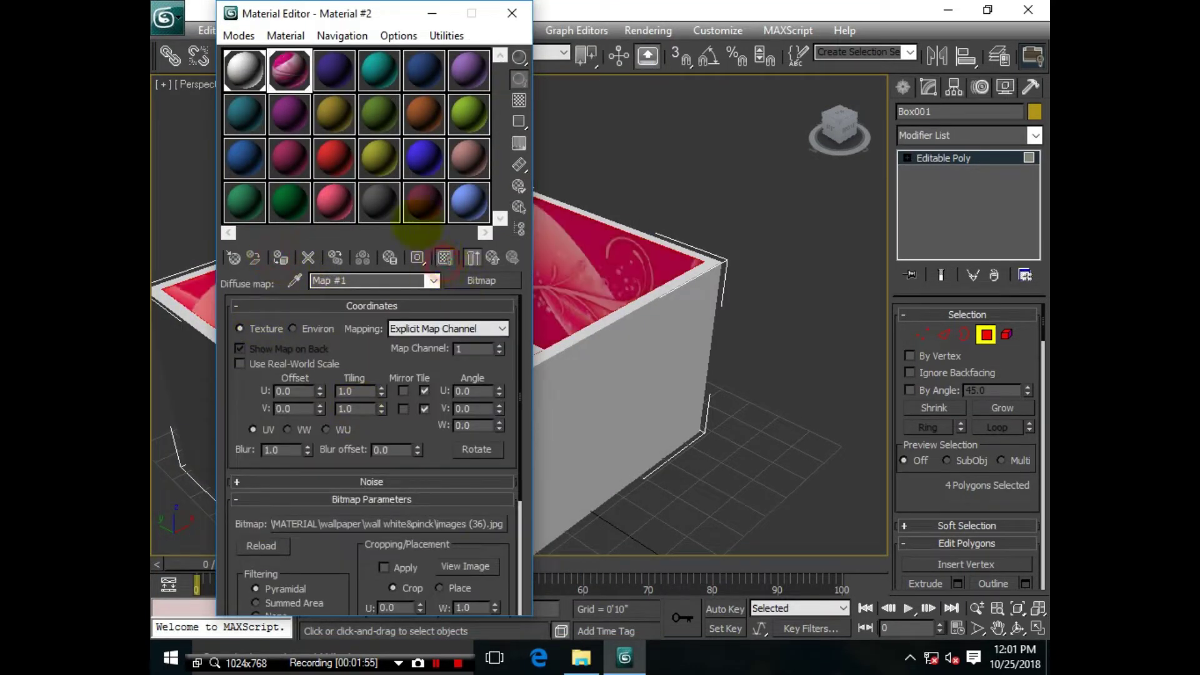
{"action": "left_click", "coordinate": [512, 13]}
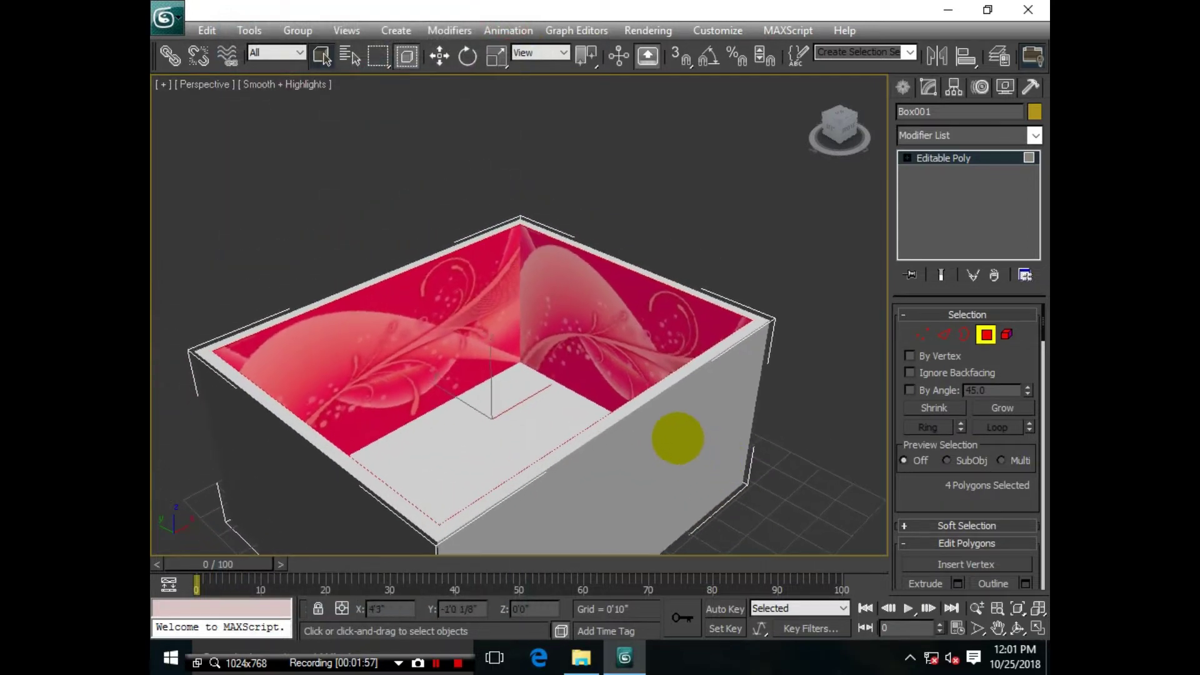
Step: Reconvert the room shell to Editable Poly and select its floor polygon
{"action": "mouse_move", "coordinate": [683, 410]}
{"action": "middle_mouse_down", "text": "alt"}
{"action": "mouse_move", "coordinate": [666, 432]}
{"action": "mouse_move", "coordinate": [662, 410]}
{"action": "middle_mouse_up", "text": "alt"}
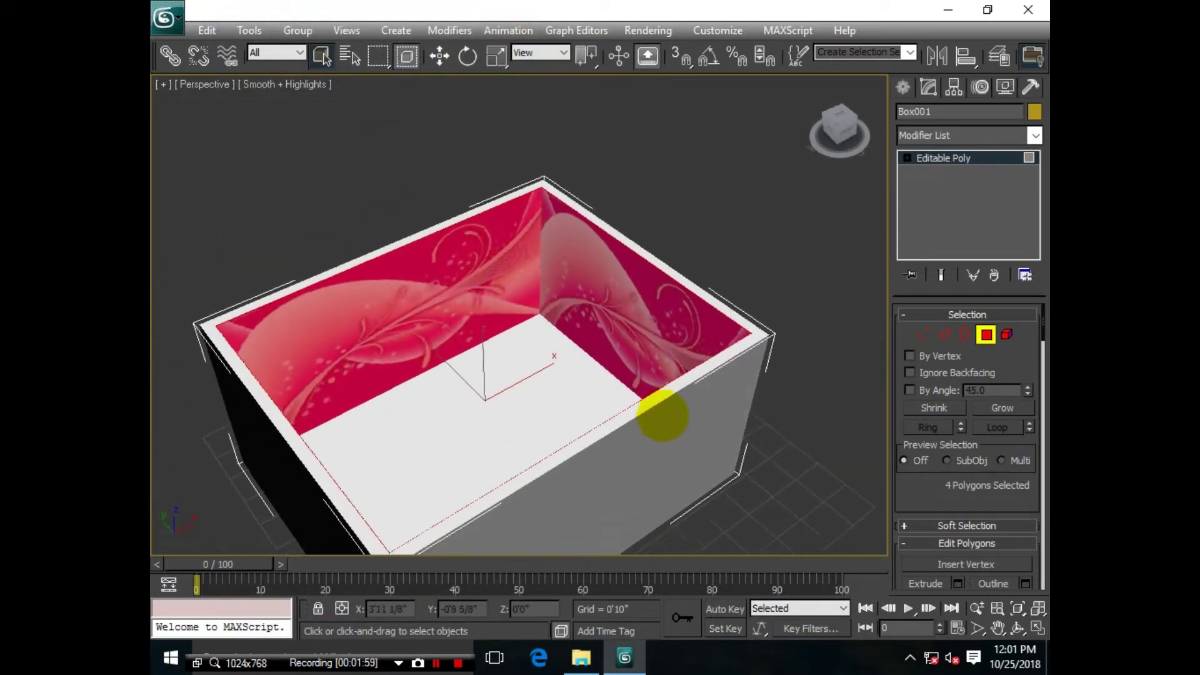
{"action": "left_click", "coordinate": [986, 335]}
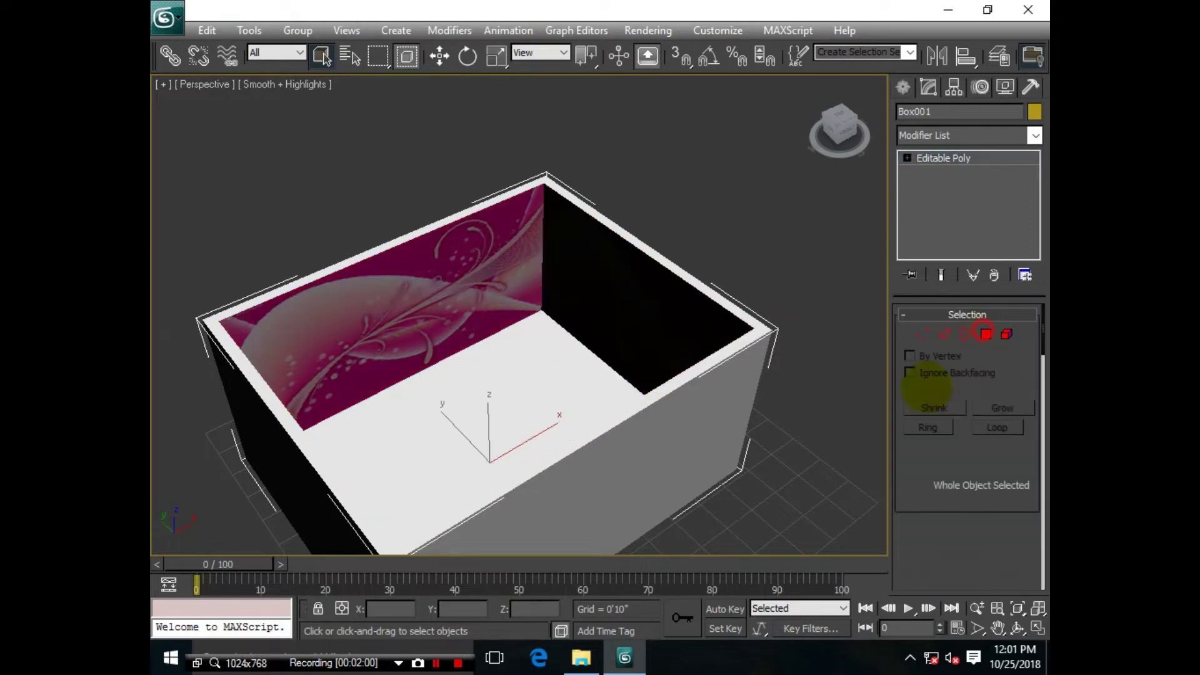
{"action": "left_click", "coordinate": [878, 423]}
{"action": "left_click", "coordinate": [657, 407]}
{"action": "right_click", "coordinate": [650, 389]}
{"action": "left_click", "coordinate": [757, 526]}
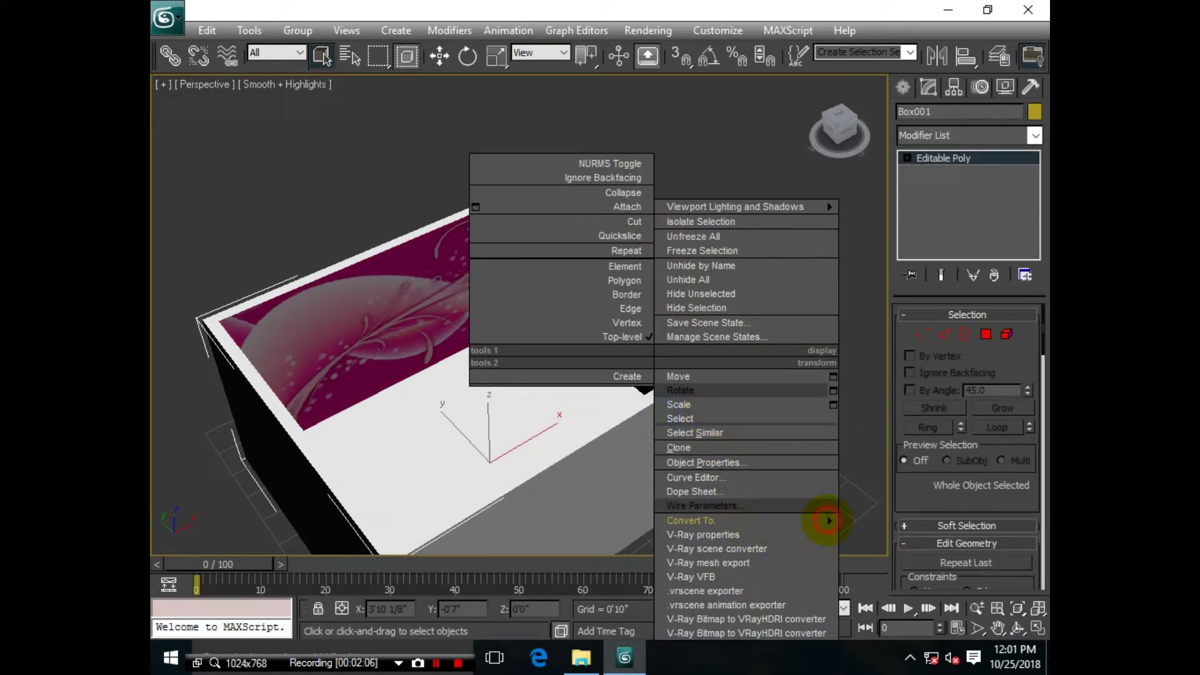
{"action": "mouse_move", "coordinate": [692, 520]}
{"action": "left_click", "coordinate": [891, 545]}
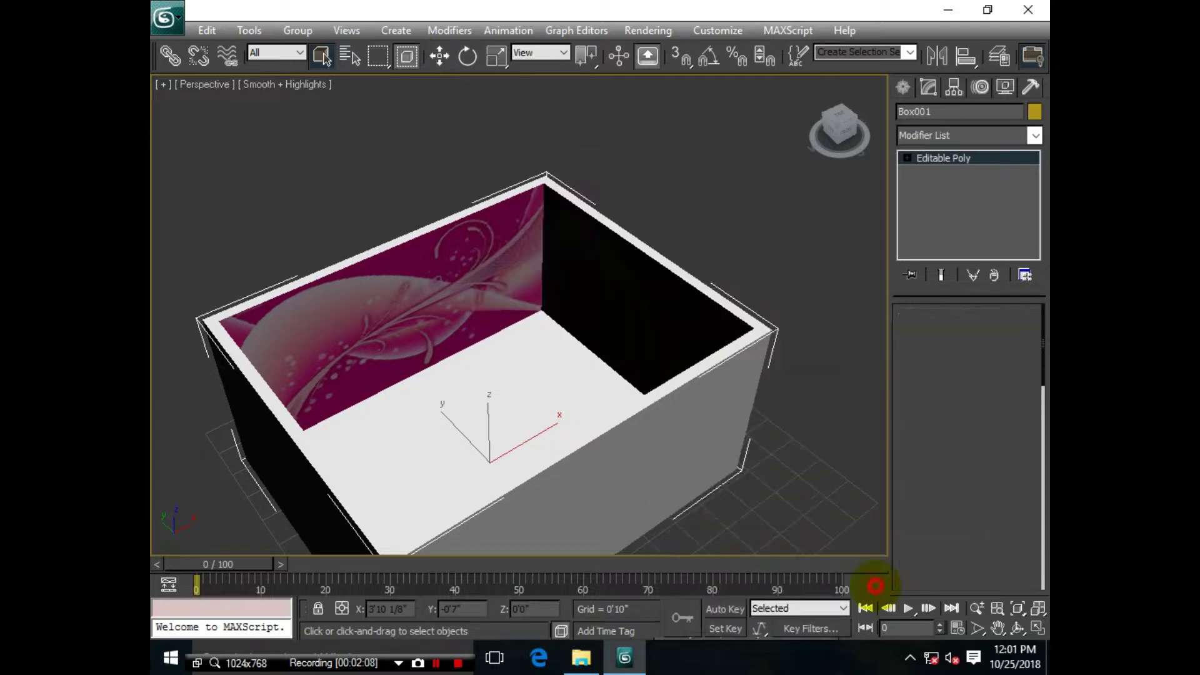
{"action": "left_click", "coordinate": [987, 334]}
{"action": "left_click", "coordinate": [485, 391]}
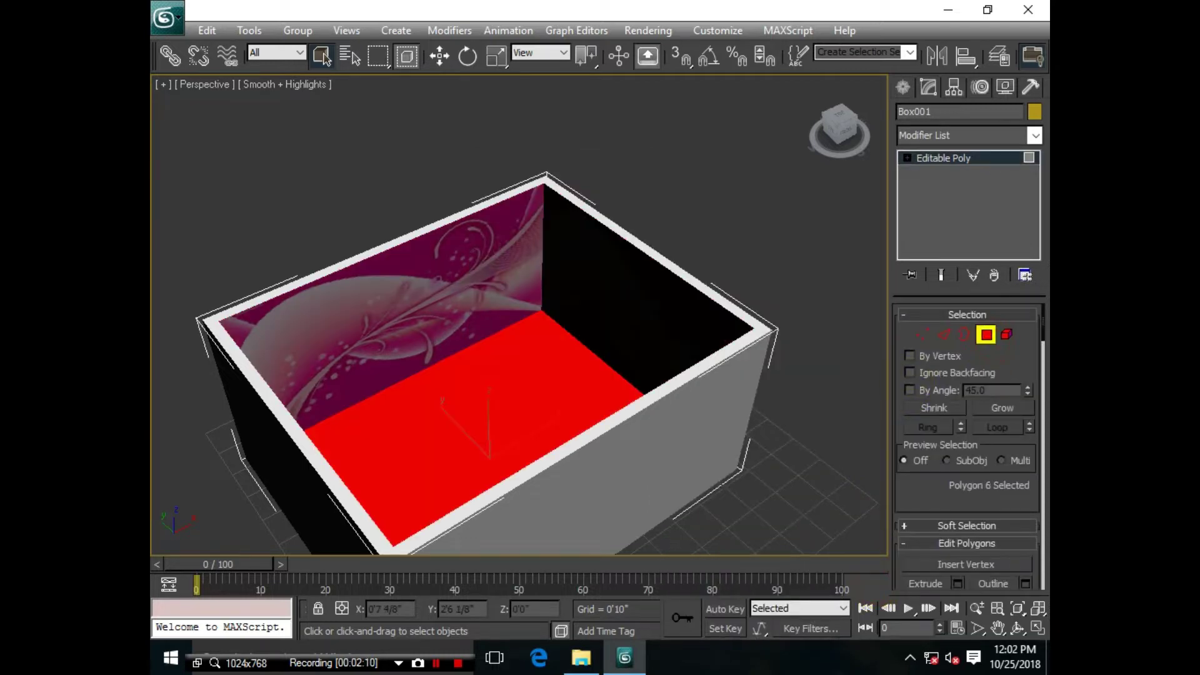
Step: Give the floor new VRayMtl Material #3 with a grey 50 reflect colour
{"action": "key", "text": "m"}
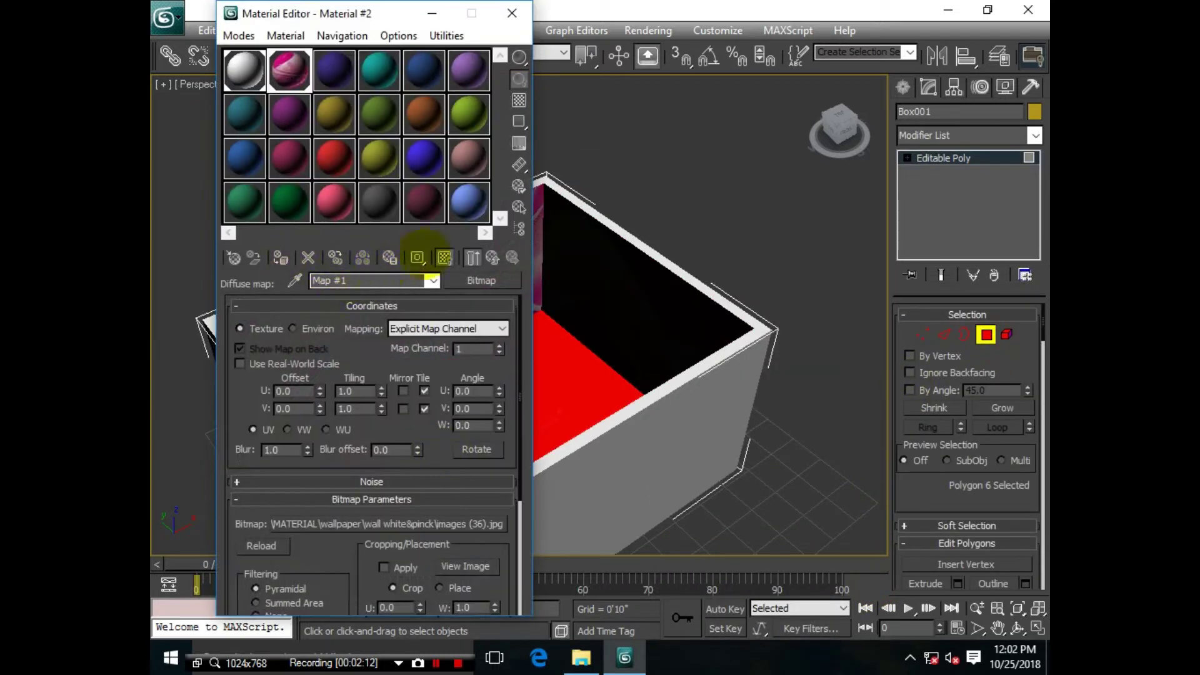
{"action": "left_click", "coordinate": [333, 70]}
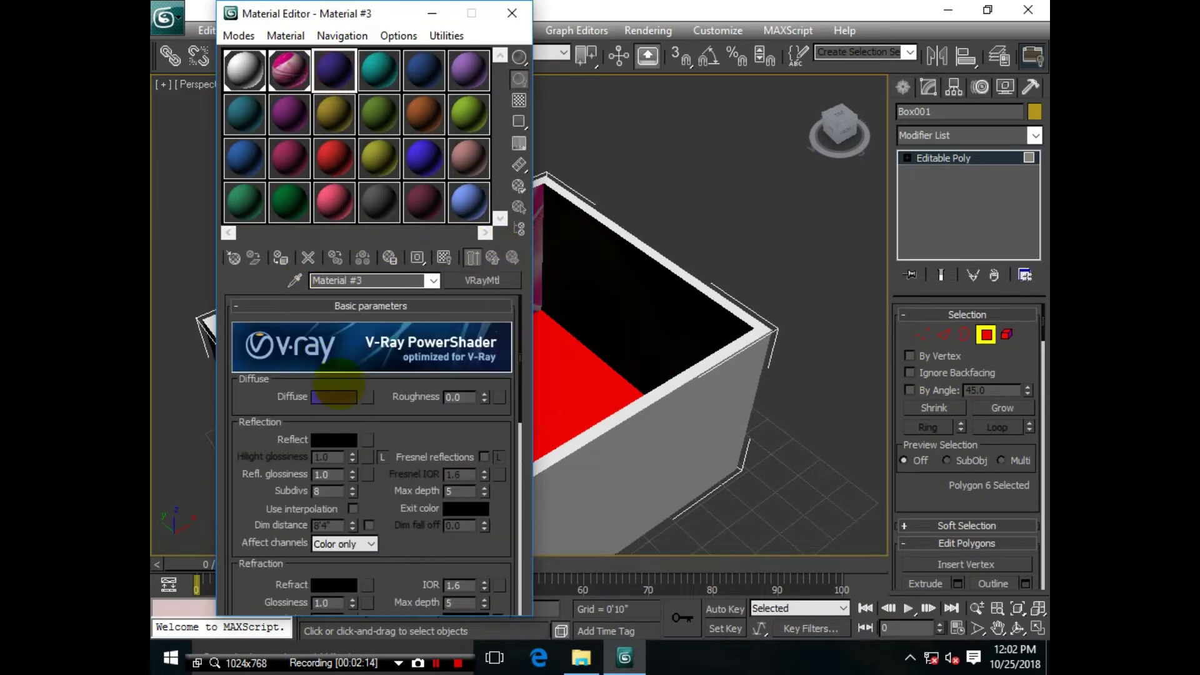
{"action": "left_click", "coordinate": [334, 440]}
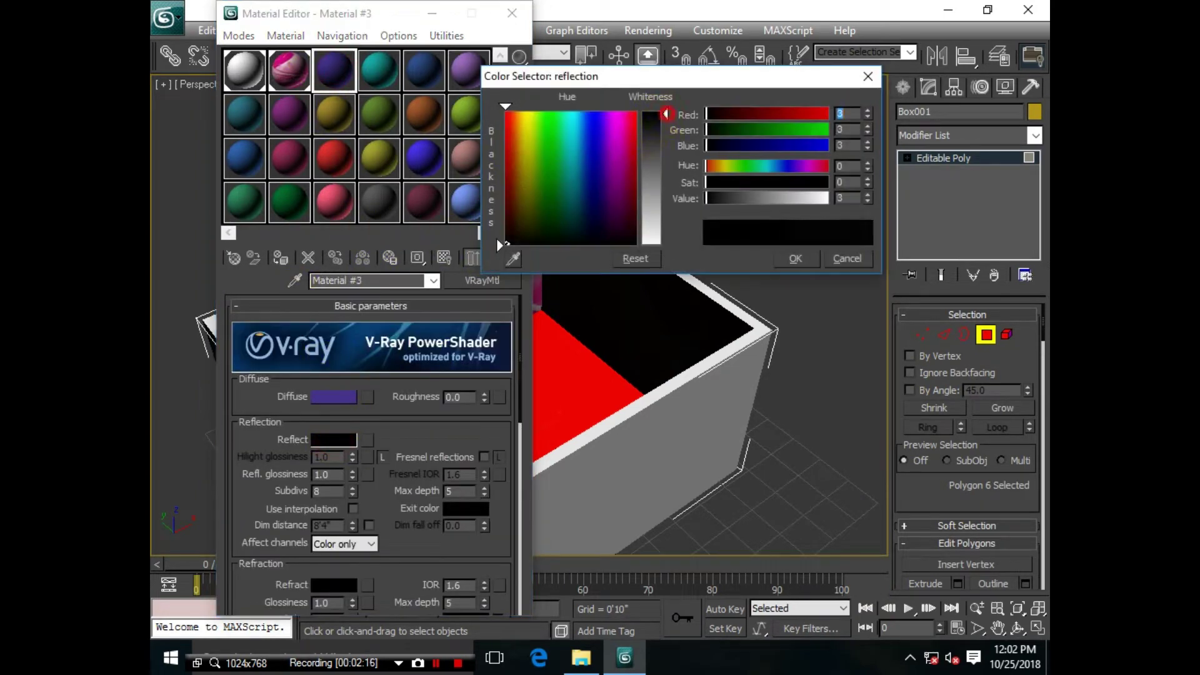
{"action": "left_click_drag", "start_coordinate": [667, 113], "coordinate": [666, 139]}
{"action": "left_click", "coordinate": [794, 258]}
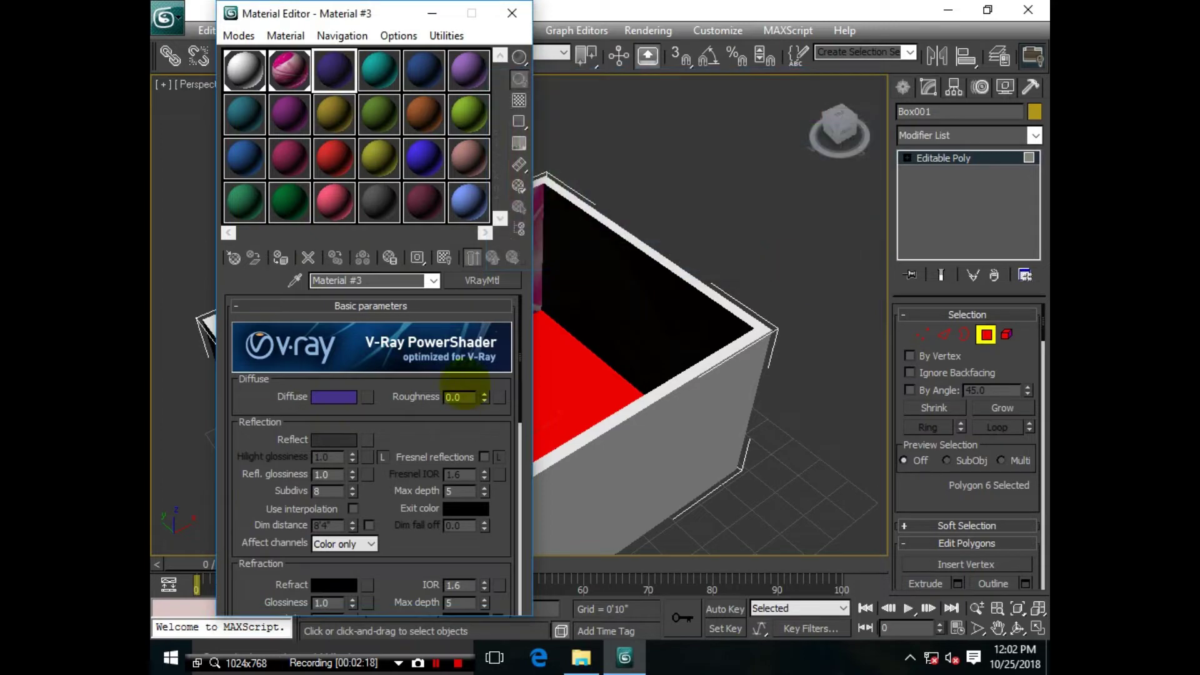
Step: Load fs1201-SB from the Flor tiles folder as the floor's diffuse bitmap, shown in viewport
{"action": "left_click", "coordinate": [368, 397]}
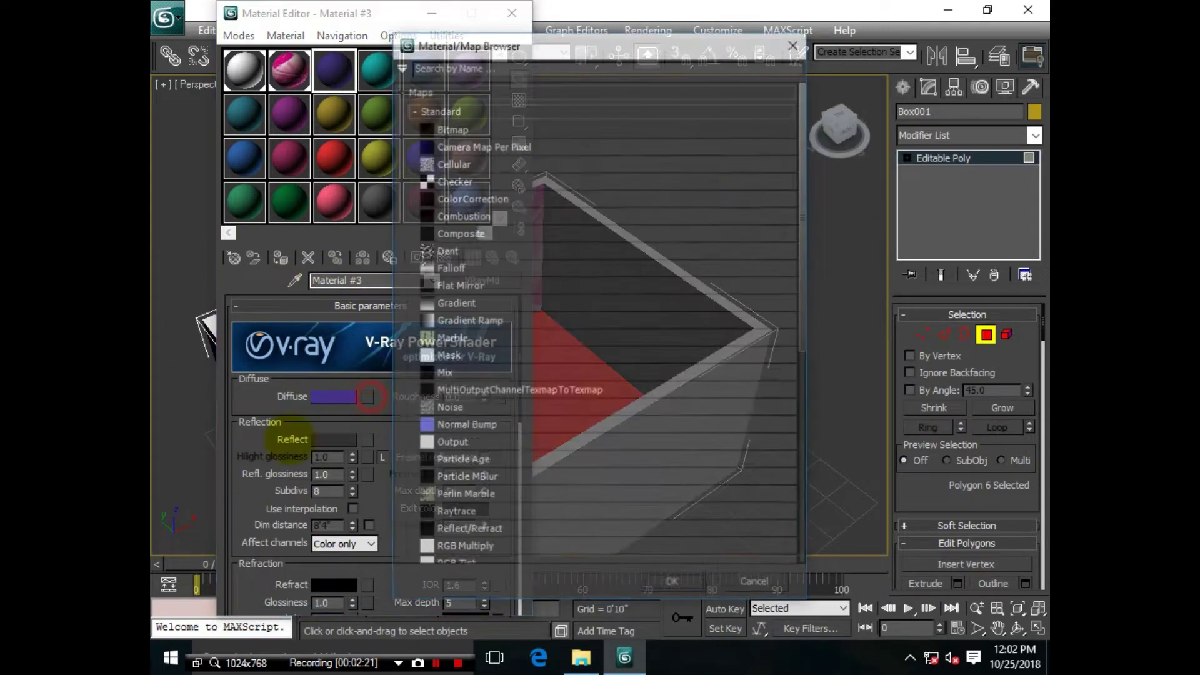
{"action": "double_click", "coordinate": [481, 131]}
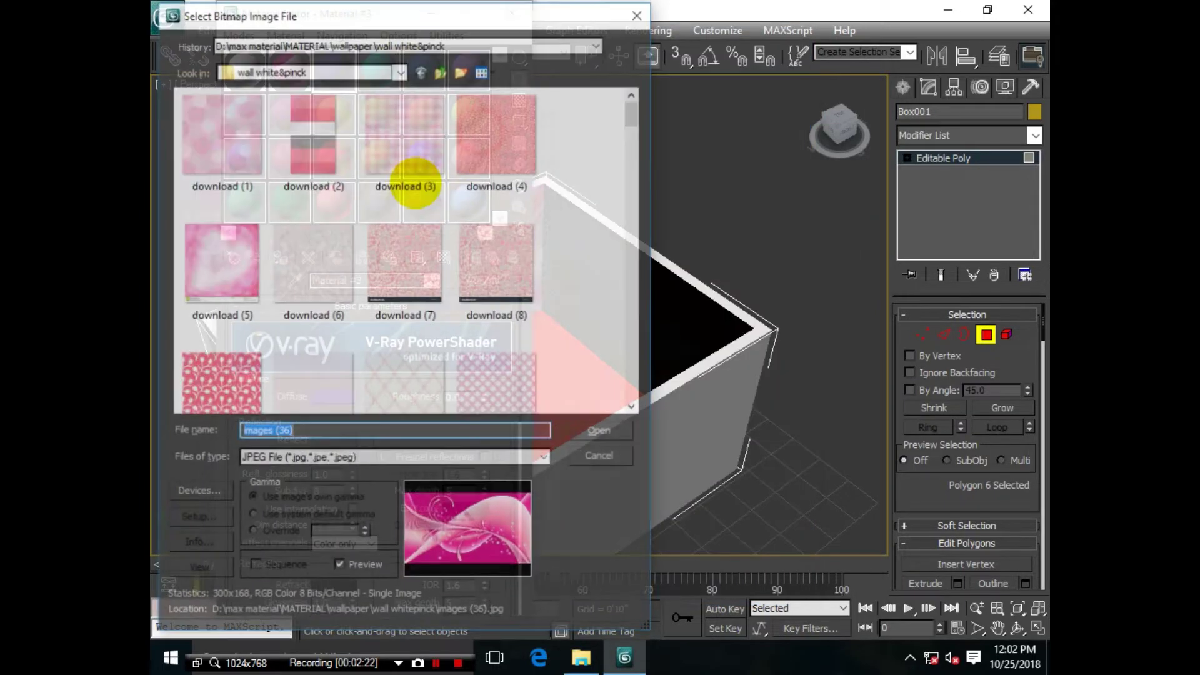
{"action": "left_click", "coordinate": [443, 70]}
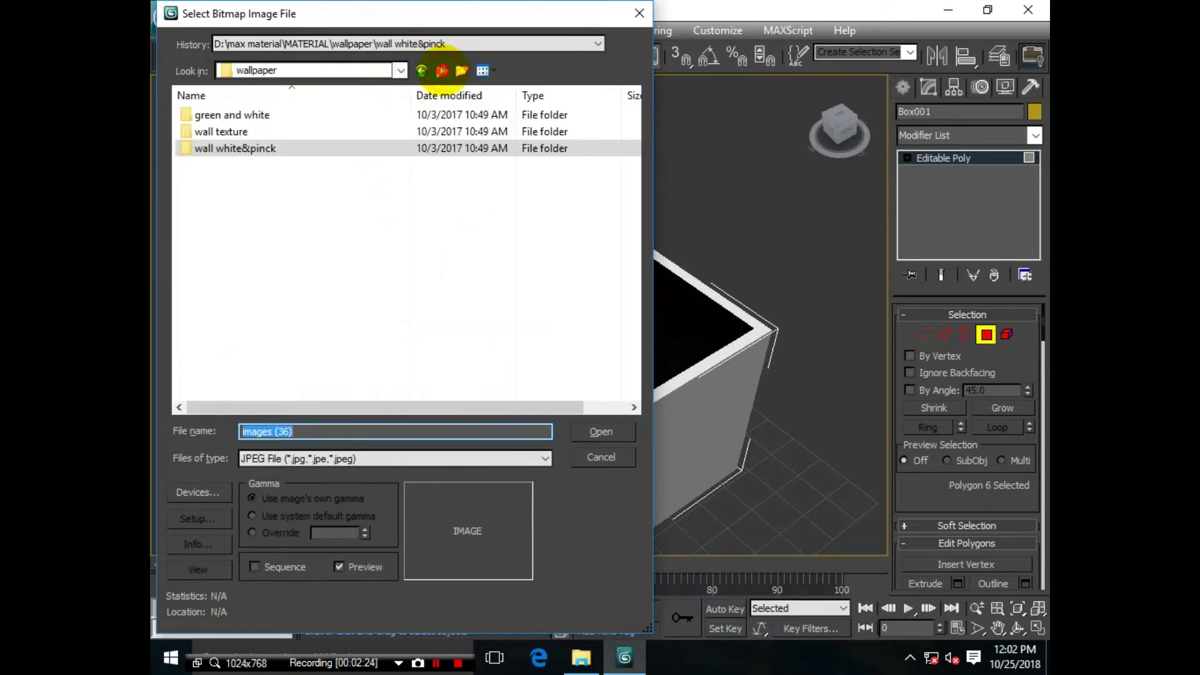
{"action": "double_click", "coordinate": [215, 114]}
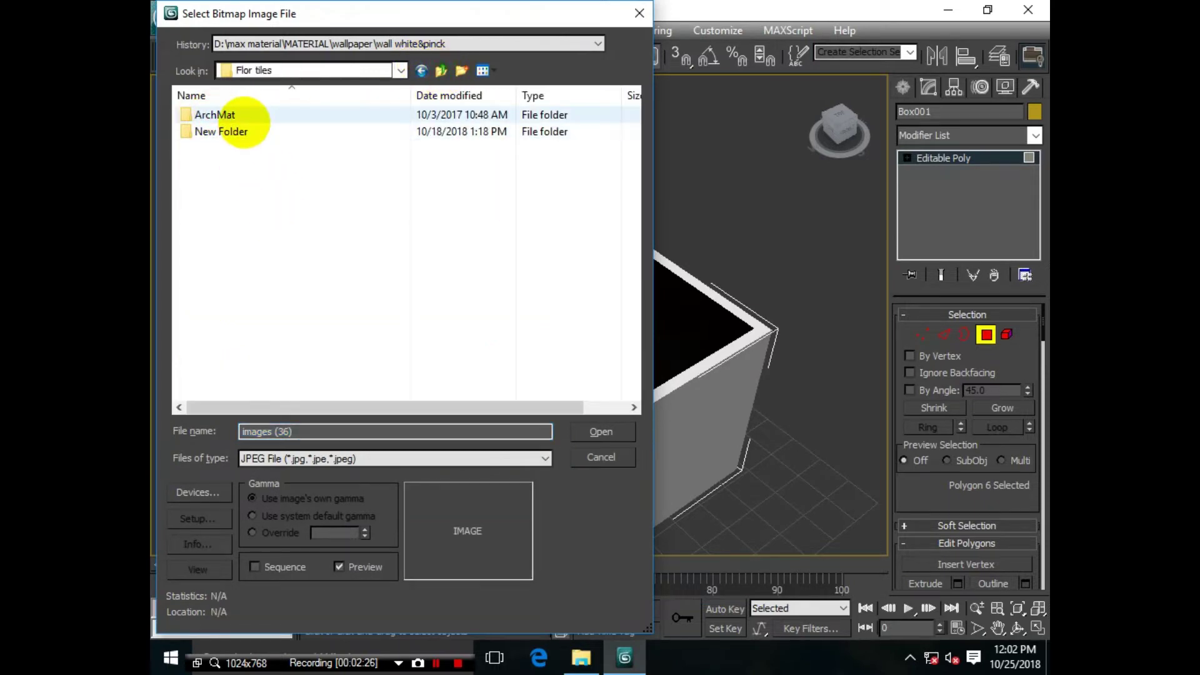
{"action": "double_click", "coordinate": [223, 131]}
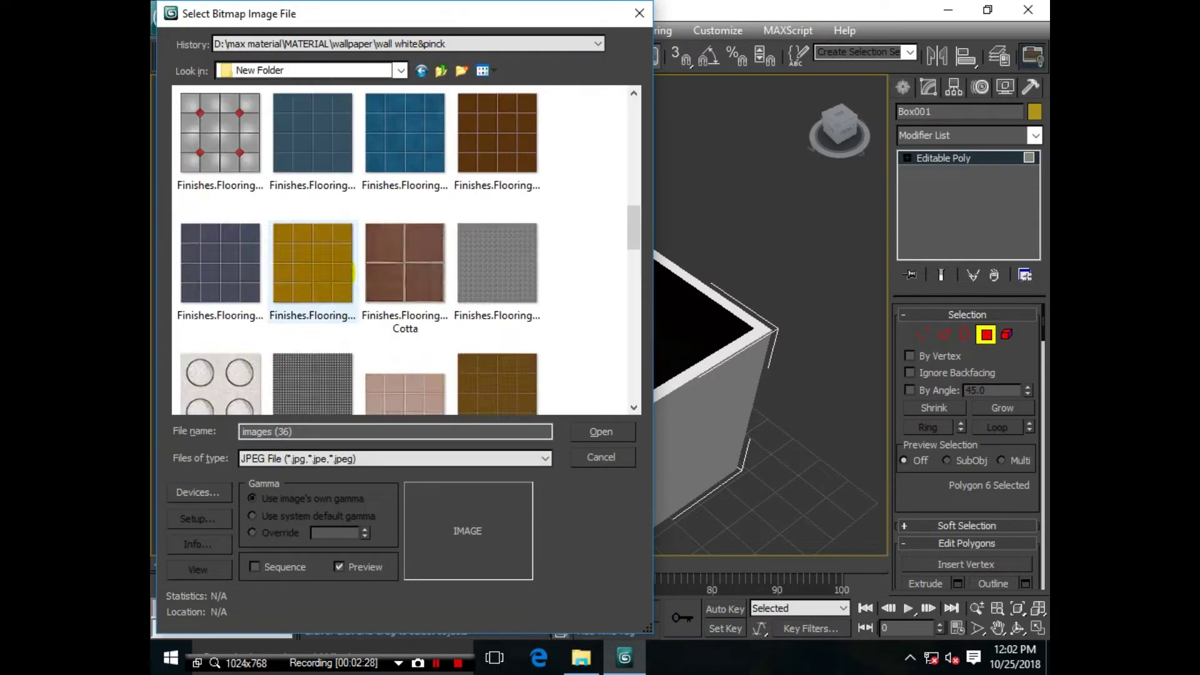
{"action": "scroll", "coordinate": [350, 273], "scroll_direction": "down", "scroll_amount": 5}
{"action": "scroll", "coordinate": [341, 272], "scroll_direction": "down", "scroll_amount": 5}
{"action": "scroll", "coordinate": [329, 270], "scroll_direction": "down", "scroll_amount": 5}
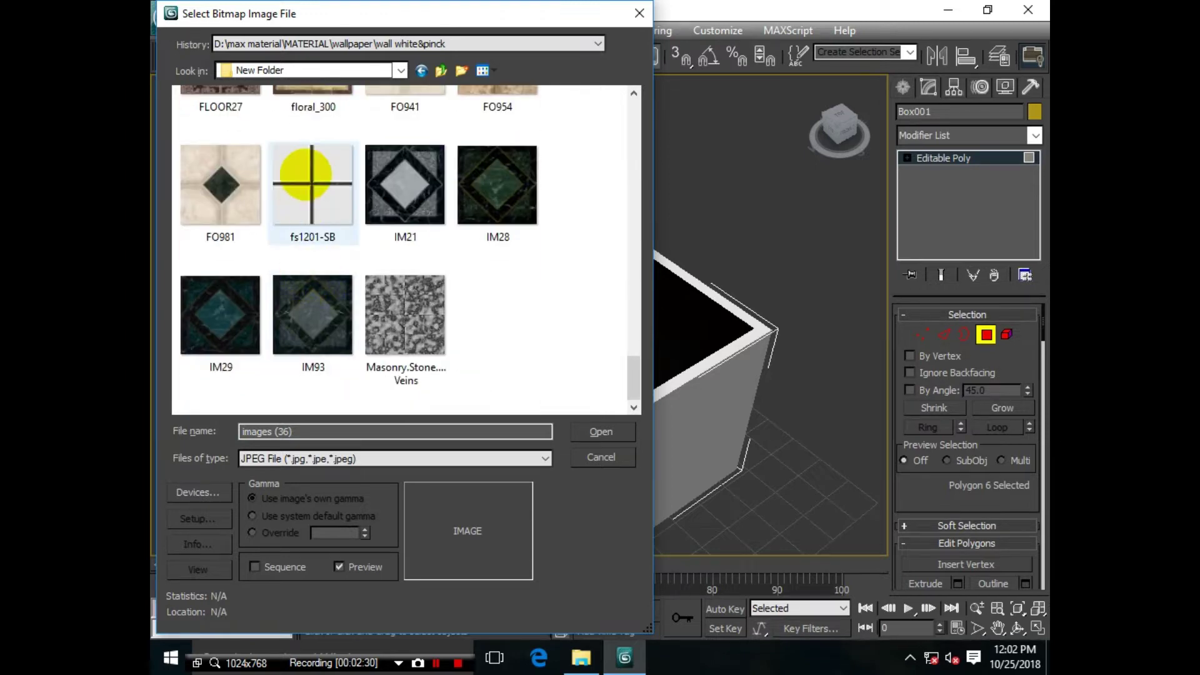
{"action": "left_click", "coordinate": [314, 169]}
{"action": "left_click", "coordinate": [601, 431]}
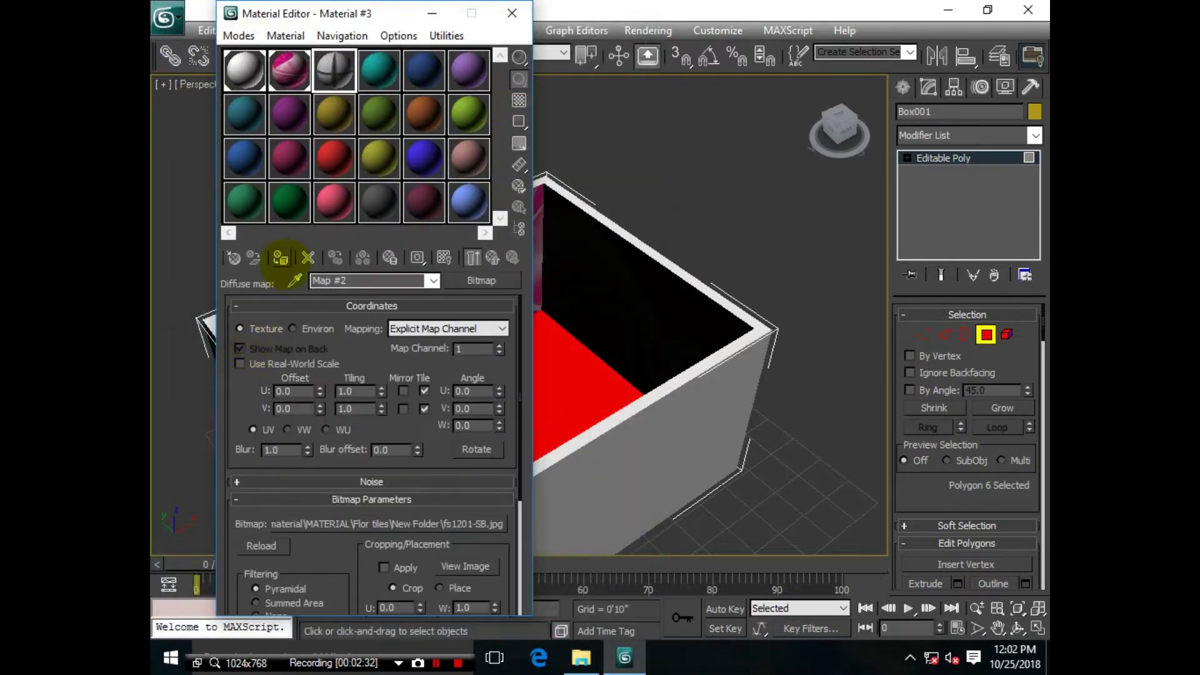
{"action": "left_click", "coordinate": [445, 257]}
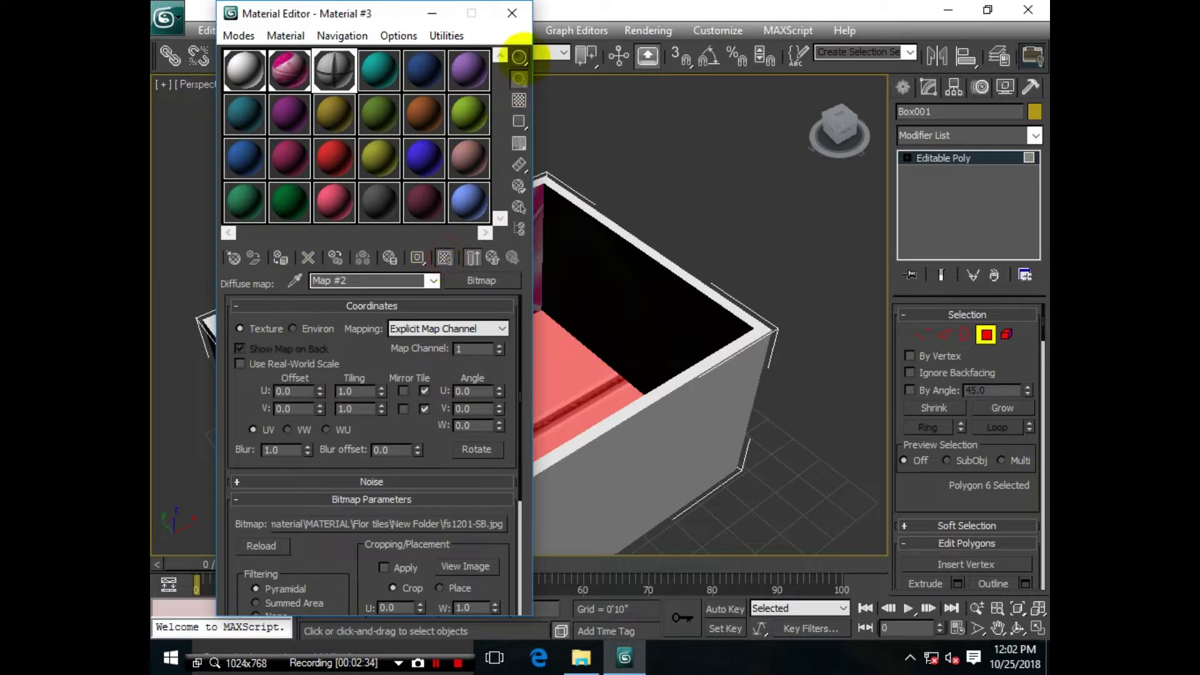
{"action": "left_click", "coordinate": [512, 13]}
Step: Add a UVW Map modifier to Box001 and shrink its length and width
{"action": "left_click", "coordinate": [937, 135]}
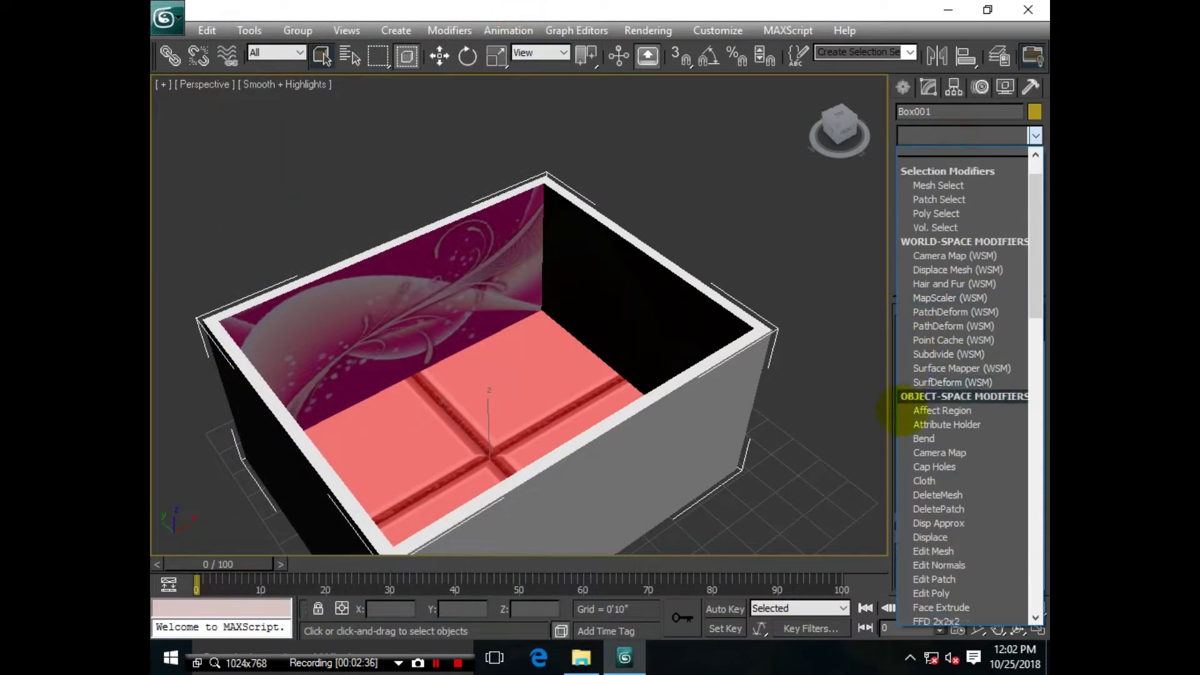
{"action": "scroll", "coordinate": [900, 438], "scroll_direction": "down", "scroll_amount": 3}
{"action": "scroll", "coordinate": [906, 466], "scroll_direction": "down", "scroll_amount": 15}
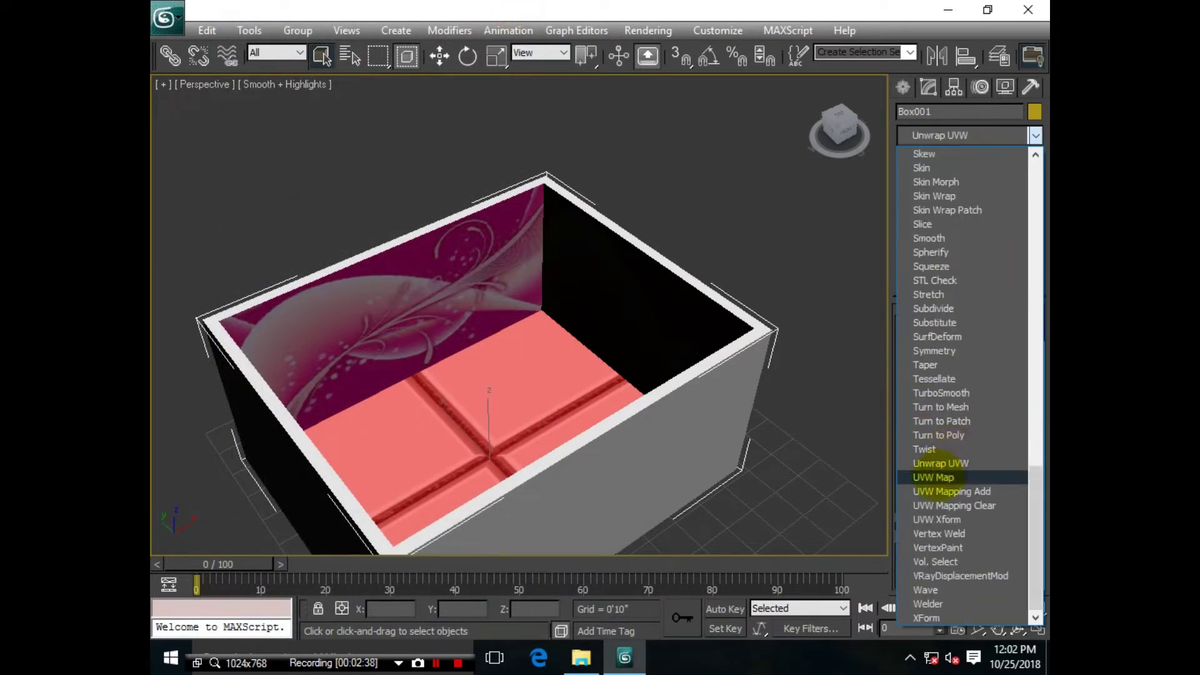
{"action": "left_click", "coordinate": [934, 476]}
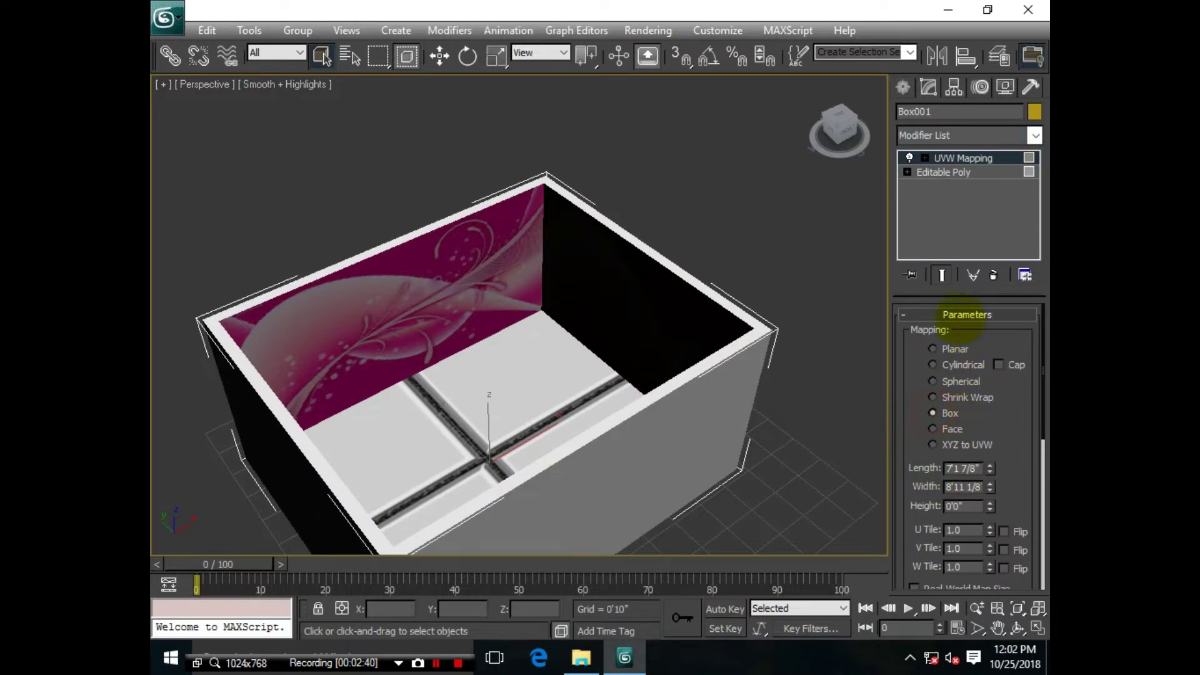
{"action": "mouse_move", "coordinate": [990, 470]}
{"action": "left_mouse_down"}
{"action": "mouse_move", "coordinate": [999, 557]}
{"action": "mouse_move", "coordinate": [990, 549]}
{"action": "left_mouse_up"}
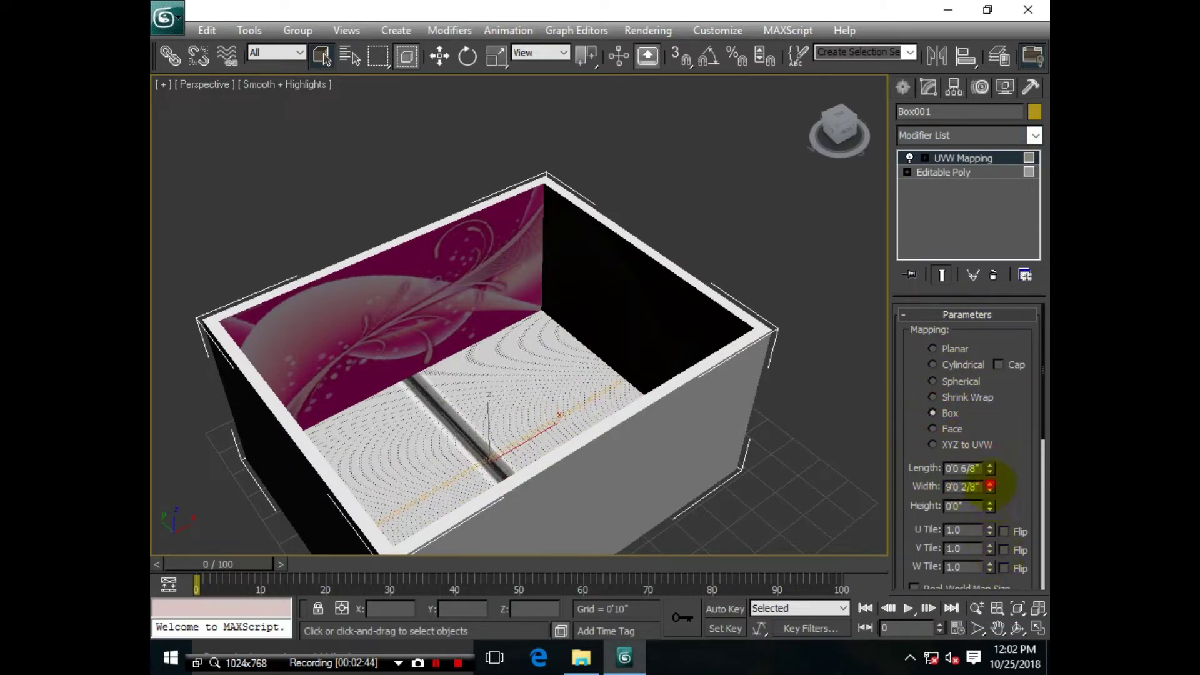
{"action": "left_click_drag", "start_coordinate": [991, 486], "coordinate": [999, 562]}
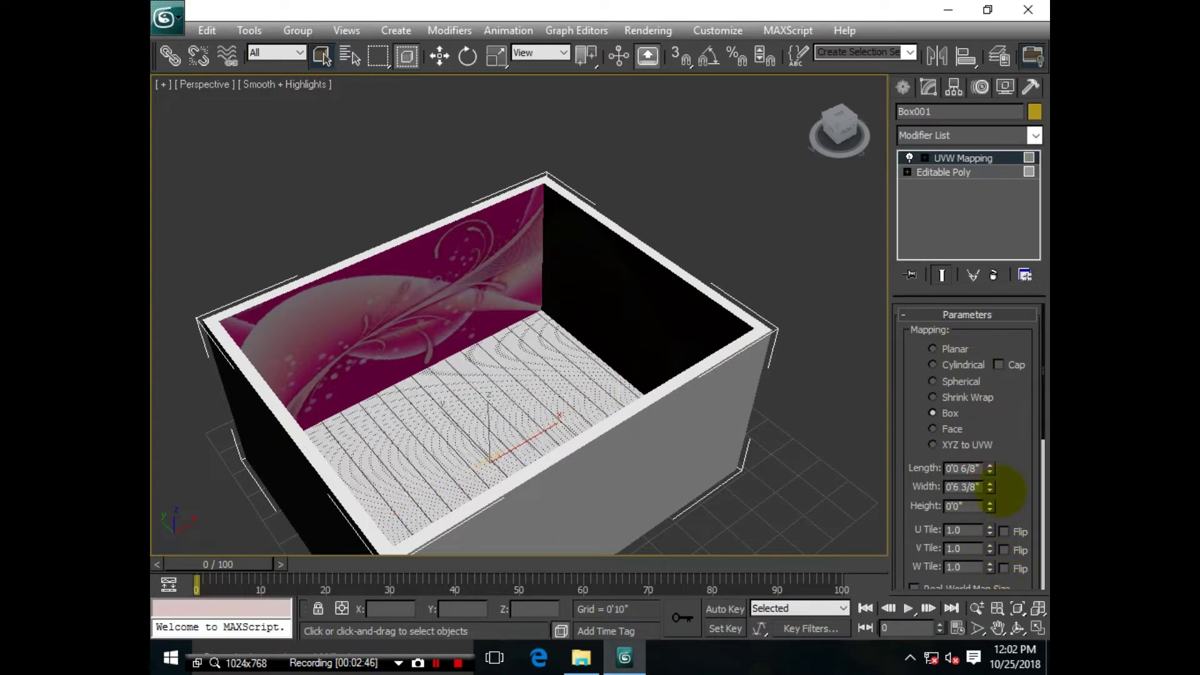
Step: Fine-tune the UVW map to length 0'6 2/8" and width 0'6 5/8"
{"action": "mouse_move", "coordinate": [990, 468]}
{"action": "left_mouse_down"}
{"action": "mouse_move", "coordinate": [984, 442]}
{"action": "mouse_move", "coordinate": [1012, 367]}
{"action": "mouse_move", "coordinate": [970, 316]}
{"action": "mouse_move", "coordinate": [994, 223]}
{"action": "mouse_move", "coordinate": [977, 161]}
{"action": "mouse_move", "coordinate": [1026, 128]}
{"action": "mouse_move", "coordinate": [950, 57]}
{"action": "left_mouse_up"}
{"action": "scroll", "coordinate": [509, 383], "scroll_direction": "up", "scroll_amount": 5}
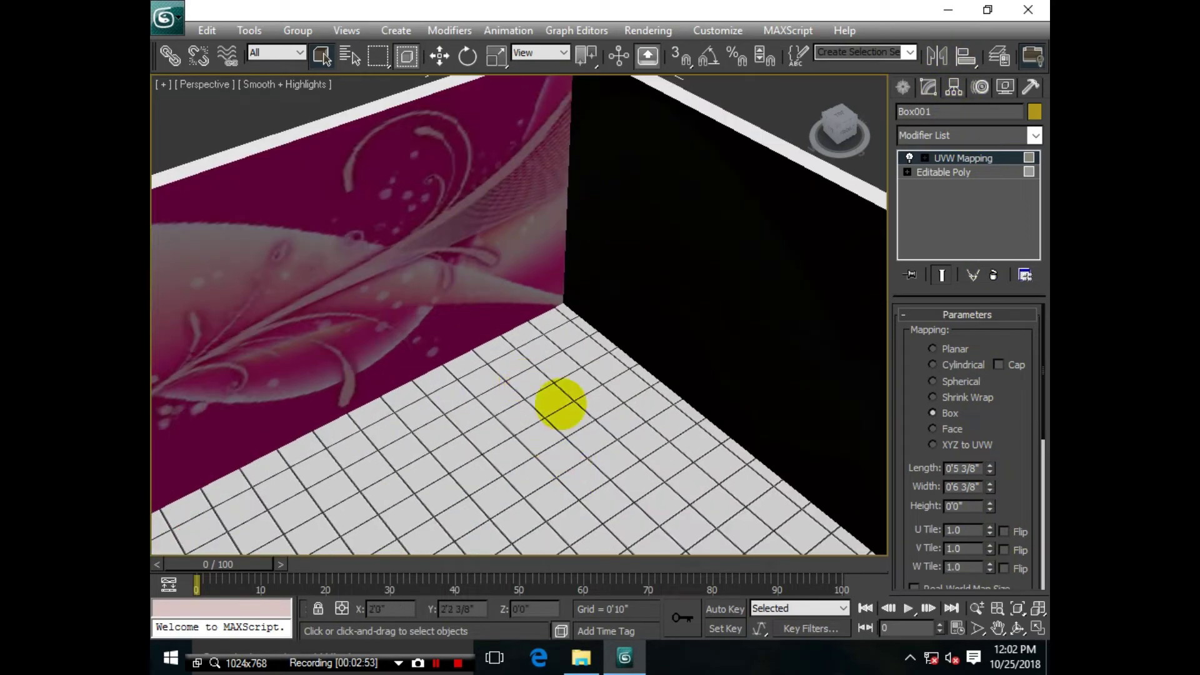
{"action": "scroll", "coordinate": [557, 407], "scroll_direction": "up", "scroll_amount": 1}
{"action": "left_click_drag", "start_coordinate": [994, 466], "coordinate": [991, 487]}
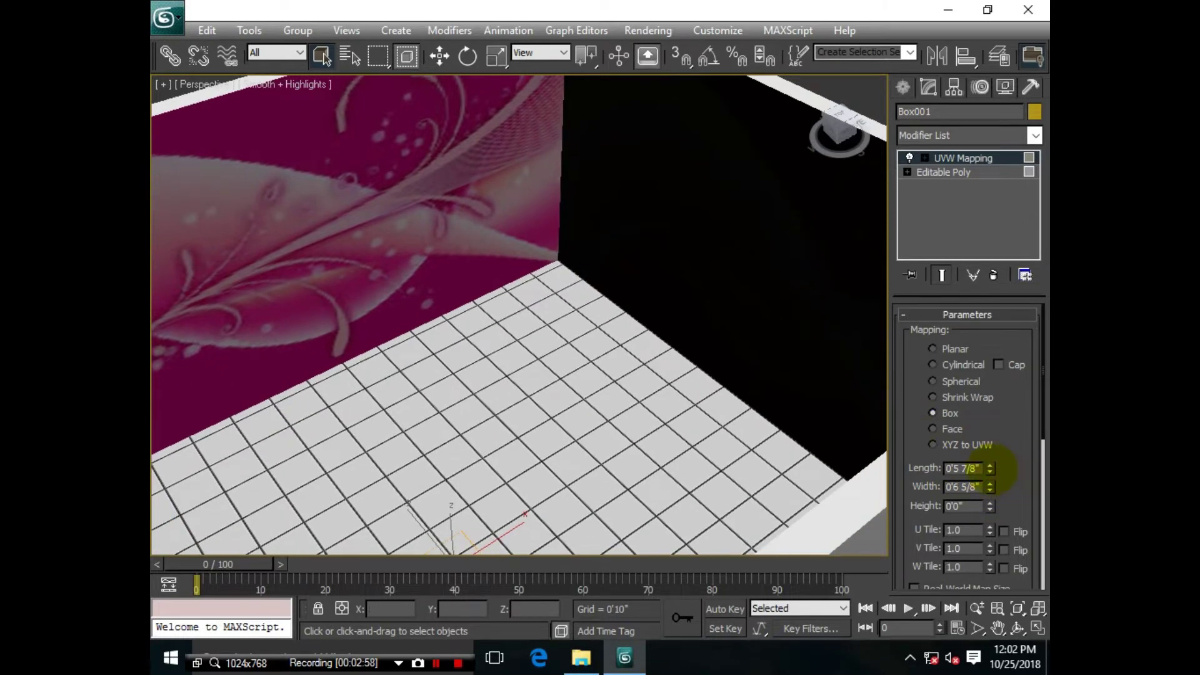
{"action": "left_click_drag", "start_coordinate": [991, 469], "coordinate": [991, 463]}
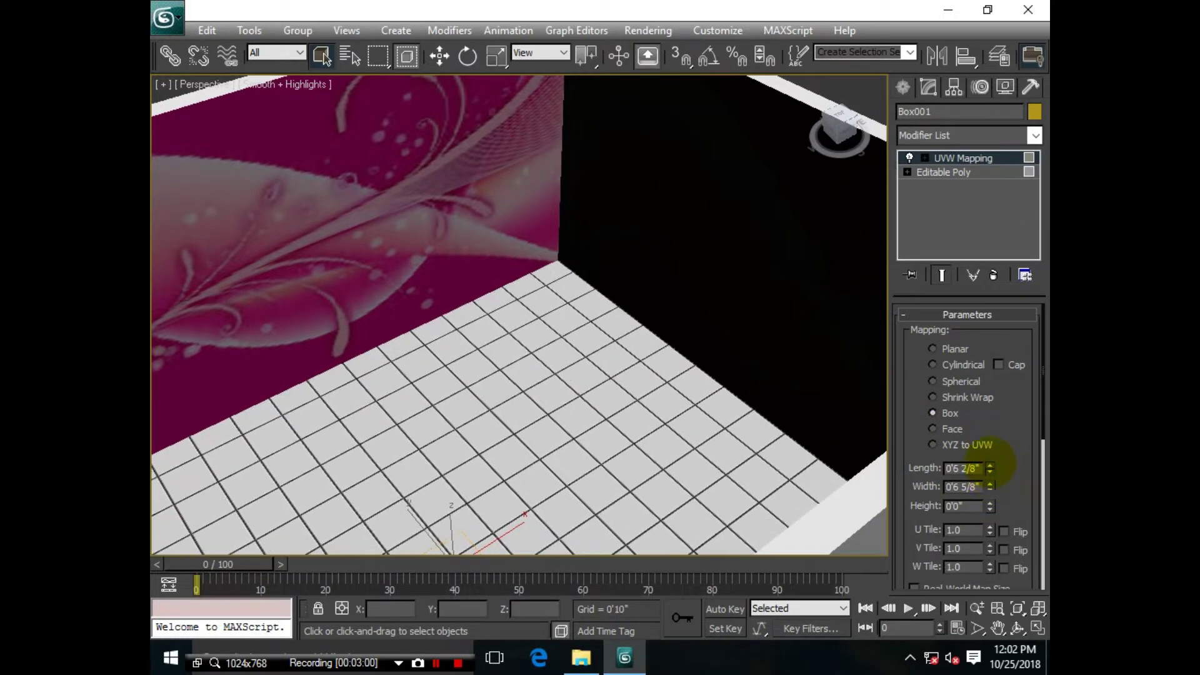
{"action": "scroll", "coordinate": [710, 389], "scroll_direction": "down", "scroll_amount": 2}
{"action": "scroll", "coordinate": [775, 363], "scroll_direction": "down", "scroll_amount": 3}
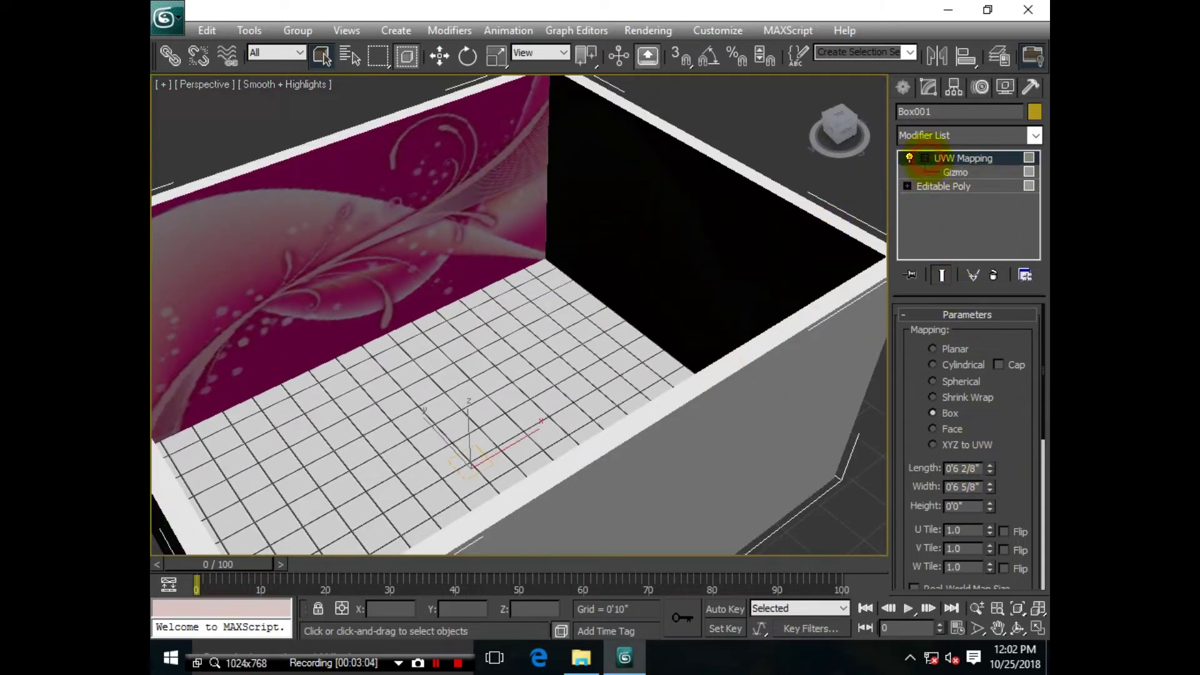
Step: Rotate the UVW Mapping gizmo about 45° so the floor tiles run diagonally
{"action": "left_click", "coordinate": [955, 171]}
{"action": "left_click", "coordinate": [466, 58]}
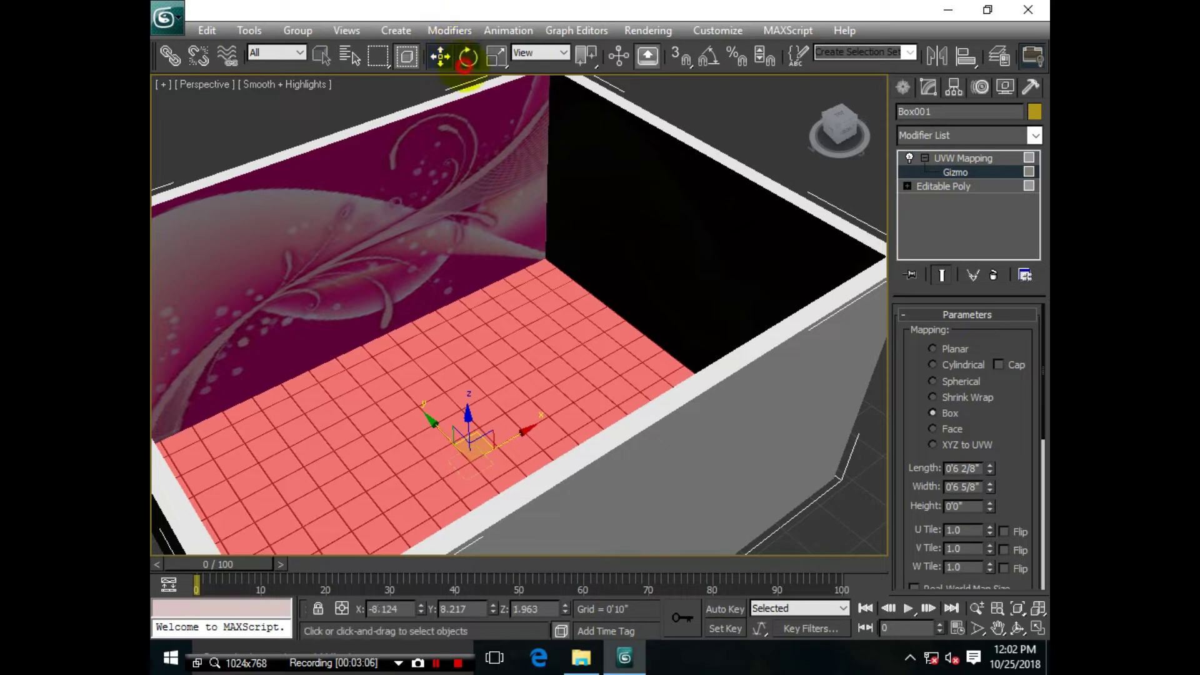
{"action": "middle_click_drag", "start_coordinate": [525, 439], "coordinate": [590, 398], "text": "alt"}
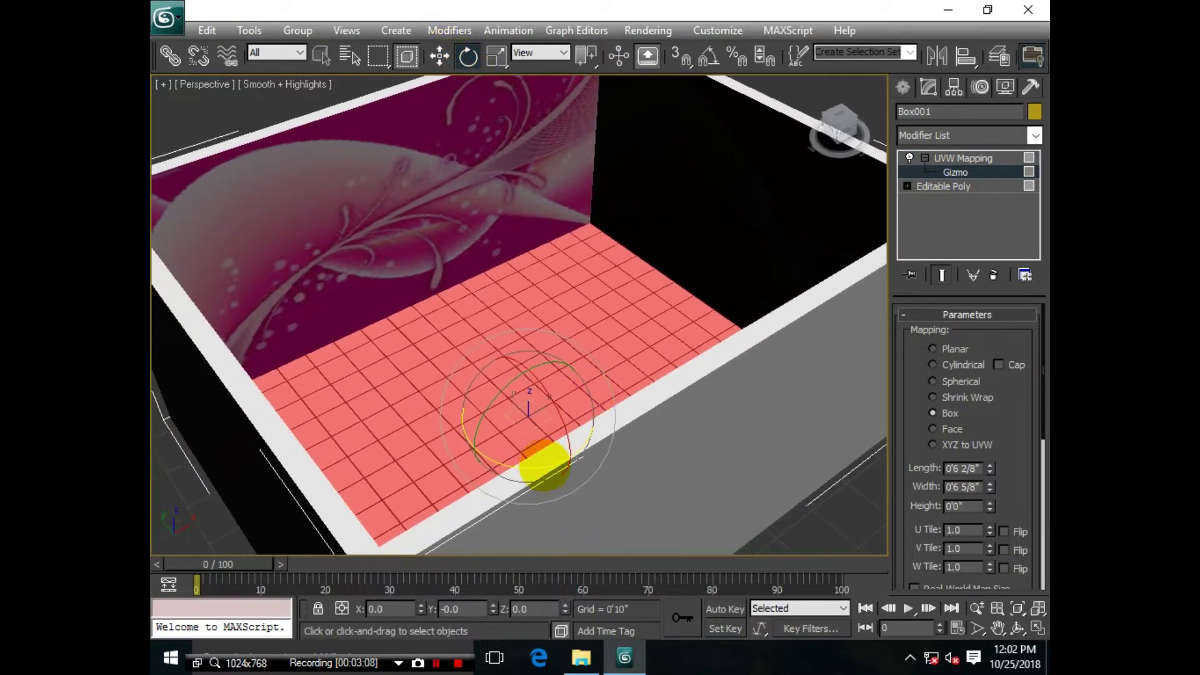
{"action": "left_click_drag", "start_coordinate": [544, 466], "coordinate": [553, 416]}
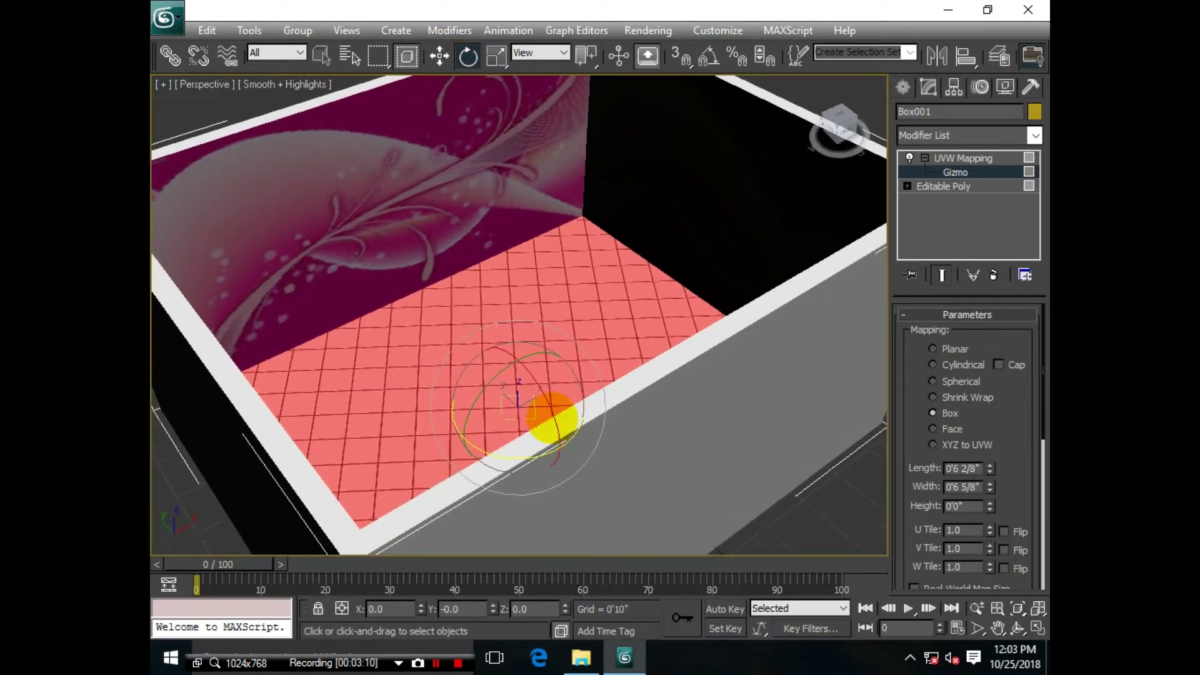
{"action": "middle_click_drag", "start_coordinate": [554, 416], "coordinate": [799, 510], "text": "alt"}
Step: Zoom and pan the Perspective view to frame the diagonally tiled floor
{"action": "scroll", "coordinate": [725, 475], "scroll_direction": "down", "scroll_amount": 2}
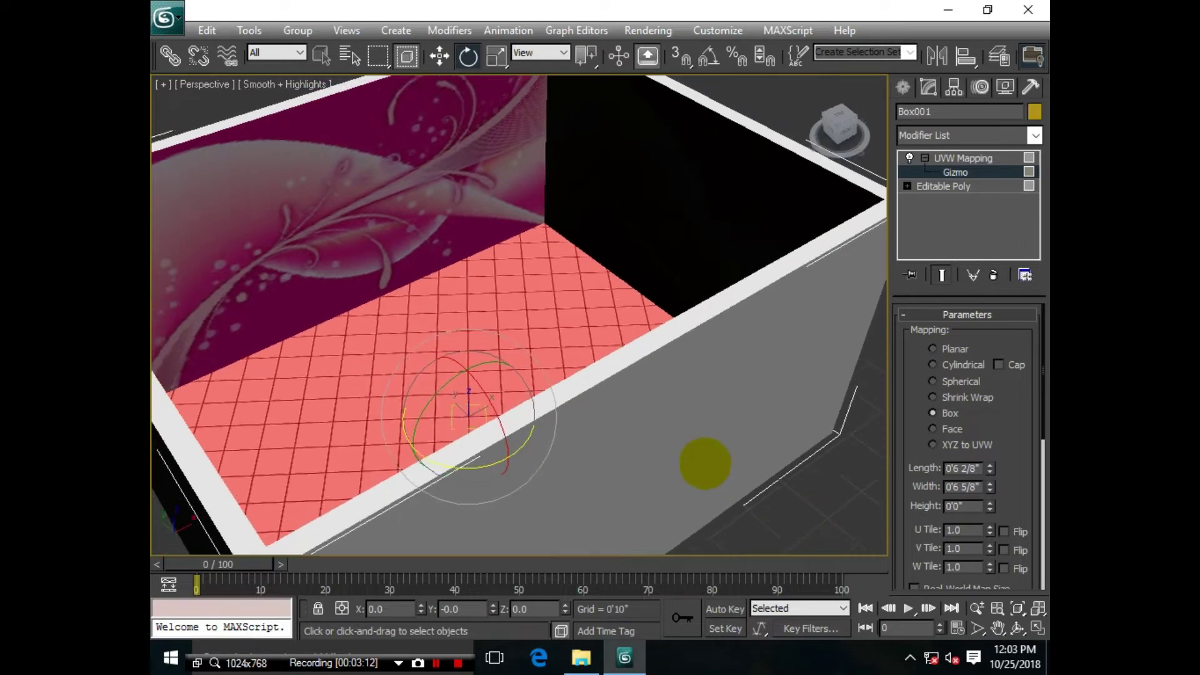
{"action": "scroll", "coordinate": [687, 469], "scroll_direction": "down", "scroll_amount": 3}
{"action": "scroll", "coordinate": [644, 453], "scroll_direction": "up", "scroll_amount": 1}
{"action": "scroll", "coordinate": [631, 432], "scroll_direction": "up", "scroll_amount": 2}
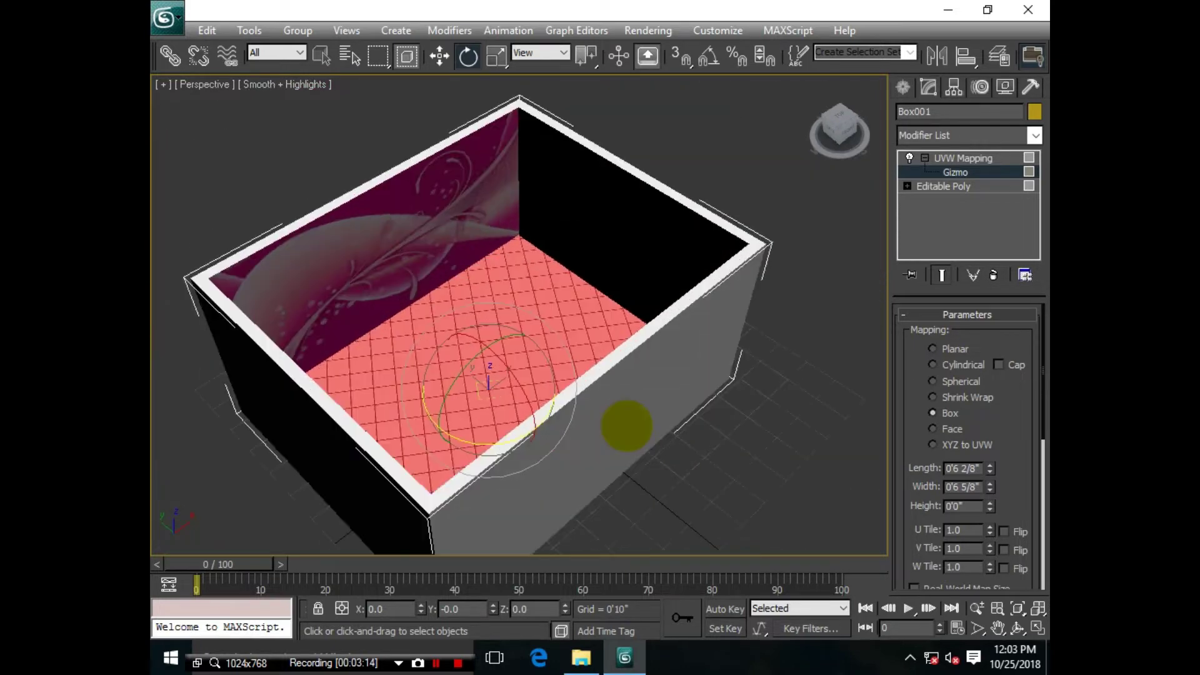
{"action": "scroll", "coordinate": [644, 429], "scroll_direction": "up", "scroll_amount": 2}
{"action": "scroll", "coordinate": [636, 425], "scroll_direction": "up", "scroll_amount": 2}
{"action": "scroll", "coordinate": [637, 425], "scroll_direction": "down", "scroll_amount": 2}
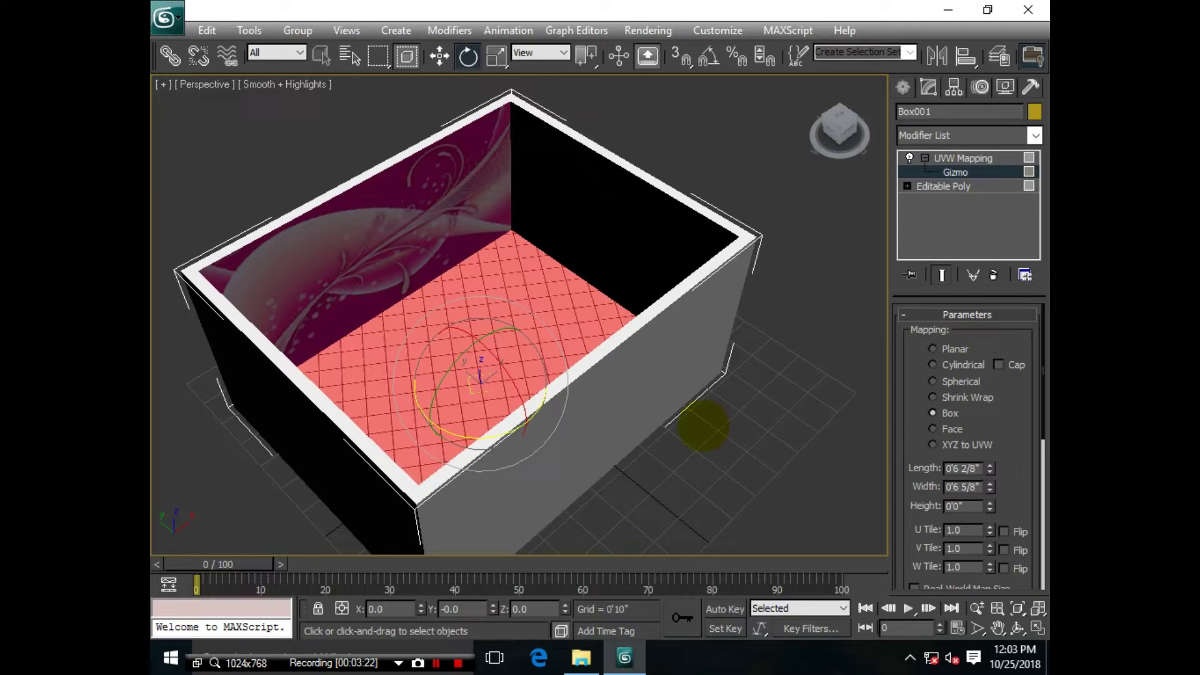
{"action": "middle_click_drag", "start_coordinate": [700, 427], "coordinate": [685, 432]}
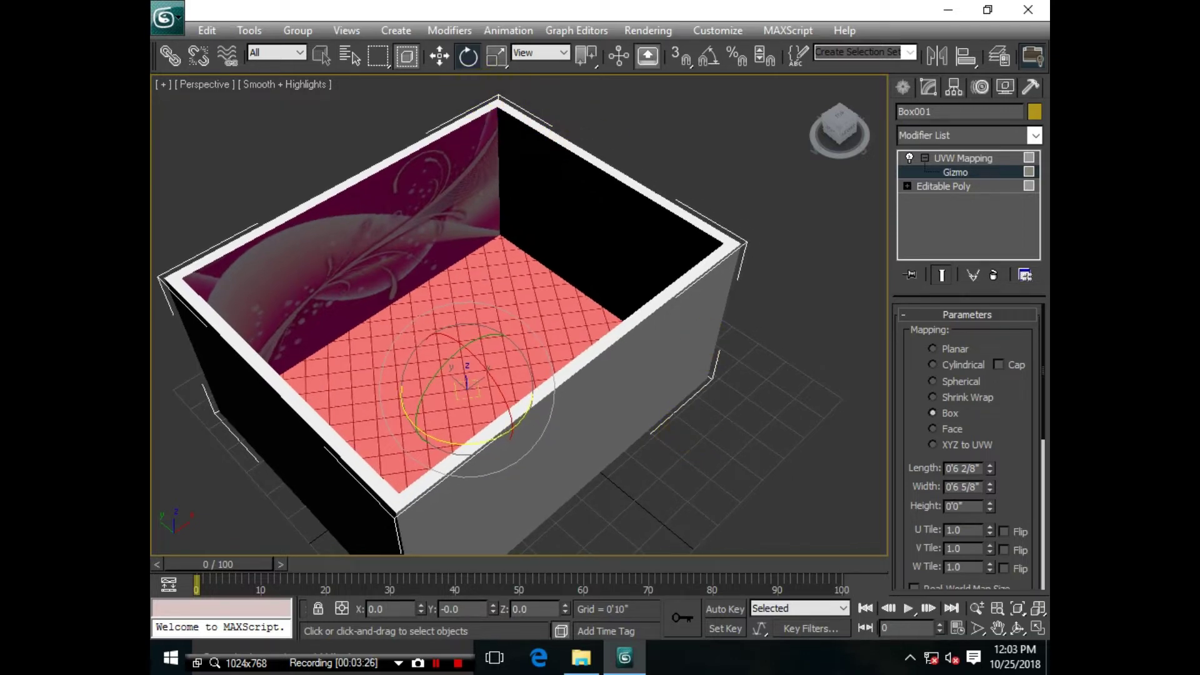
{"action": "middle_click_drag", "start_coordinate": [684, 432], "coordinate": [684, 444]}
Step: Switch to the four-view layout, activate Top view, and bring up snap settings
{"action": "key", "text": "alt+w"}
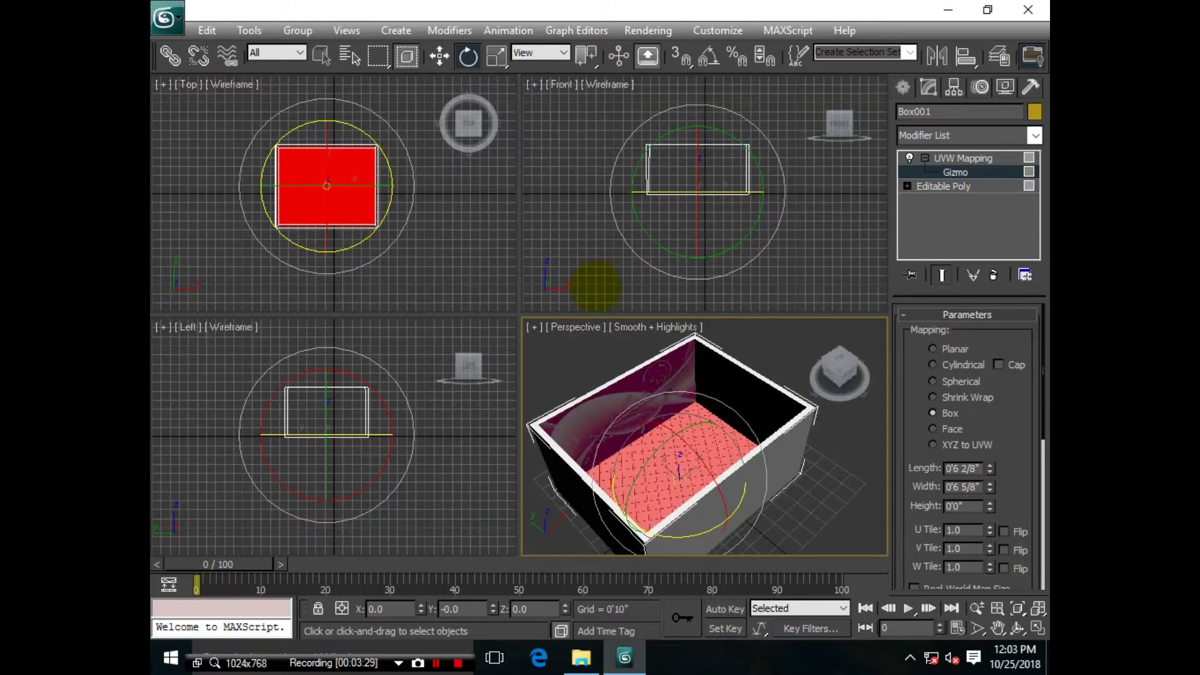
{"action": "right_click", "coordinate": [441, 296]}
{"action": "middle_click_drag", "start_coordinate": [838, 474], "coordinate": [817, 469], "text": "alt"}
{"action": "left_click", "coordinate": [902, 87]}
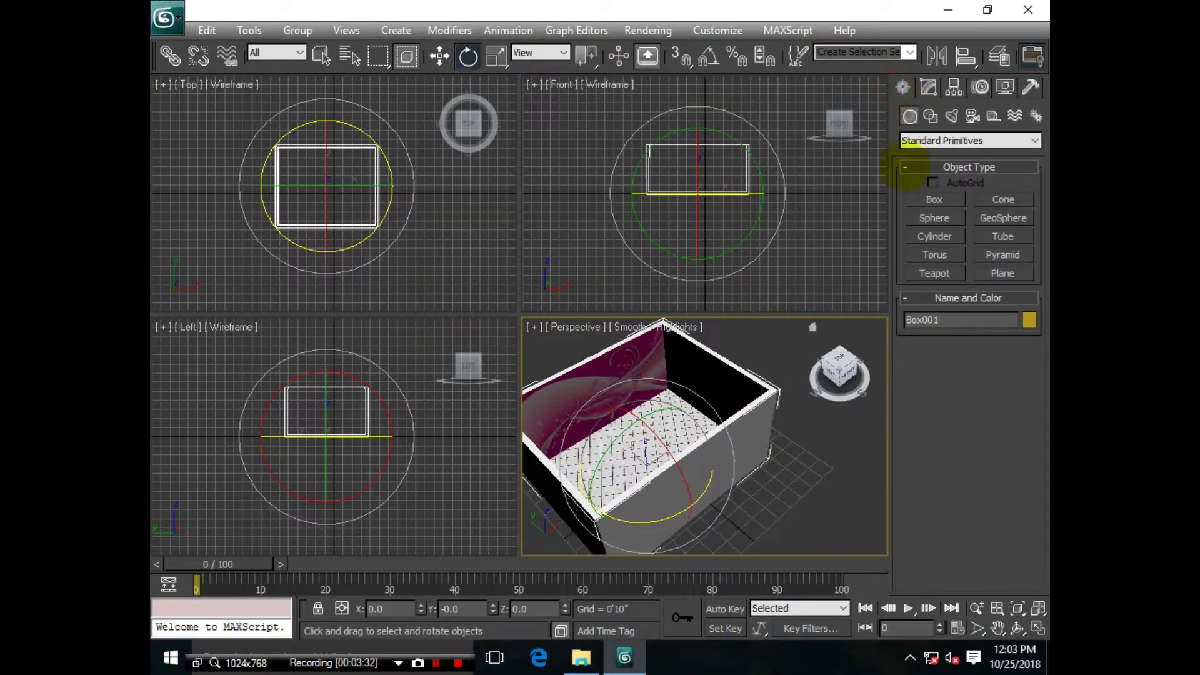
{"action": "left_click", "coordinate": [929, 88]}
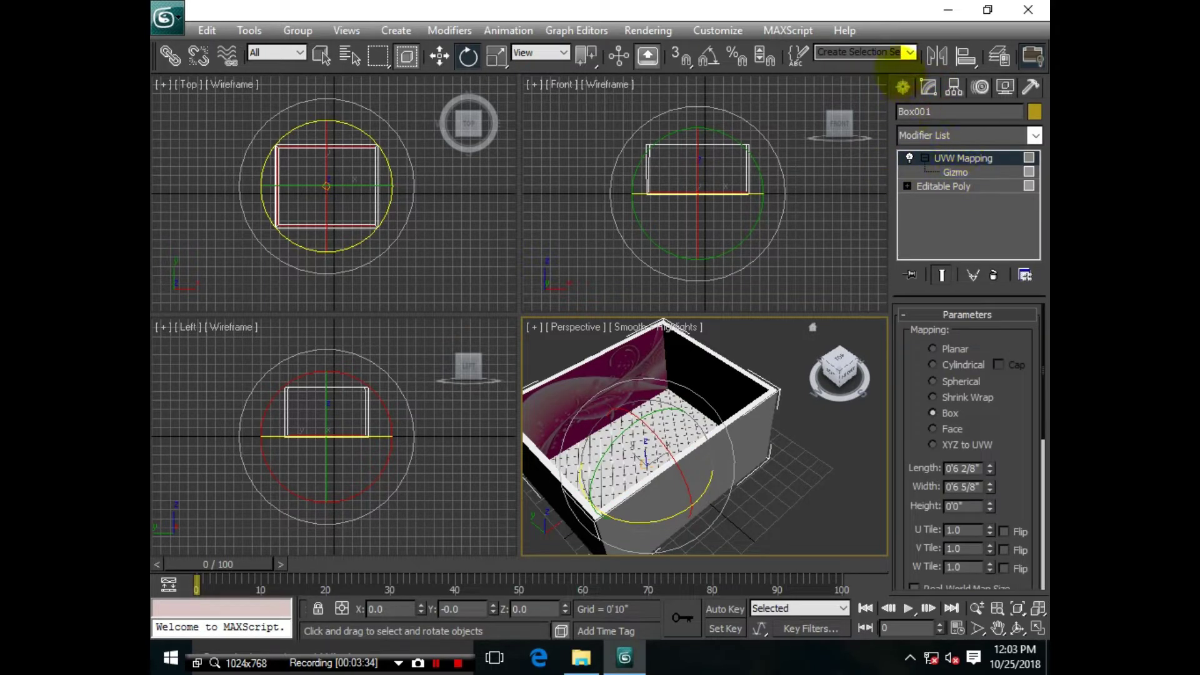
{"action": "right_click", "coordinate": [685, 59]}
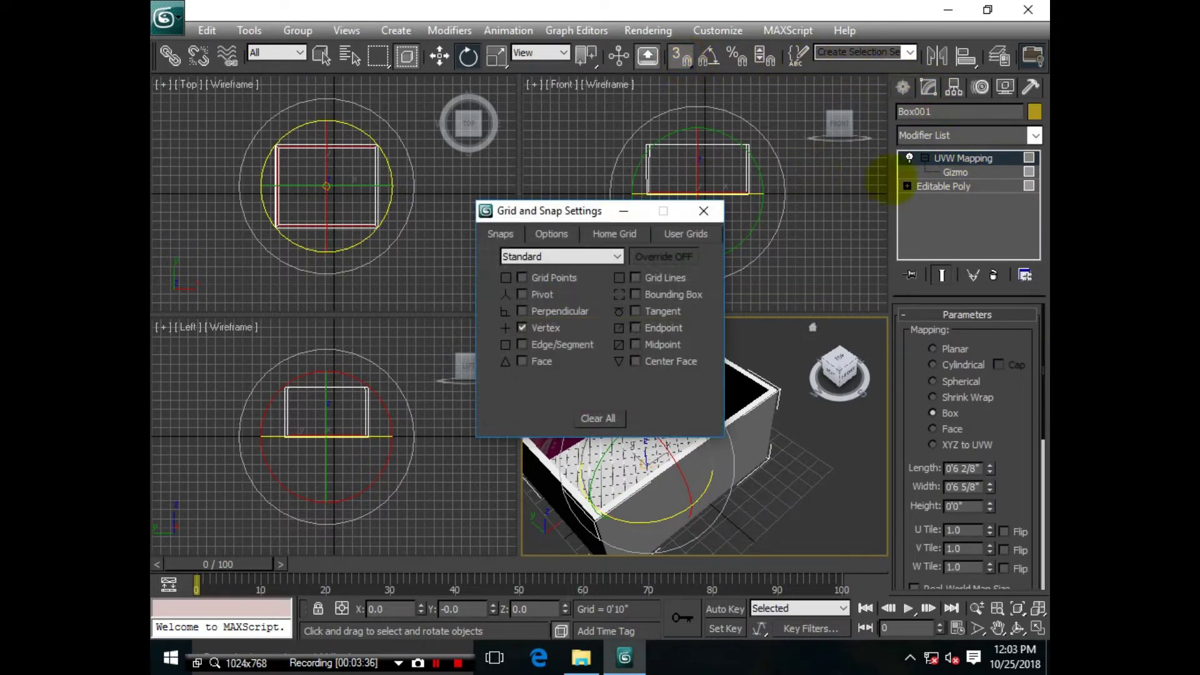
Step: Draw a Rectangle in the maximized Top view snapped to the room's outer corners
{"action": "left_click", "coordinate": [902, 88]}
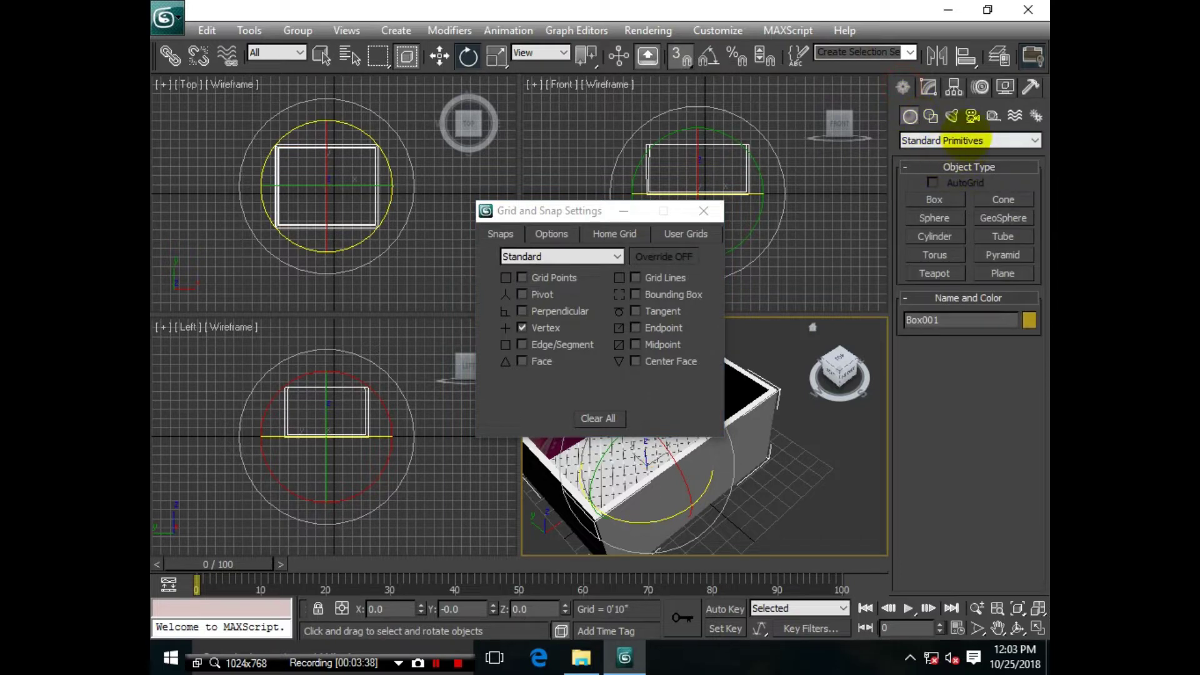
{"action": "left_click", "coordinate": [931, 117]}
{"action": "left_click", "coordinate": [1004, 213]}
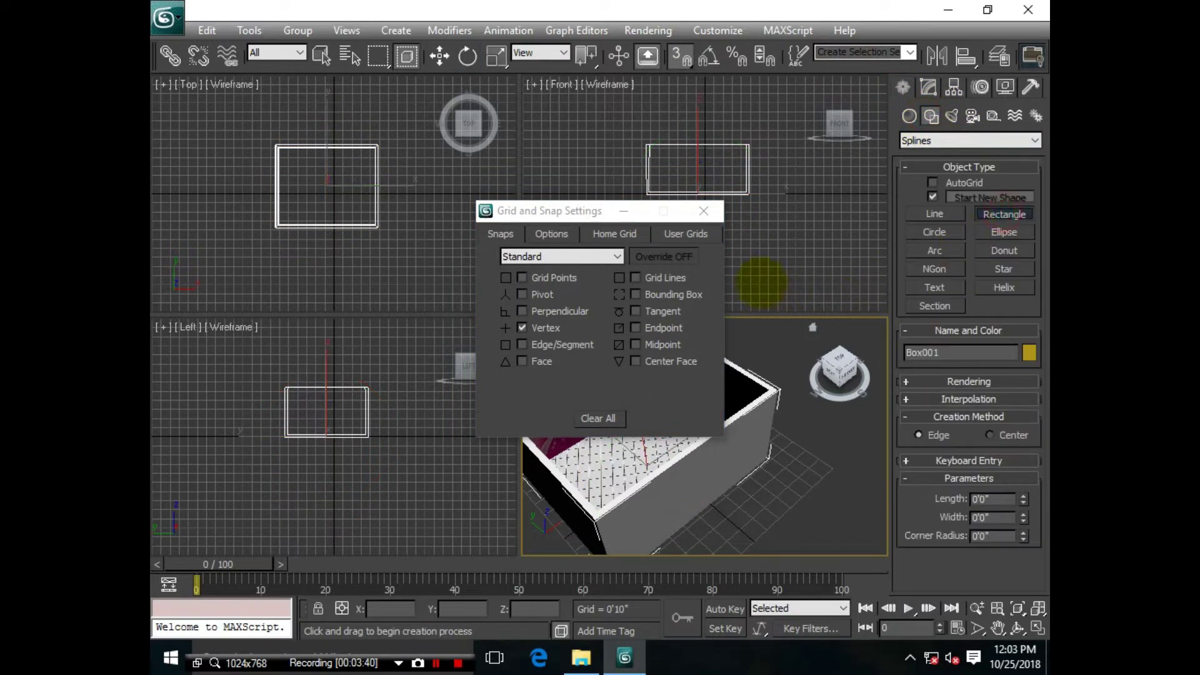
{"action": "left_click", "coordinate": [703, 211]}
{"action": "middle_click_drag", "start_coordinate": [729, 438], "coordinate": [738, 447]}
{"action": "left_click", "coordinate": [349, 250]}
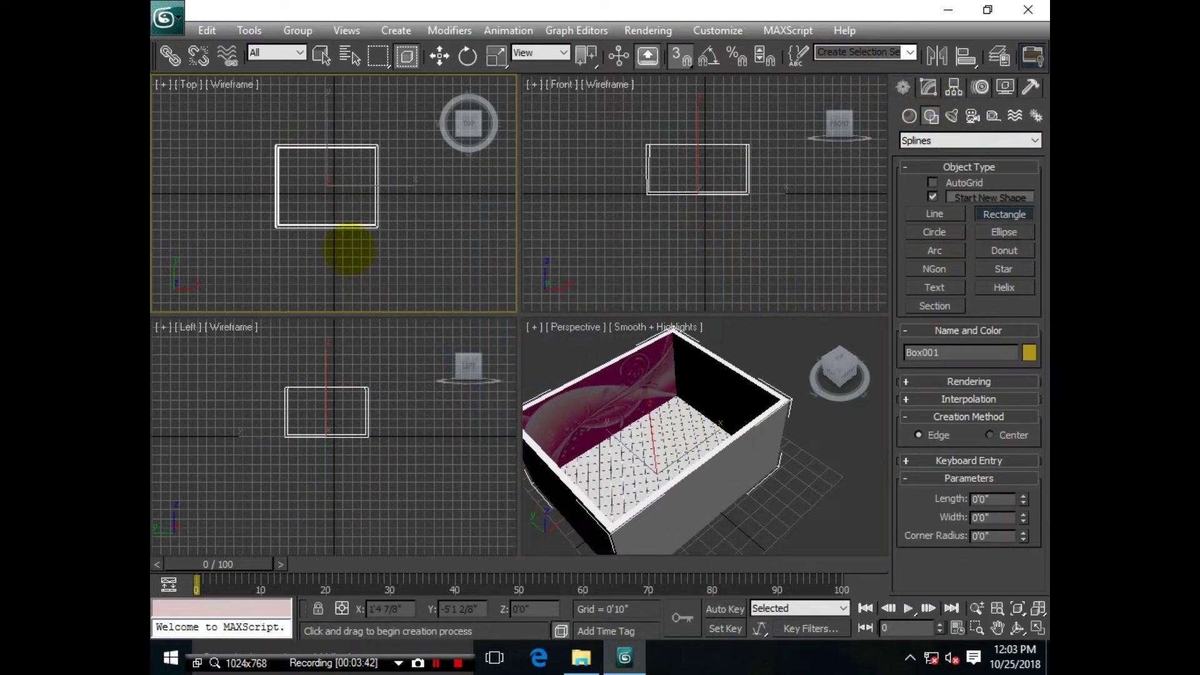
{"action": "key", "text": "alt+w"}
{"action": "scroll", "coordinate": [477, 247], "scroll_direction": "up", "scroll_amount": 5}
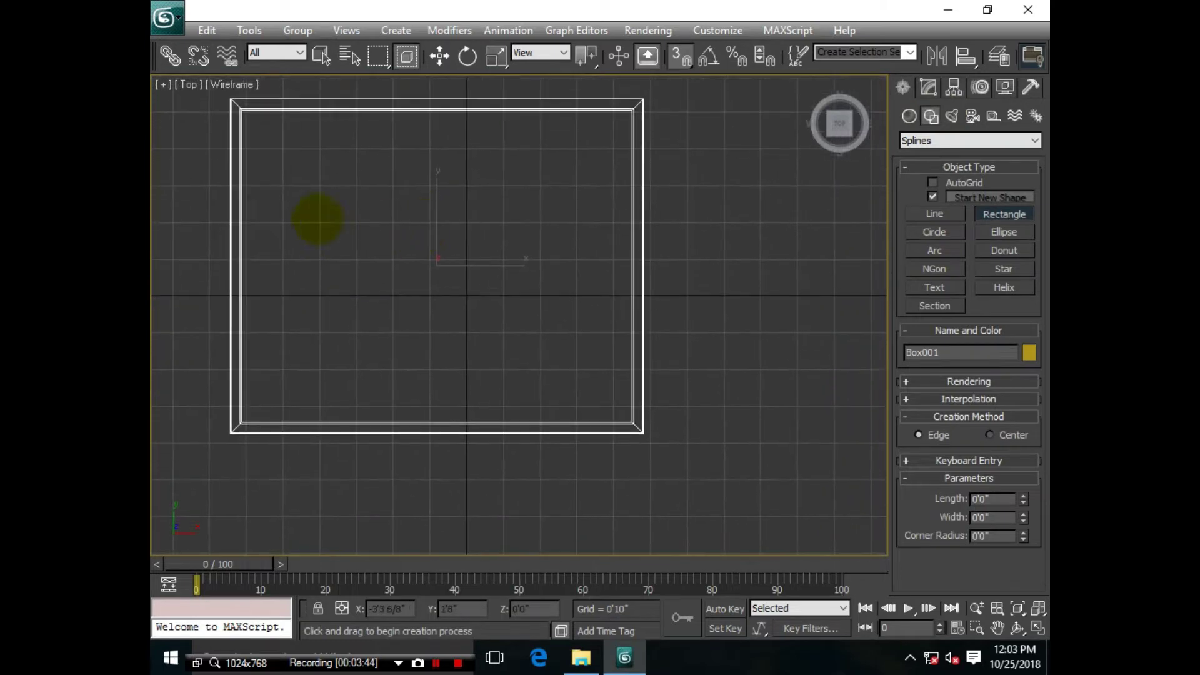
{"action": "left_click_drag", "start_coordinate": [409, 334], "coordinate": [633, 422]}
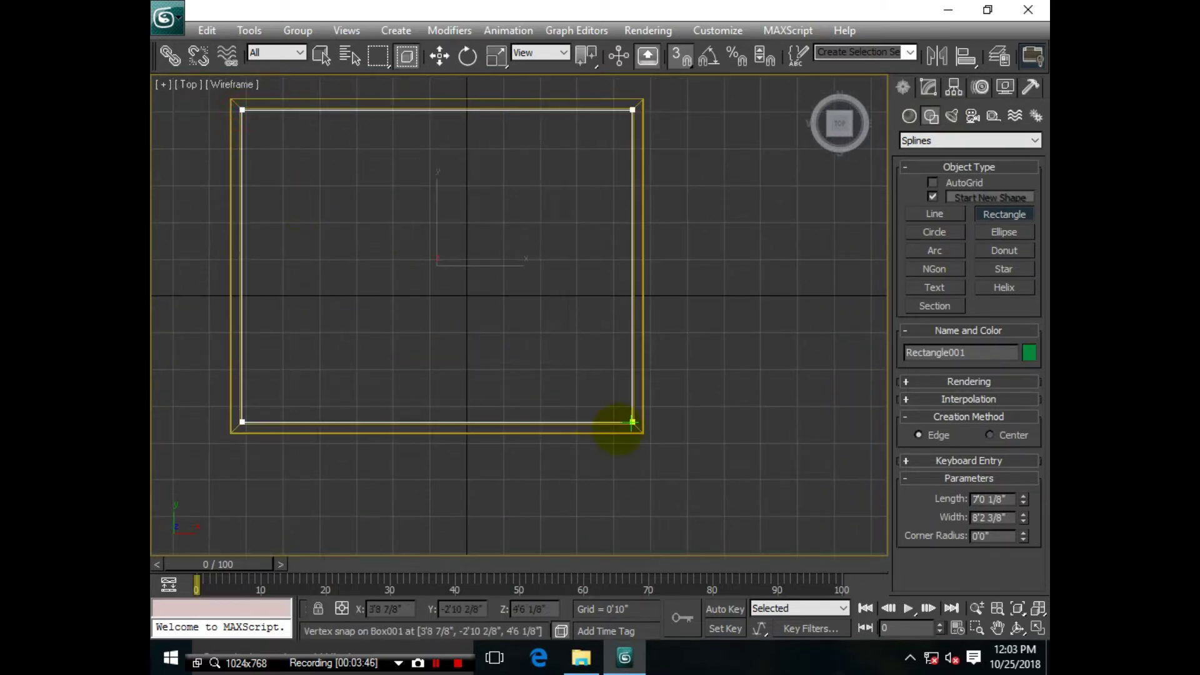
Step: Make the rectangle renderable in render and viewport as a rectangular band 0'10 3/8" wide
{"action": "left_click", "coordinate": [930, 88]}
{"action": "key", "text": "e"}
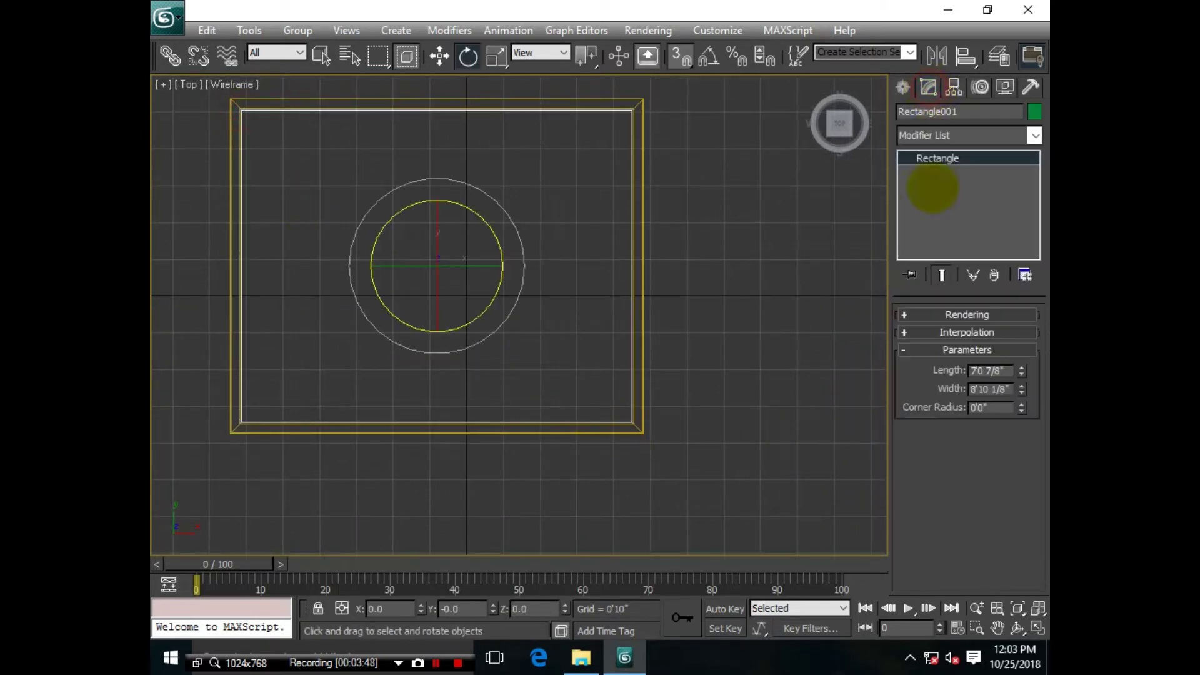
{"action": "left_click", "coordinate": [956, 313]}
{"action": "left_click", "coordinate": [908, 327]}
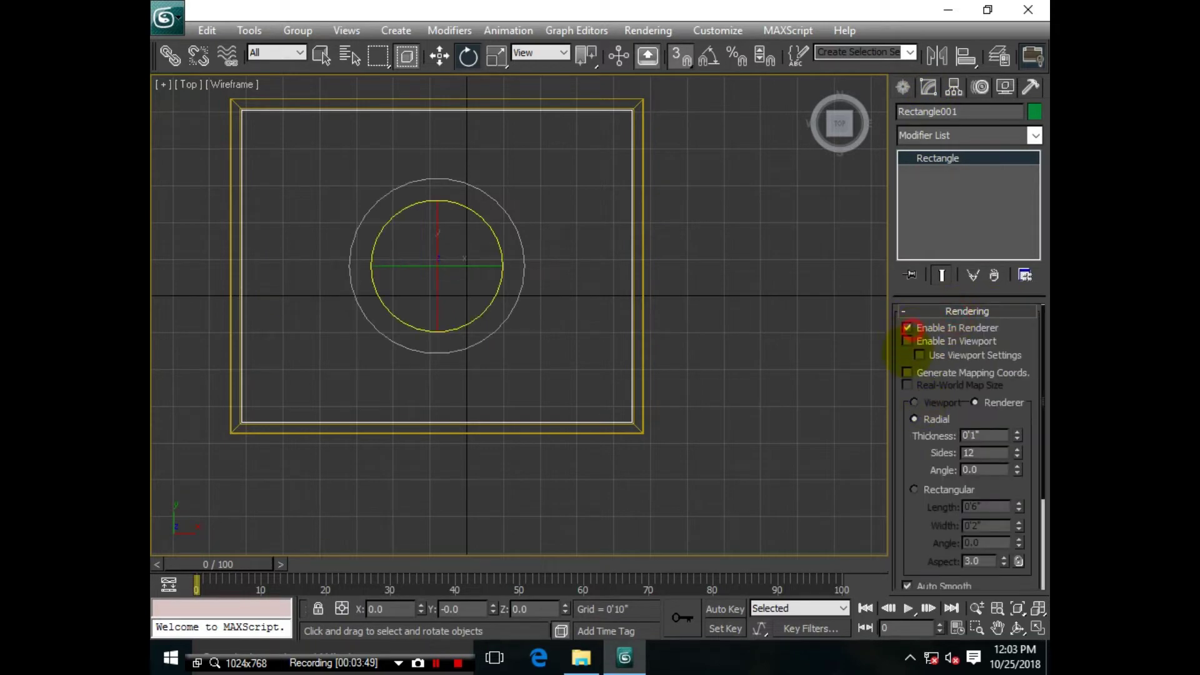
{"action": "left_click", "coordinate": [908, 340]}
{"action": "left_click", "coordinate": [914, 490]}
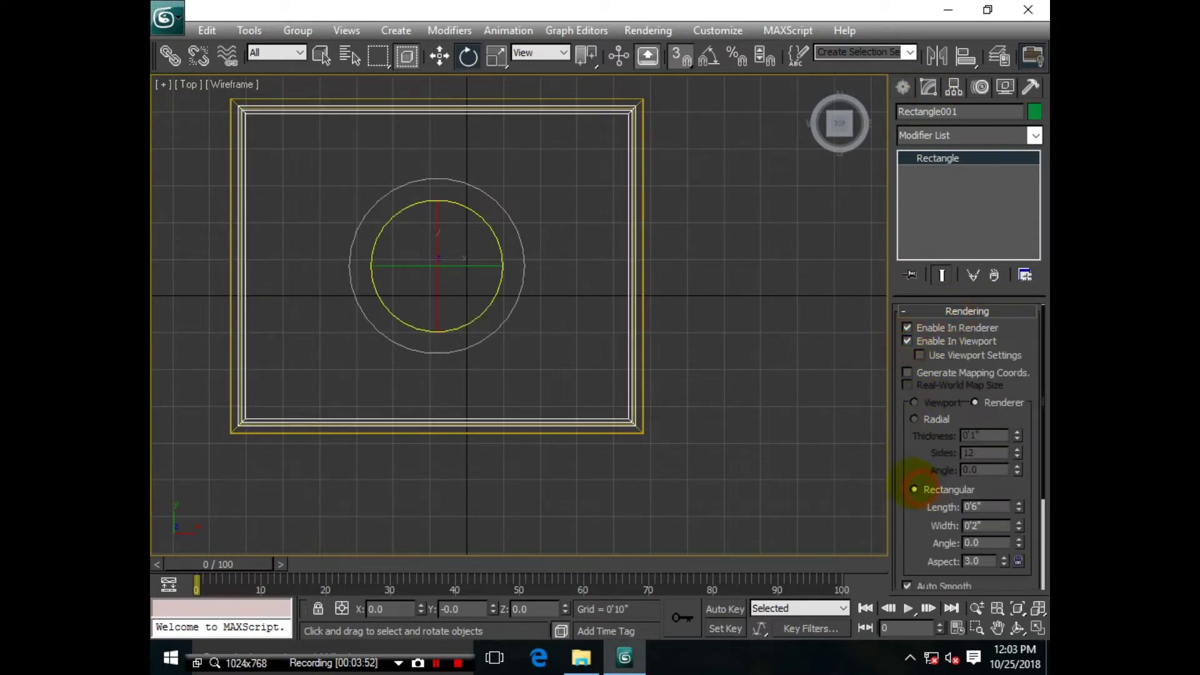
{"action": "key", "text": "alt+w"}
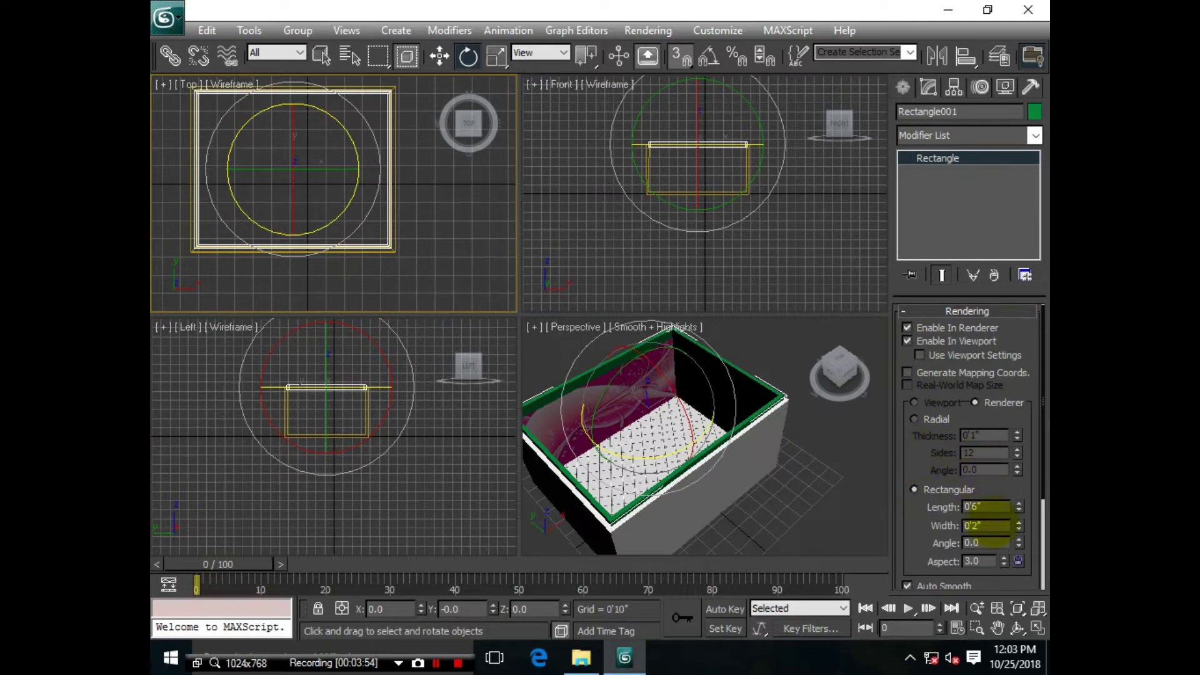
{"action": "mouse_move", "coordinate": [1019, 525]}
{"action": "left_mouse_down"}
{"action": "mouse_move", "coordinate": [1032, 75]}
{"action": "mouse_move", "coordinate": [549, 174]}
{"action": "left_mouse_up"}
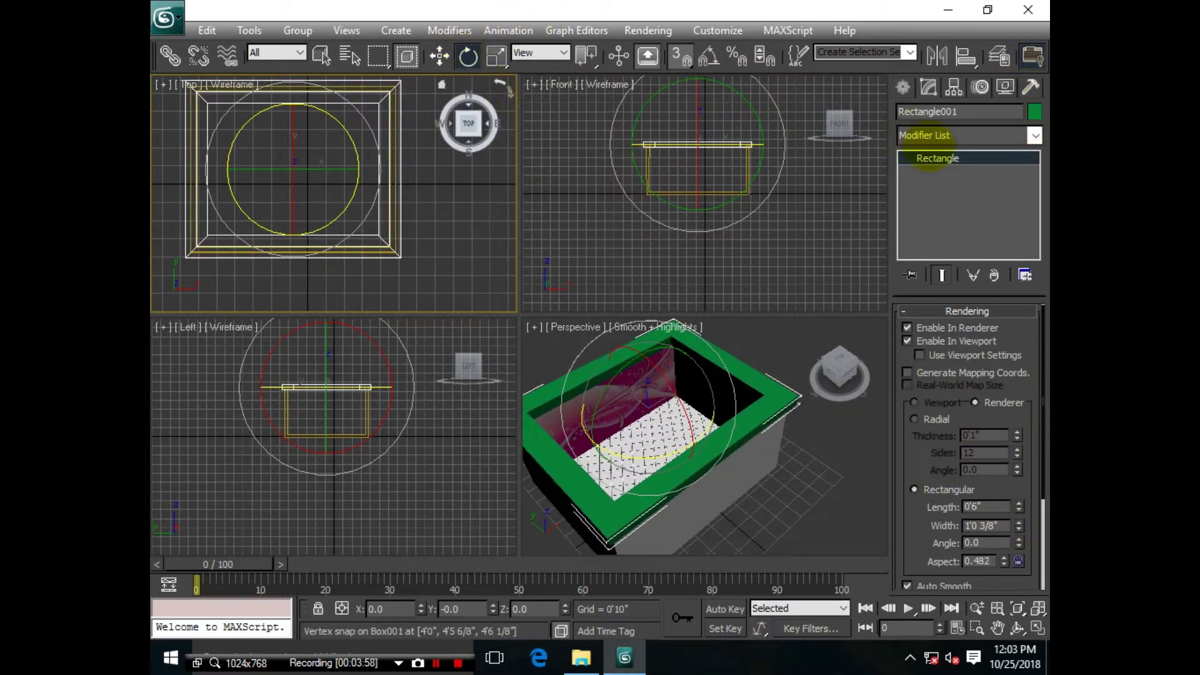
Step: Scale the rectangular rim uniformly down to about 88% in the Perspective view
{"action": "left_click", "coordinate": [497, 56]}
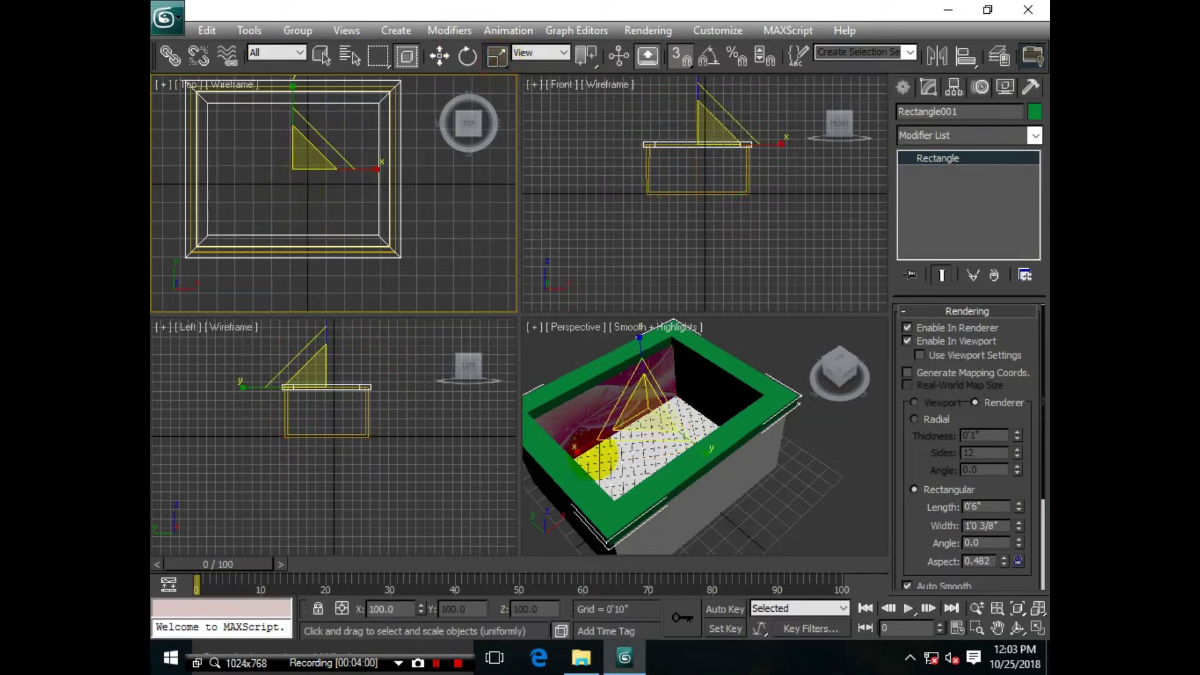
{"action": "left_click", "coordinate": [666, 419]}
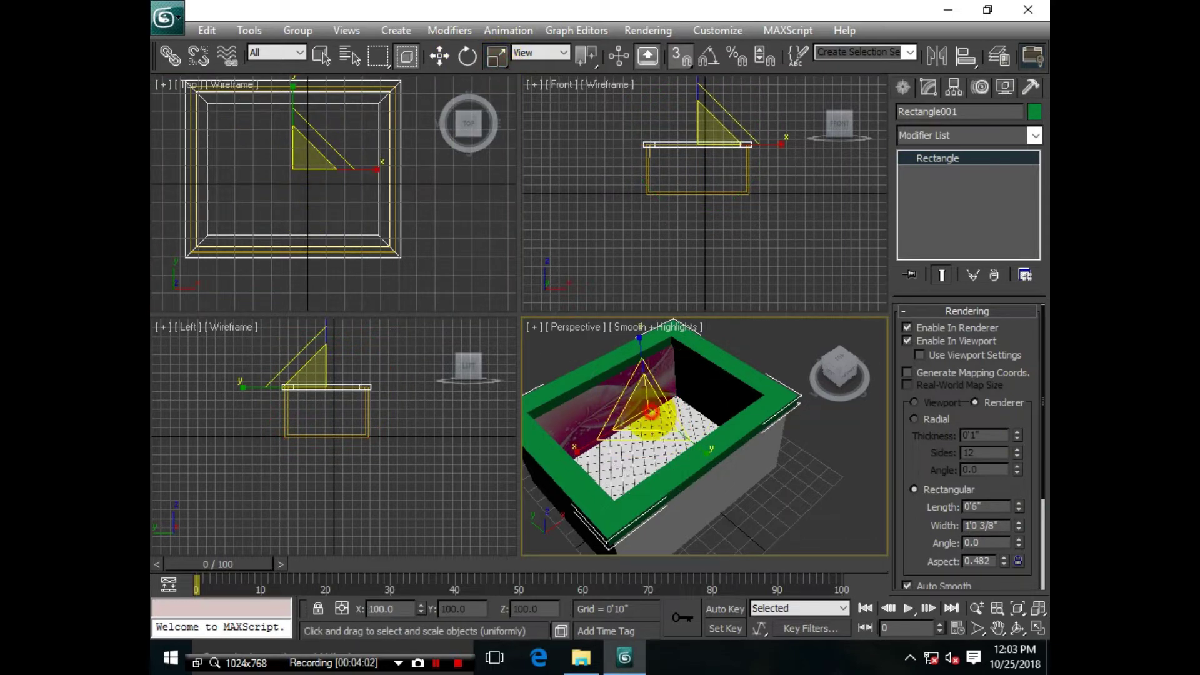
{"action": "left_click_drag", "start_coordinate": [651, 413], "coordinate": [651, 430]}
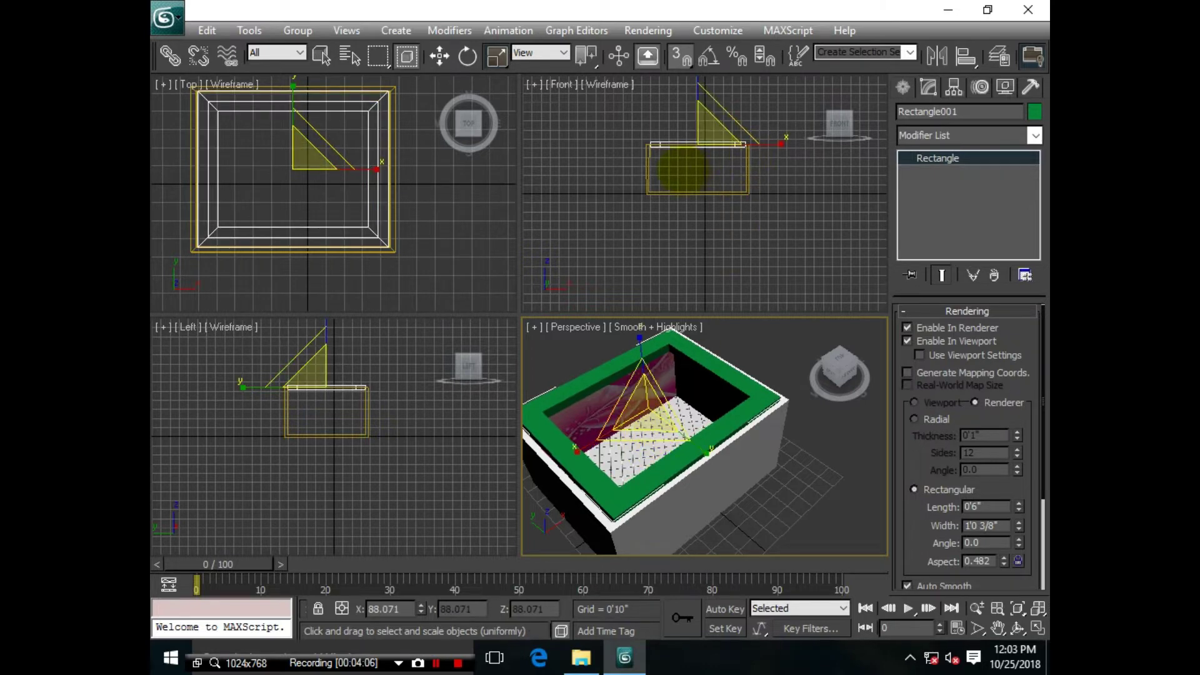
Step: Snap Rectangle001 to the room's top vertex and lower it onto the wall tops in the Front view
{"action": "key", "text": "r"}
{"action": "middle_click_drag", "start_coordinate": [696, 63], "coordinate": [696, 135]}
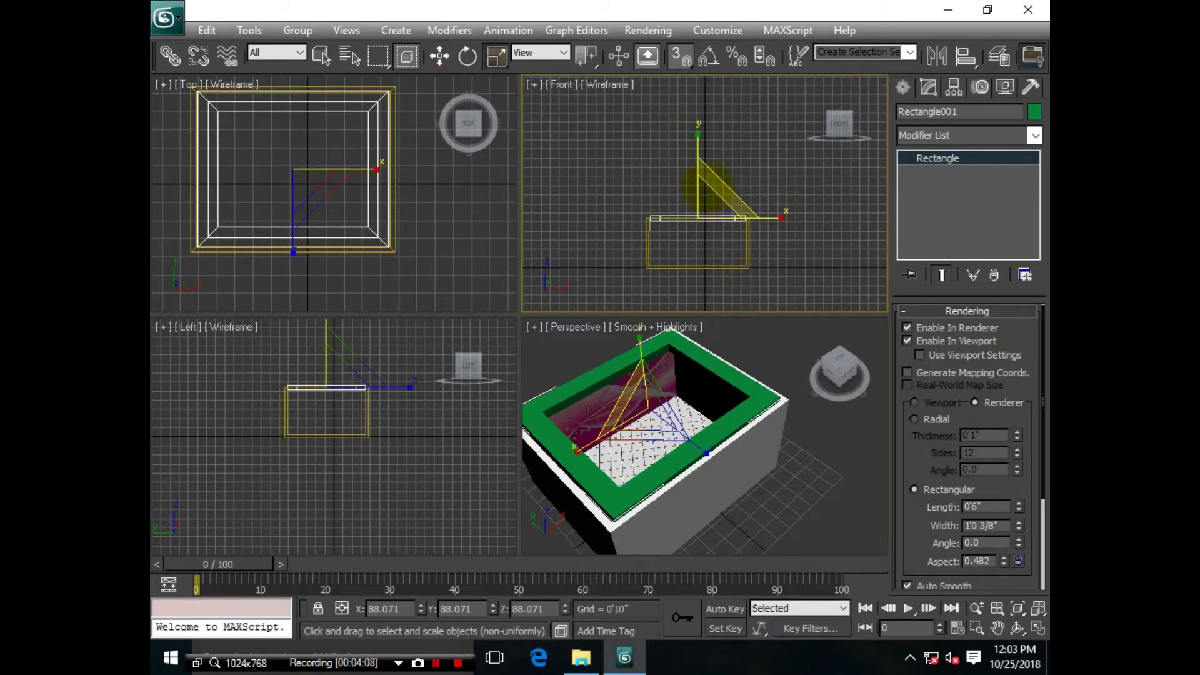
{"action": "key", "text": "w"}
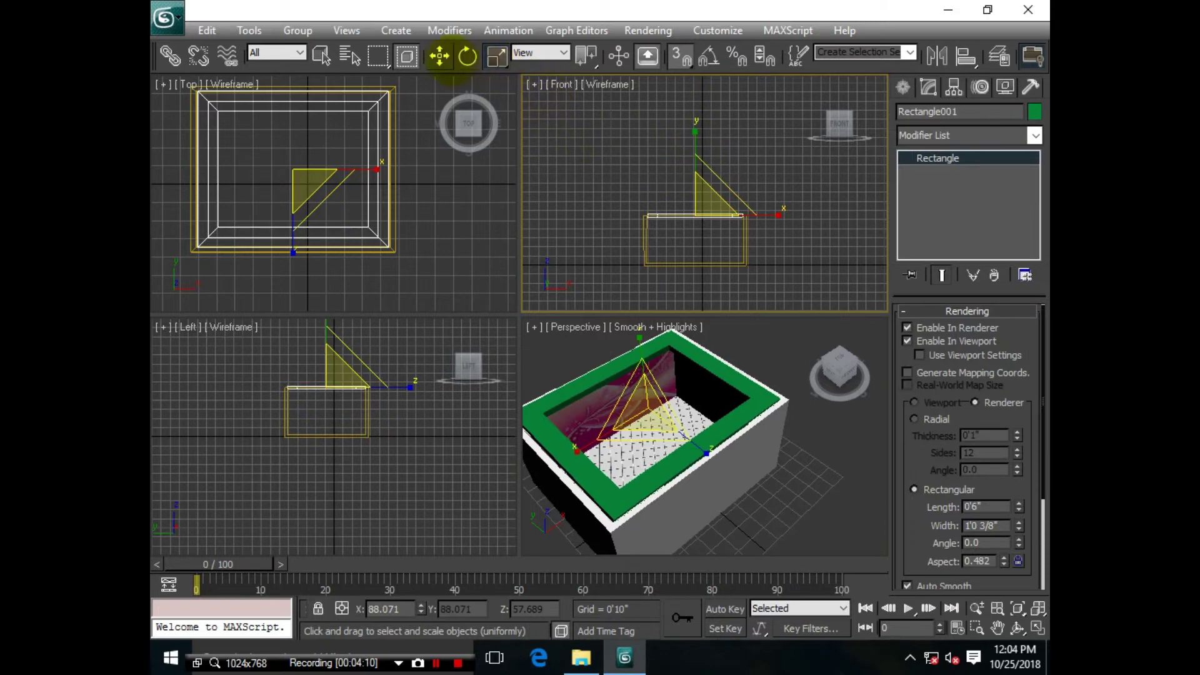
{"action": "left_click_drag", "start_coordinate": [685, 236], "coordinate": [767, 274]}
{"action": "key", "text": "alt+w"}
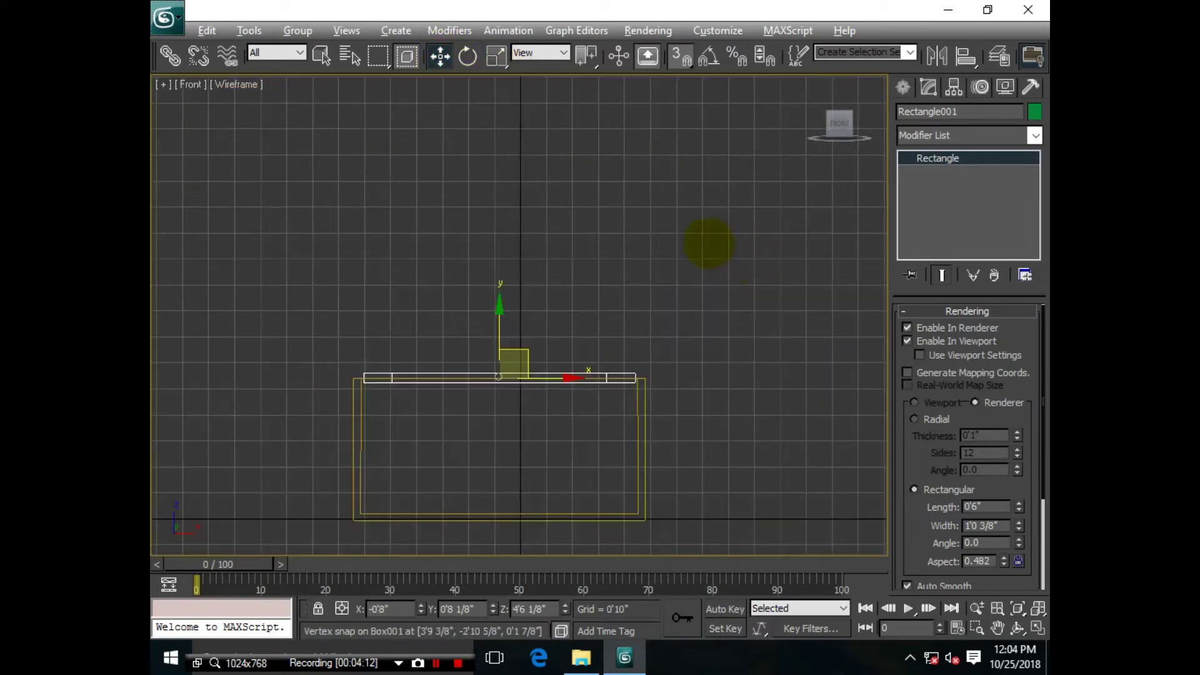
{"action": "middle_click_drag", "start_coordinate": [578, 341], "coordinate": [594, 241]}
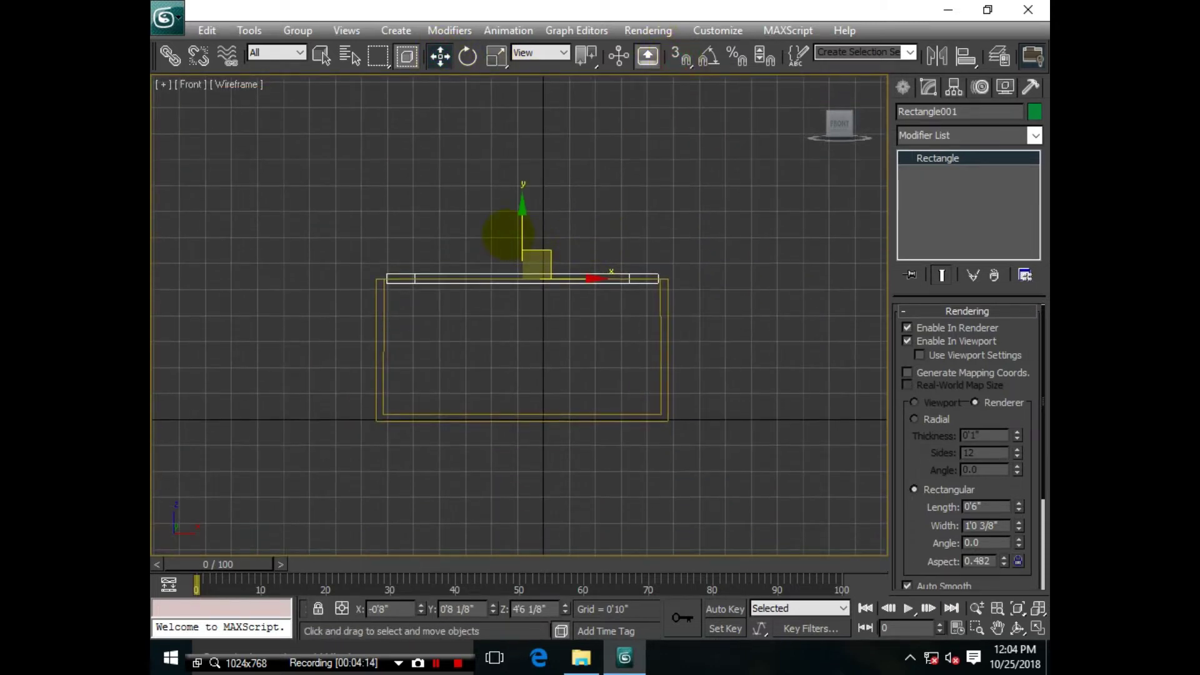
{"action": "left_click_drag", "start_coordinate": [523, 234], "coordinate": [523, 245]}
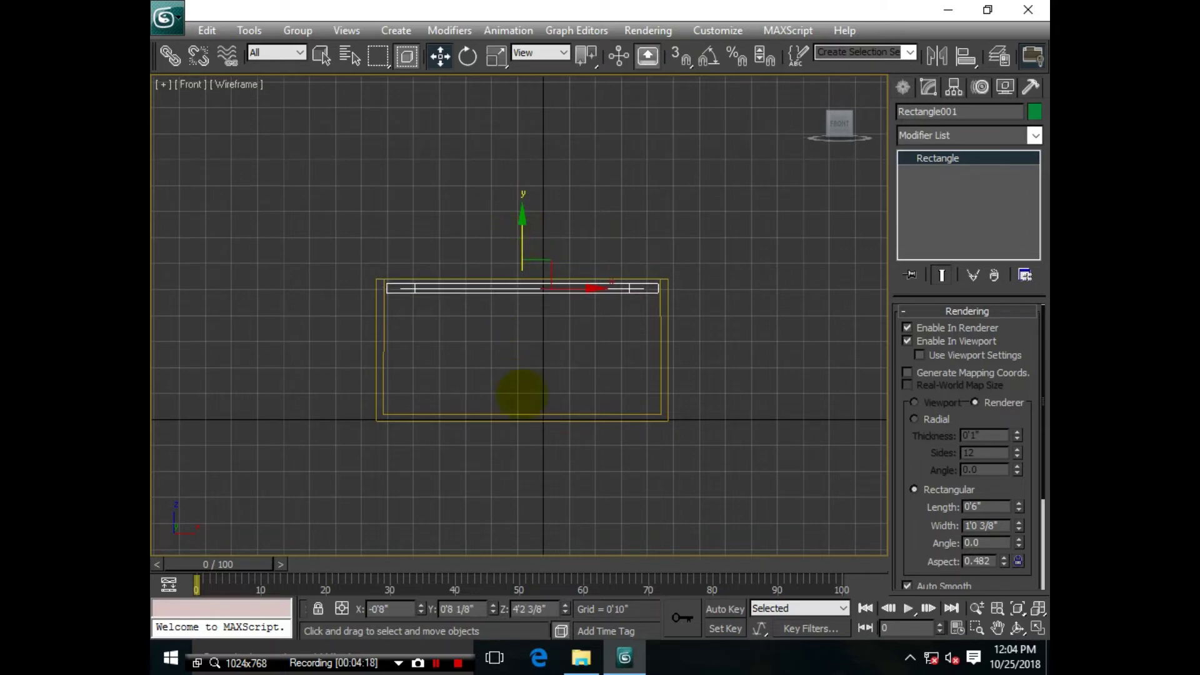
Step: Return to the four-view layout and dismiss the rectangle's right-click menu
{"action": "key", "text": "alt+w"}
{"action": "middle_click", "coordinate": [692, 466]}
{"action": "right_click", "coordinate": [693, 463]}
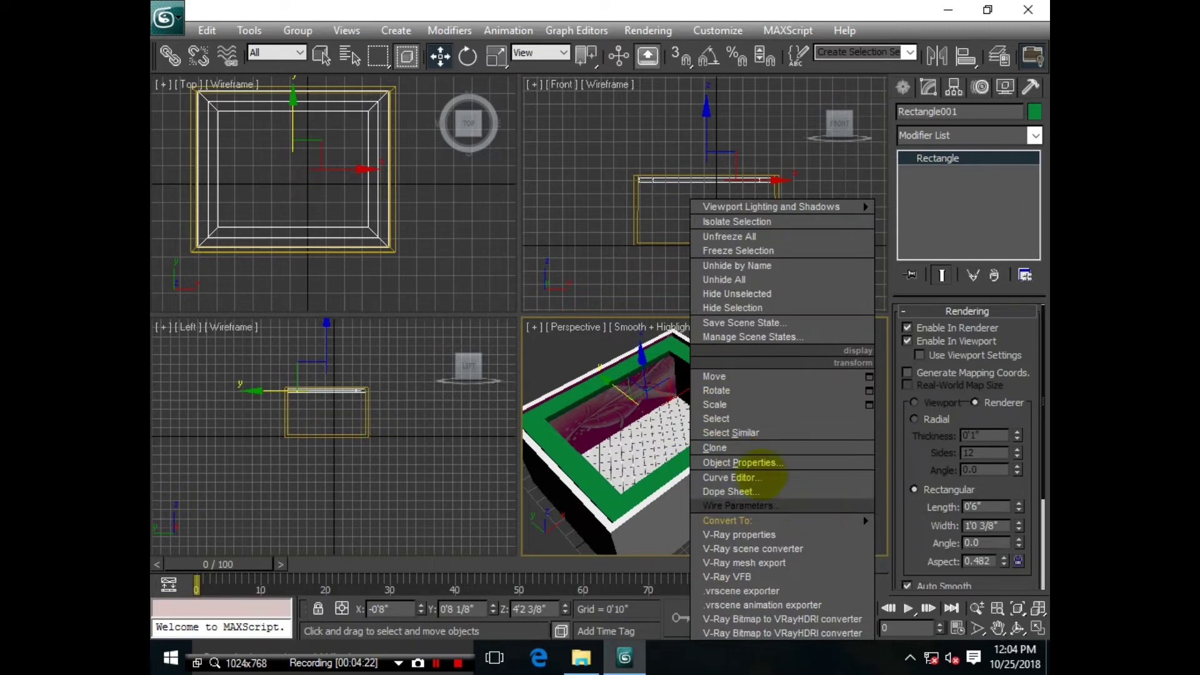
{"action": "left_click", "coordinate": [632, 513]}
Step: Assign the white Material #1 to the rectangular frame
{"action": "key", "text": "m"}
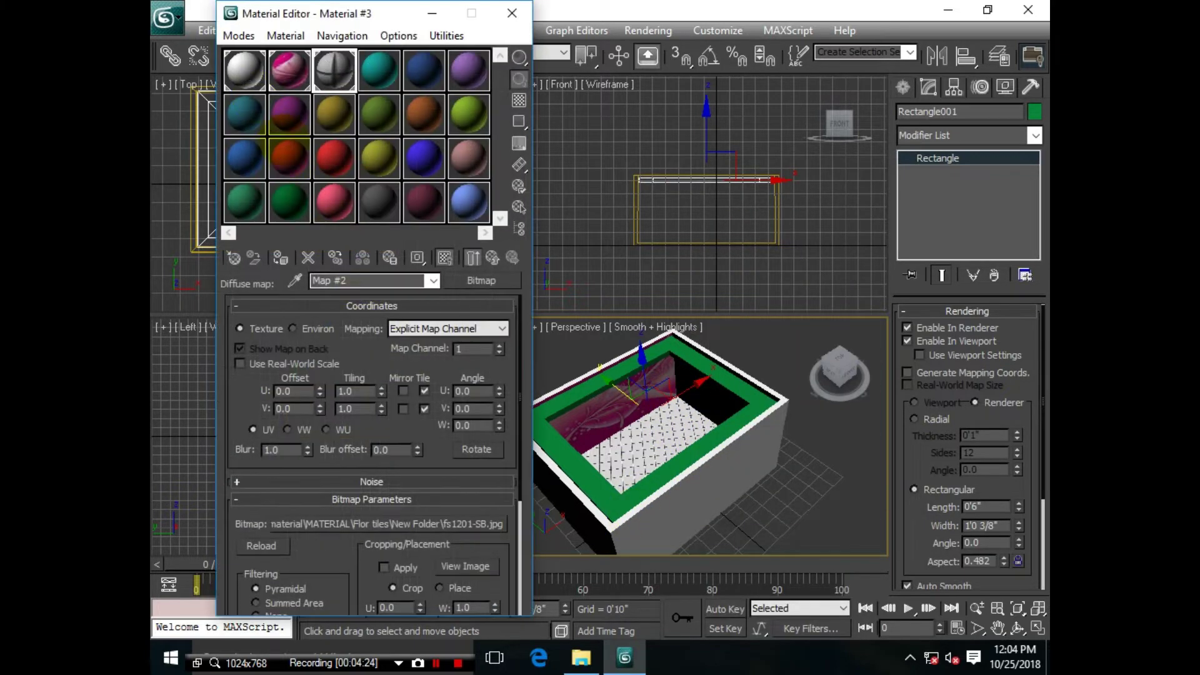
{"action": "left_click", "coordinate": [244, 70]}
{"action": "left_click", "coordinate": [279, 257]}
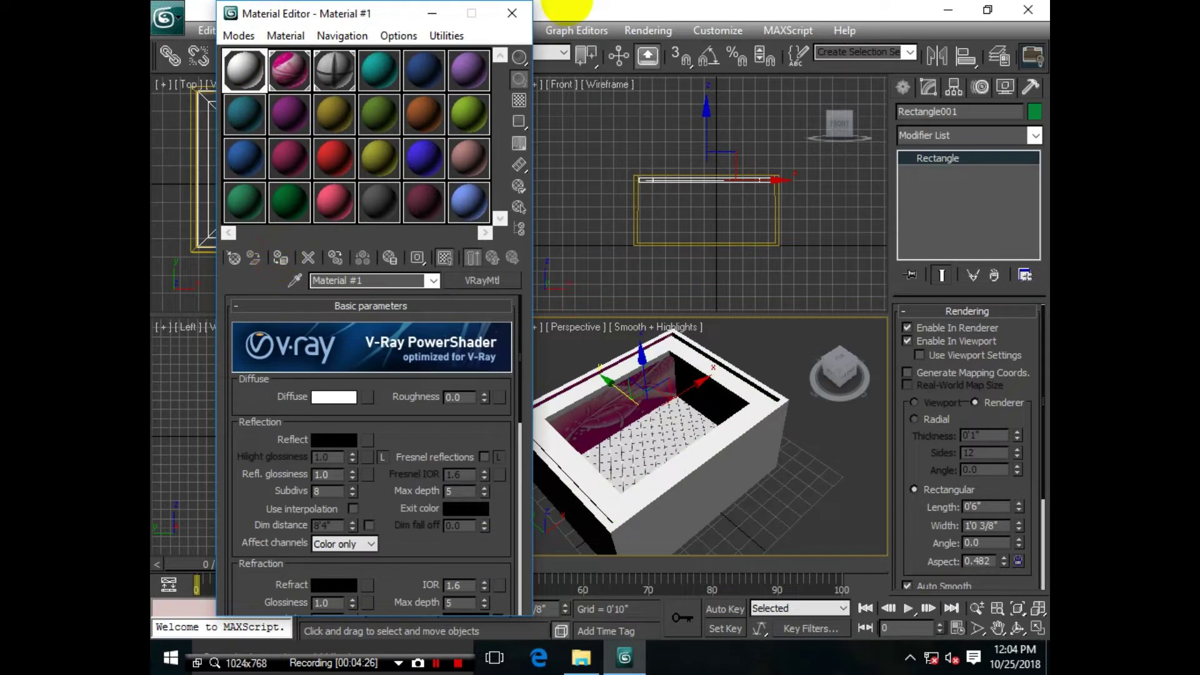
{"action": "left_click", "coordinate": [512, 13]}
Step: Convert the frame to an editable poly in the maximised Perspective view
{"action": "key", "text": "alt+w"}
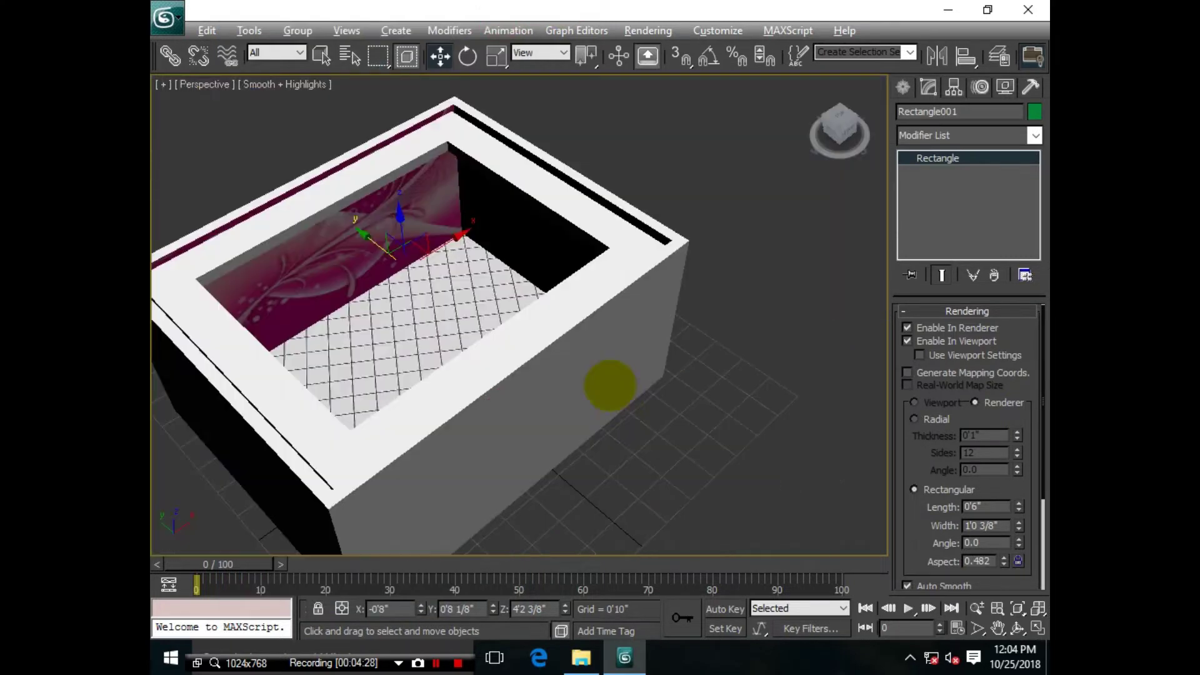
{"action": "right_click", "coordinate": [569, 282]}
{"action": "mouse_move", "coordinate": [599, 433]}
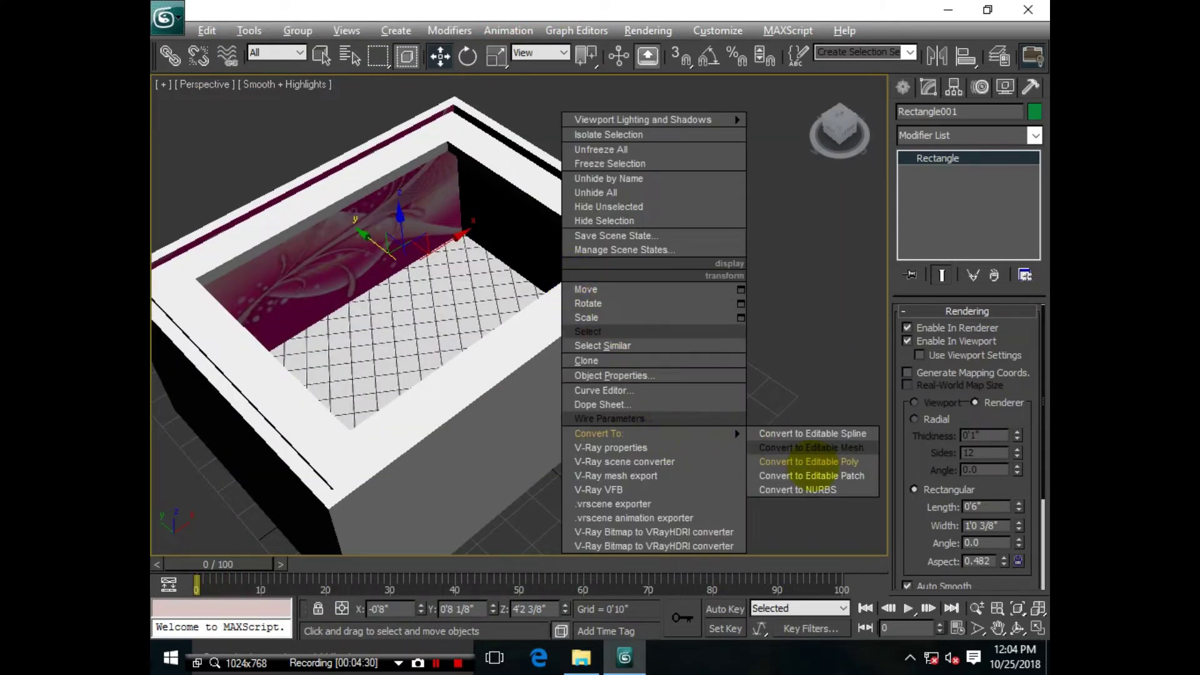
{"action": "left_click", "coordinate": [813, 464]}
Step: In Polygon mode, select the front, left and two back rim faces
{"action": "left_click", "coordinate": [986, 334]}
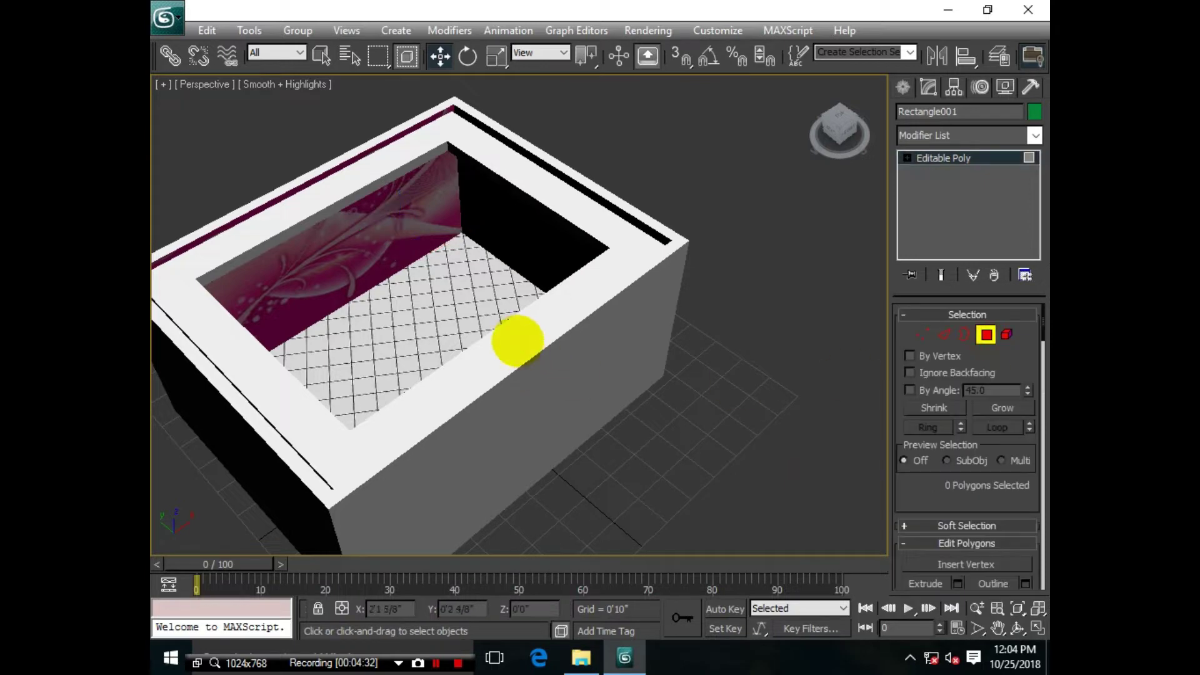
{"action": "left_click", "coordinate": [514, 340]}
{"action": "left_click", "coordinate": [282, 386], "text": "ctrl"}
{"action": "left_click", "coordinate": [247, 220], "text": "ctrl"}
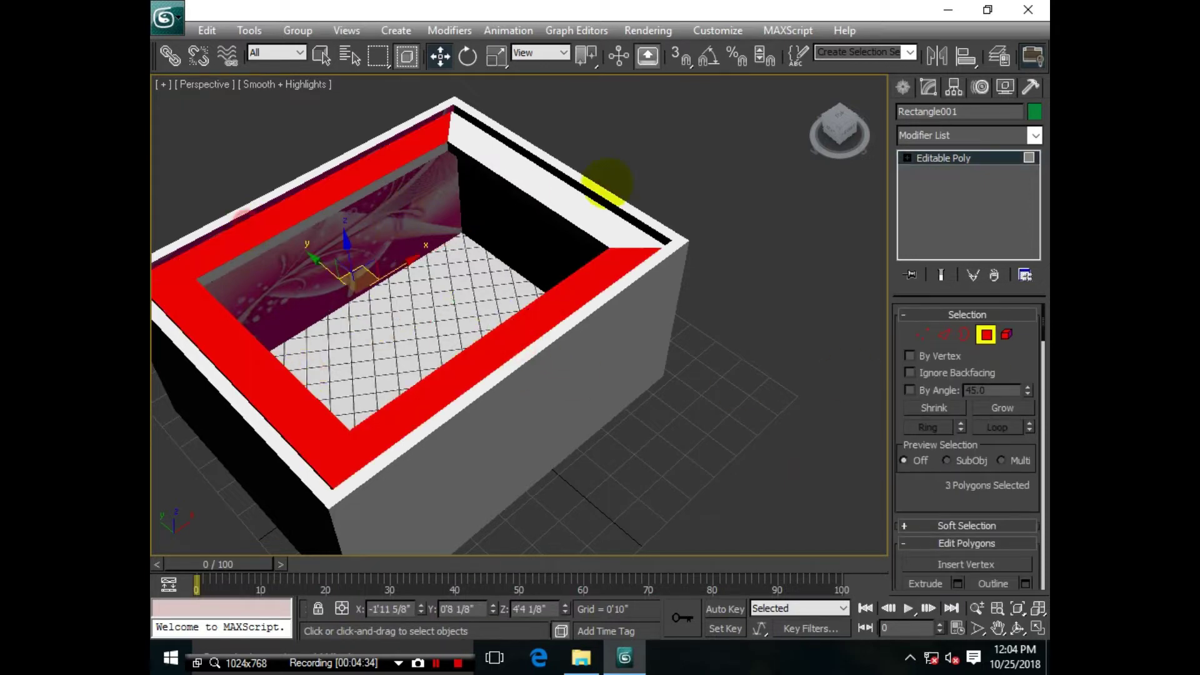
{"action": "left_click", "coordinate": [594, 190], "text": "ctrl"}
Step: Change Material #4's type to a white V-Ray VRayLightMtl with intensity 2.5
{"action": "key", "text": "m"}
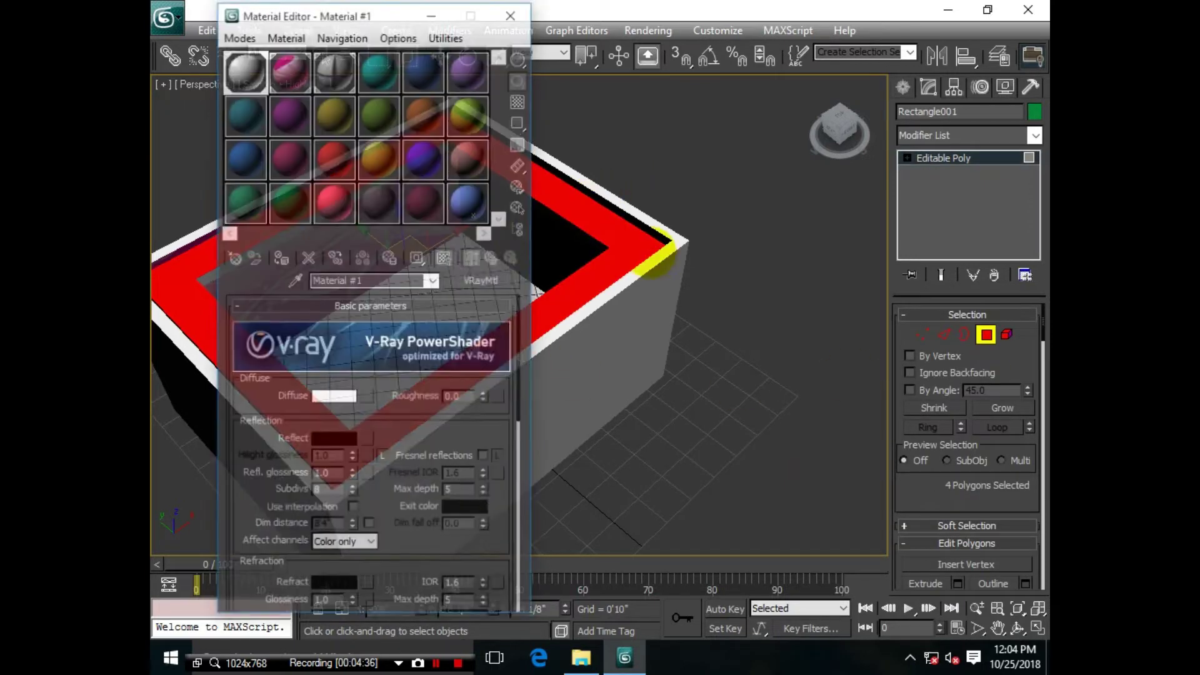
{"action": "left_click", "coordinate": [379, 70]}
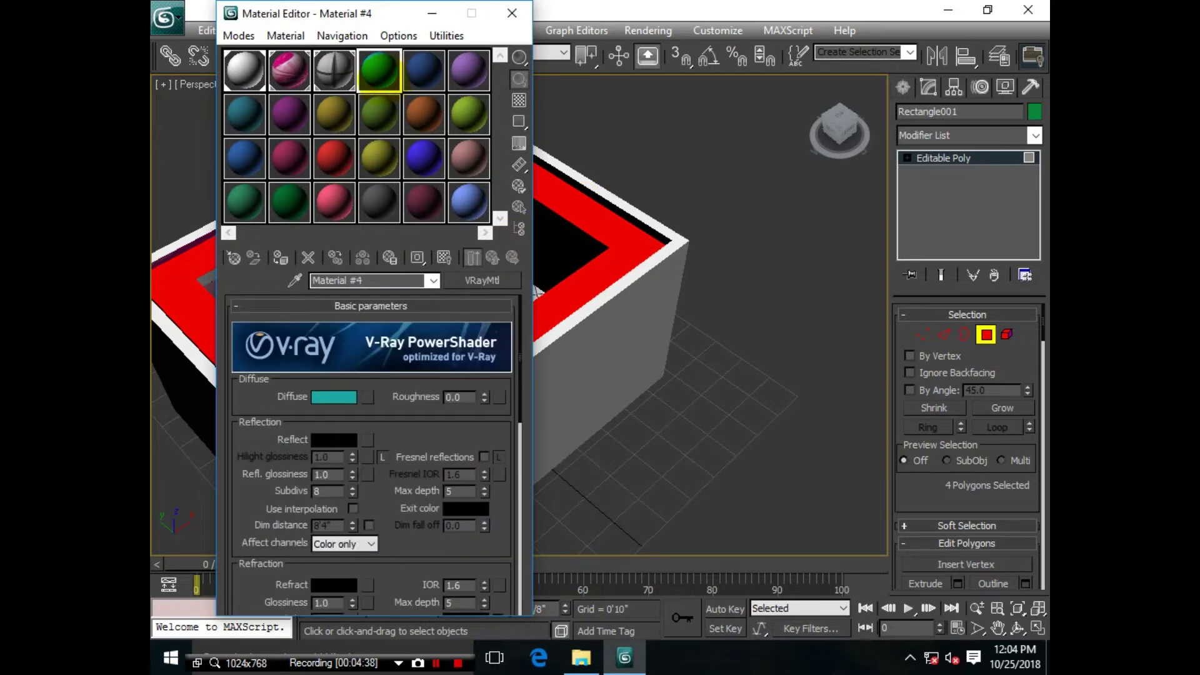
{"action": "left_click", "coordinate": [482, 280]}
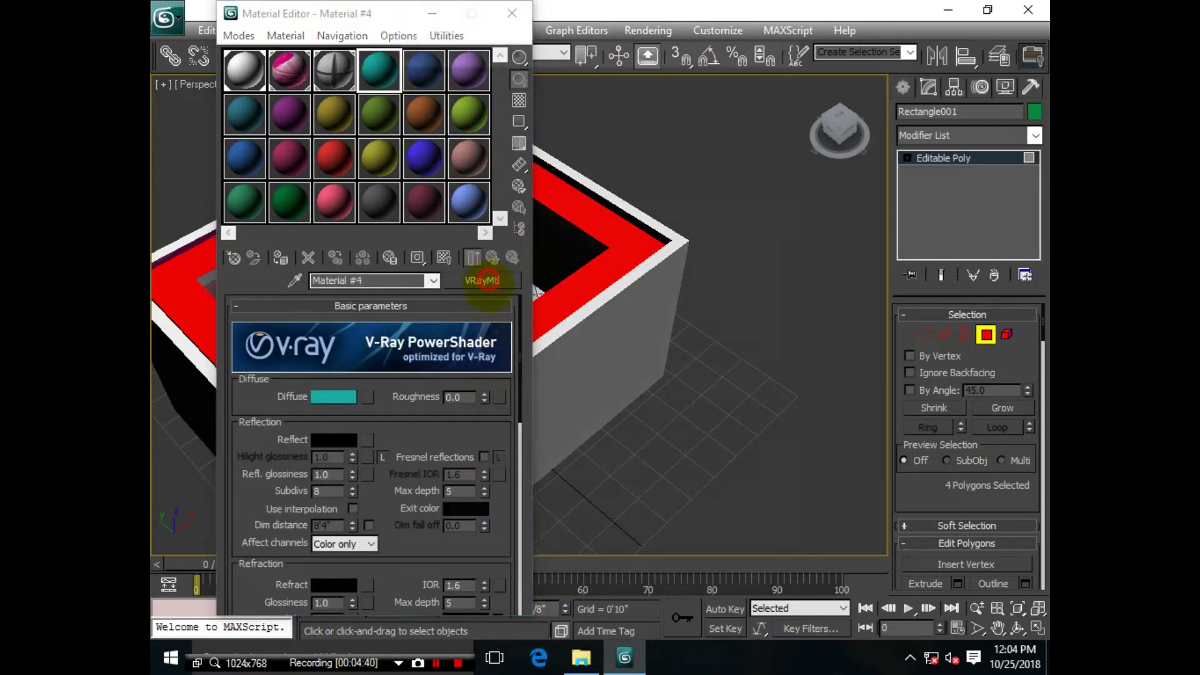
{"action": "left_click", "coordinate": [463, 132]}
{"action": "double_click", "coordinate": [461, 275]}
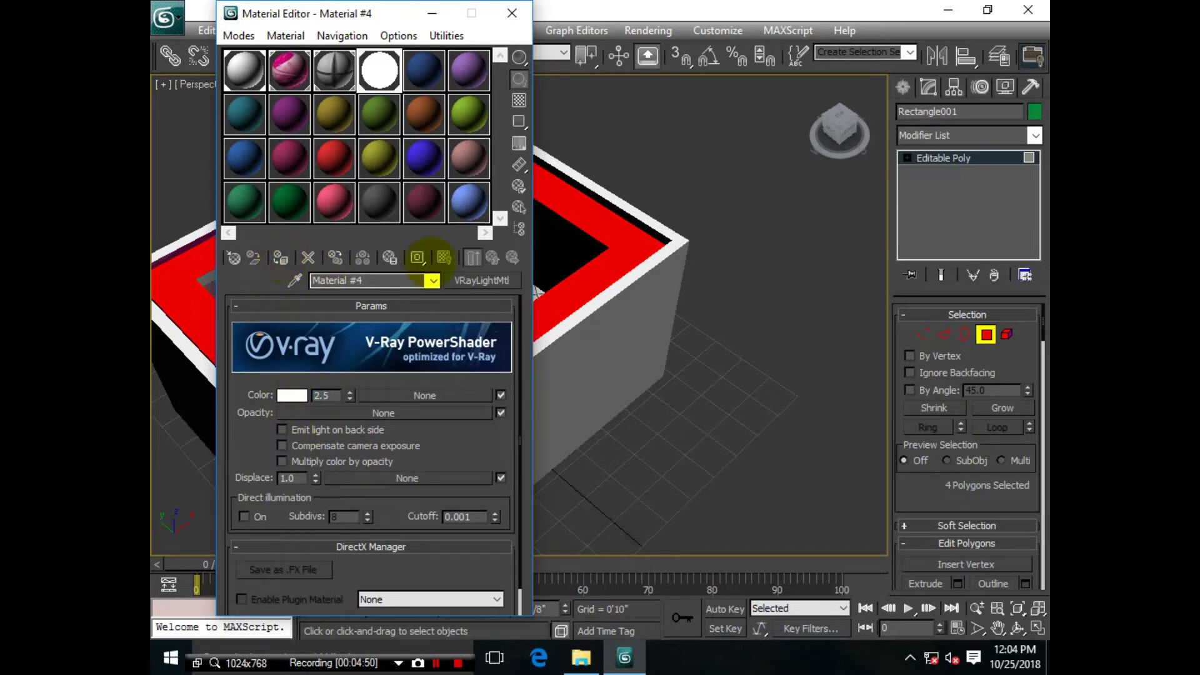
Step: Exit Polygon mode, return to four views, and deselect everything
{"action": "left_click", "coordinate": [512, 13]}
{"action": "left_click", "coordinate": [790, 488]}
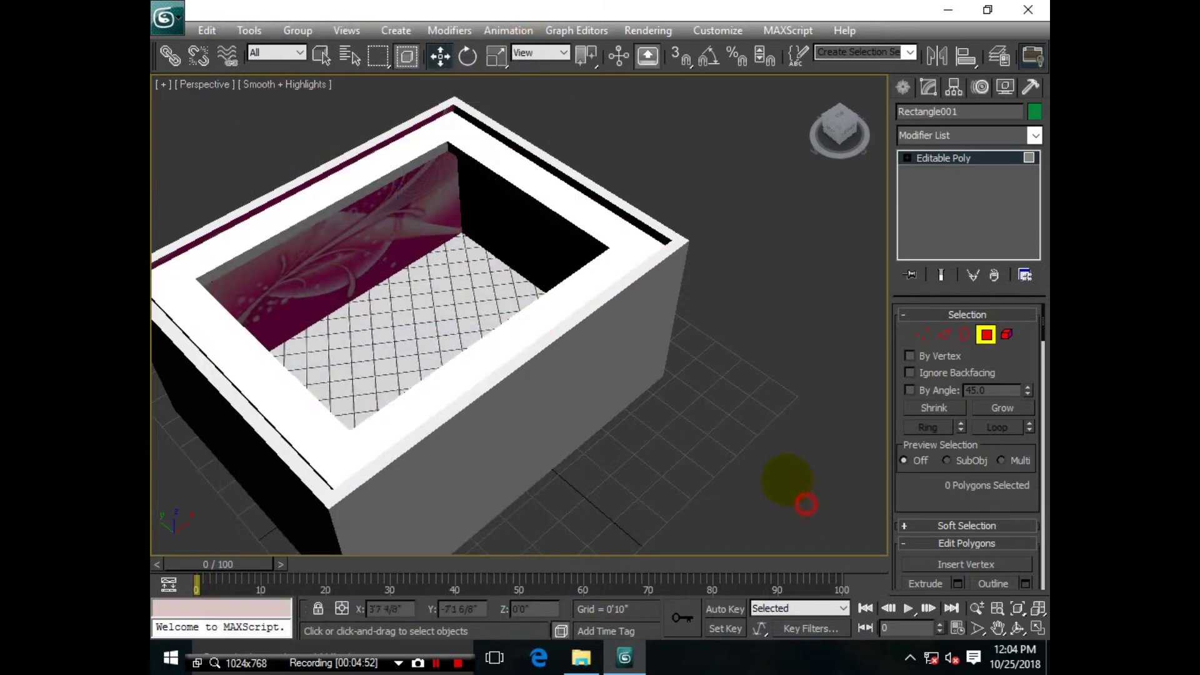
{"action": "left_click", "coordinate": [986, 334]}
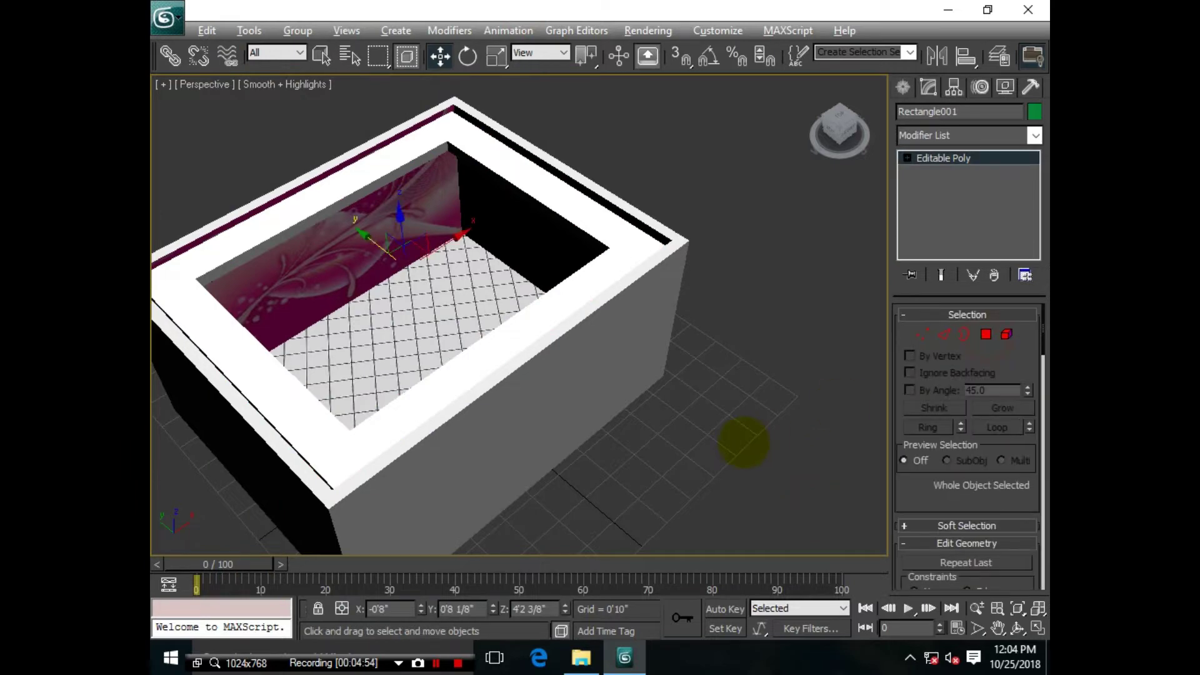
{"action": "key", "text": "alt+w"}
{"action": "middle_click_drag", "start_coordinate": [742, 445], "coordinate": [686, 429]}
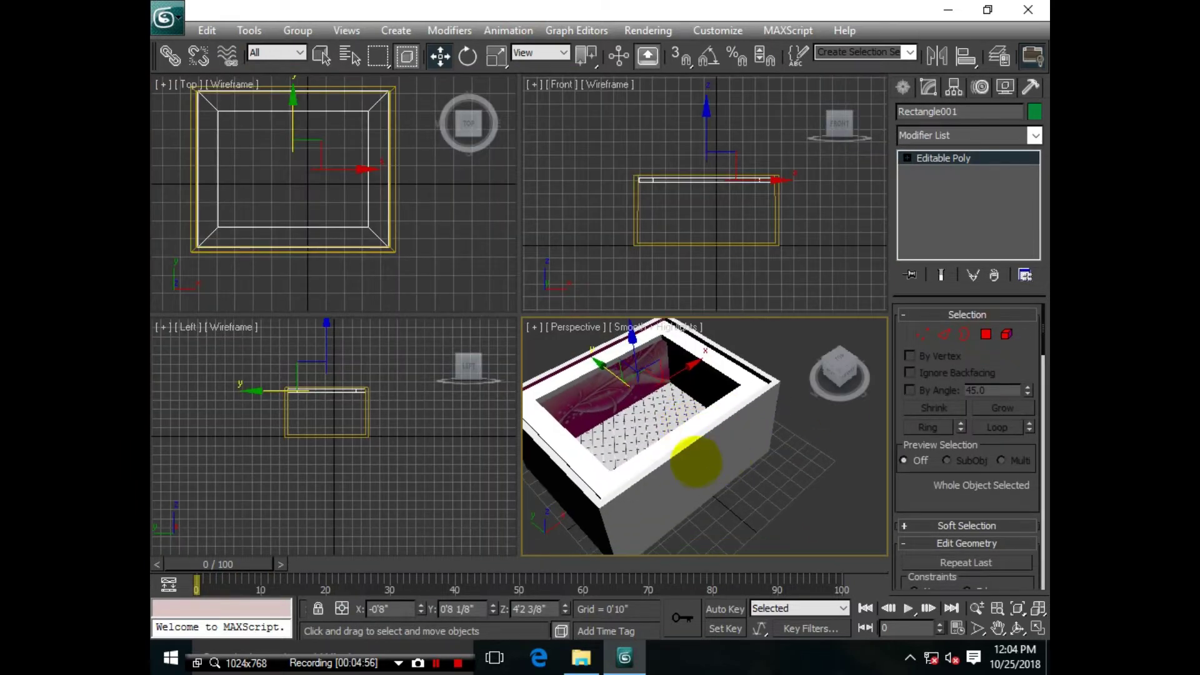
{"action": "left_click", "coordinate": [808, 445]}
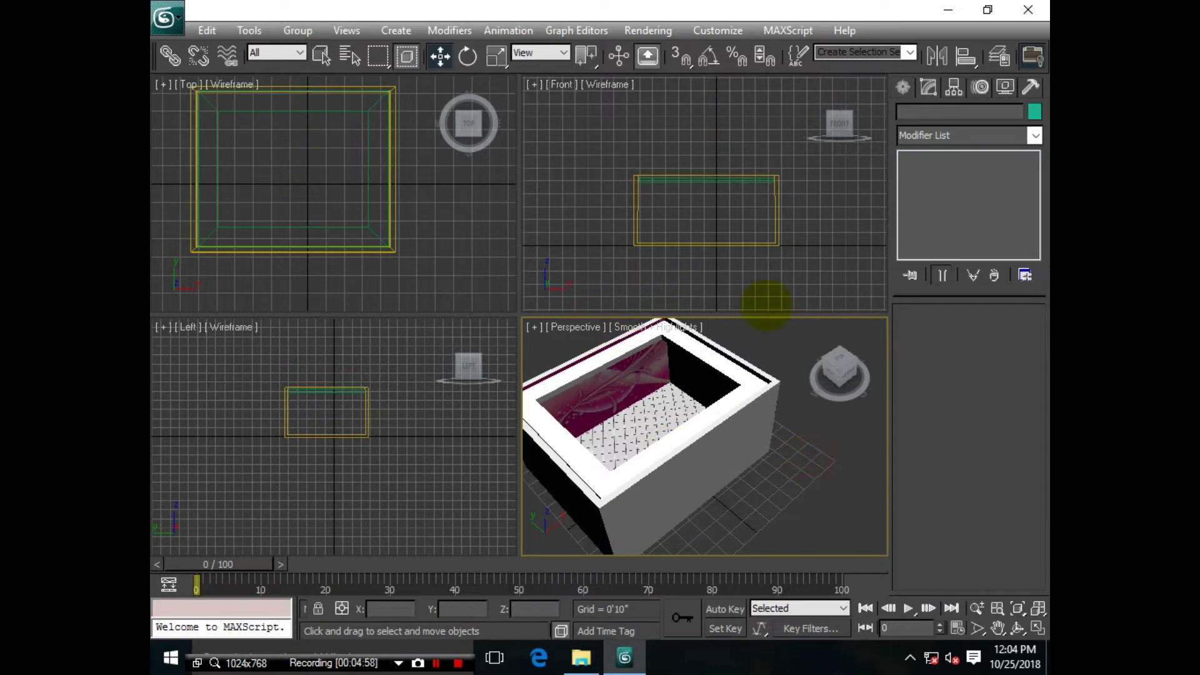
Step: Create a thin Torus001 on the ground with radii 0'11 5/8" and 0'1 1/8"
{"action": "left_click", "coordinate": [903, 87]}
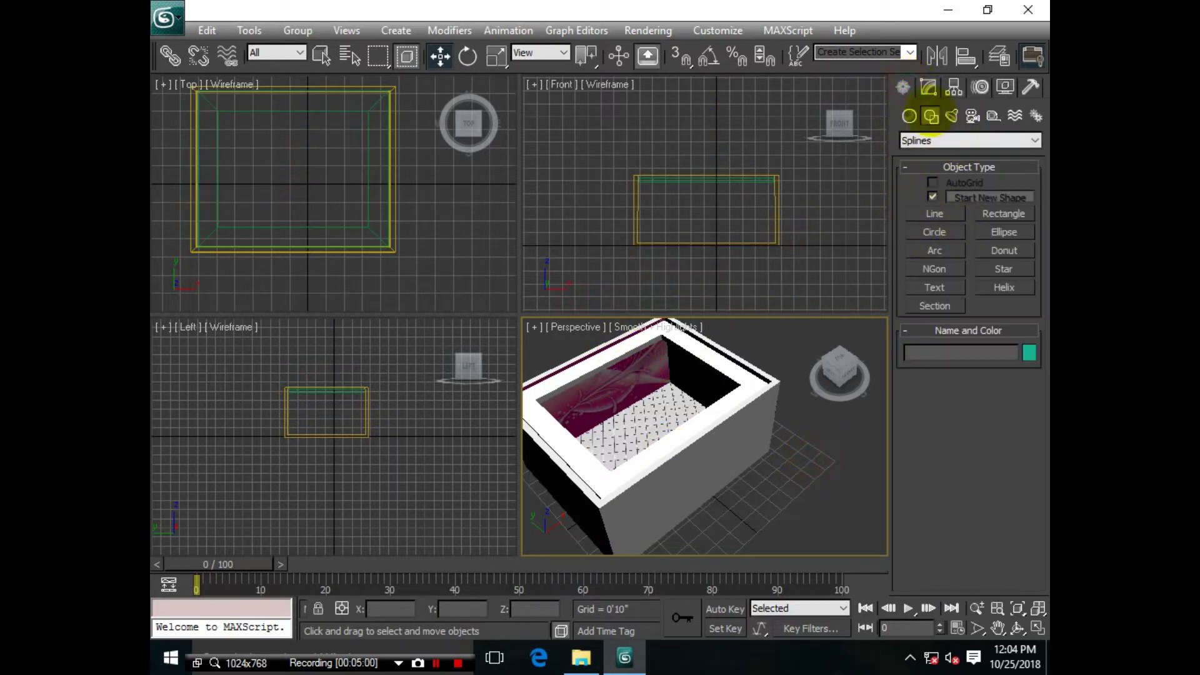
{"action": "mouse_move", "coordinate": [839, 373]}
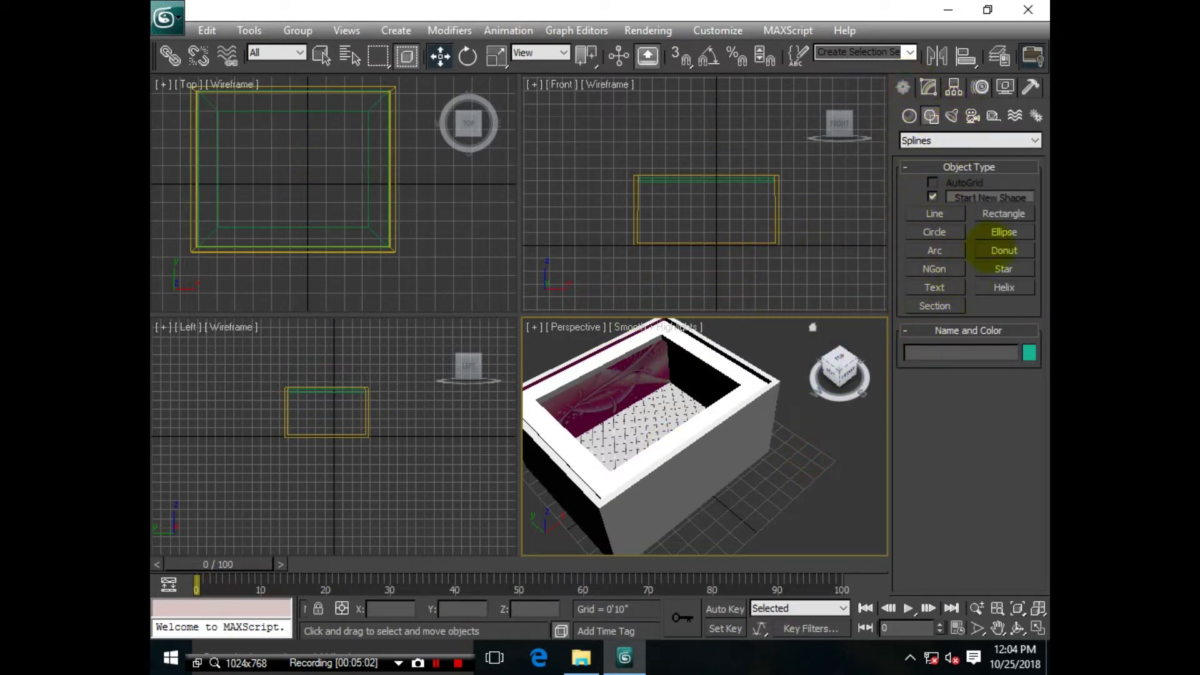
{"action": "left_click", "coordinate": [910, 116]}
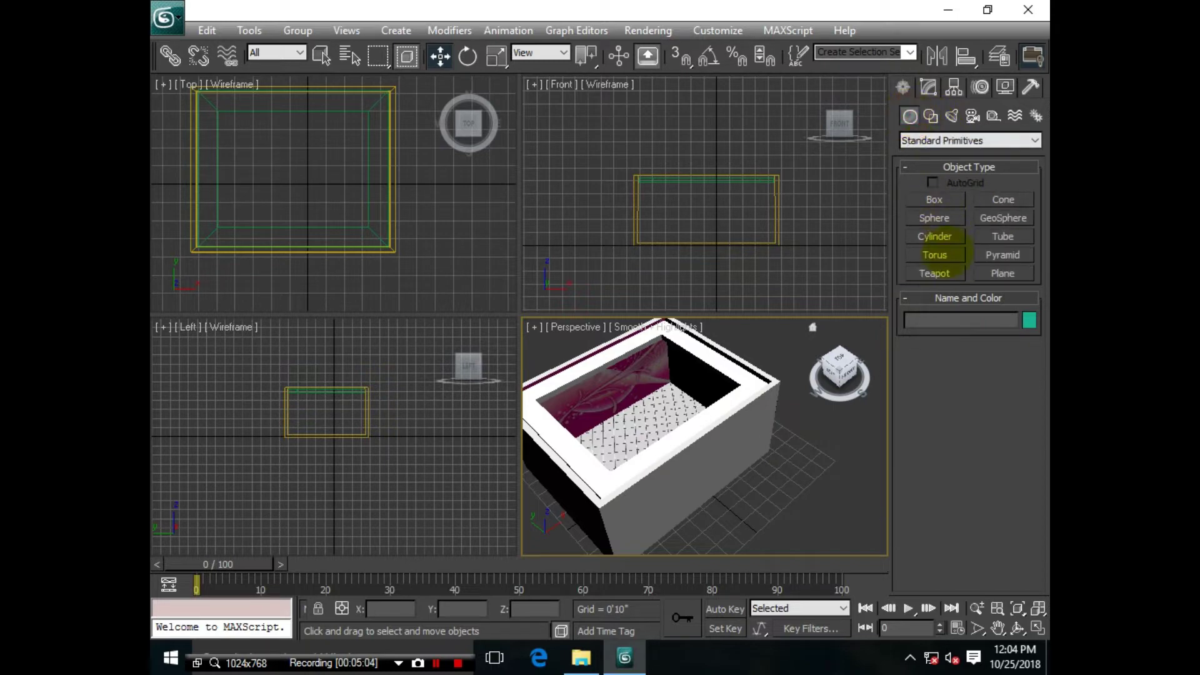
{"action": "left_click", "coordinate": [936, 255]}
{"action": "middle_click_drag", "start_coordinate": [663, 501], "coordinate": [670, 461]}
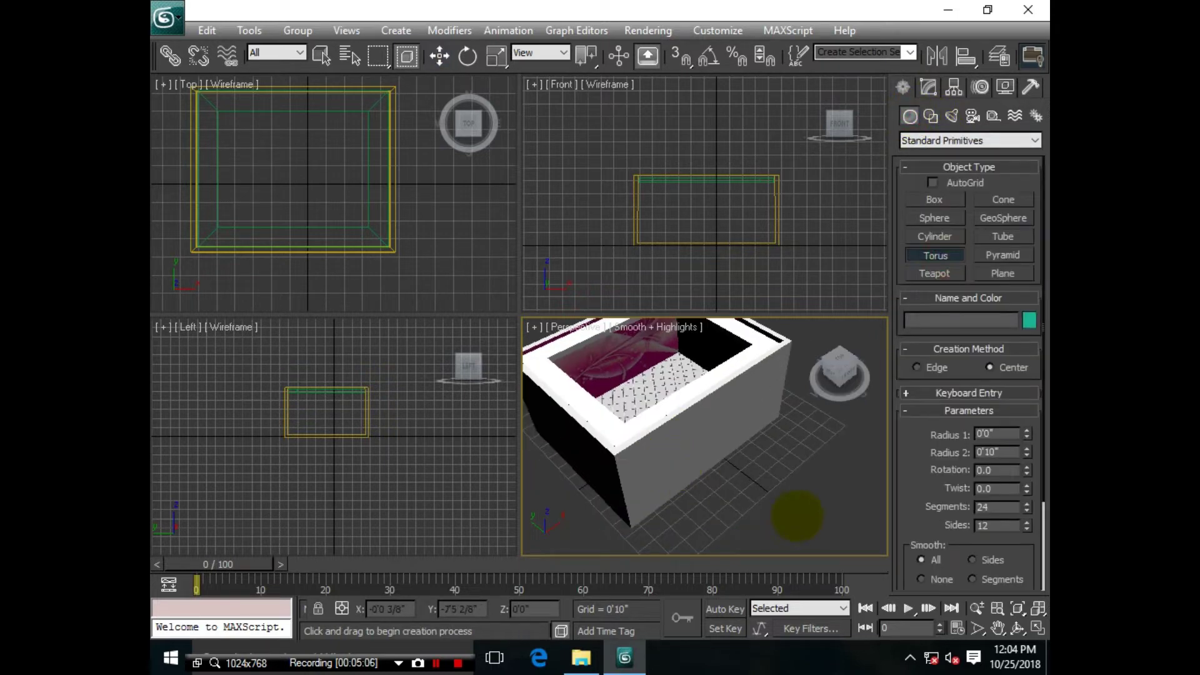
{"action": "left_click", "coordinate": [770, 503]}
{"action": "left_click_drag", "start_coordinate": [771, 504], "coordinate": [789, 497]}
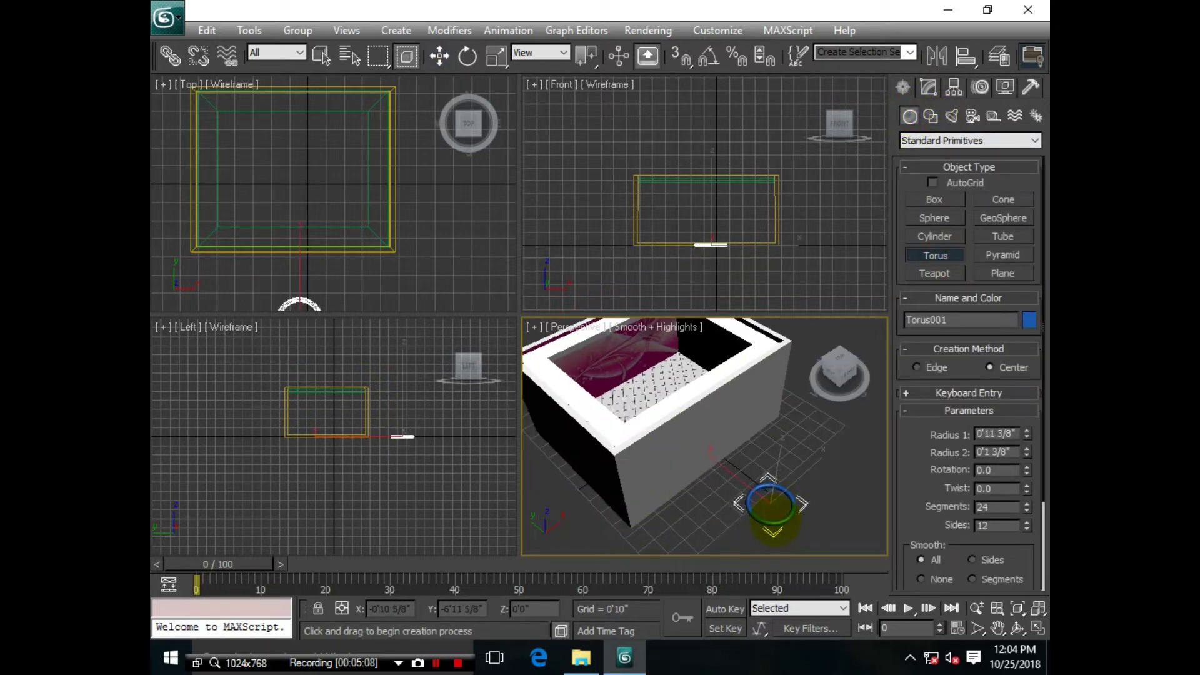
{"action": "middle_click_drag", "start_coordinate": [819, 513], "coordinate": [728, 488]}
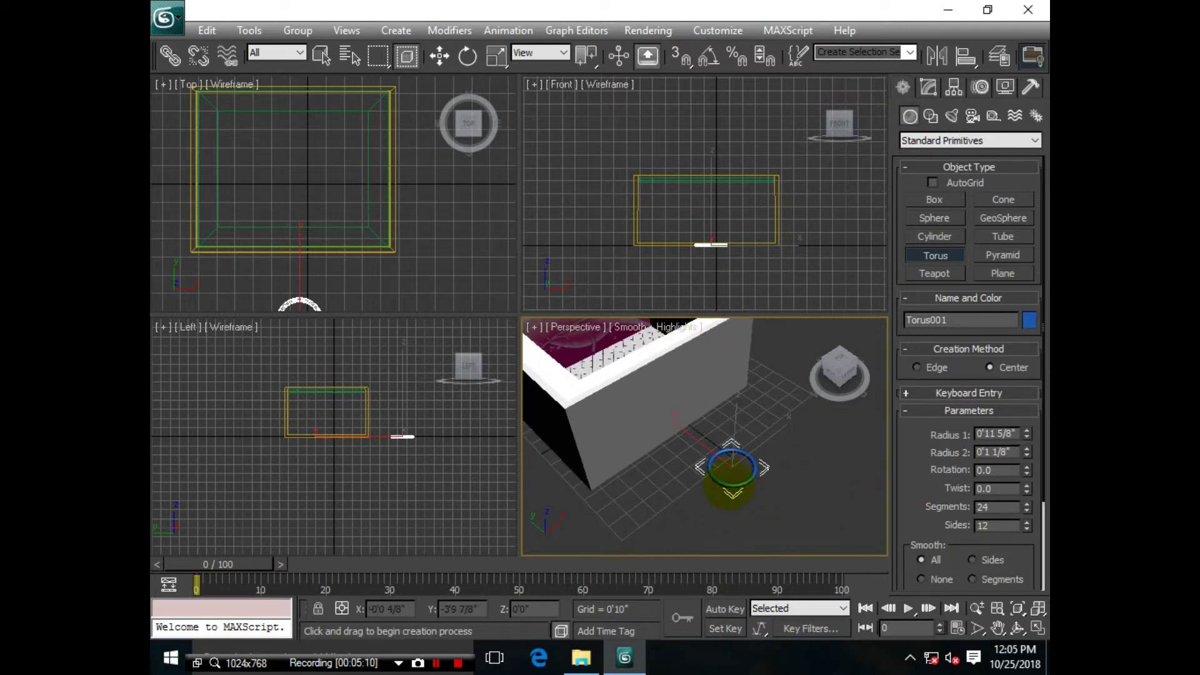
{"action": "middle_click_drag", "start_coordinate": [160, 201], "coordinate": [268, 174]}
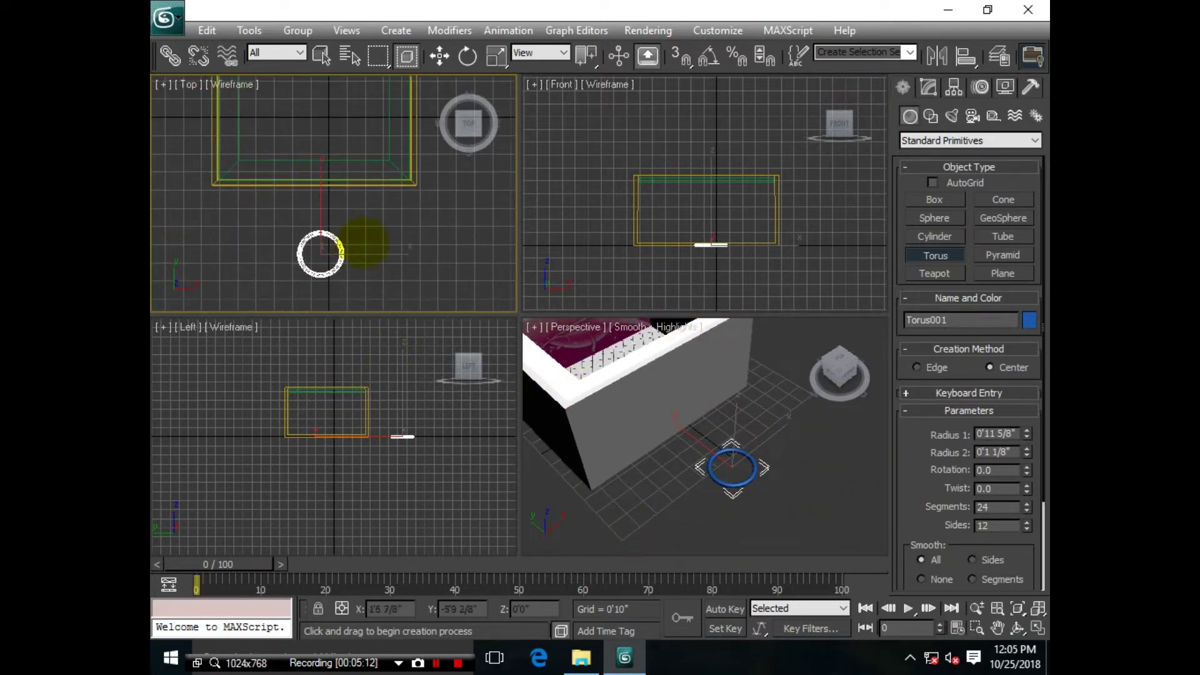
{"action": "scroll", "coordinate": [320, 233], "scroll_direction": "up", "scroll_amount": 2}
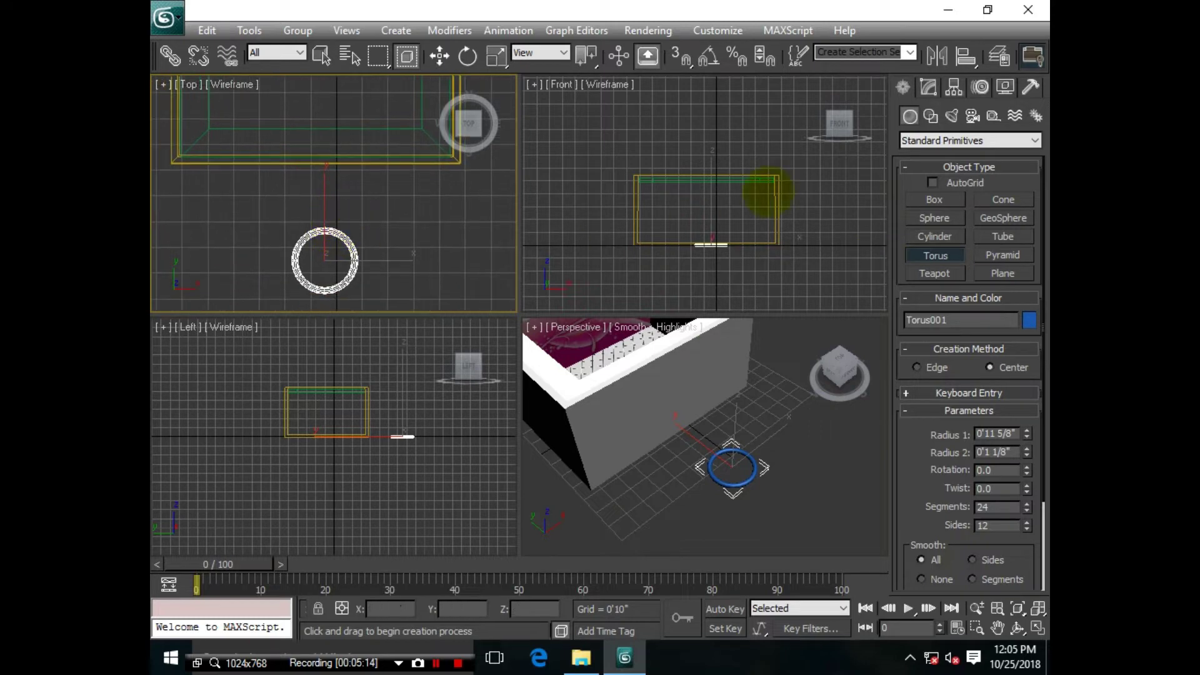
Step: Create a sphere, Sphere001, centred in the torus ring
{"action": "left_click", "coordinate": [942, 220]}
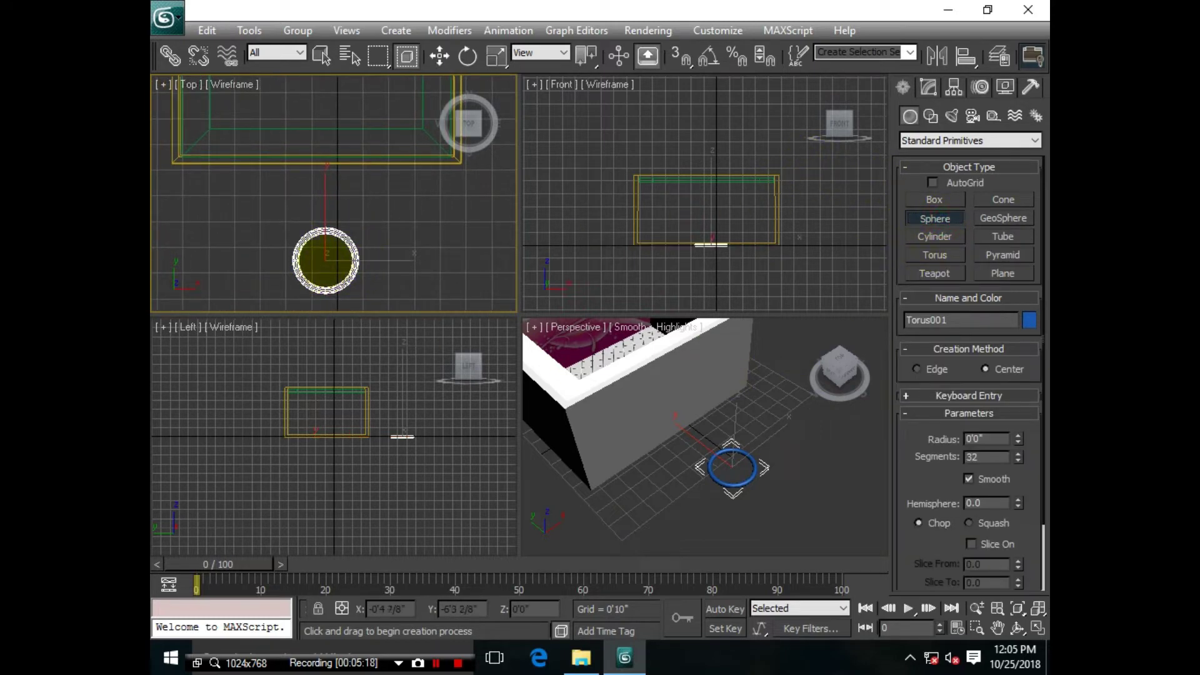
{"action": "left_click_drag", "start_coordinate": [326, 260], "coordinate": [357, 262]}
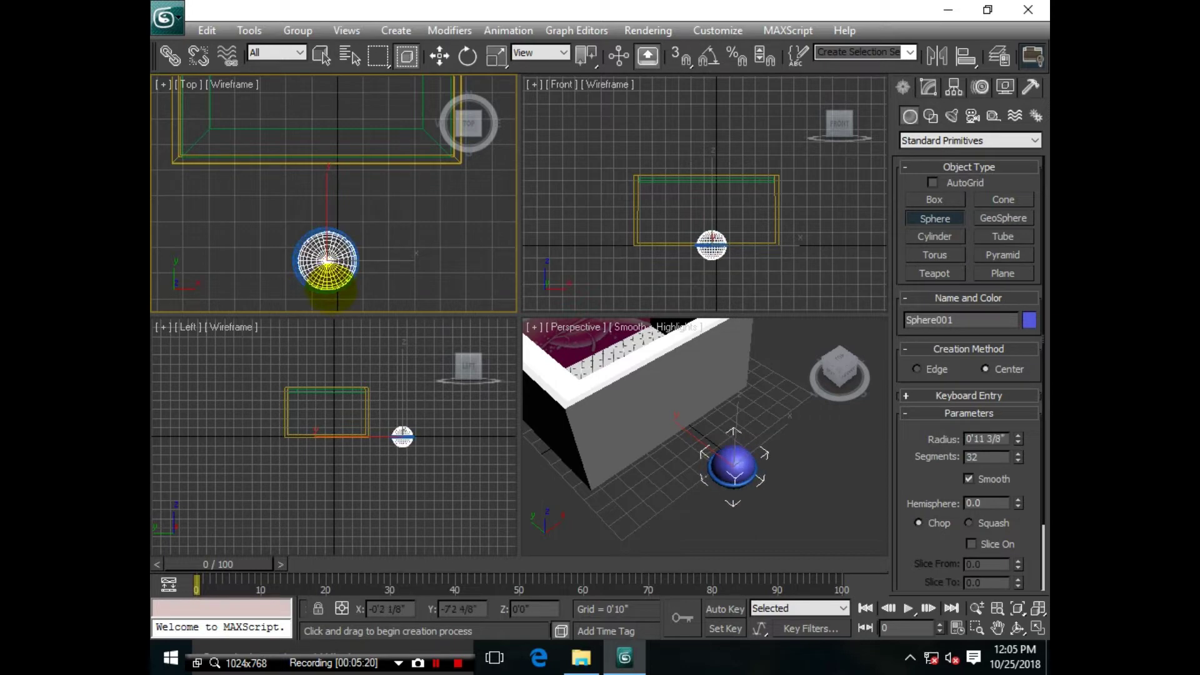
{"action": "left_click", "coordinate": [439, 56]}
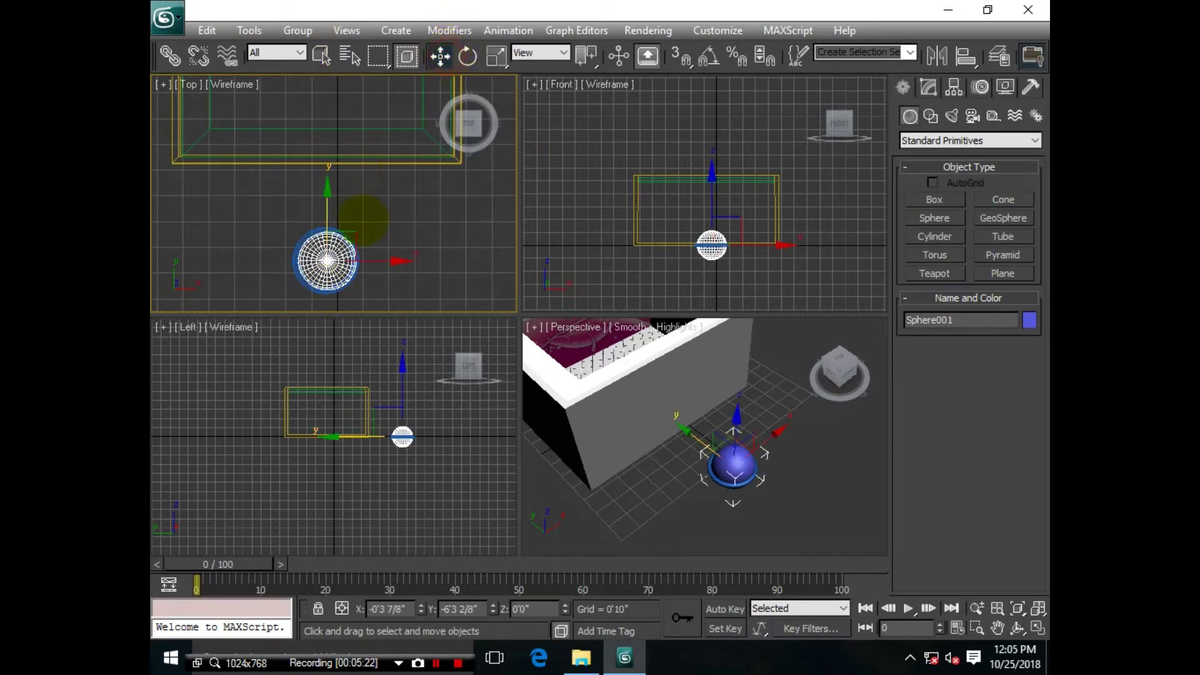
{"action": "key", "text": "bracketleft"}
{"action": "middle_click_drag", "start_coordinate": [360, 236], "coordinate": [364, 176]}
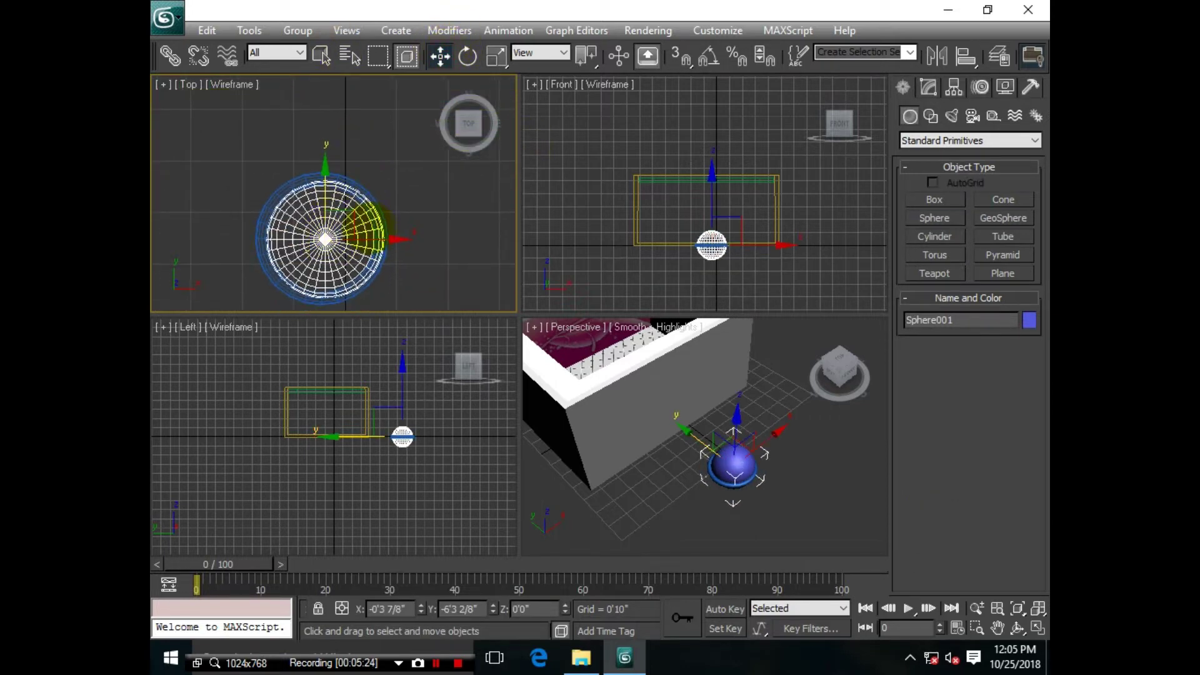
{"action": "left_click_drag", "start_coordinate": [352, 223], "coordinate": [348, 223]}
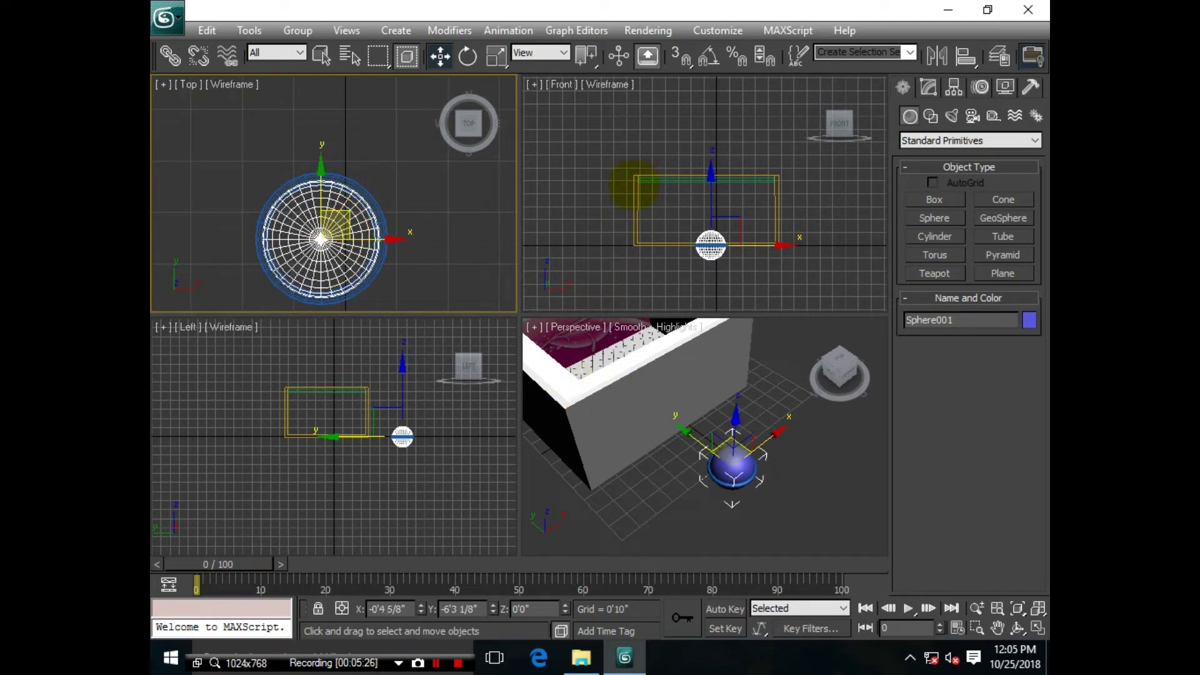
Step: Squash the sphere vertically in the Front view into a thin flat disc
{"action": "left_click", "coordinate": [496, 56]}
{"action": "left_click", "coordinate": [711, 241]}
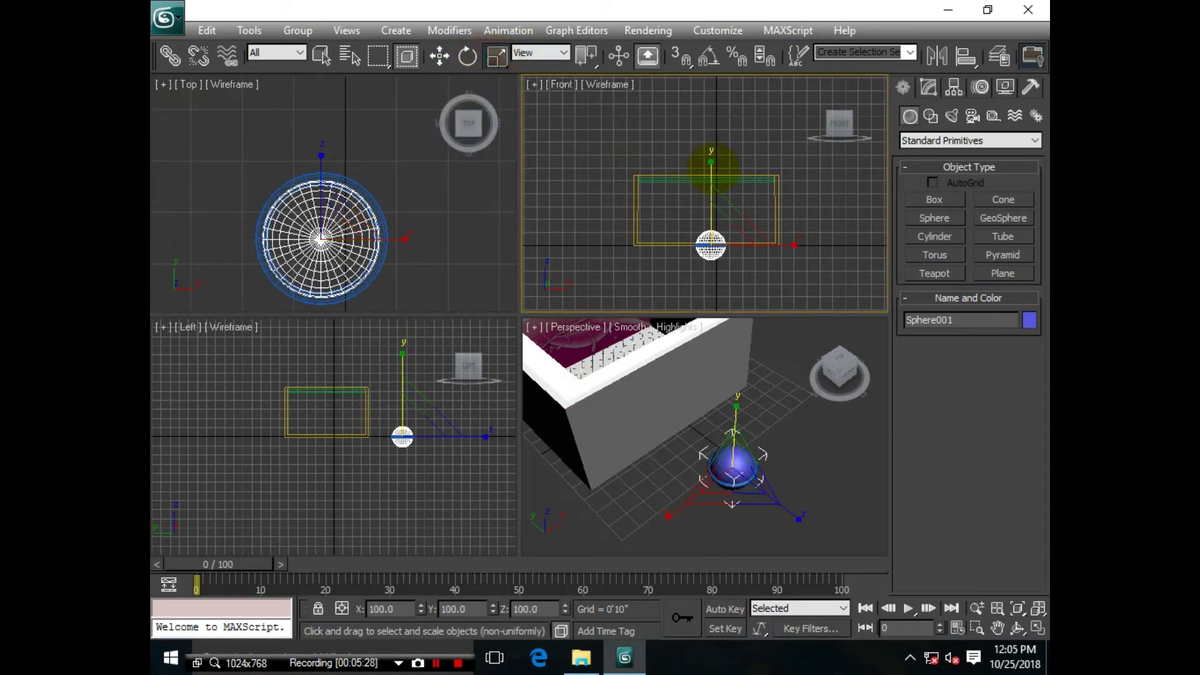
{"action": "left_click_drag", "start_coordinate": [712, 168], "coordinate": [737, 500]}
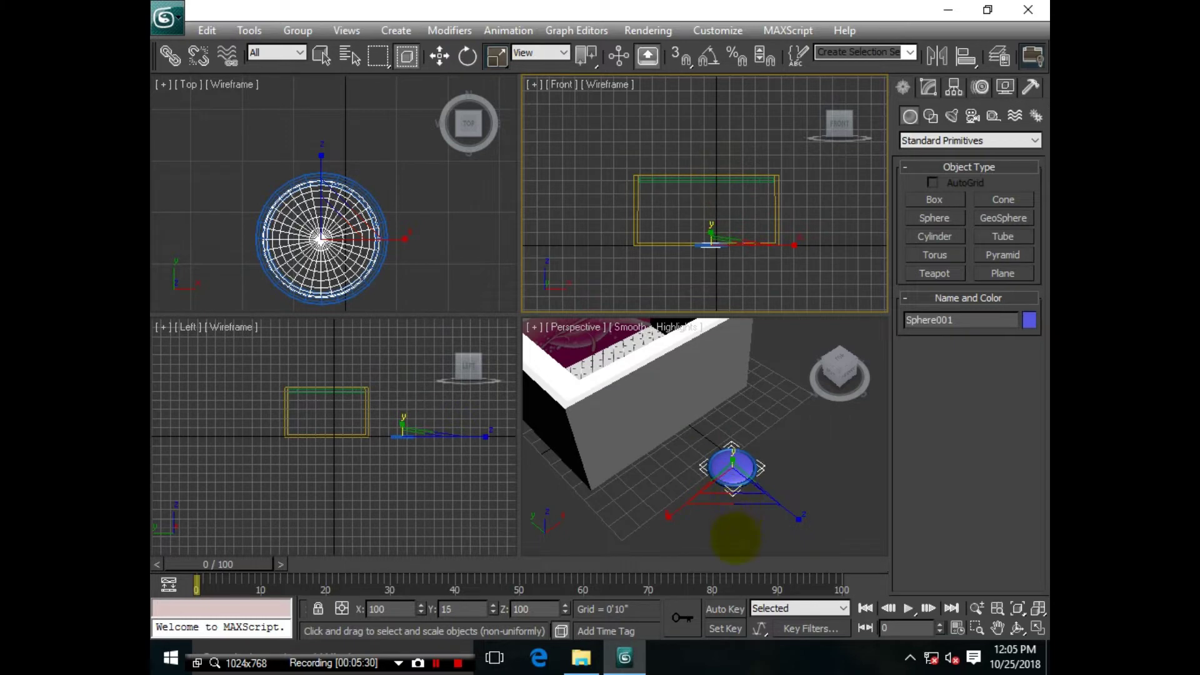
{"action": "scroll", "coordinate": [691, 188], "scroll_direction": "up", "scroll_amount": 5}
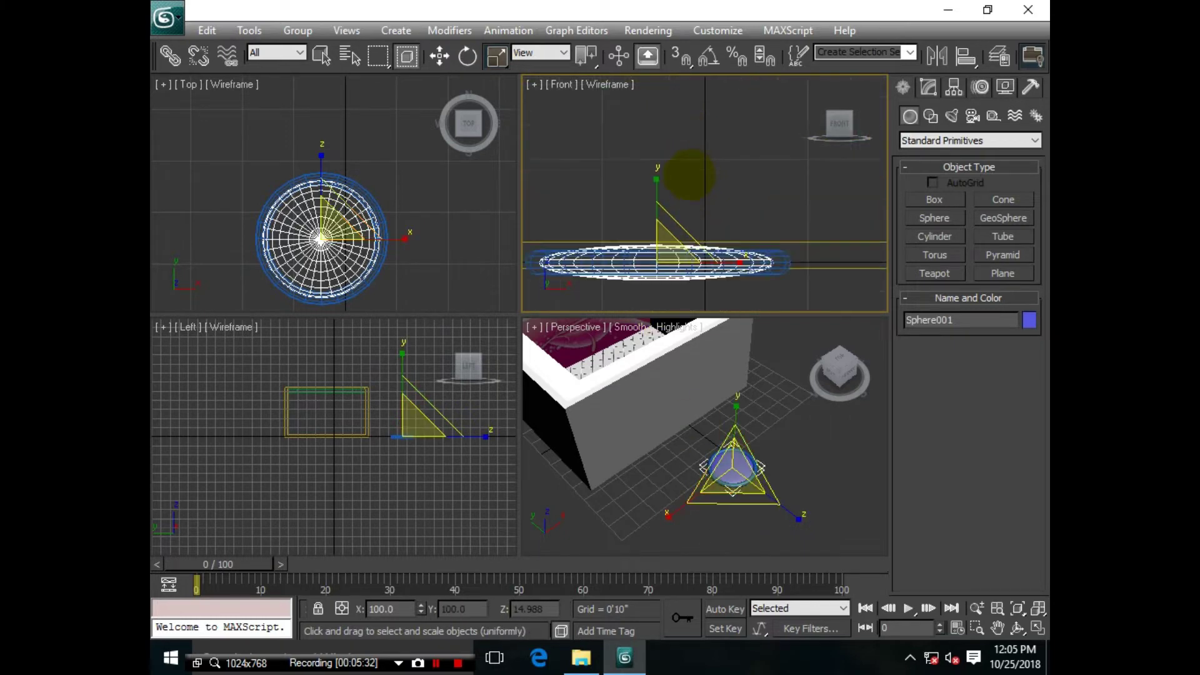
{"action": "left_click_drag", "start_coordinate": [669, 144], "coordinate": [671, 187]}
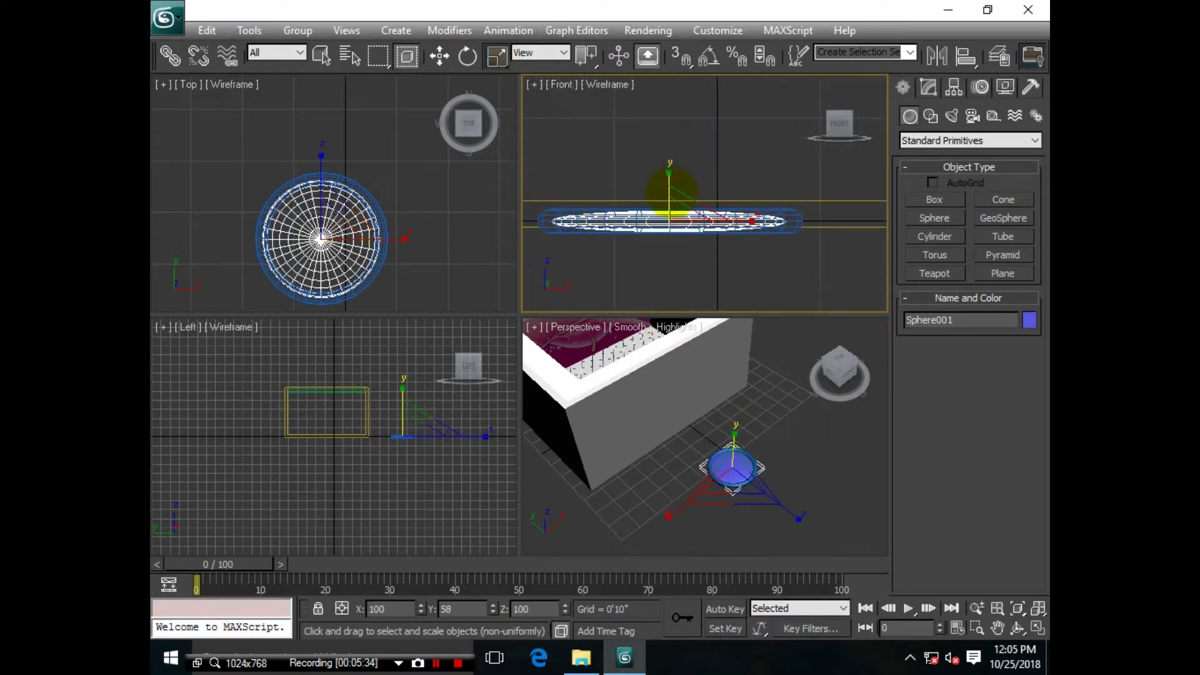
{"action": "left_click", "coordinate": [440, 57]}
{"action": "left_click", "coordinate": [387, 242]}
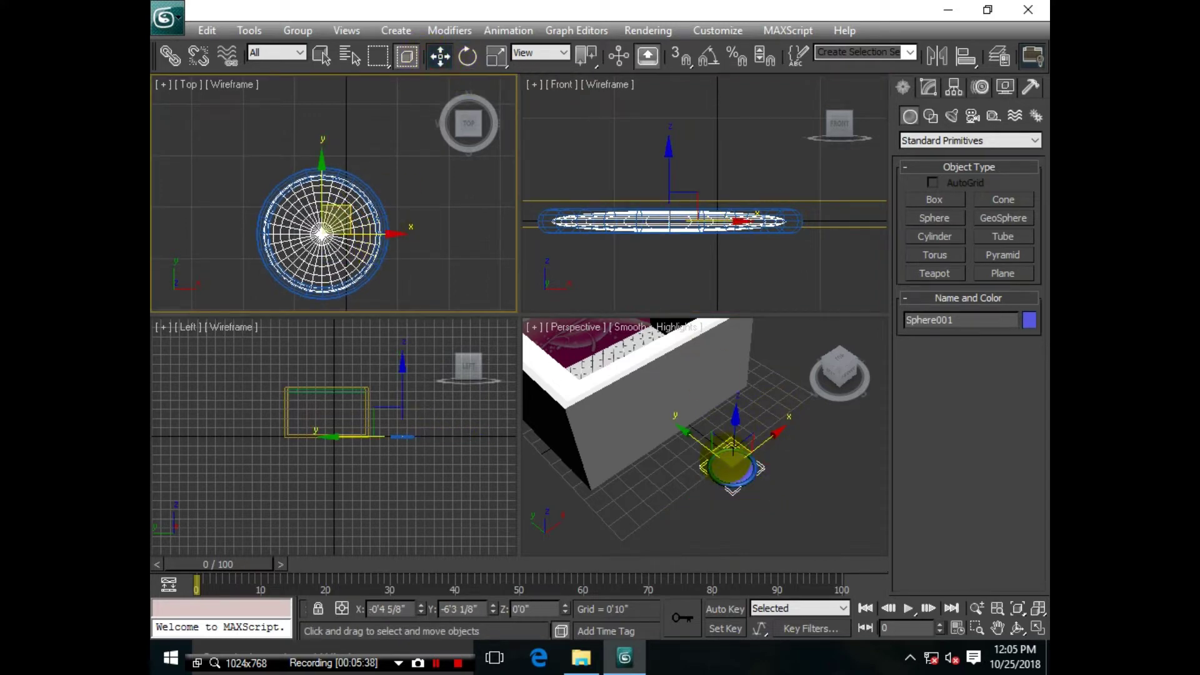
Step: Assign the white light Material #4 to the flattened sphere
{"action": "key", "text": "m"}
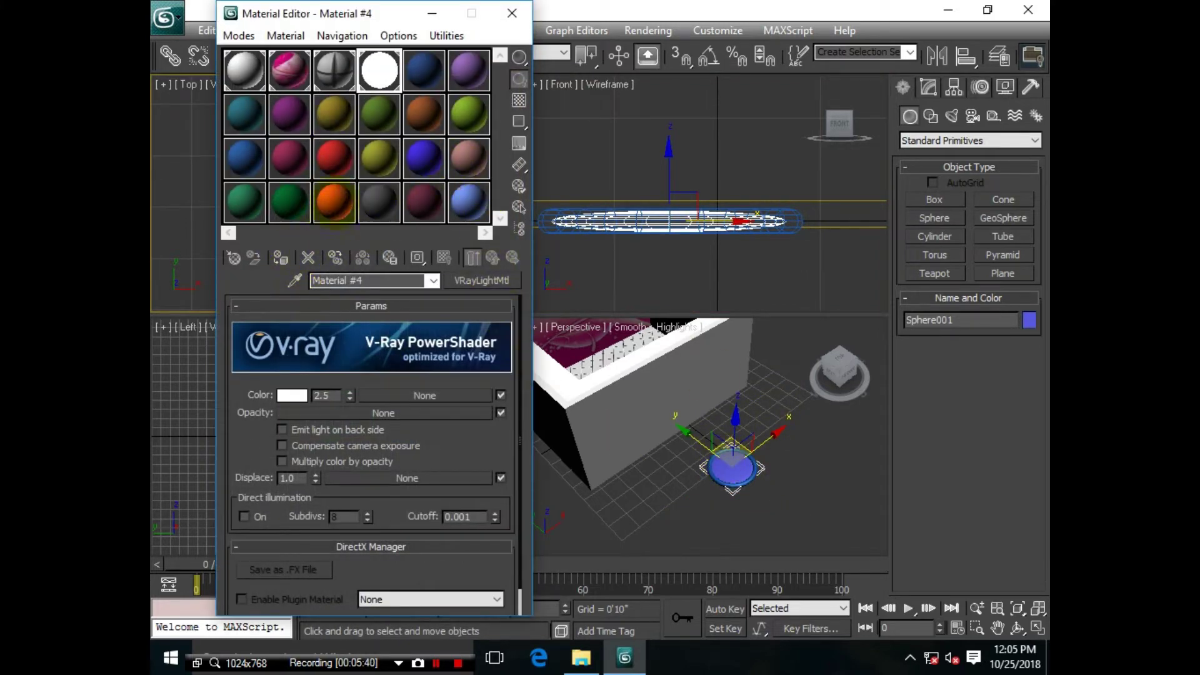
{"action": "left_click", "coordinate": [281, 258]}
{"action": "left_click", "coordinate": [513, 12]}
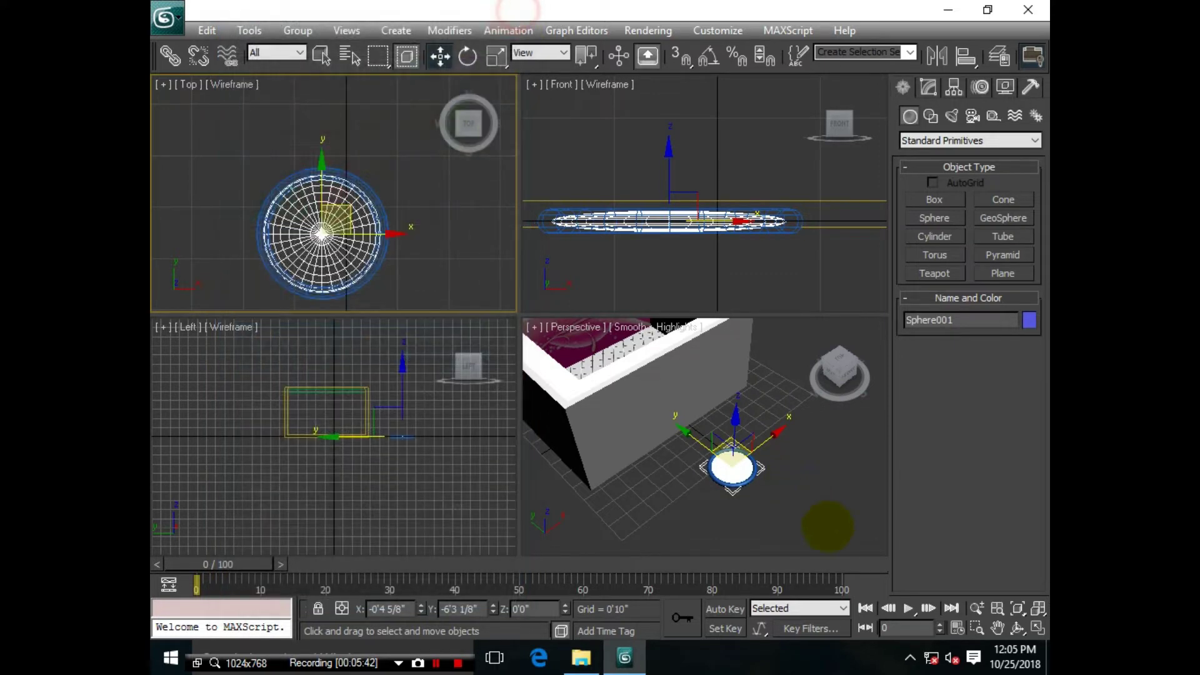
Step: Deselect the sphere and select the torus ring around it
{"action": "left_click", "coordinate": [804, 496]}
{"action": "scroll", "coordinate": [733, 460], "scroll_direction": "up", "scroll_amount": 5}
{"action": "scroll", "coordinate": [738, 462], "scroll_direction": "down", "scroll_amount": 5}
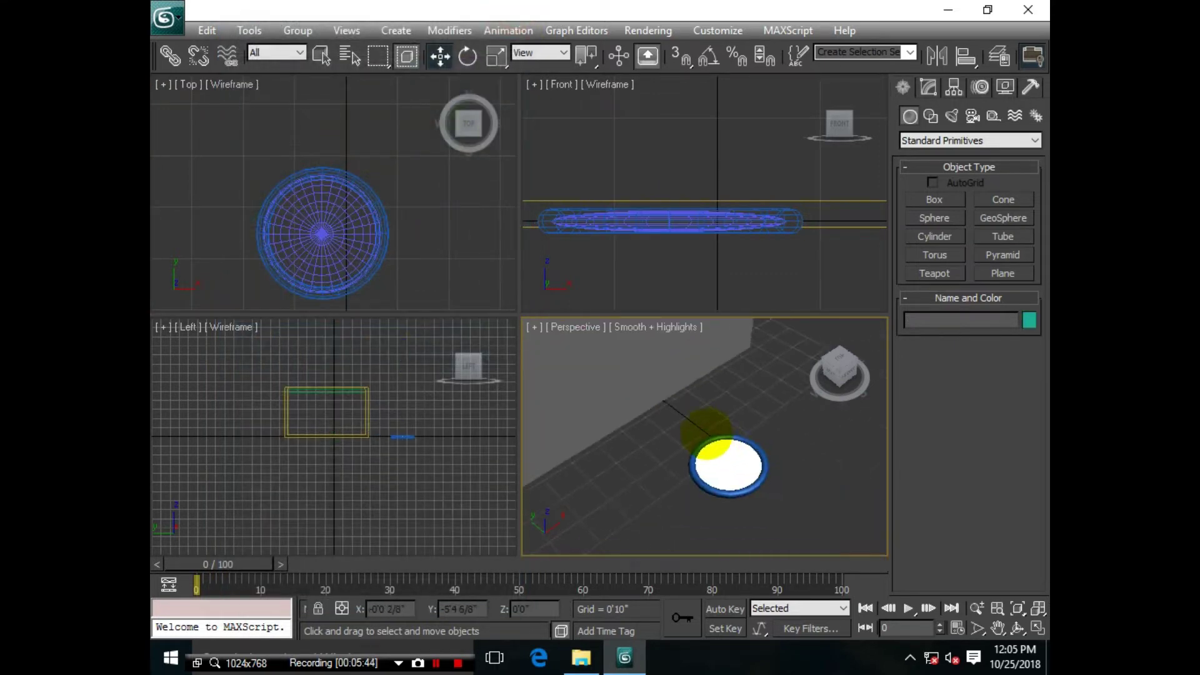
{"action": "scroll", "coordinate": [710, 476], "scroll_direction": "down", "scroll_amount": 2}
{"action": "left_click", "coordinate": [703, 468]}
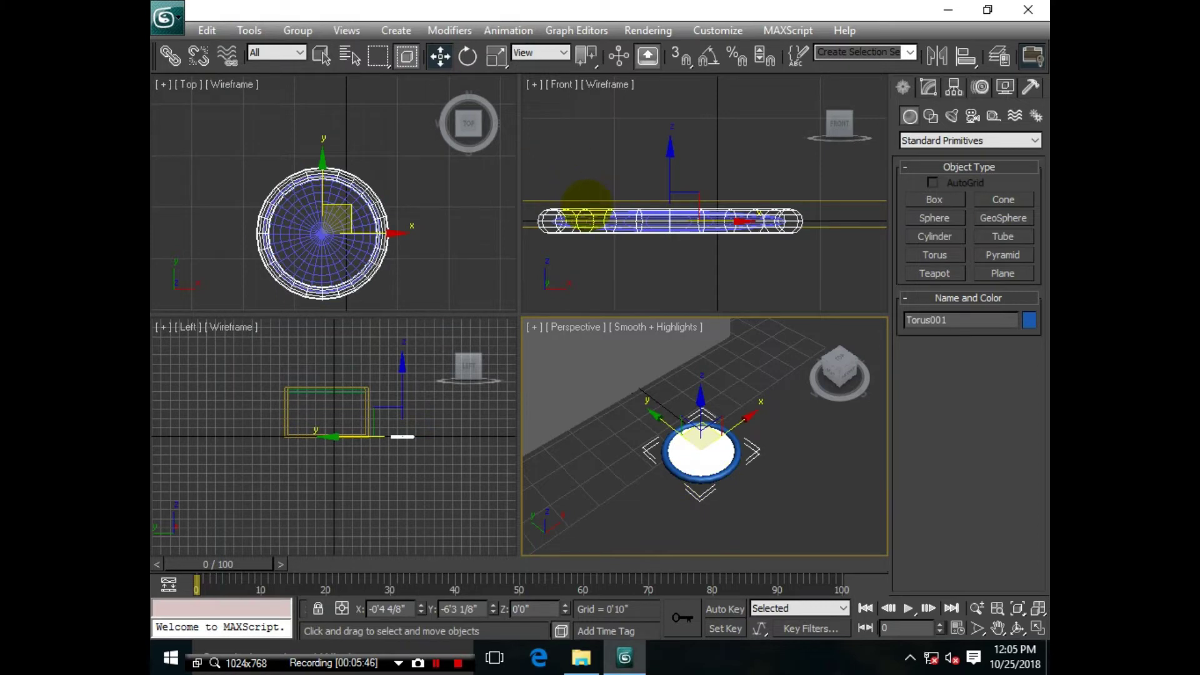
Step: Set the unused Material #5's diffuse colour to black
{"action": "key", "text": "m"}
{"action": "left_click", "coordinate": [424, 70]}
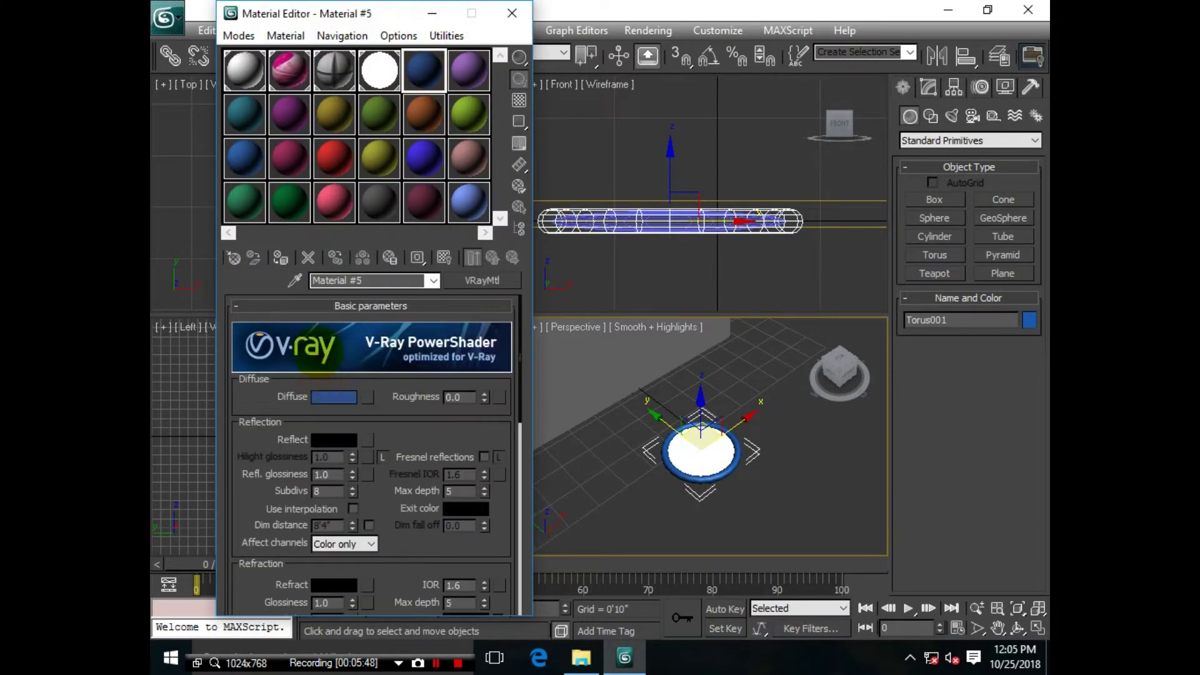
{"action": "left_click", "coordinate": [334, 397]}
{"action": "left_click_drag", "start_coordinate": [594, 163], "coordinate": [586, 244]}
{"action": "left_click", "coordinate": [795, 258]}
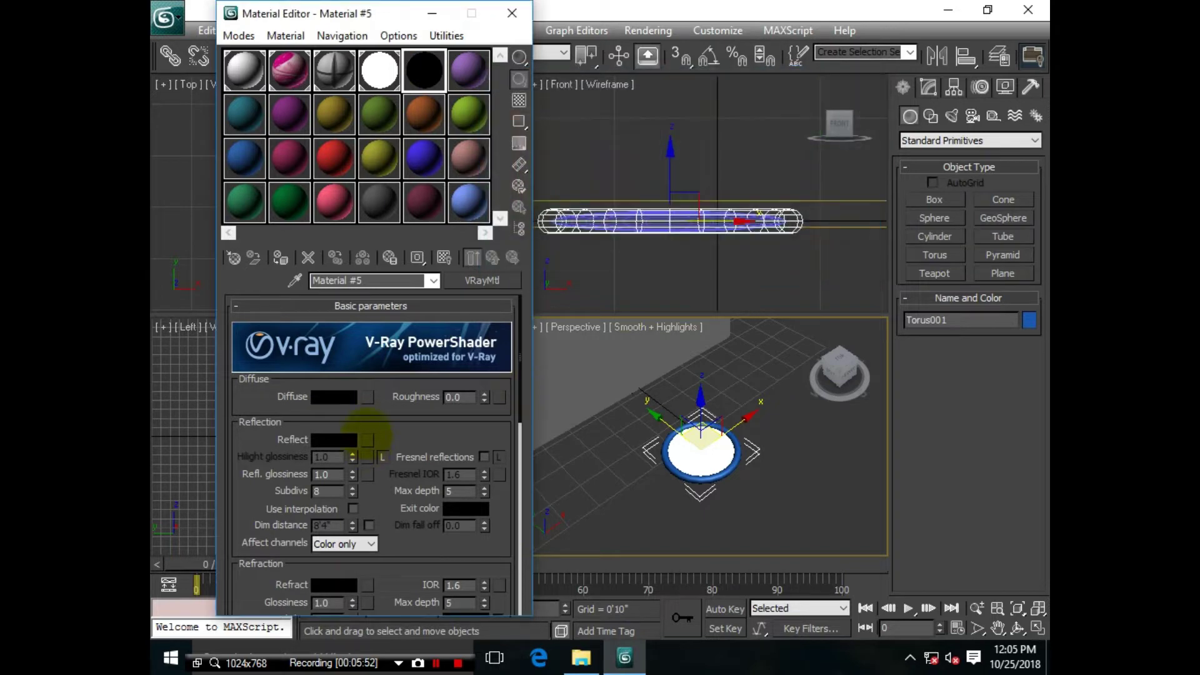
Step: Give Material #5 a dark grey reflection with glossiness 0.889 and assign it to the torus
{"action": "left_click", "coordinate": [334, 440]}
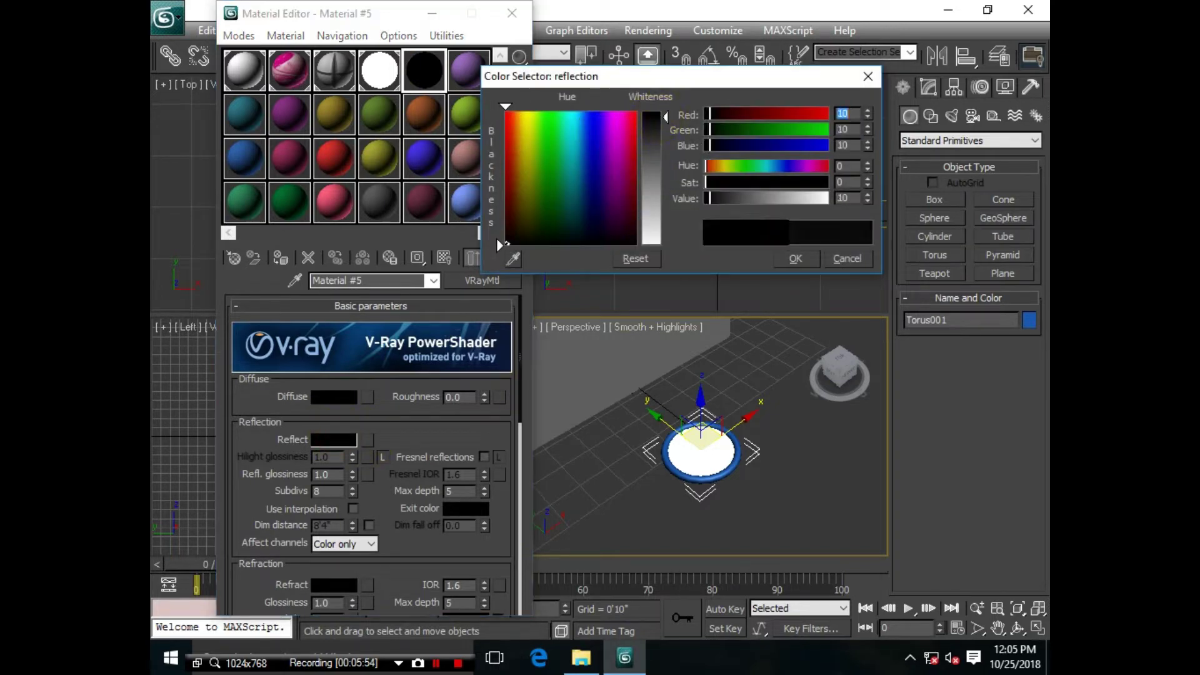
{"action": "left_click_drag", "start_coordinate": [665, 111], "coordinate": [665, 130]}
{"action": "left_click", "coordinate": [795, 258]}
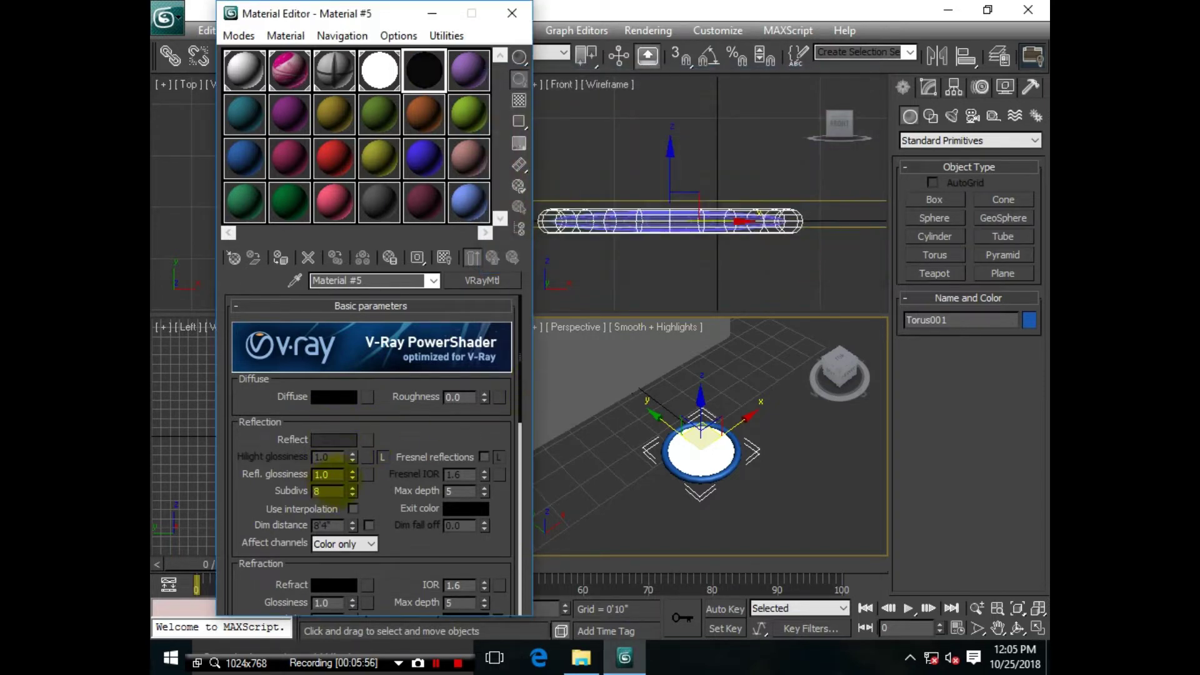
{"action": "double_click", "coordinate": [330, 474]}
{"action": "type", "text": "0.889"}
{"action": "left_click", "coordinate": [281, 258]}
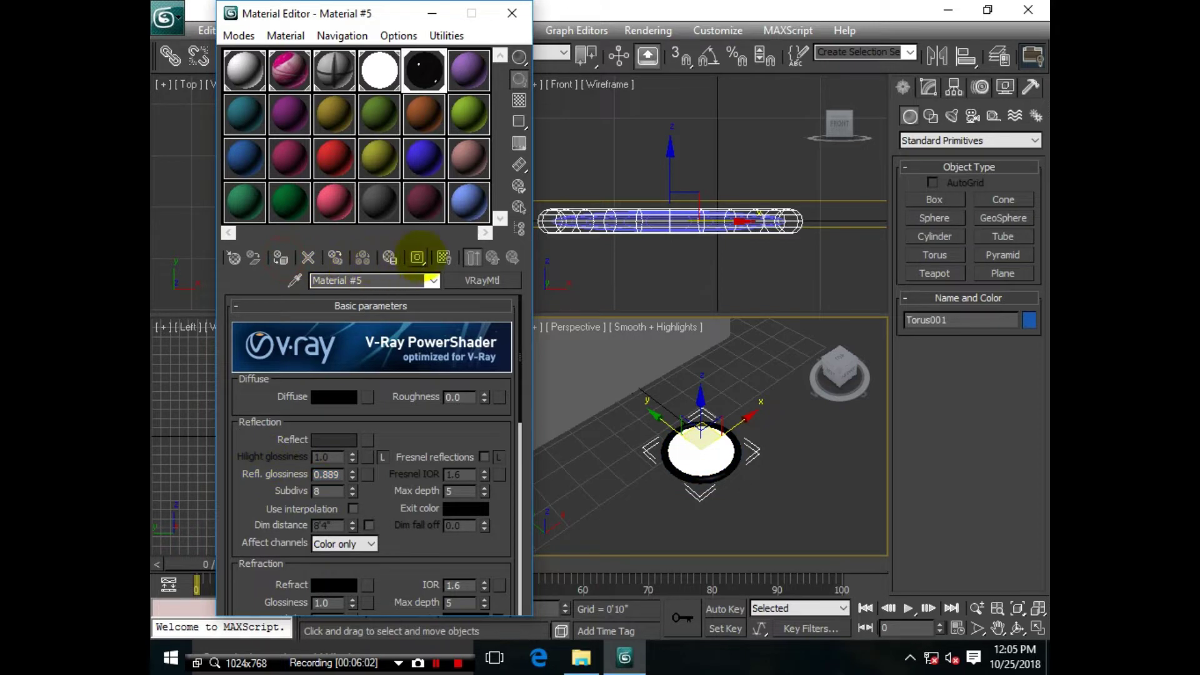
Step: Group the torus and glowing disc as Group001
{"action": "left_click", "coordinate": [513, 13]}
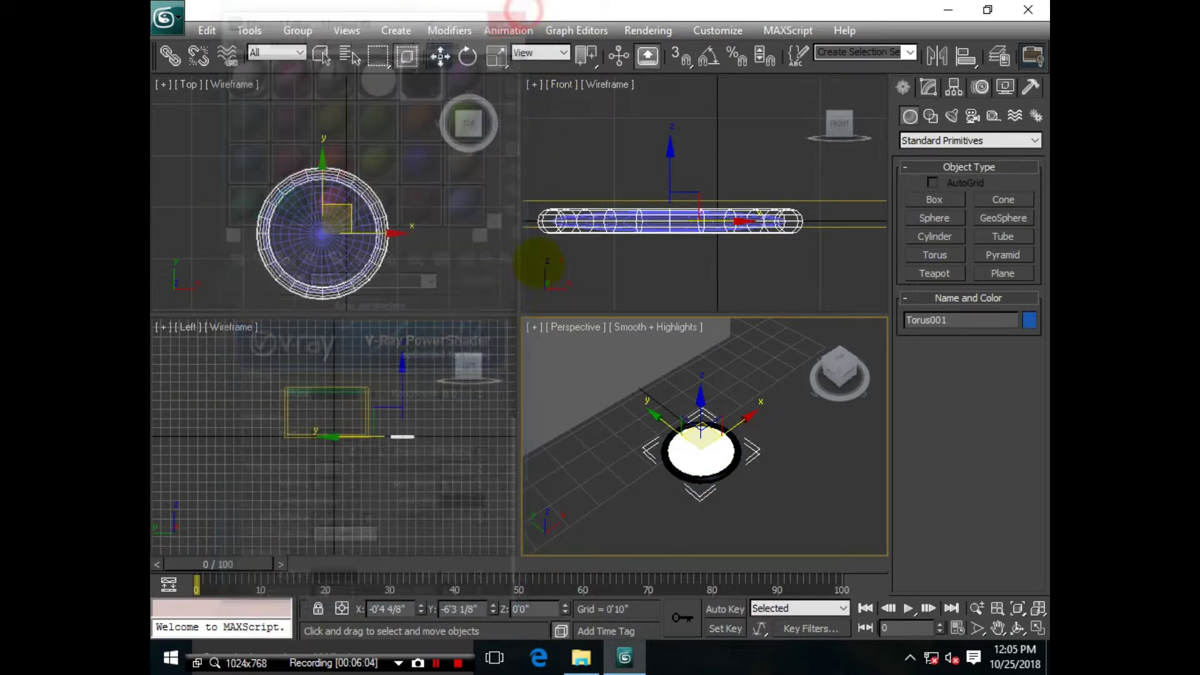
{"action": "left_click", "coordinate": [698, 451], "text": "ctrl"}
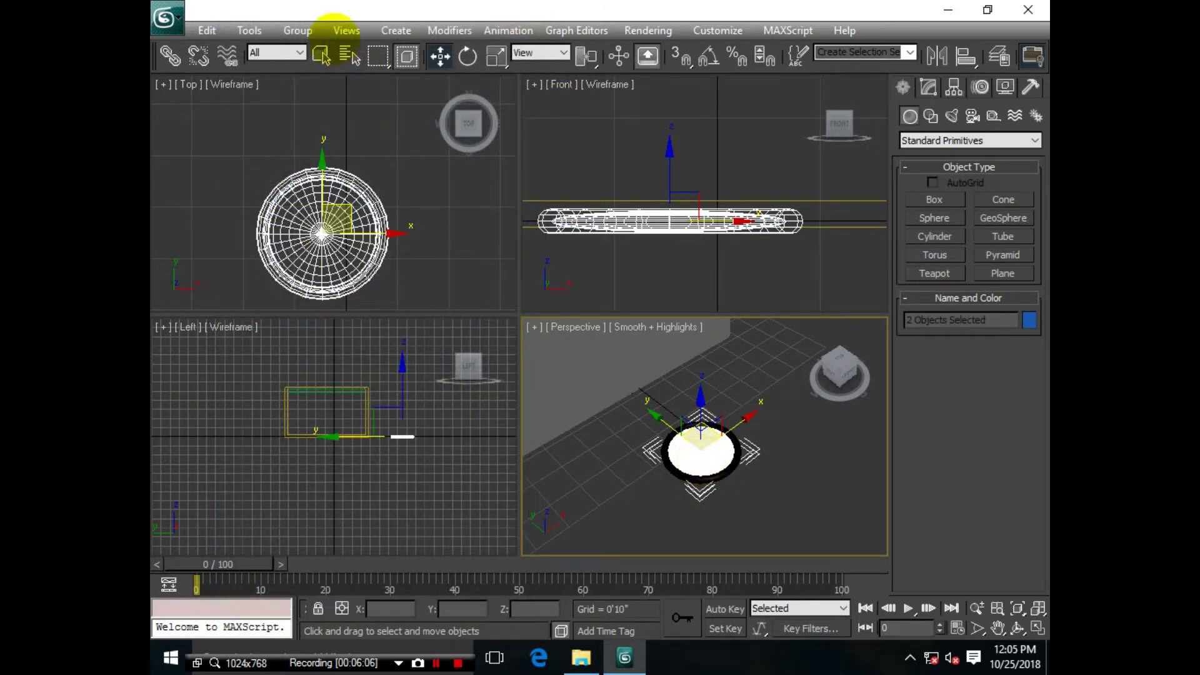
{"action": "left_click", "coordinate": [291, 25]}
{"action": "left_click", "coordinate": [317, 49]}
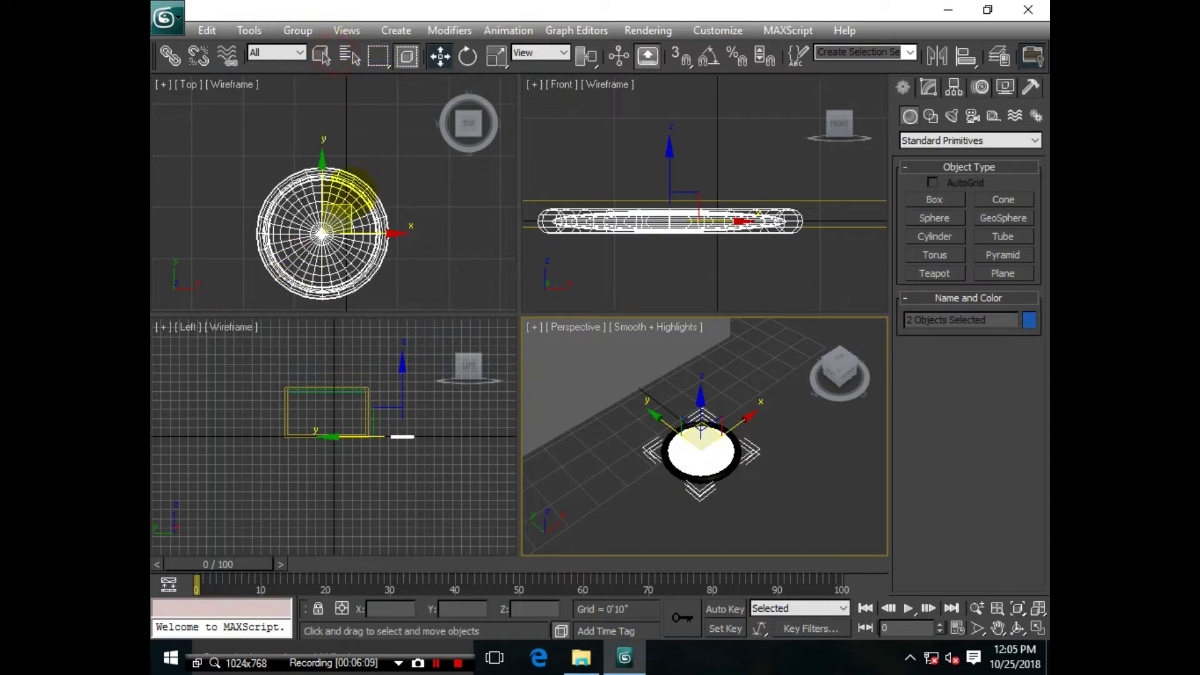
{"action": "left_click", "coordinate": [611, 359]}
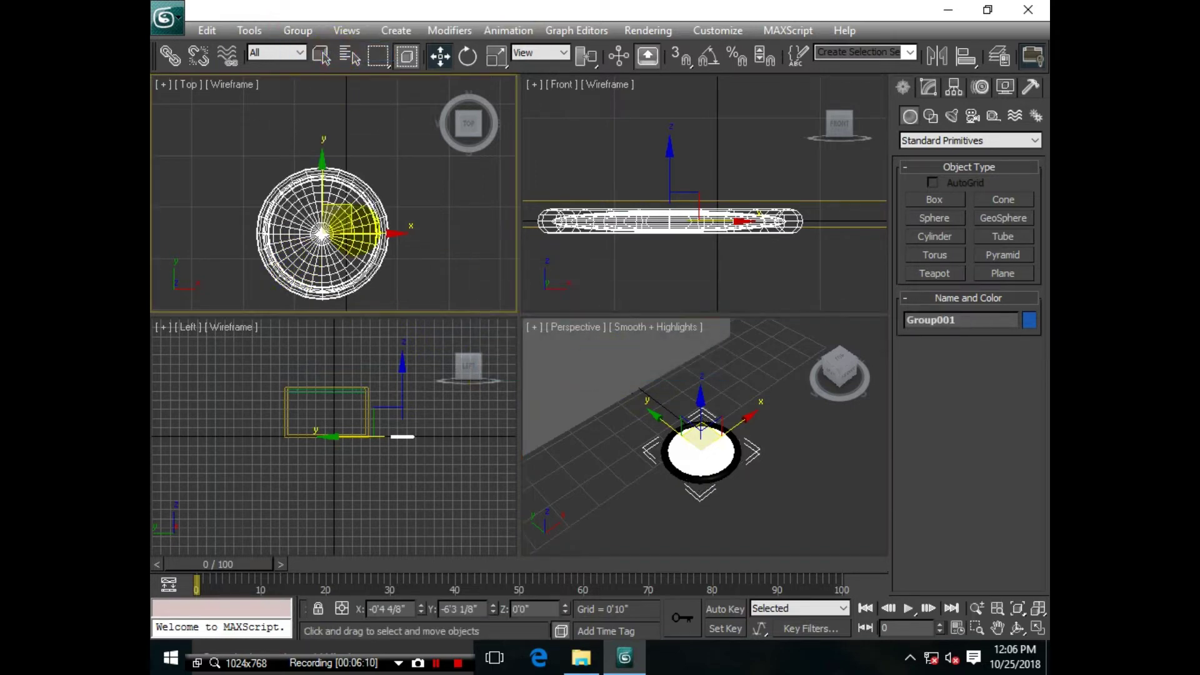
Step: Scale Group001 uniformly down to 38%
{"action": "scroll", "coordinate": [349, 207], "scroll_direction": "down", "scroll_amount": 5}
{"action": "scroll", "coordinate": [334, 193], "scroll_direction": "down", "scroll_amount": 3}
{"action": "key", "text": "r"}
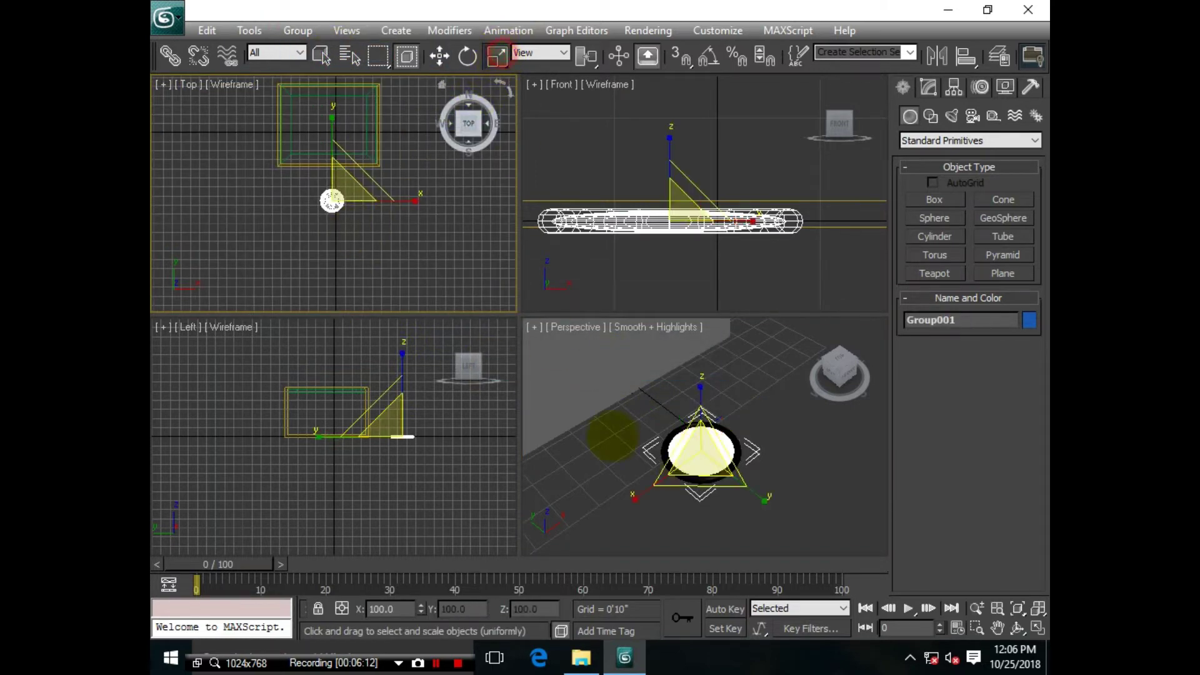
{"action": "left_click_drag", "start_coordinate": [700, 451], "coordinate": [719, 523]}
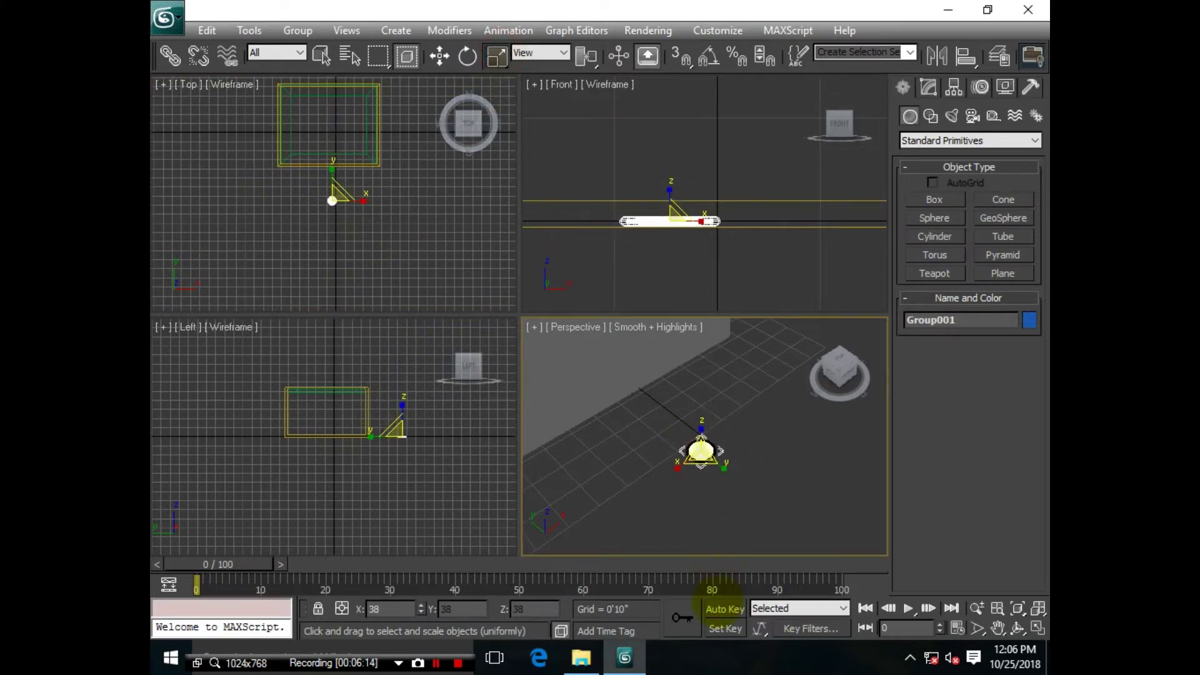
Step: Scale Rectangle001 vertically to 40.93% in the maximised Front view, thinning the rim band
{"action": "key", "text": "w"}
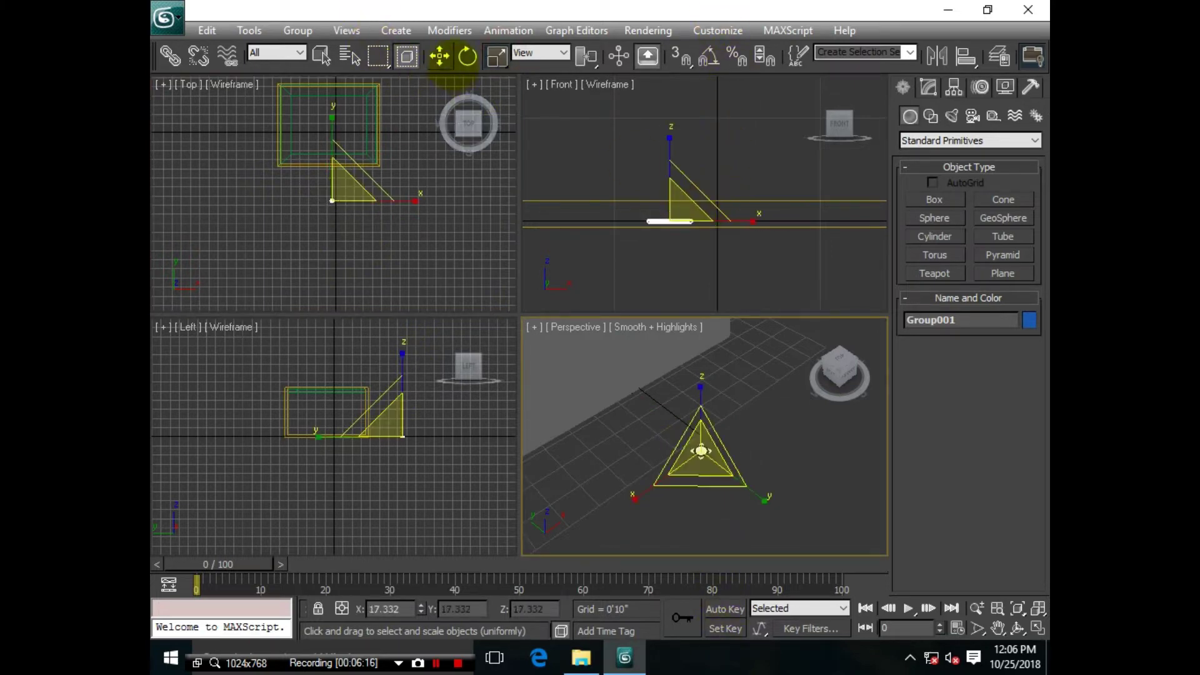
{"action": "scroll", "coordinate": [694, 213], "scroll_direction": "down", "scroll_amount": 2}
{"action": "scroll", "coordinate": [700, 222], "scroll_direction": "down", "scroll_amount": 3}
{"action": "scroll", "coordinate": [703, 228], "scroll_direction": "down", "scroll_amount": 2}
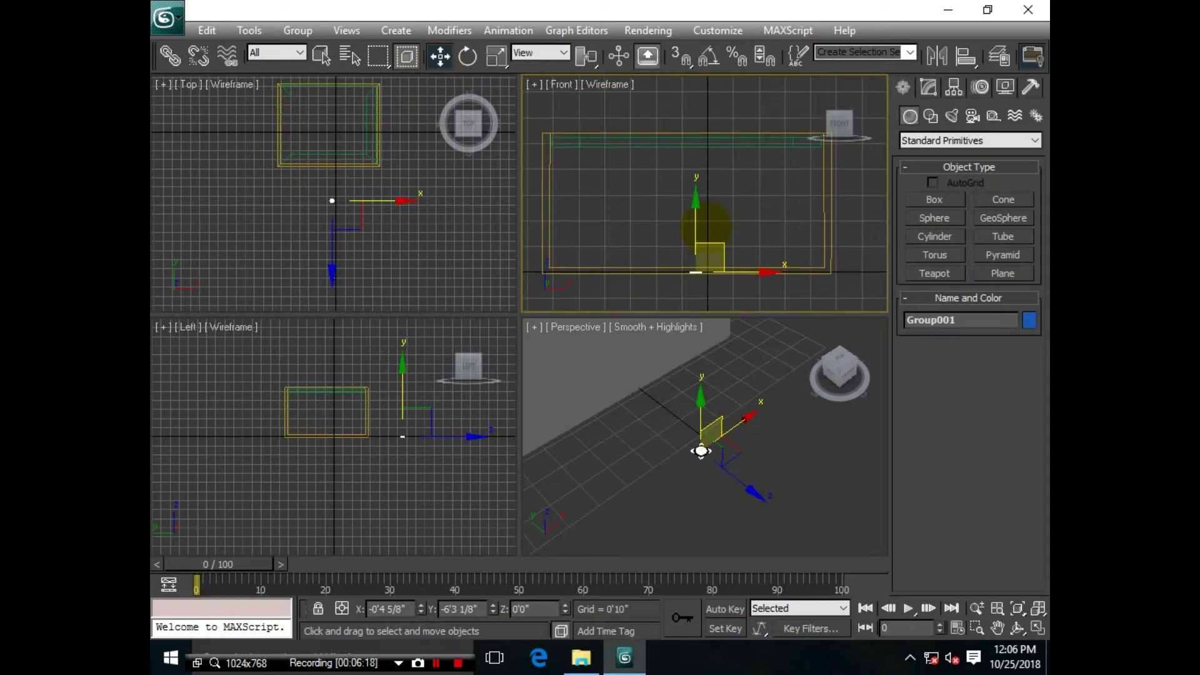
{"action": "key", "text": "alt+w"}
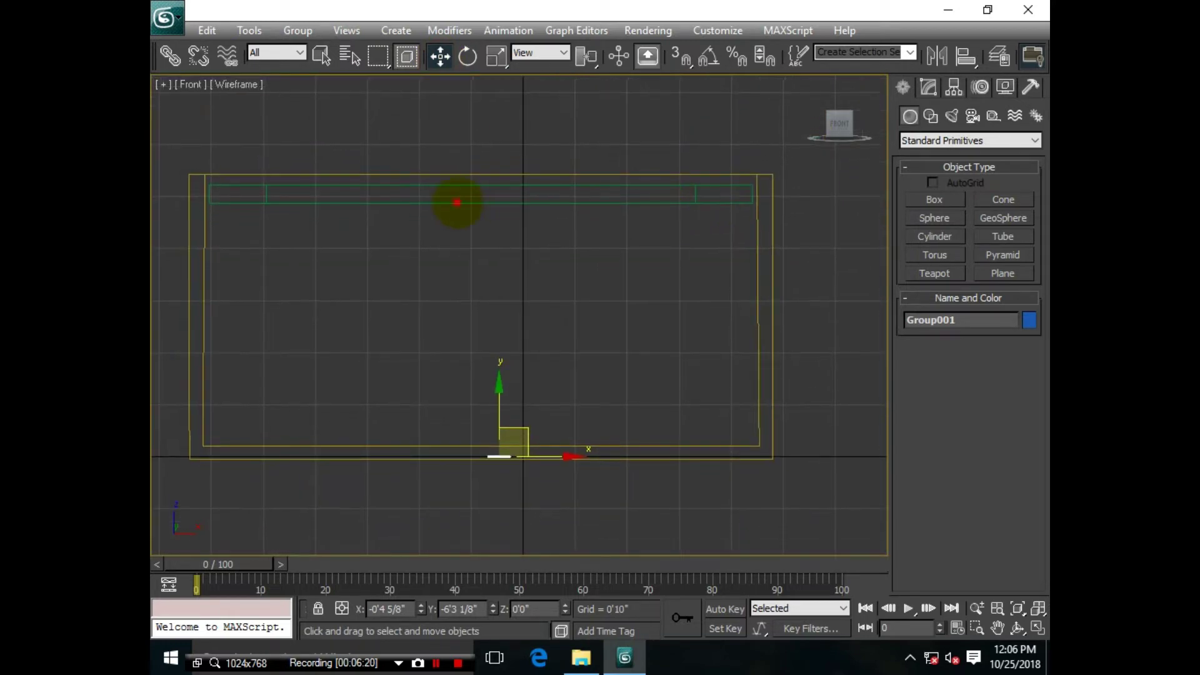
{"action": "left_click", "coordinate": [457, 202]}
{"action": "left_click", "coordinate": [497, 56]}
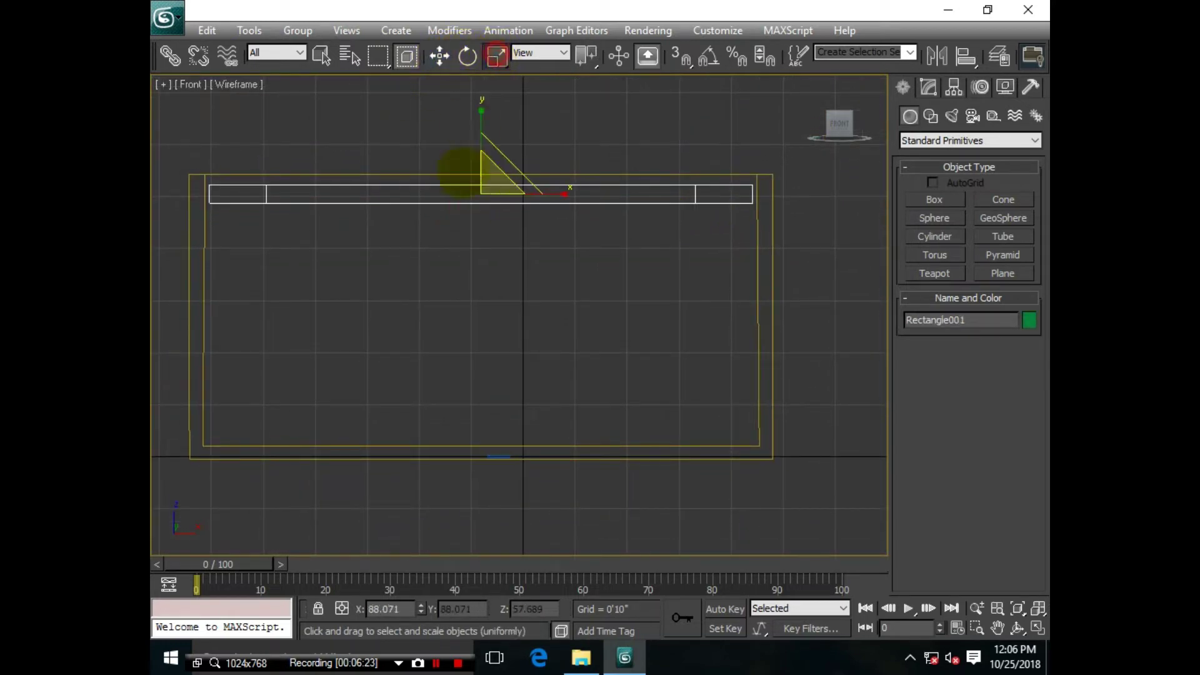
{"action": "left_click_drag", "start_coordinate": [484, 127], "coordinate": [481, 153]}
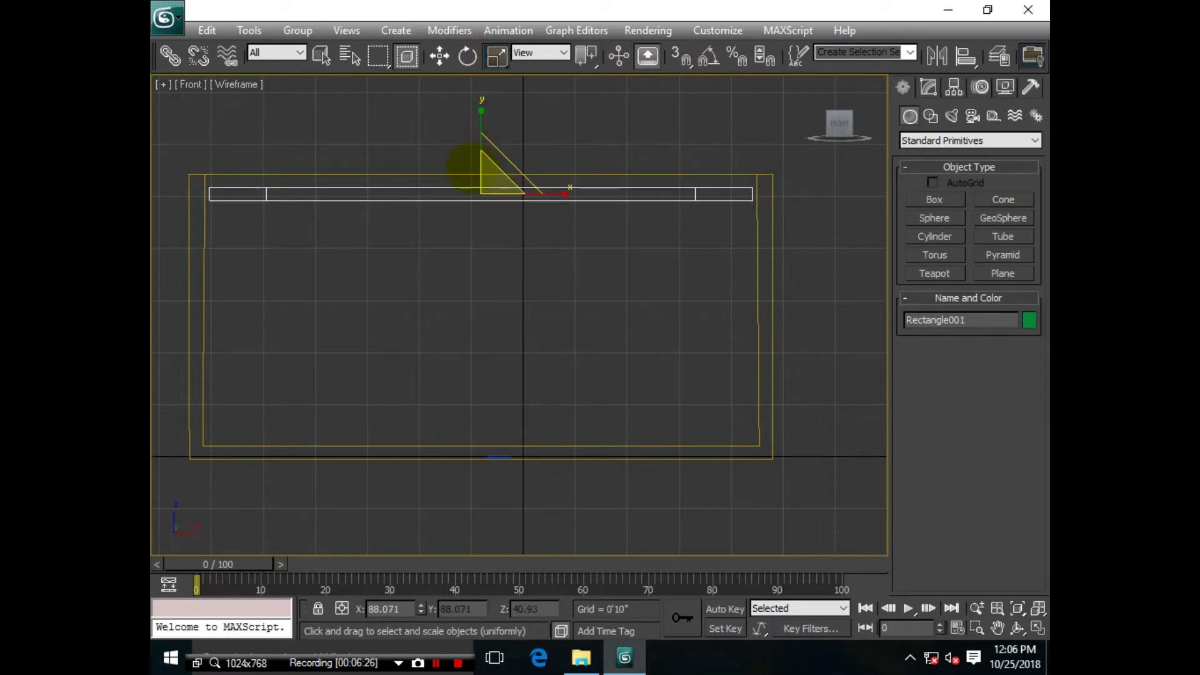
{"action": "scroll", "coordinate": [464, 167], "scroll_direction": "up", "scroll_amount": 2}
{"action": "scroll", "coordinate": [456, 174], "scroll_direction": "up", "scroll_amount": 2}
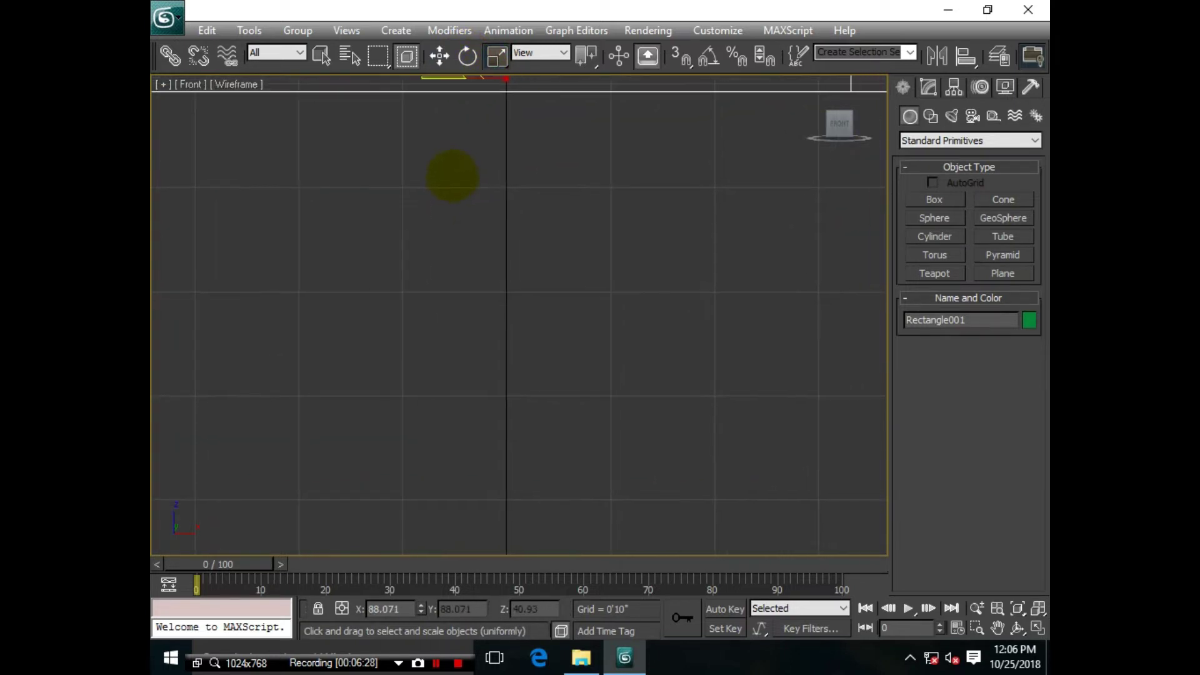
{"action": "middle_click_drag", "start_coordinate": [452, 173], "coordinate": [429, 254]}
{"action": "scroll", "coordinate": [429, 254], "scroll_direction": "down", "scroll_amount": 3}
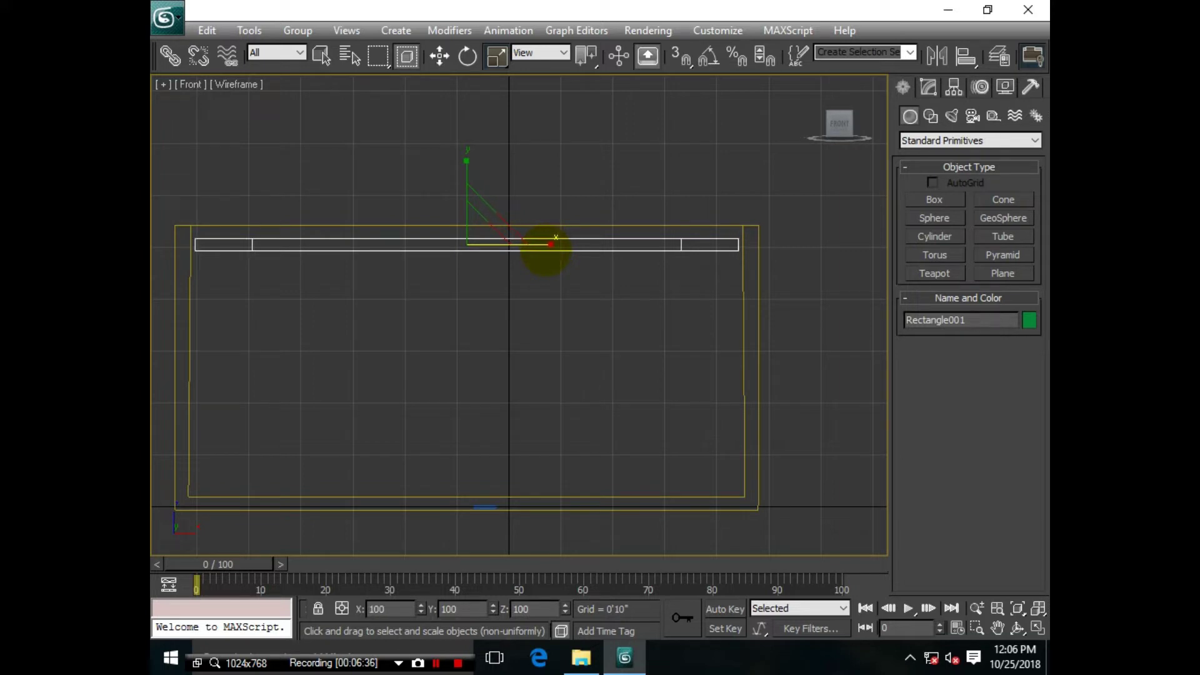
Step: Move Group001 inside the room to its front-right corner in the Top view
{"action": "key", "text": "alt+w"}
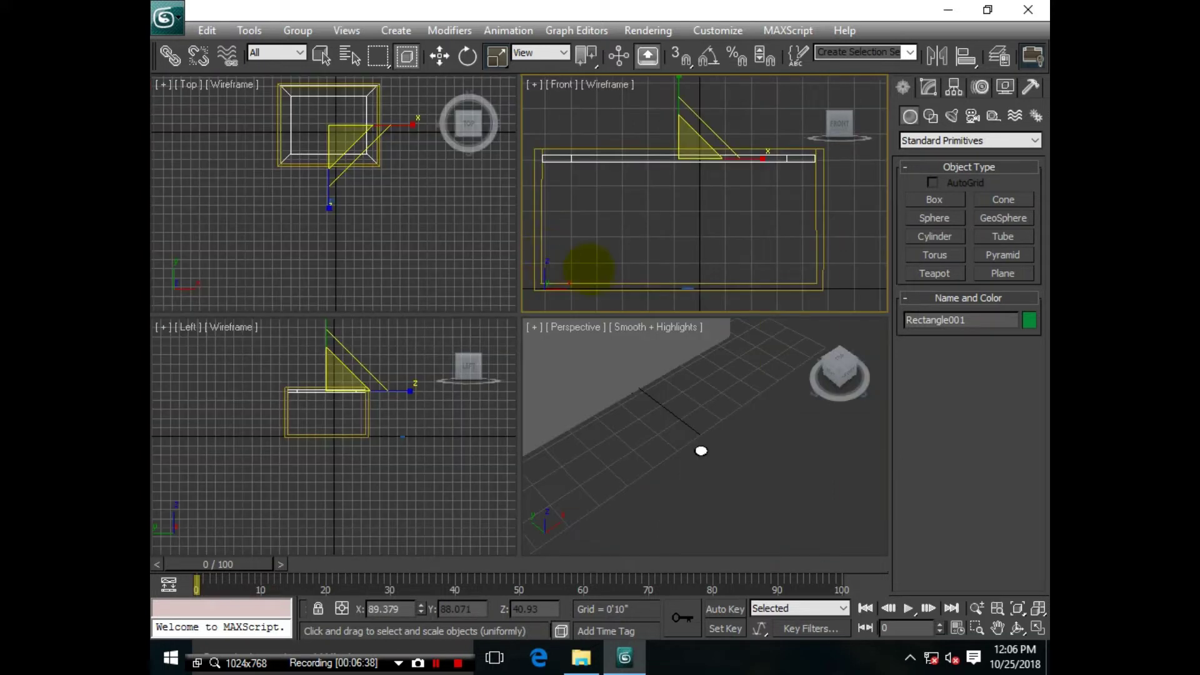
{"action": "left_click", "coordinate": [701, 450]}
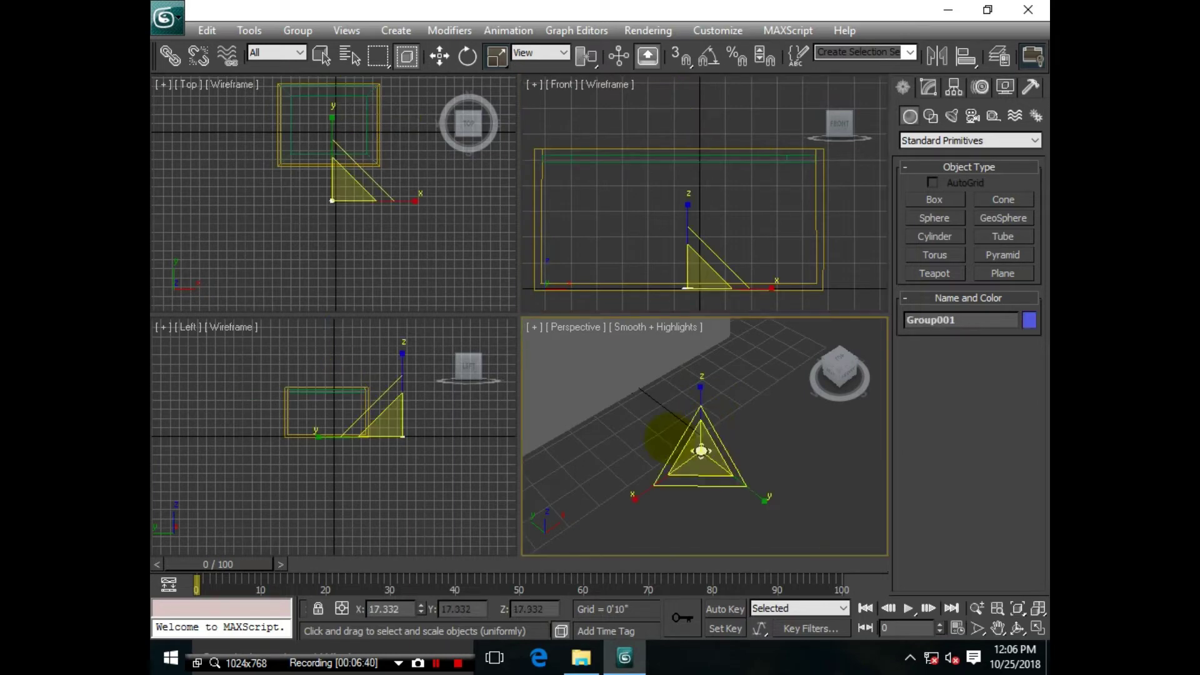
{"action": "key", "text": "w"}
{"action": "key", "text": "ctrl+z"}
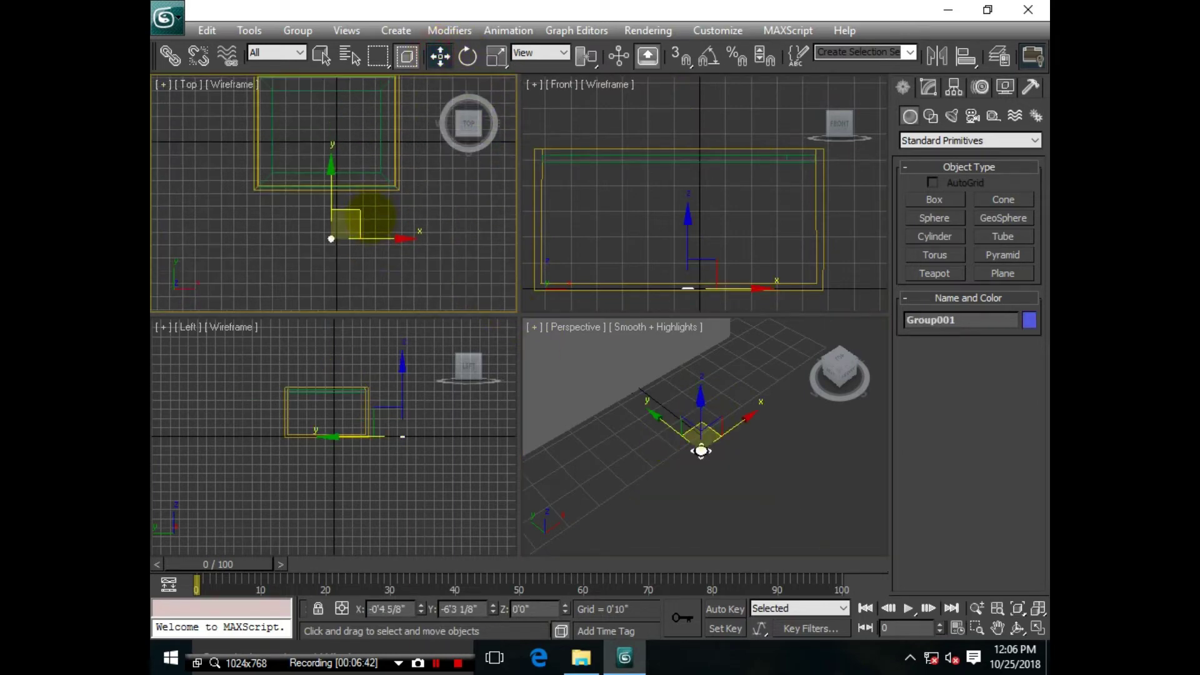
{"action": "left_click_drag", "start_coordinate": [701, 450], "coordinate": [616, 363]}
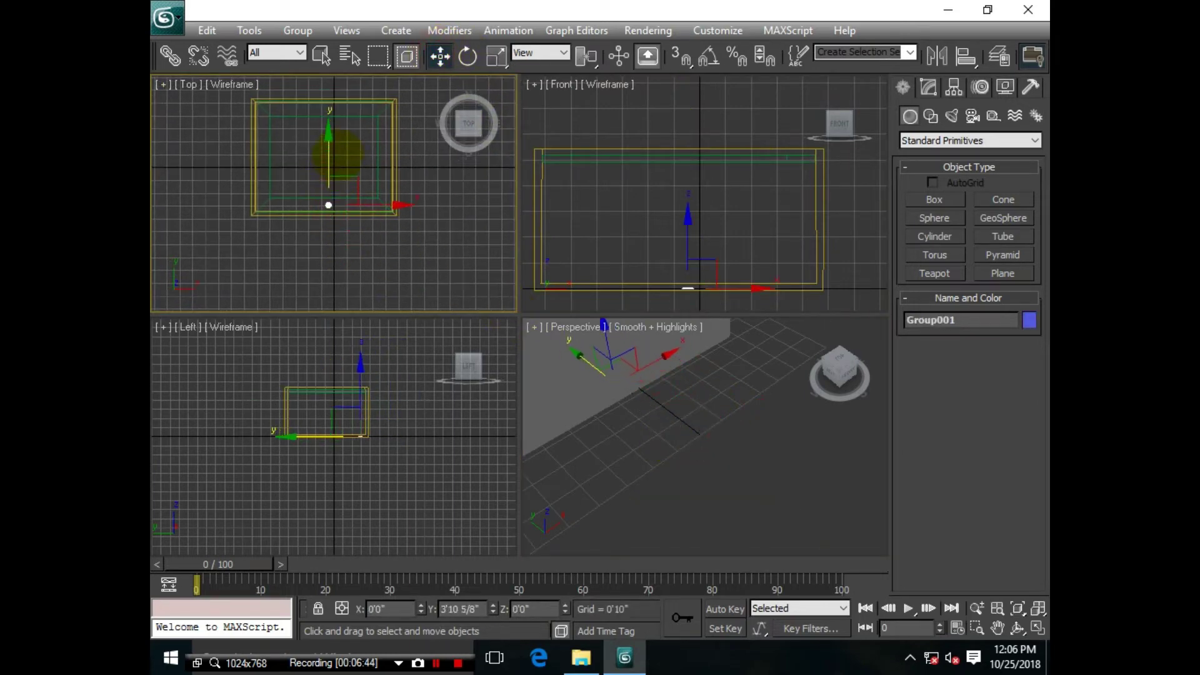
{"action": "key", "text": "alt+w"}
{"action": "scroll", "coordinate": [871, 434], "scroll_direction": "up", "scroll_amount": 2}
{"action": "scroll", "coordinate": [871, 434], "scroll_direction": "up", "scroll_amount": 2}
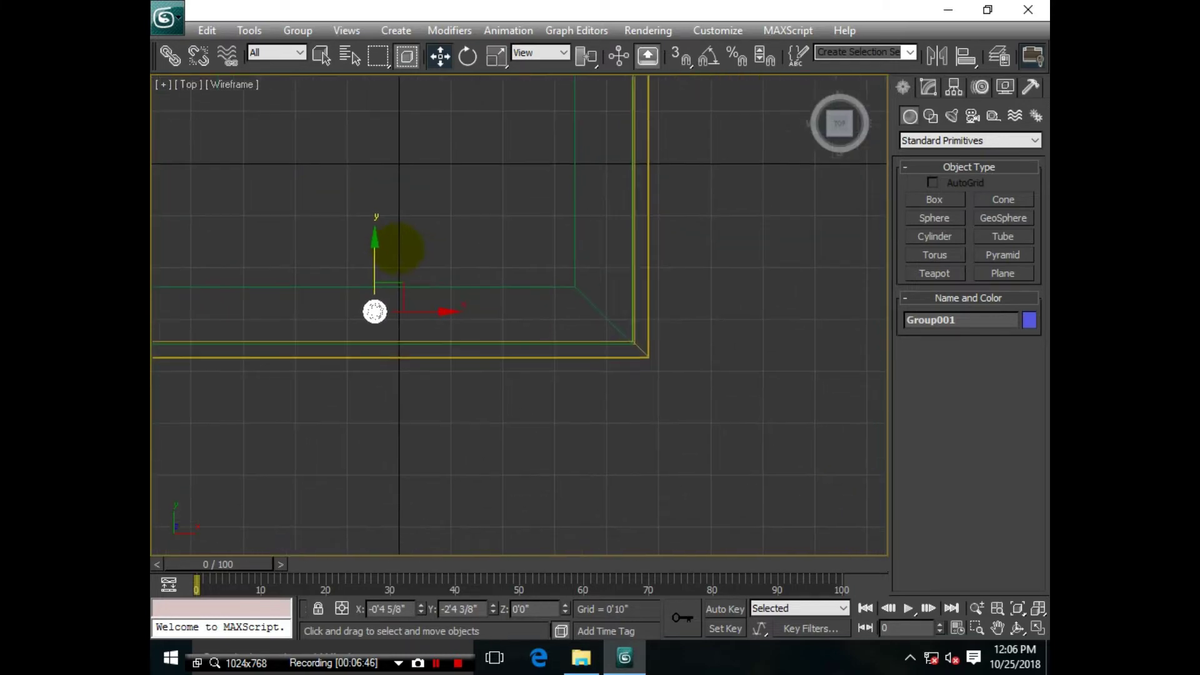
{"action": "left_click_drag", "start_coordinate": [428, 314], "coordinate": [592, 337]}
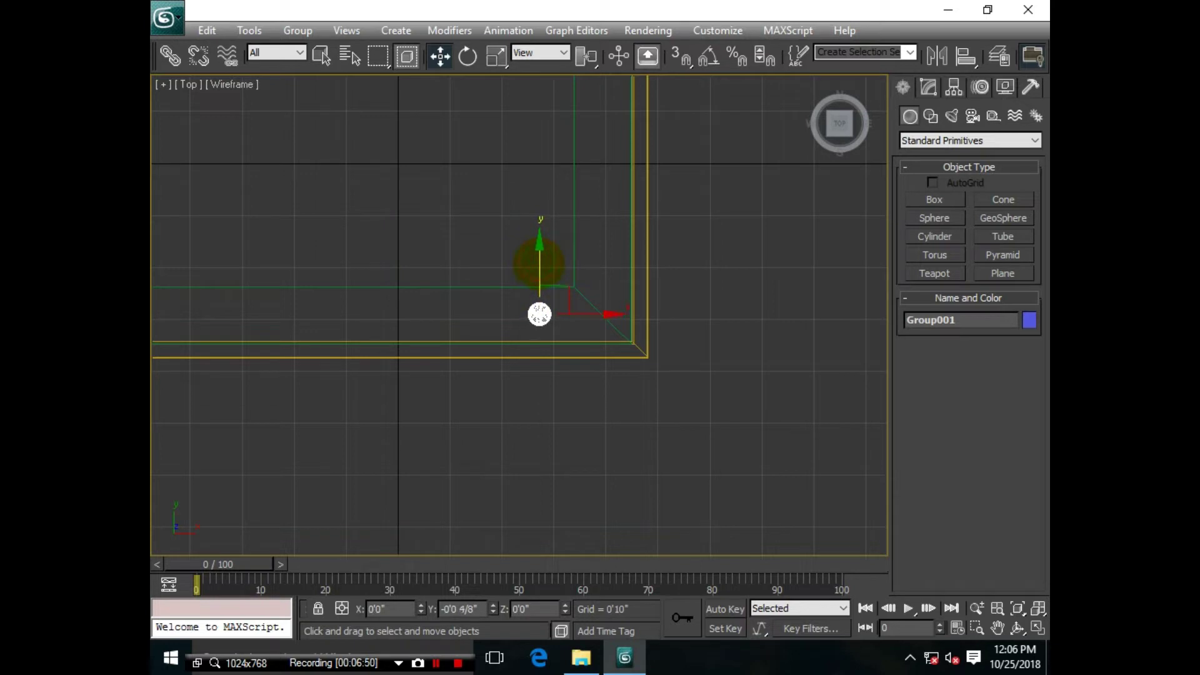
{"action": "key", "text": "alt+w"}
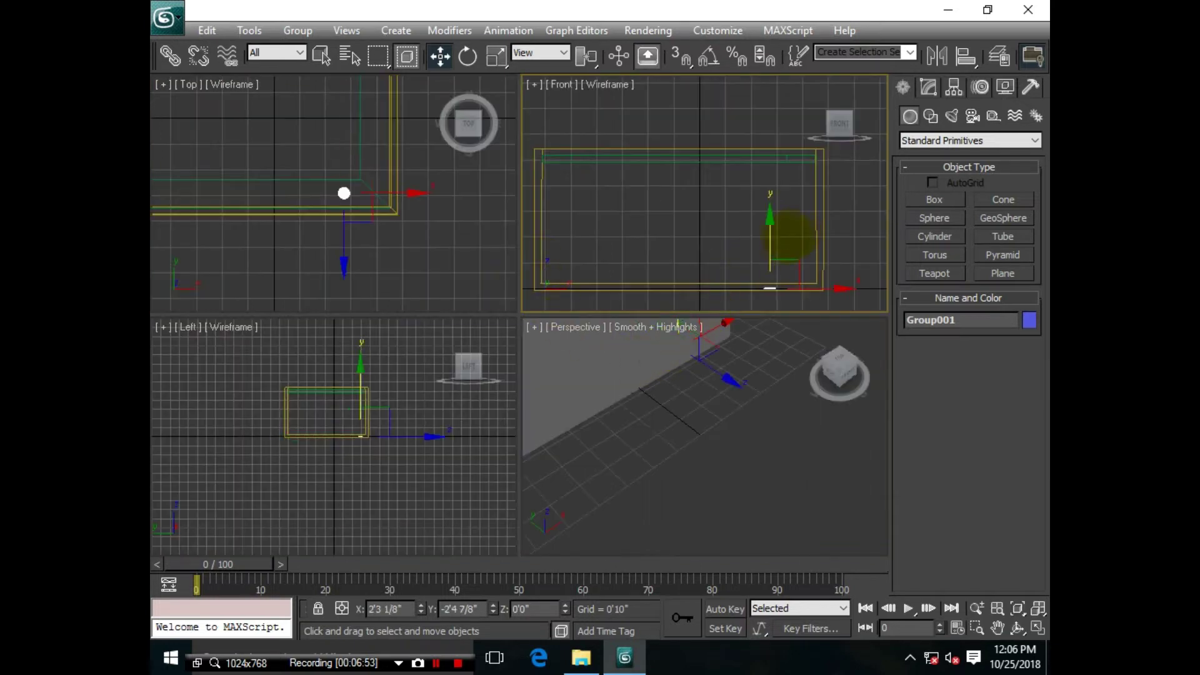
Step: Raise Group001 to 4'1", just under the ceiling, in the Front view
{"action": "mouse_move", "coordinate": [768, 244]}
{"action": "left_mouse_down"}
{"action": "mouse_move", "coordinate": [770, 135]}
{"action": "mouse_move", "coordinate": [789, 120]}
{"action": "left_mouse_up"}
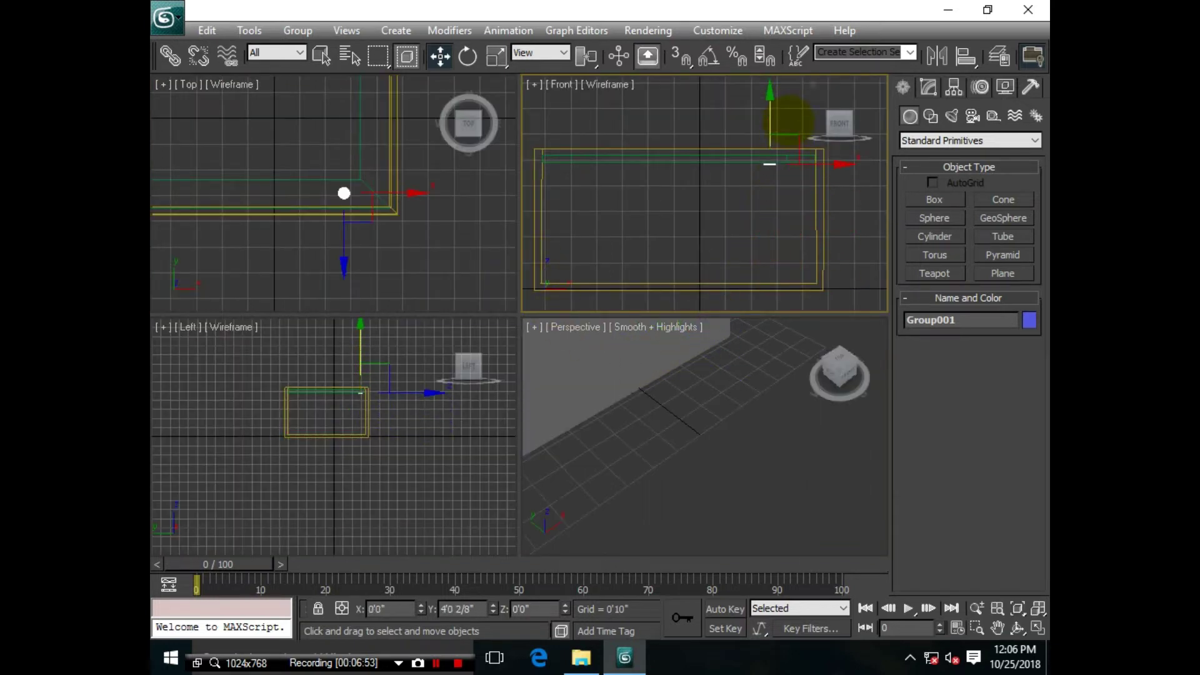
{"action": "key", "text": "alt+w"}
{"action": "scroll", "coordinate": [718, 251], "scroll_direction": "up", "scroll_amount": 5}
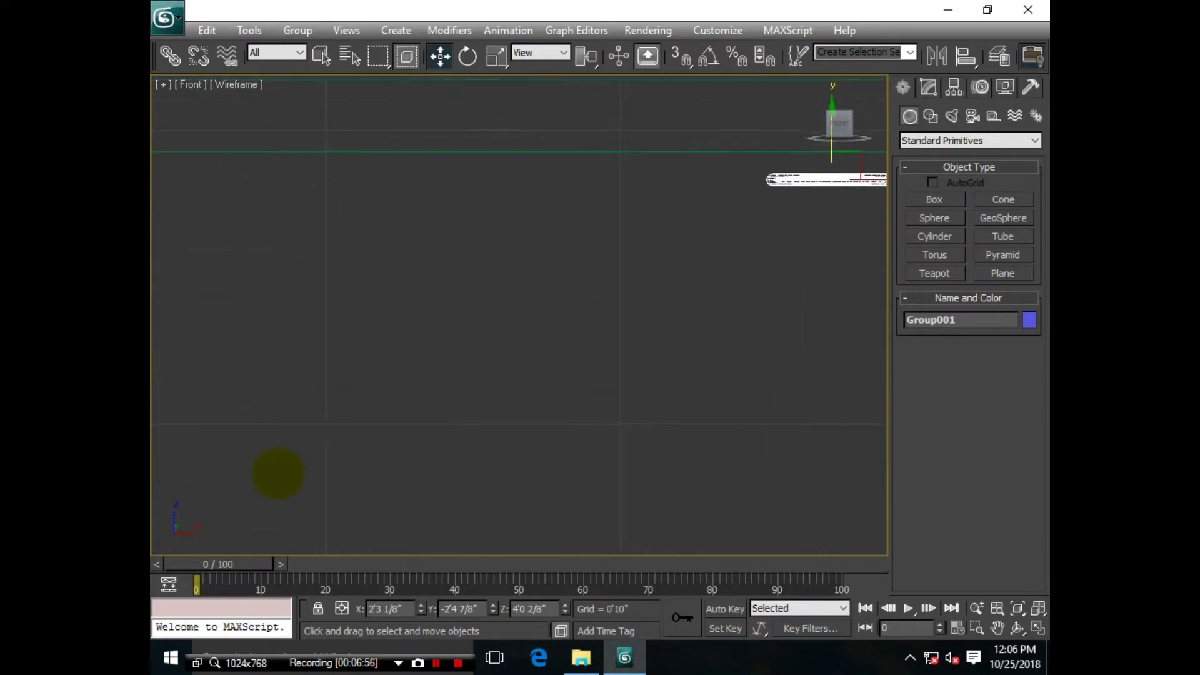
{"action": "middle_click_drag", "start_coordinate": [403, 390], "coordinate": [382, 403]}
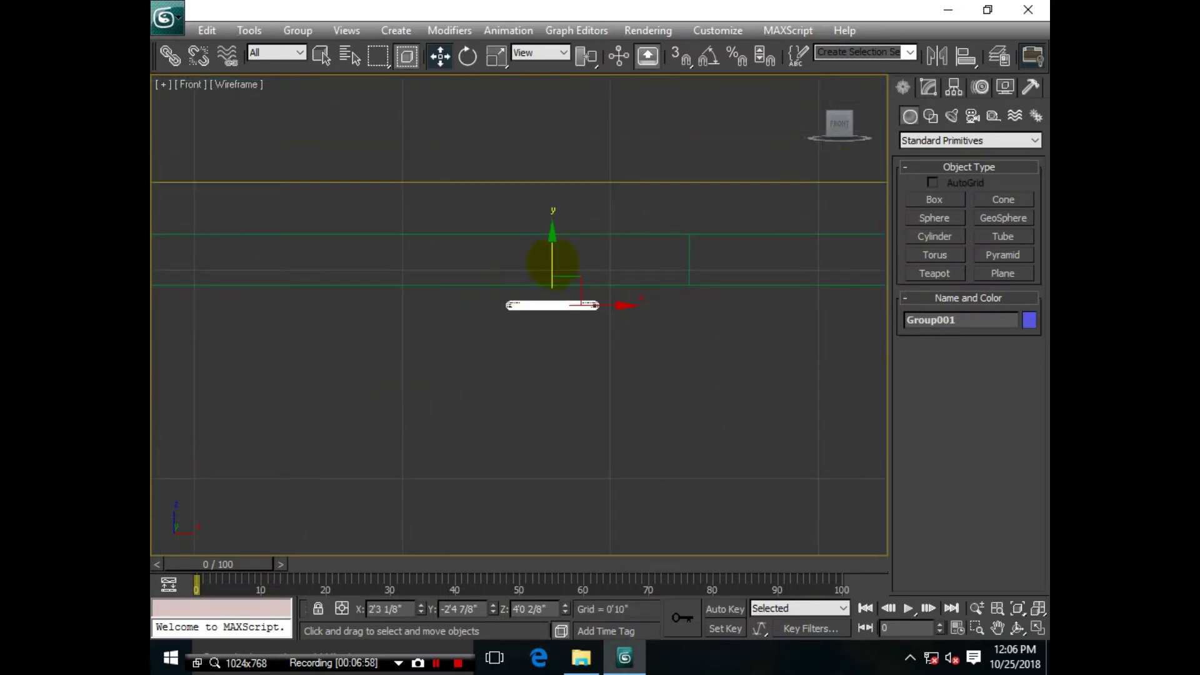
{"action": "left_click_drag", "start_coordinate": [553, 250], "coordinate": [553, 234]}
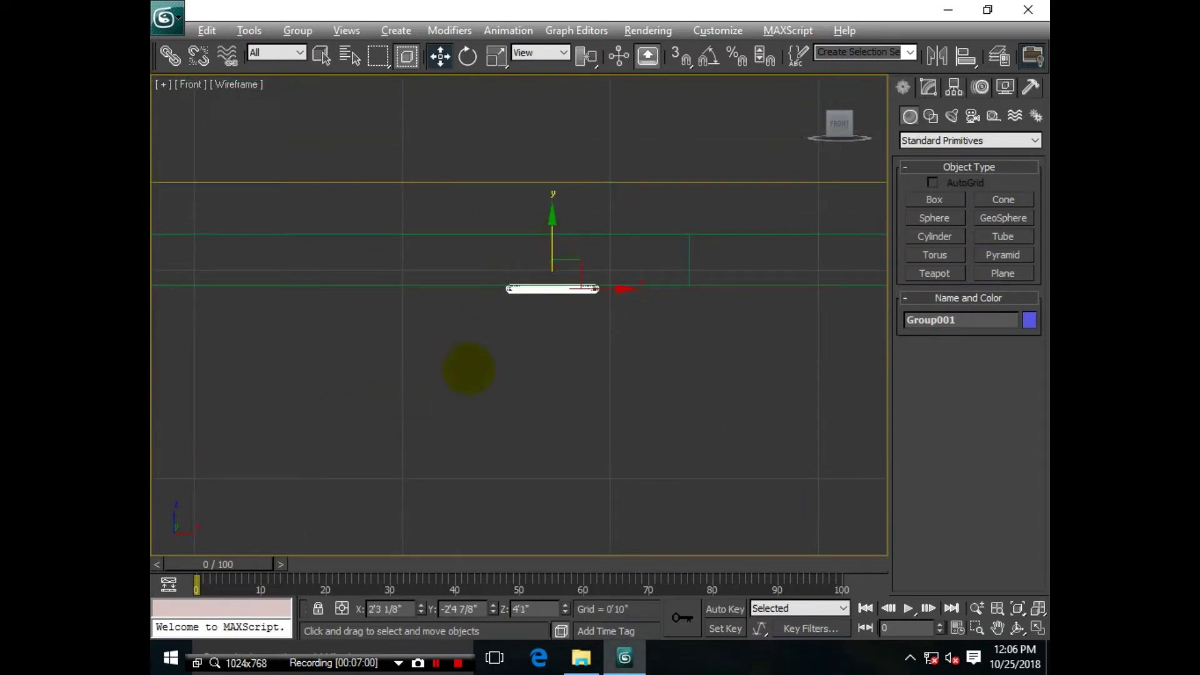
{"action": "key", "text": "alt+w"}
Step: Shift-drag the light along the front wall, setting Clone Options for 2 copies
{"action": "middle_click", "coordinate": [370, 263]}
{"action": "key", "text": "alt+w"}
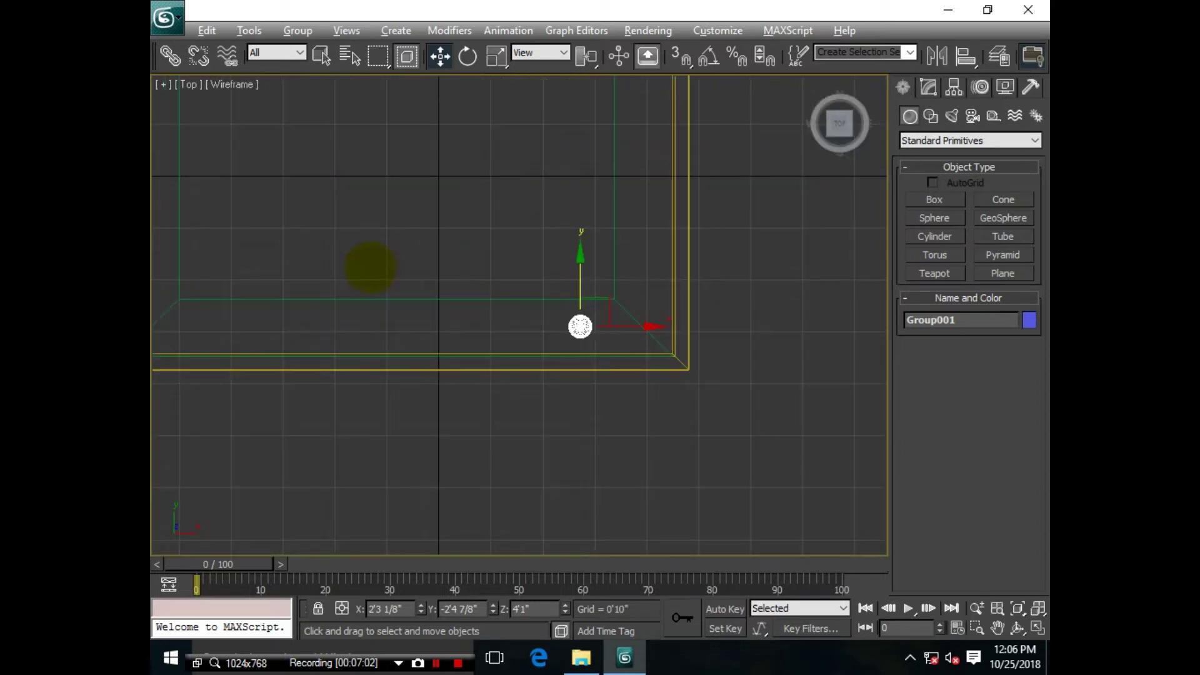
{"action": "scroll", "coordinate": [654, 369], "scroll_direction": "down", "scroll_amount": 2}
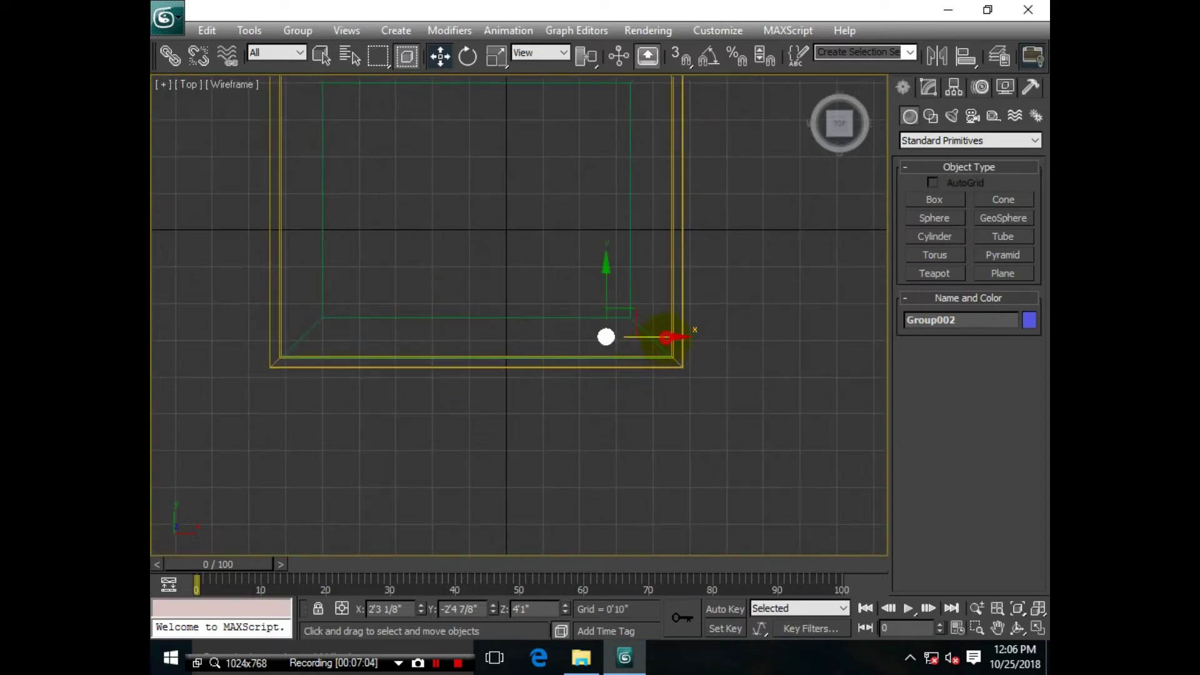
{"action": "left_click_drag", "start_coordinate": [606, 337], "coordinate": [544, 337], "text": "shift"}
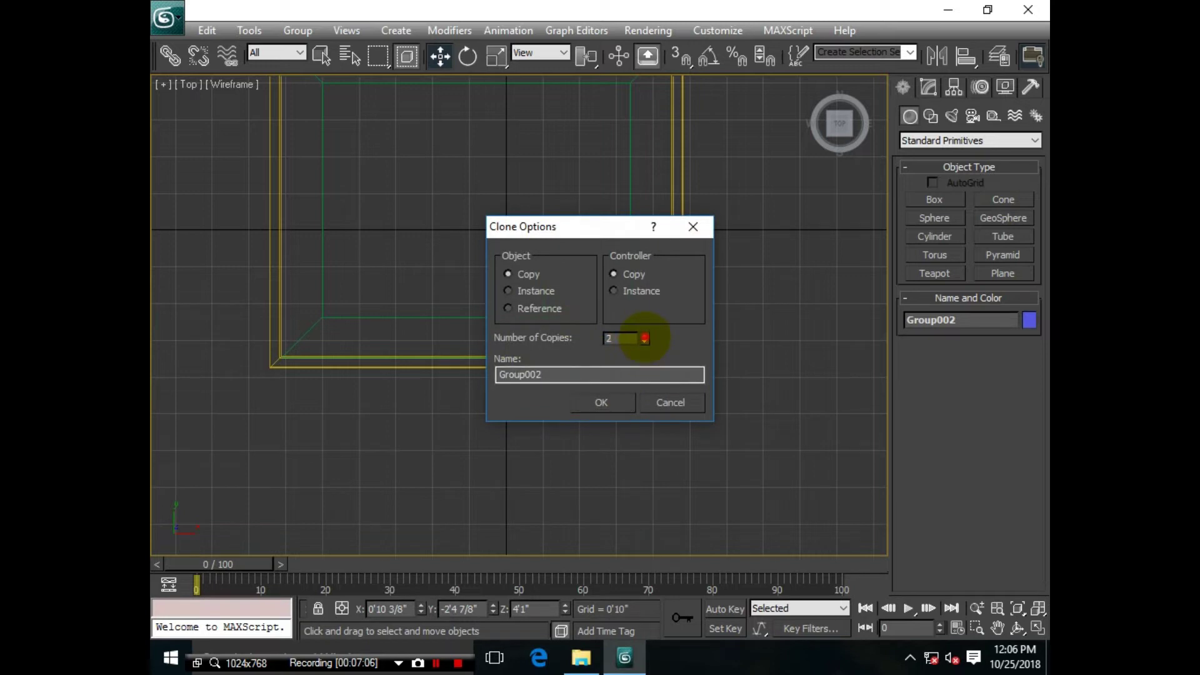
Step: Finish the five-light front row and copy the whole row to the back wall
{"action": "left_click", "coordinate": [601, 402]}
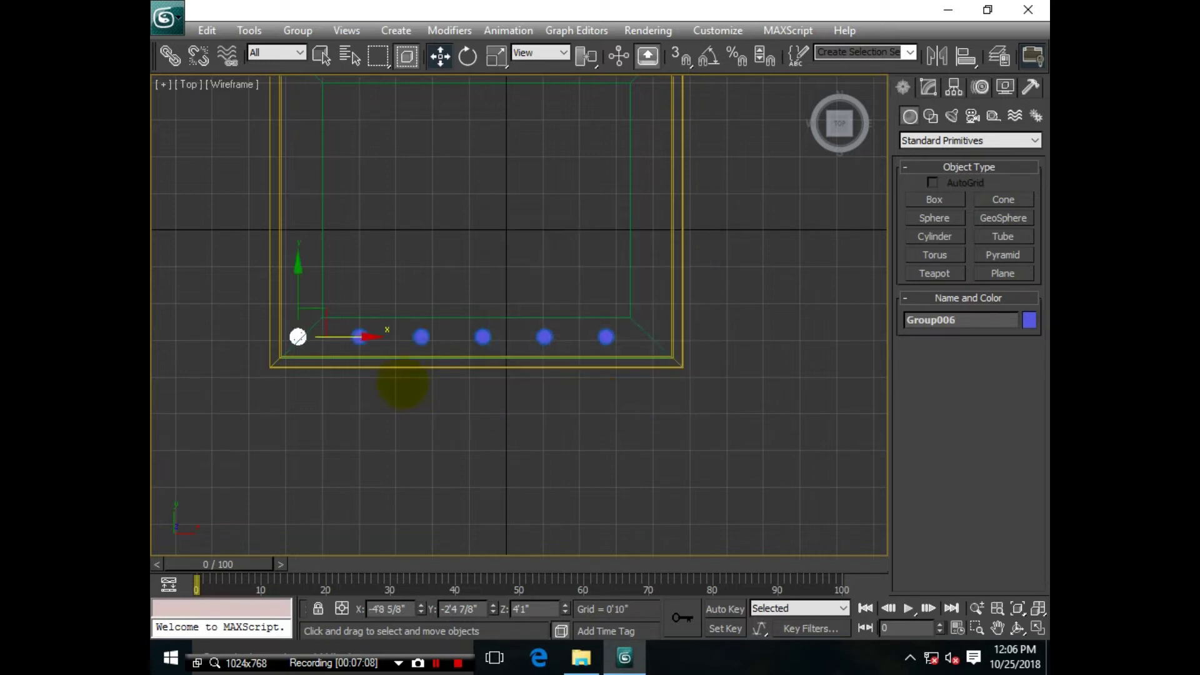
{"action": "key", "text": "Delete"}
{"action": "left_click", "coordinate": [599, 337]}
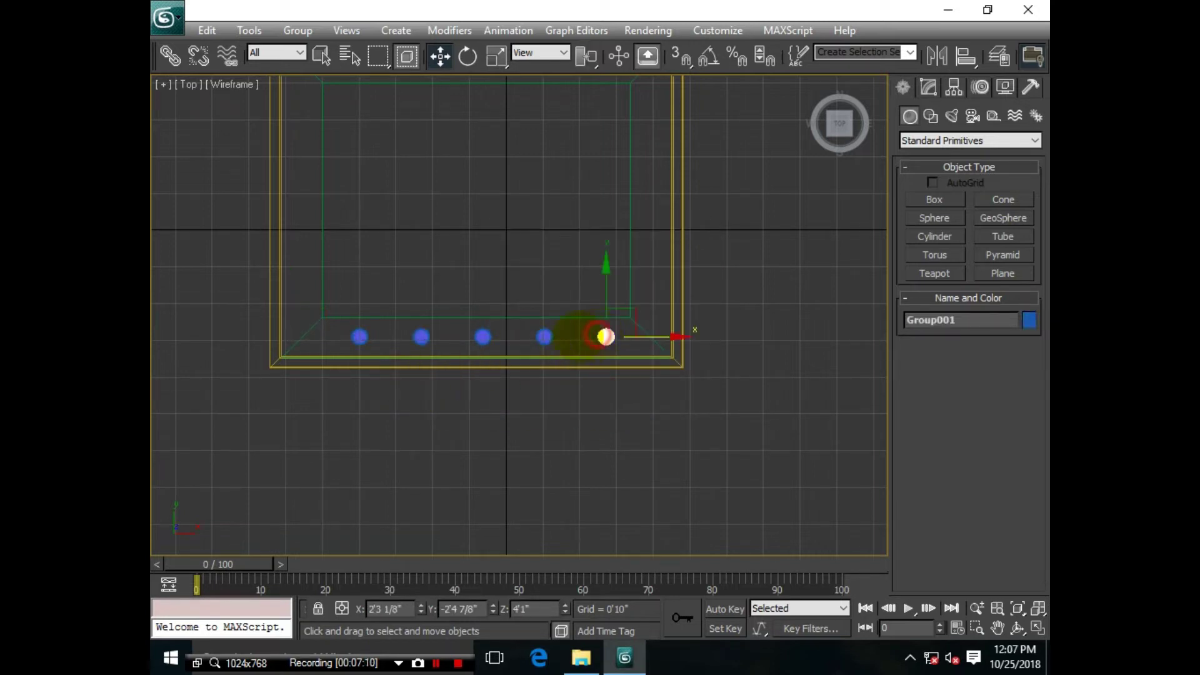
{"action": "left_click", "coordinate": [544, 337], "text": "ctrl"}
{"action": "left_click", "coordinate": [482, 337], "text": "ctrl"}
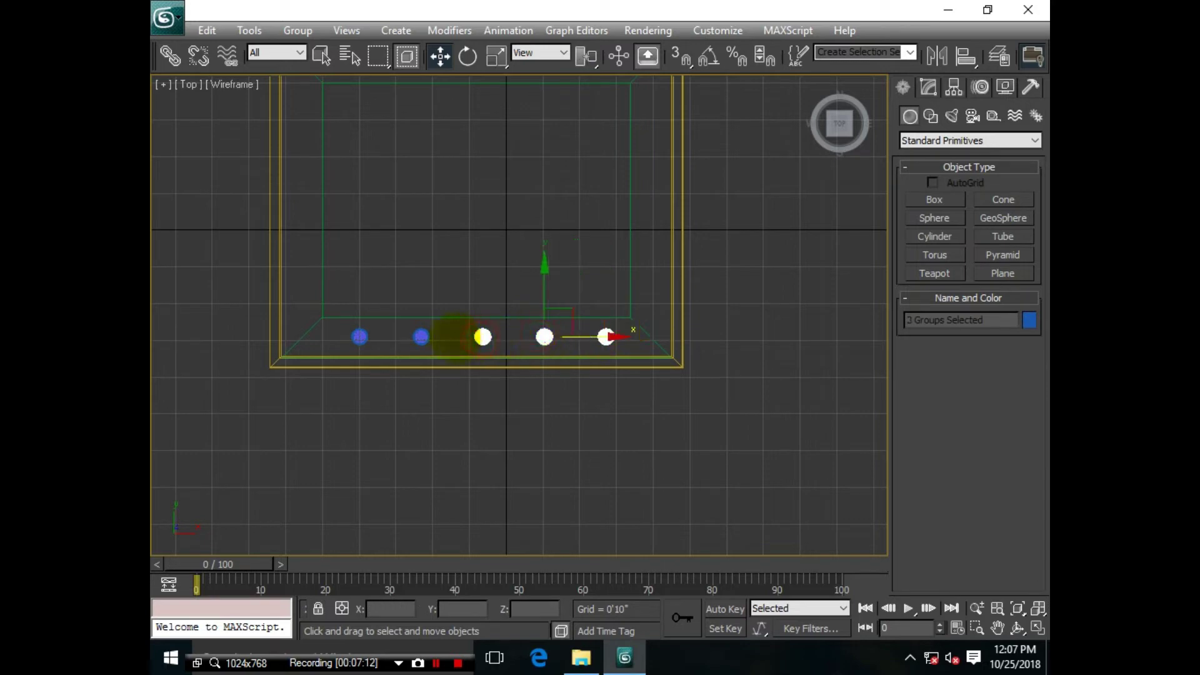
{"action": "left_click", "coordinate": [421, 337], "text": "ctrl"}
{"action": "left_click", "coordinate": [361, 338], "text": "ctrl"}
{"action": "middle_click_drag", "start_coordinate": [557, 384], "coordinate": [527, 446]}
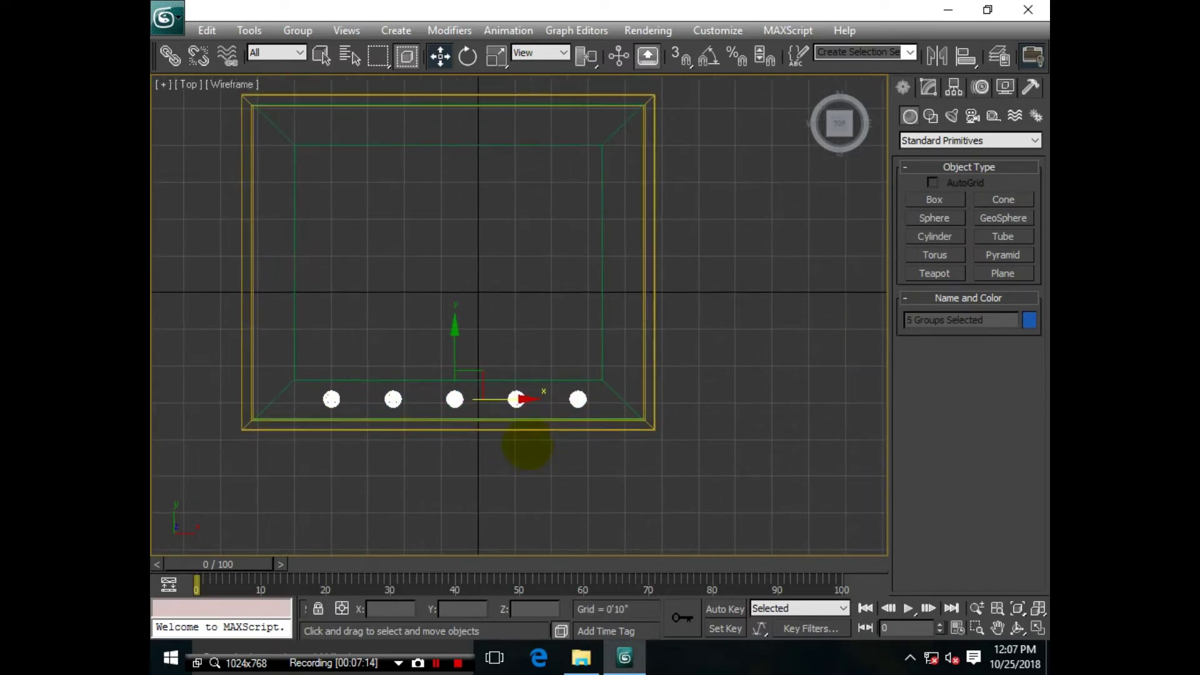
{"action": "left_click_drag", "start_coordinate": [455, 353], "coordinate": [469, 84], "text": "shift"}
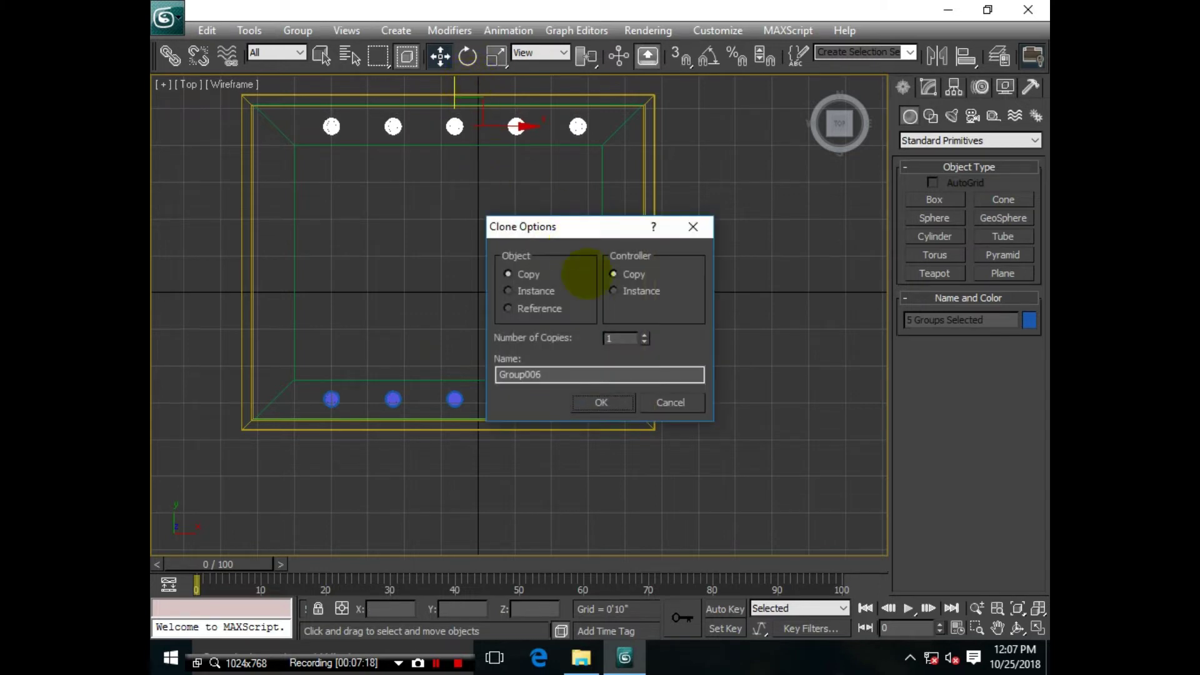
{"action": "left_click", "coordinate": [601, 400]}
Step: Copy the back-left light down the left wall to build a five-light column
{"action": "mouse_move", "coordinate": [448, 255]}
{"action": "middle_mouse_down"}
{"action": "mouse_move", "coordinate": [452, 270]}
{"action": "mouse_move", "coordinate": [399, 322]}
{"action": "middle_mouse_up"}
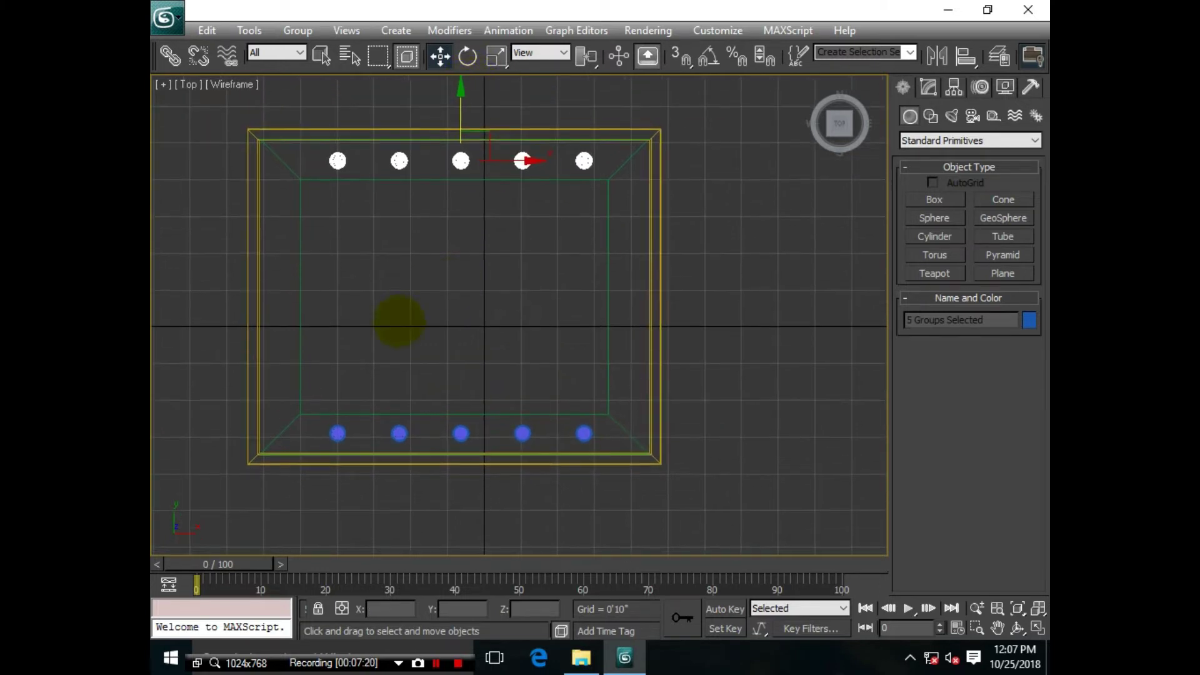
{"action": "left_click", "coordinate": [338, 161]}
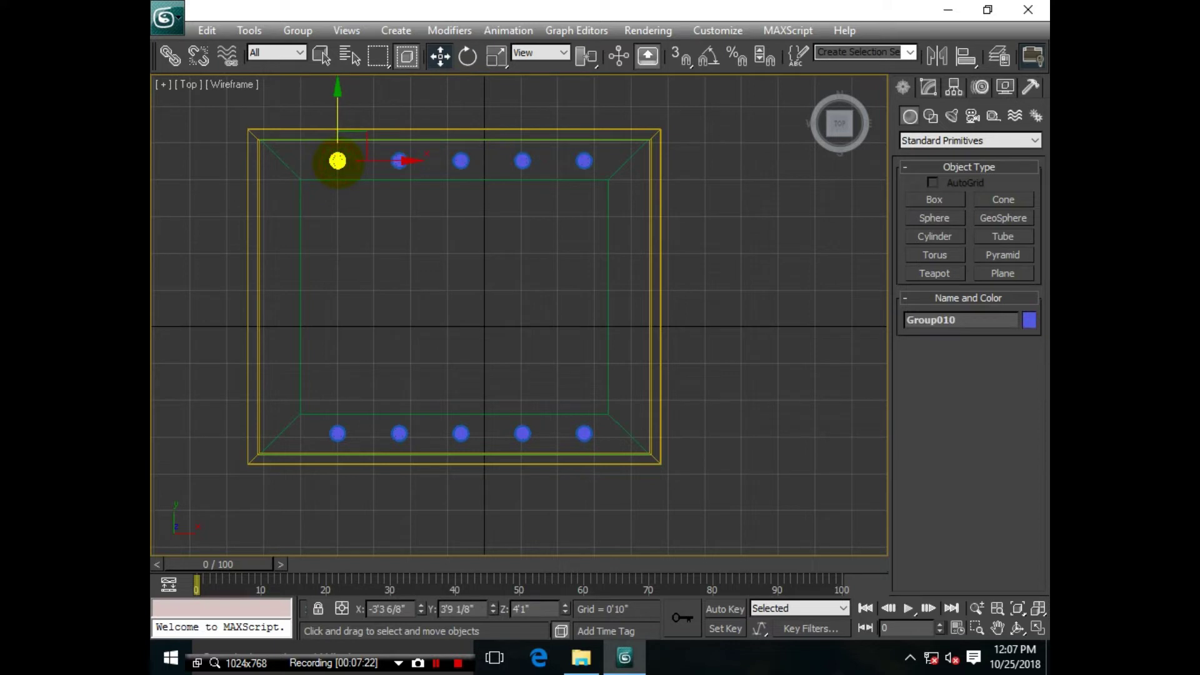
{"action": "left_click_drag", "start_coordinate": [342, 149], "coordinate": [302, 164], "text": "shift"}
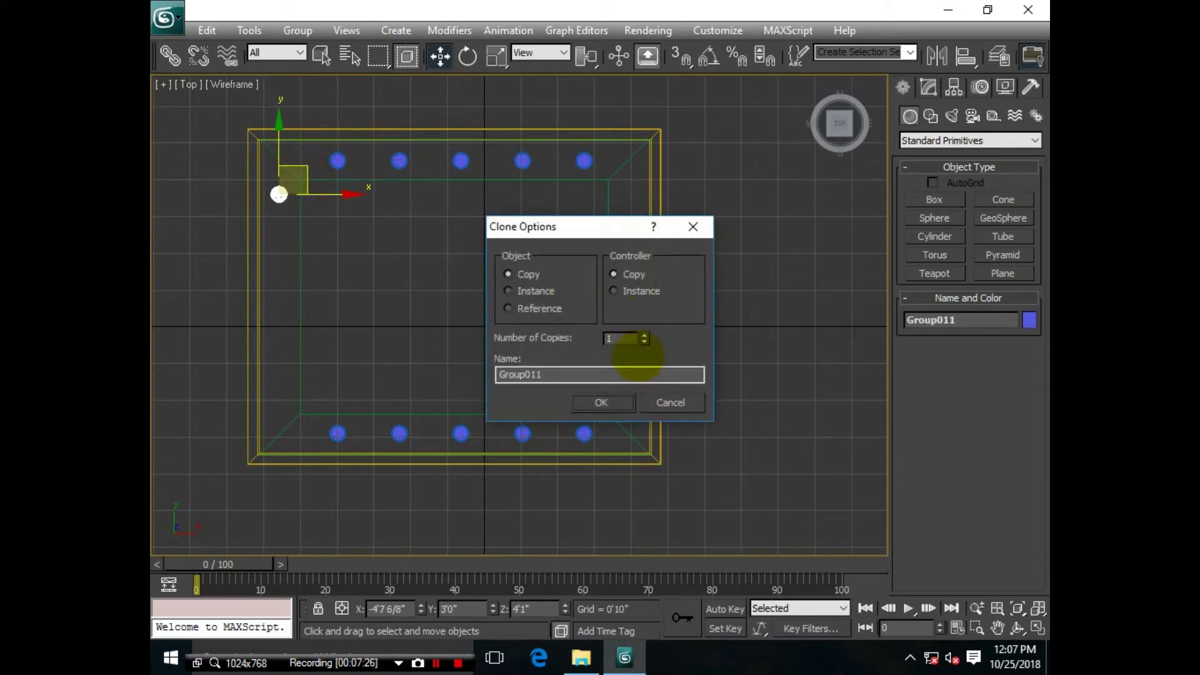
{"action": "left_click", "coordinate": [605, 404]}
{"action": "middle_click_drag", "start_coordinate": [269, 284], "coordinate": [344, 208]}
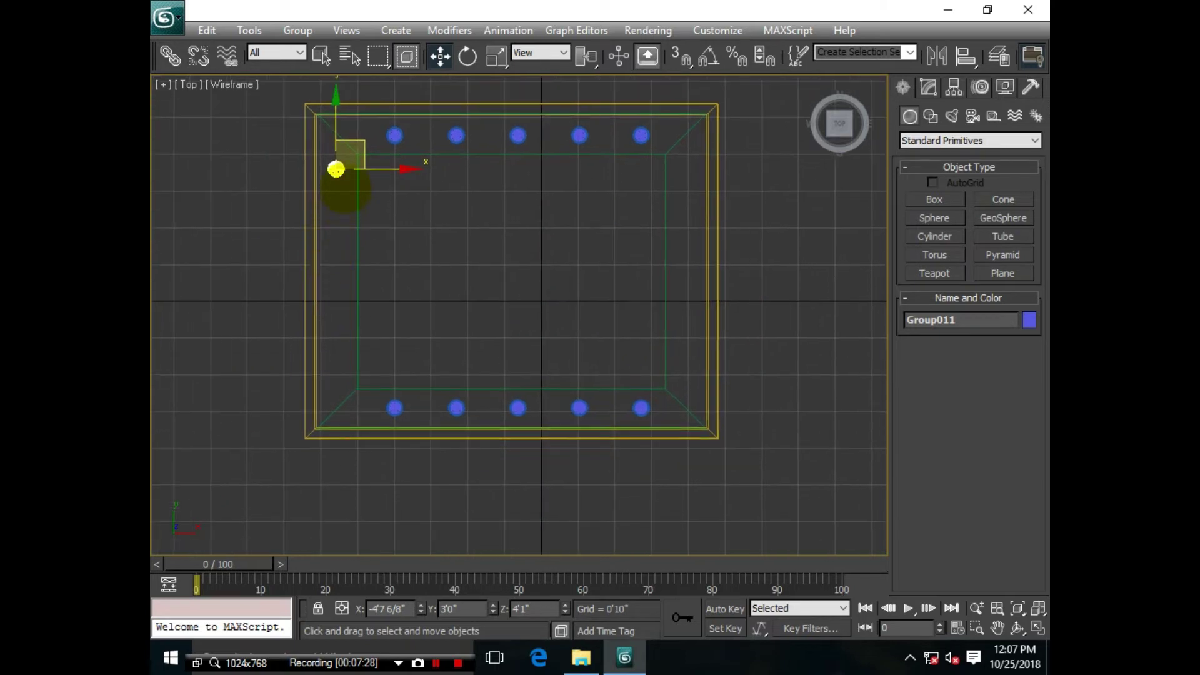
{"action": "left_click_drag", "start_coordinate": [336, 169], "coordinate": [336, 223], "text": "shift"}
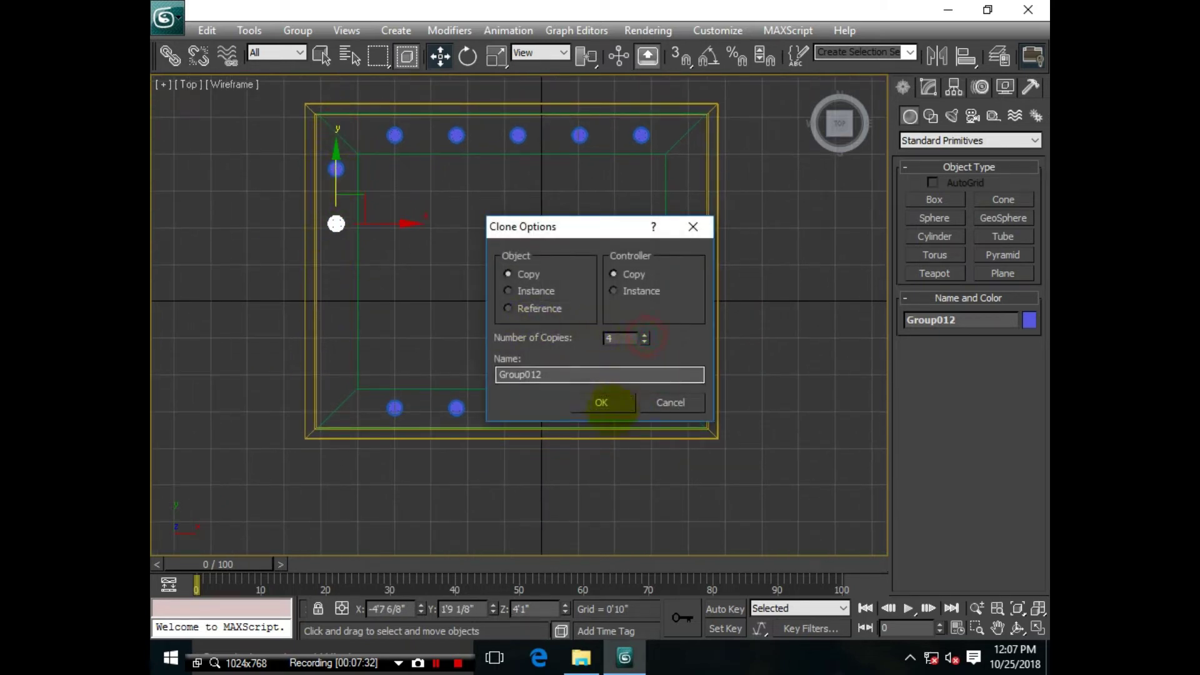
{"action": "left_click", "coordinate": [601, 402]}
Step: Copy the five-light left column across to the right wall
{"action": "middle_click_drag", "start_coordinate": [534, 350], "coordinate": [540, 335]}
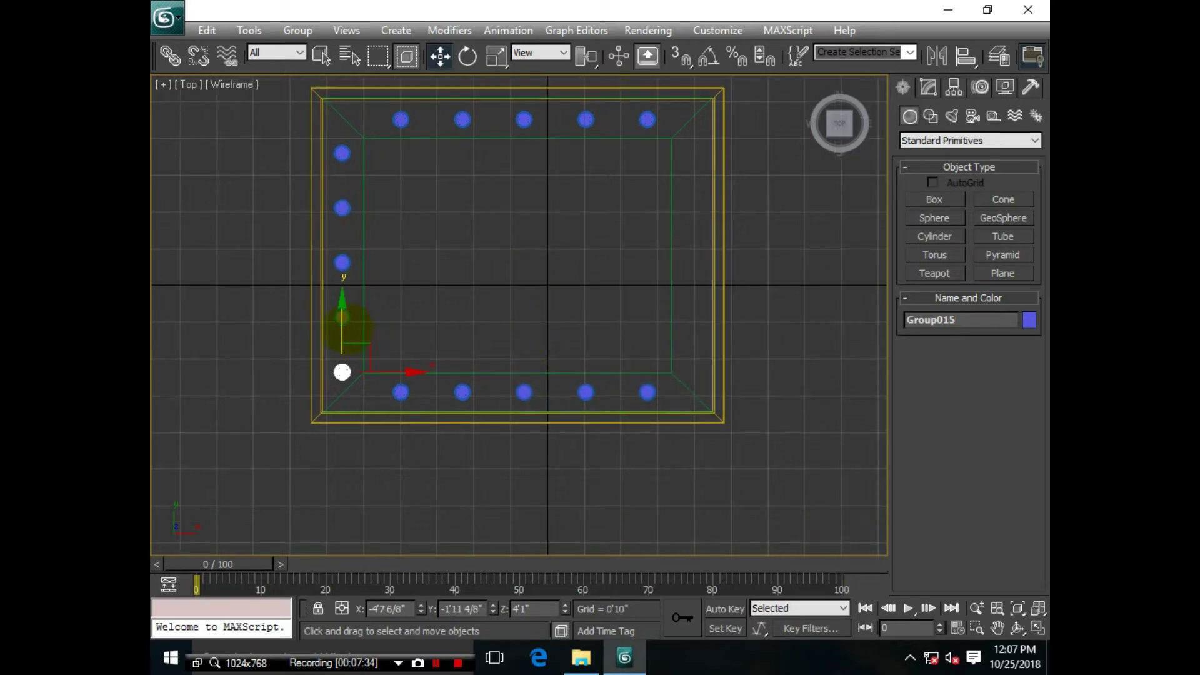
{"action": "left_click", "coordinate": [342, 317], "text": "ctrl"}
{"action": "left_click", "coordinate": [342, 262], "text": "ctrl"}
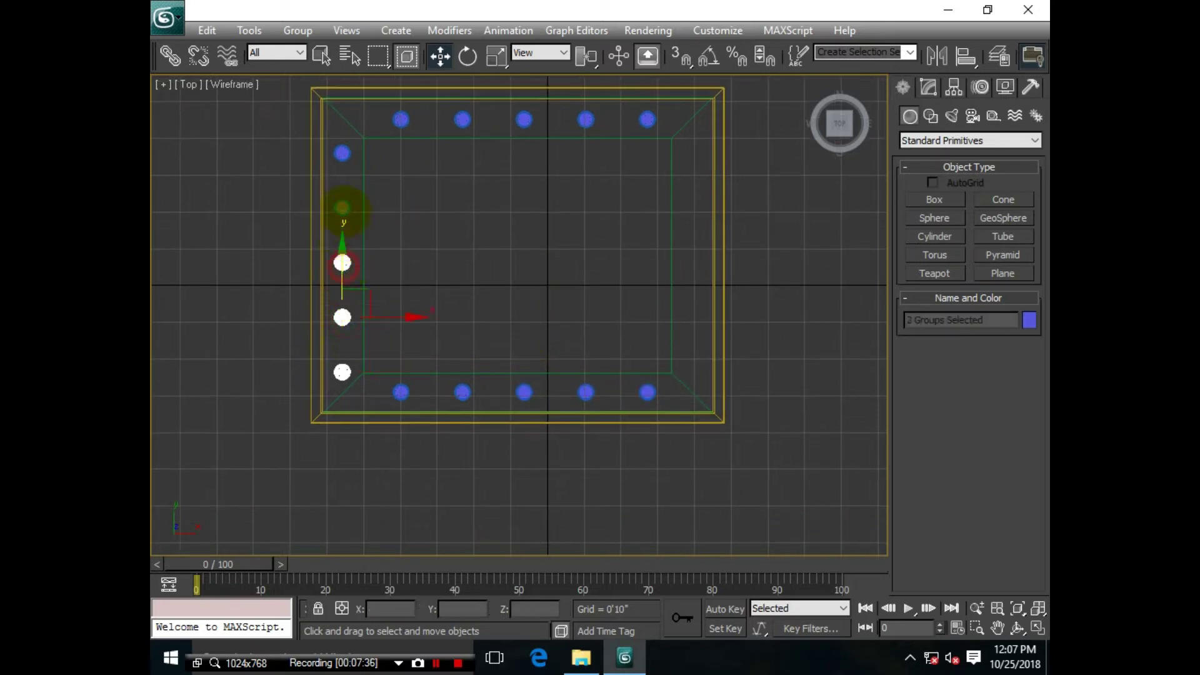
{"action": "left_click", "coordinate": [342, 209], "text": "ctrl"}
{"action": "left_click", "coordinate": [343, 157], "text": "ctrl"}
{"action": "left_click_drag", "start_coordinate": [348, 239], "coordinate": [348, 232]}
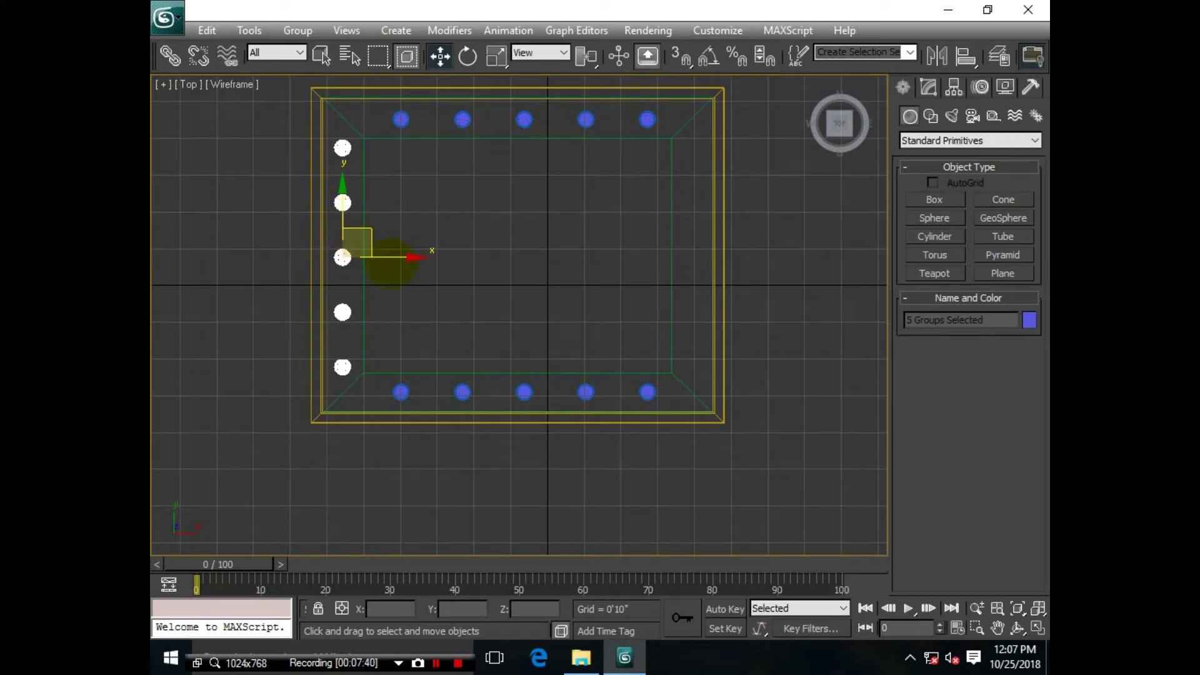
{"action": "left_click_drag", "start_coordinate": [390, 259], "coordinate": [741, 259]}
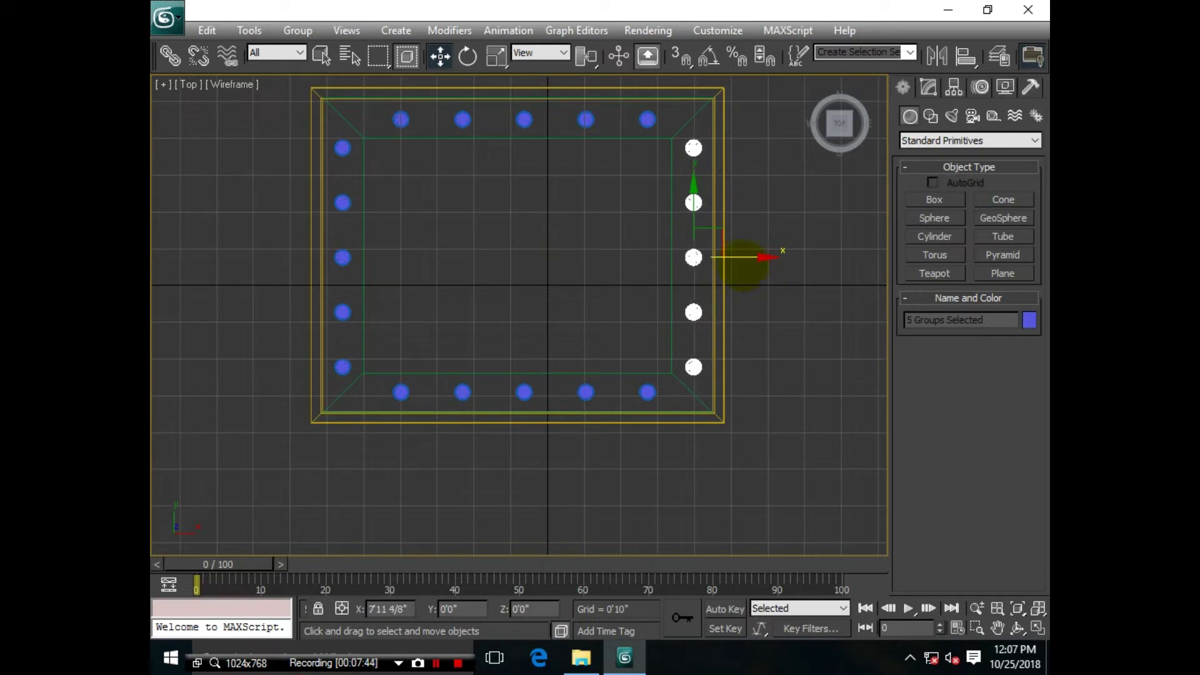
{"action": "left_click", "coordinate": [612, 400]}
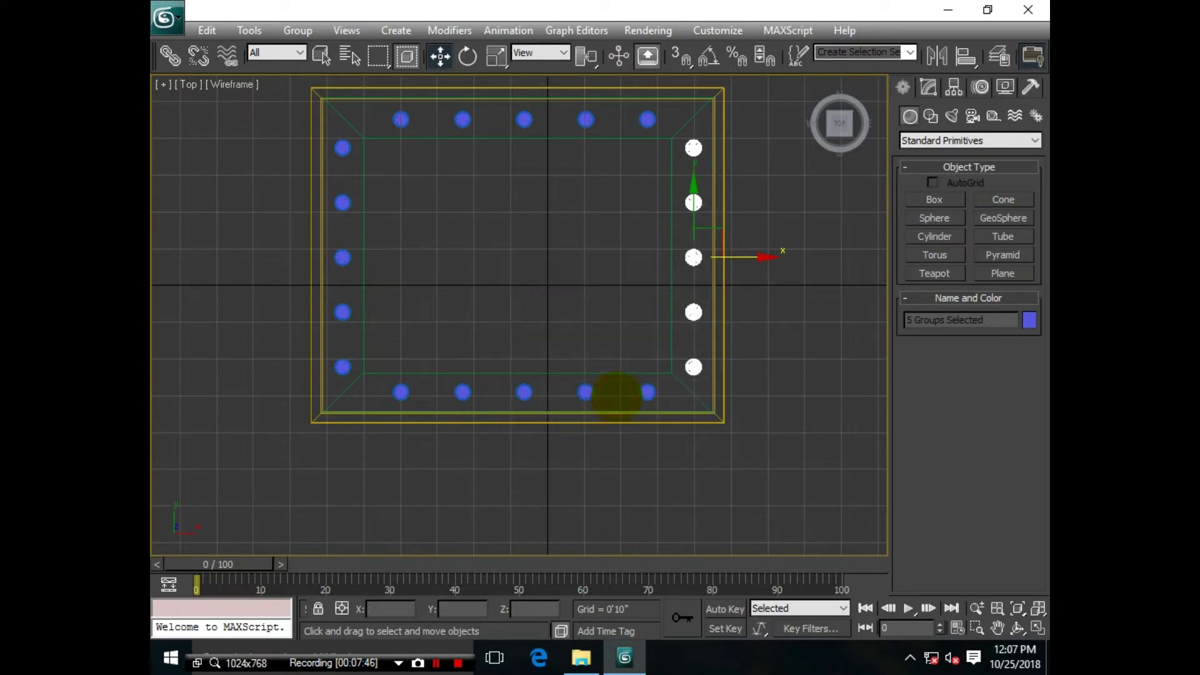
{"action": "key", "text": "alt+w"}
Step: Orbit the perspective view and centre the room in a maximized Top view
{"action": "middle_click", "coordinate": [713, 416]}
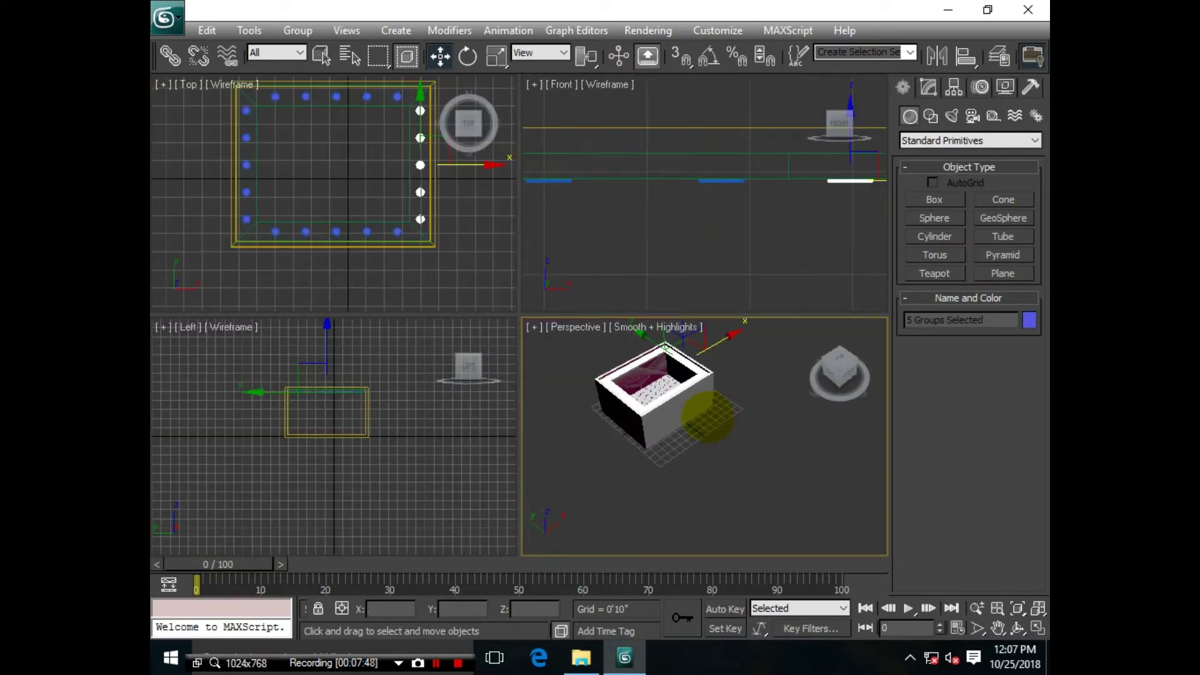
{"action": "middle_click_drag", "start_coordinate": [769, 380], "coordinate": [806, 350], "text": "alt"}
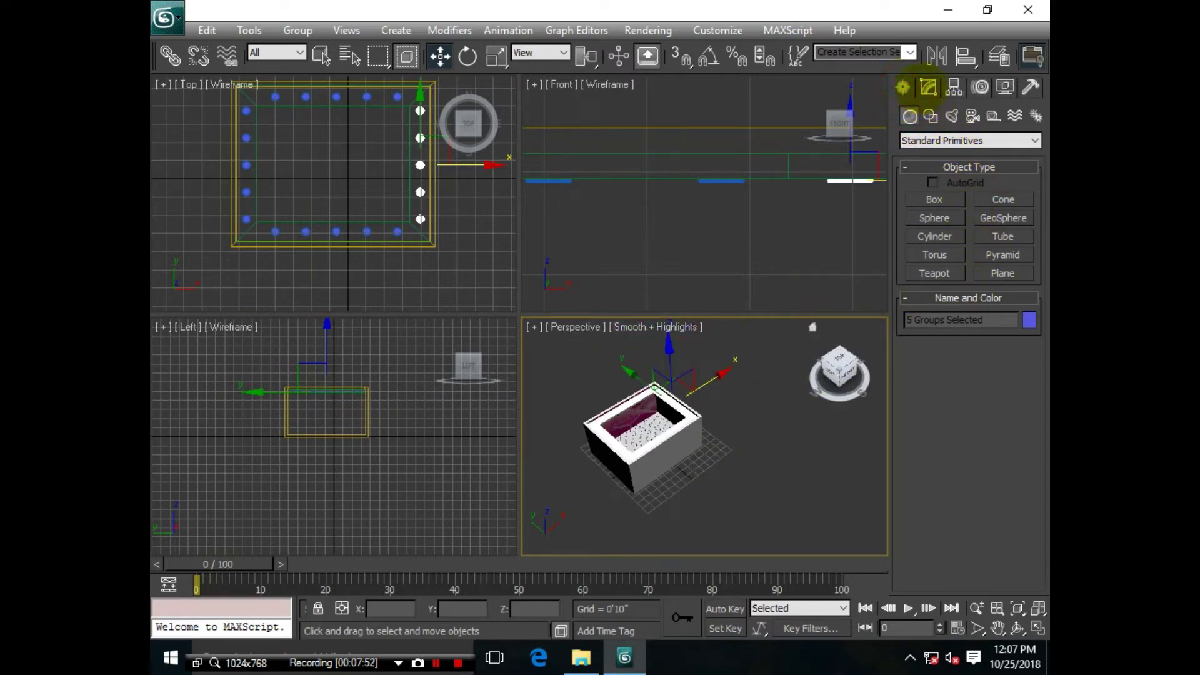
{"action": "left_click", "coordinate": [929, 87]}
{"action": "left_click", "coordinate": [903, 87]}
{"action": "middle_click_drag", "start_coordinate": [418, 212], "coordinate": [406, 243]}
{"action": "key", "text": "alt+w"}
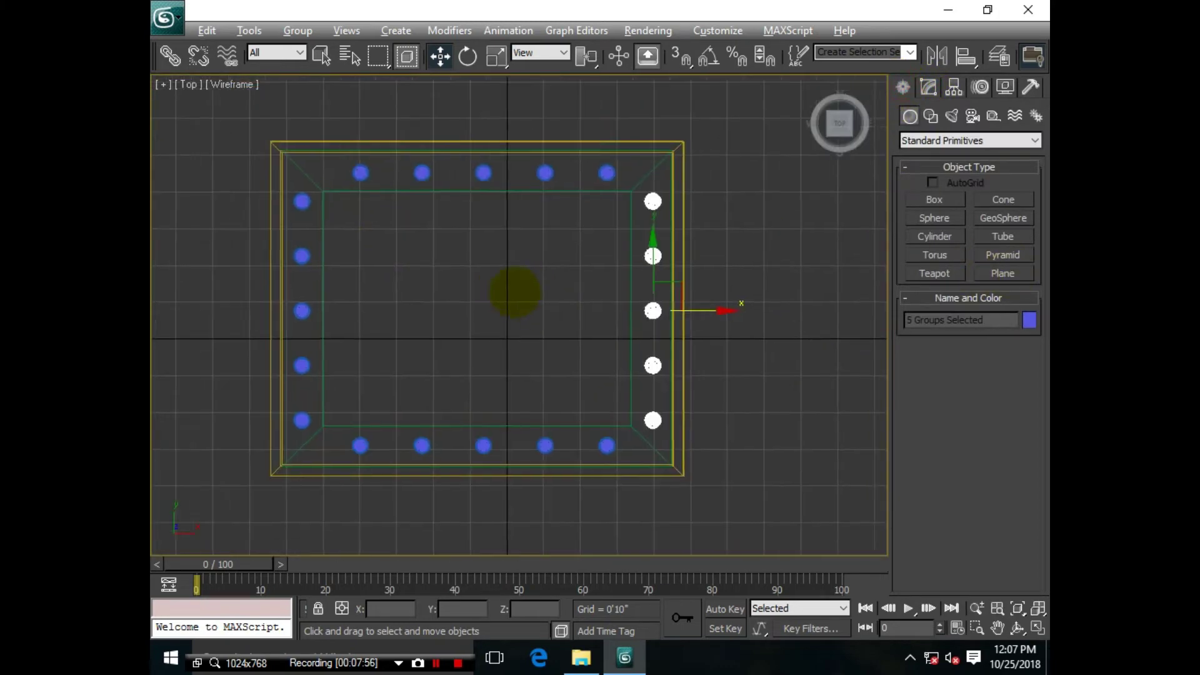
Step: Trace a rectangle snapped to the room's outer corners, with renderer/viewport display off
{"action": "left_click", "coordinate": [929, 87]}
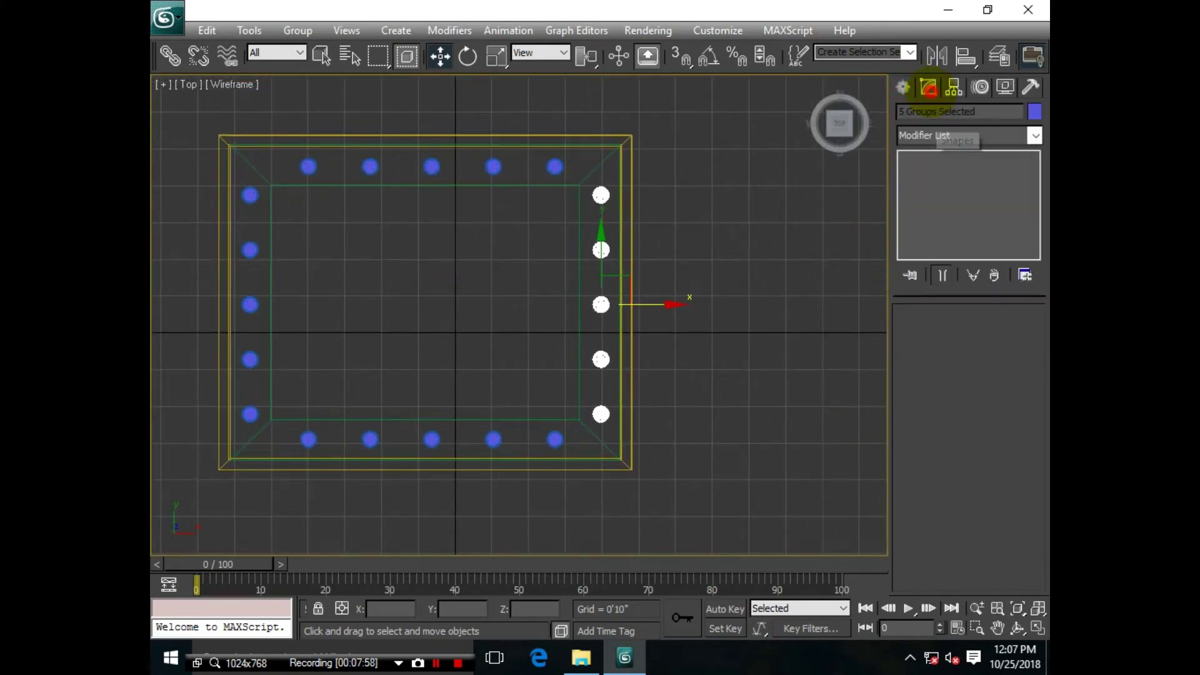
{"action": "left_click", "coordinate": [903, 87]}
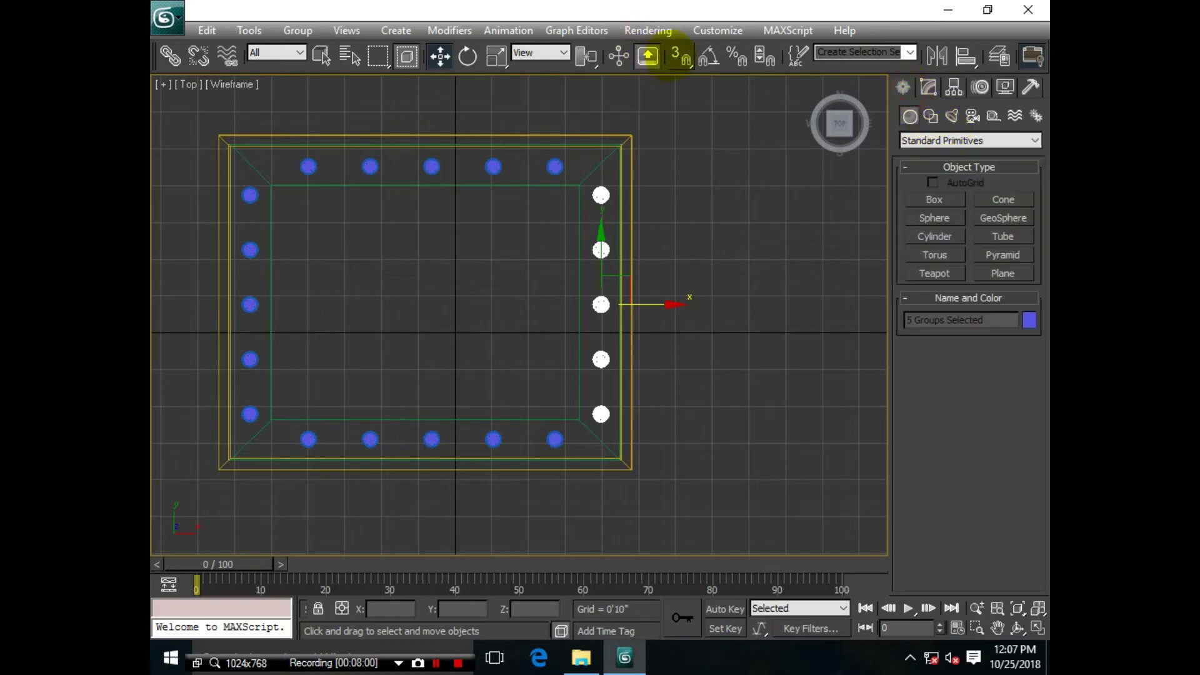
{"action": "left_click", "coordinate": [931, 115]}
{"action": "left_click", "coordinate": [1005, 214]}
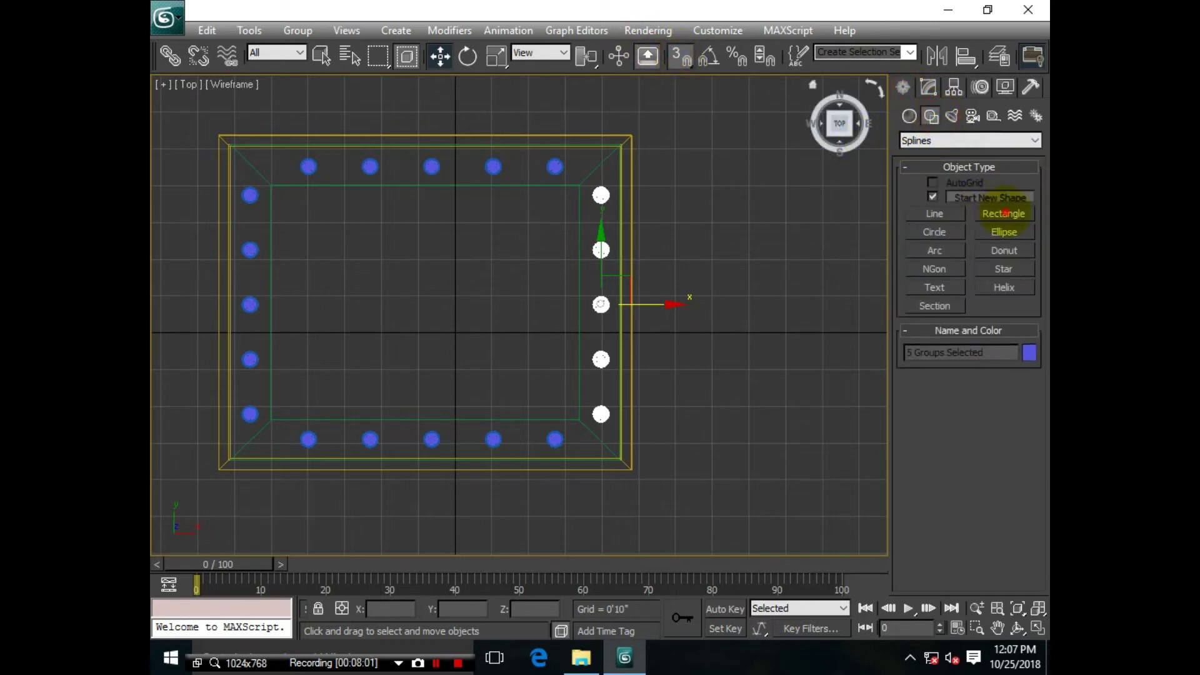
{"action": "left_click_drag", "start_coordinate": [220, 135], "coordinate": [632, 470]}
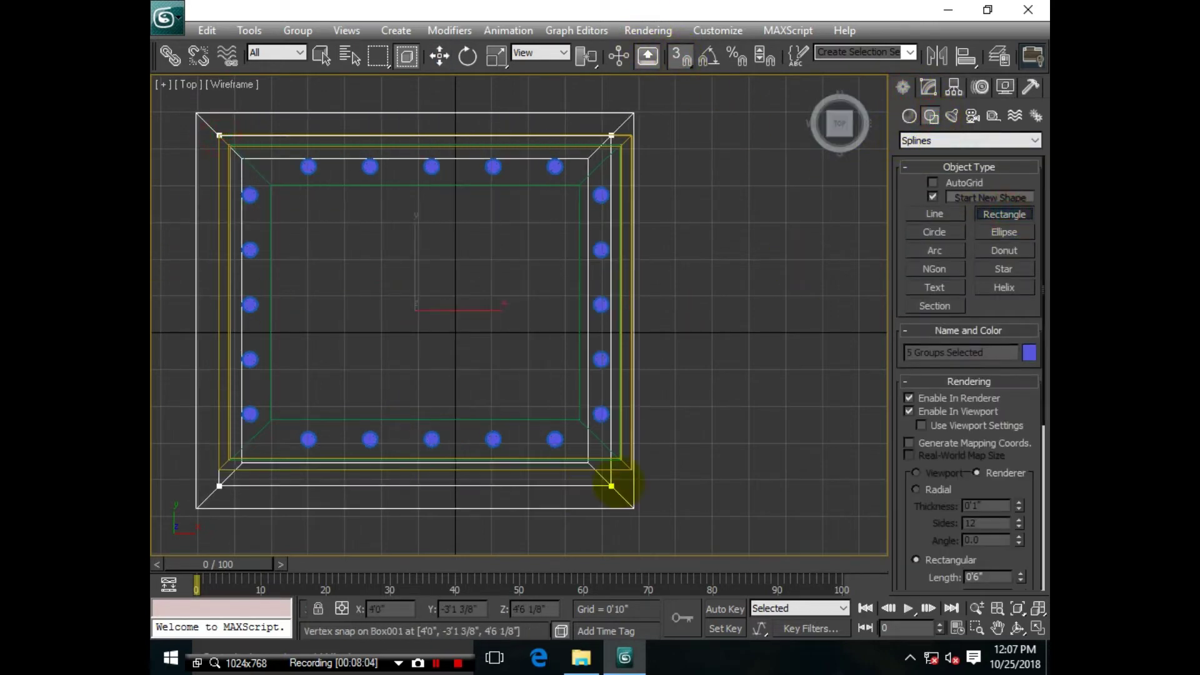
{"action": "left_click", "coordinate": [909, 398]}
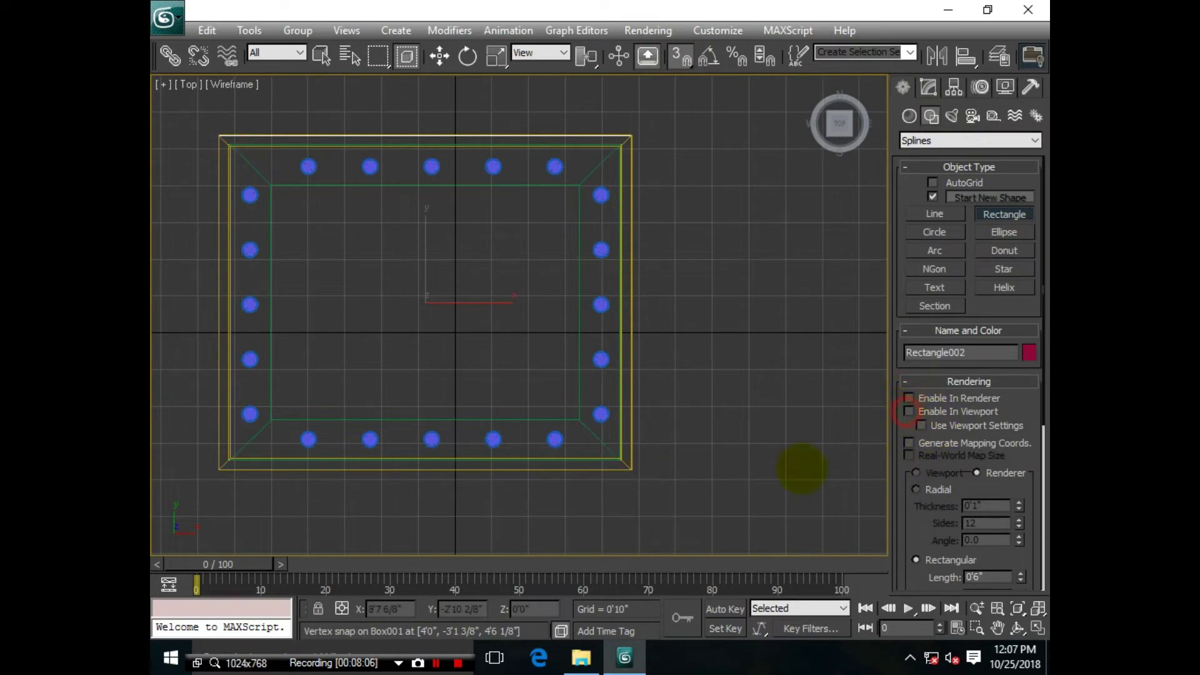
{"action": "key", "text": "alt+w"}
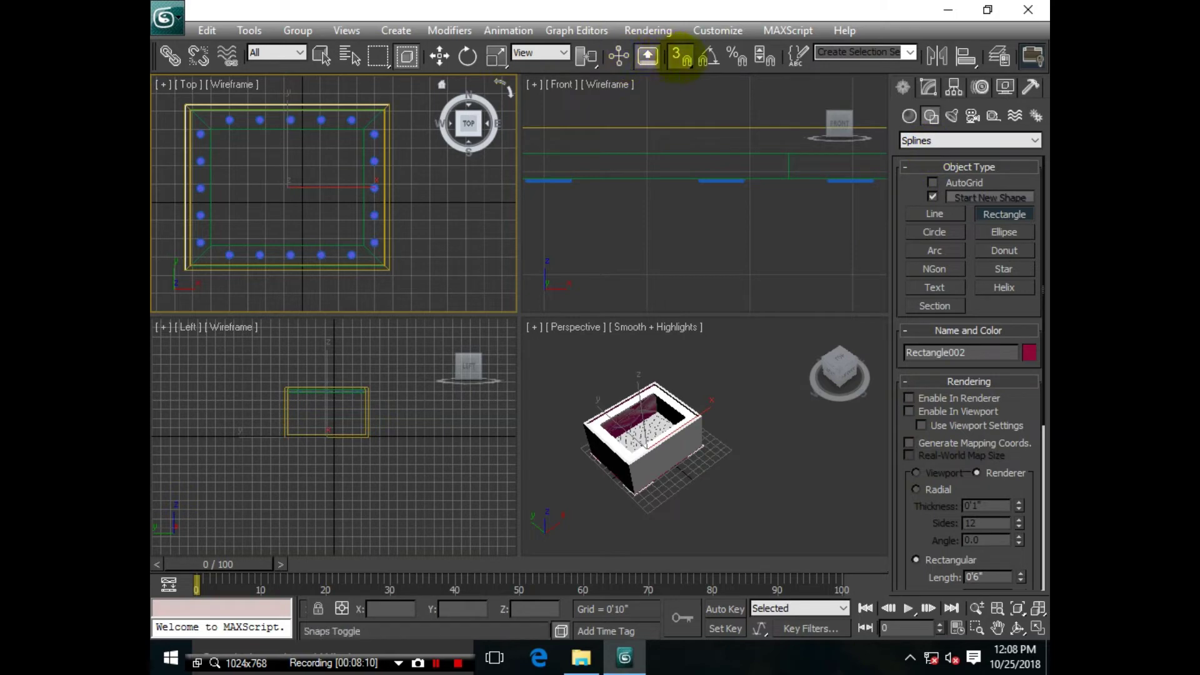
Step: Move the rectangle up to the wall tops in the Front view
{"action": "left_click", "coordinate": [439, 56]}
{"action": "left_click", "coordinate": [651, 211]}
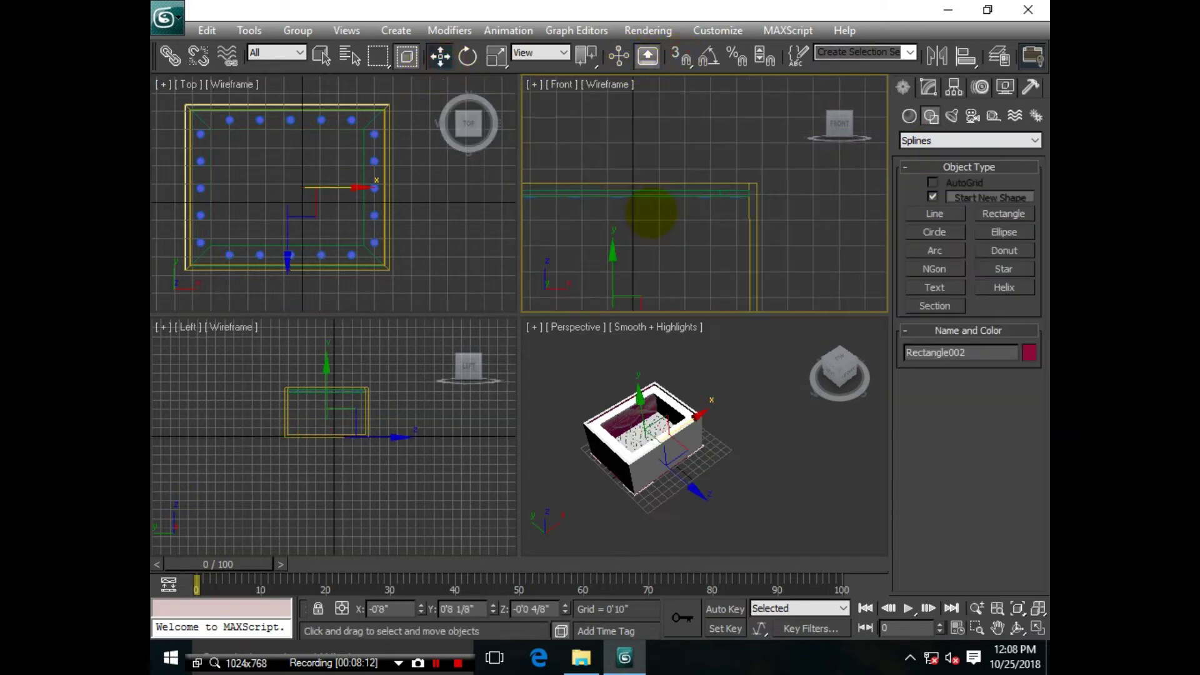
{"action": "left_click_drag", "start_coordinate": [651, 212], "coordinate": [664, 137]}
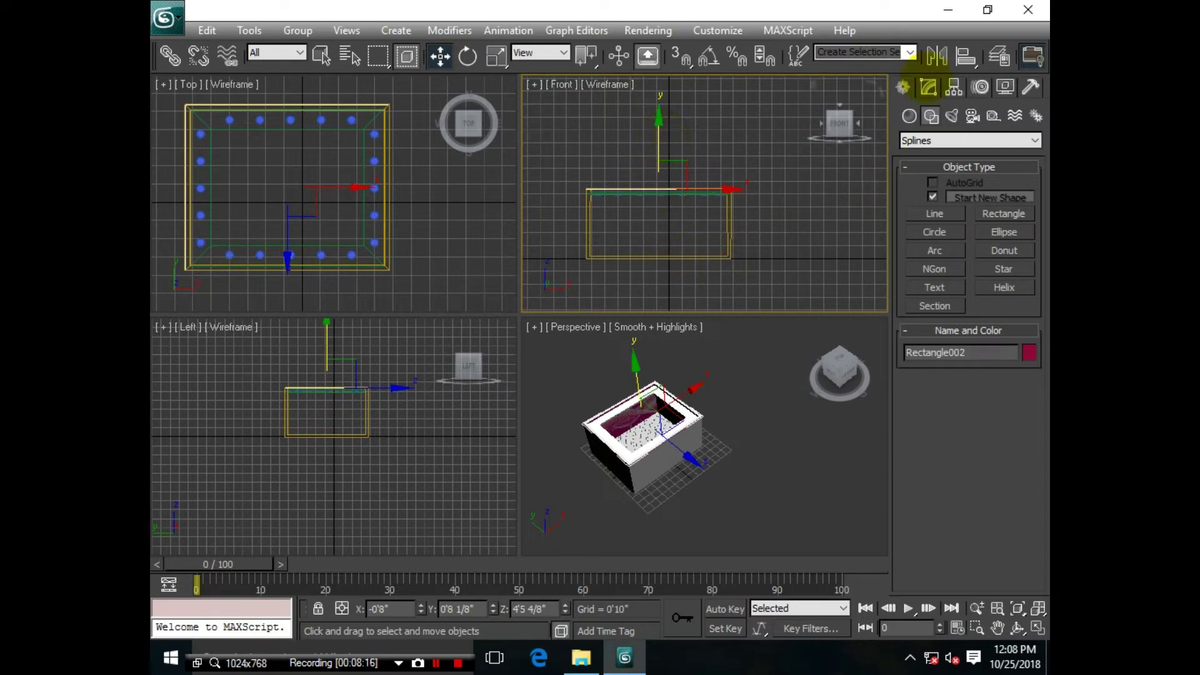
{"action": "left_click", "coordinate": [929, 87]}
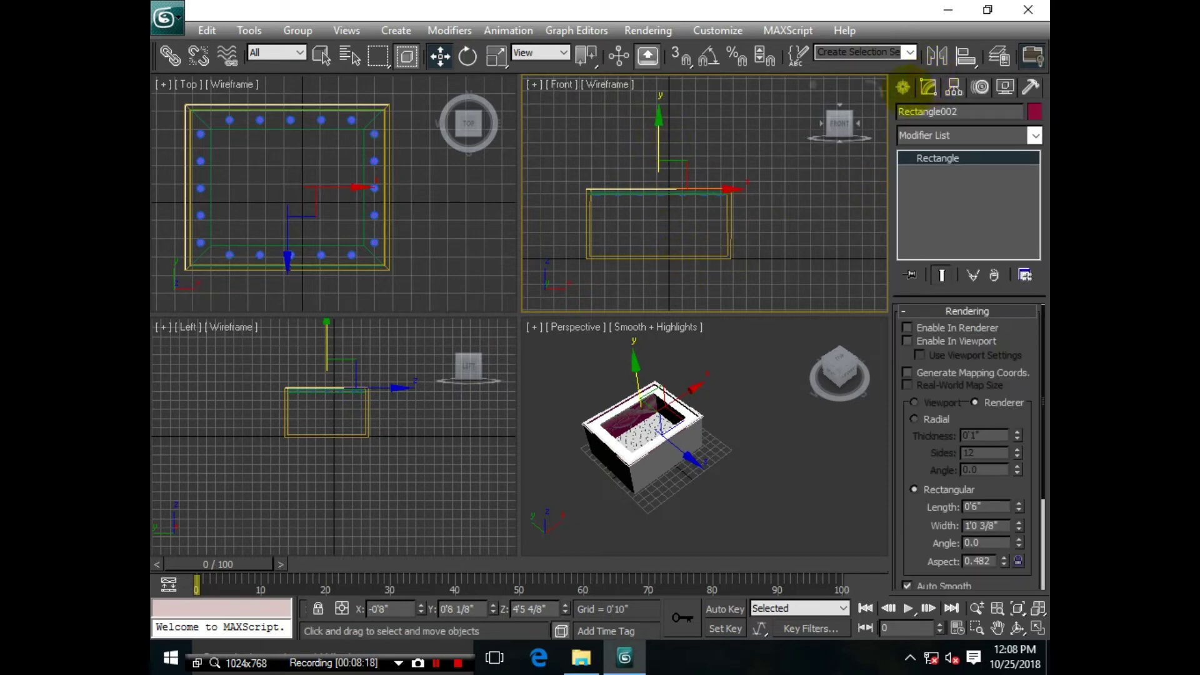
Step: Extrude the rectangle 0'2 4/8" thick with 2 segments
{"action": "left_click", "coordinate": [903, 87]}
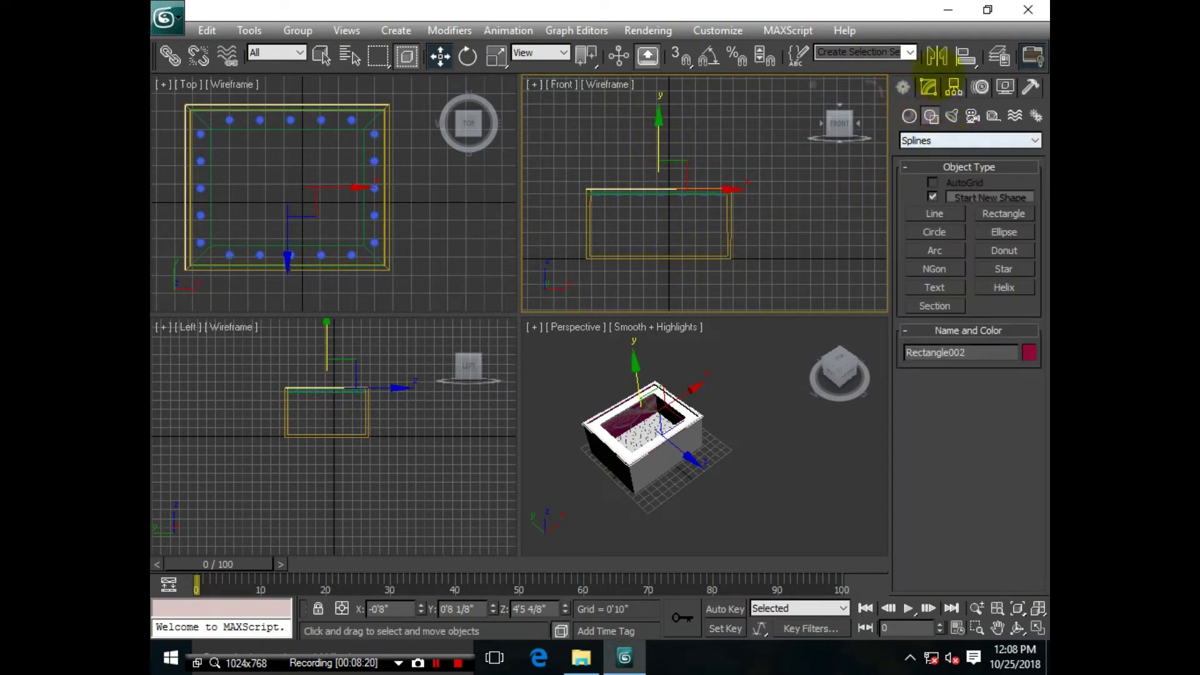
{"action": "left_click", "coordinate": [929, 87]}
{"action": "left_click", "coordinate": [958, 136]}
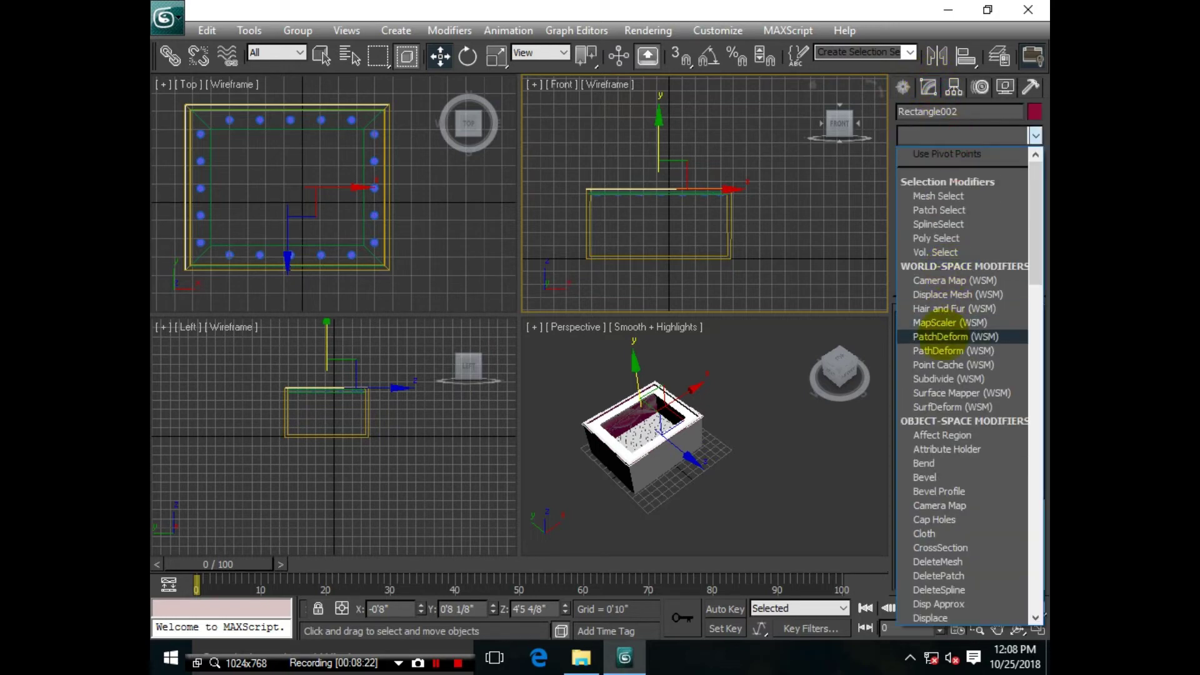
{"action": "scroll", "coordinate": [938, 332], "scroll_direction": "down", "scroll_amount": 3}
{"action": "scroll", "coordinate": [938, 375], "scroll_direction": "down", "scroll_amount": 2}
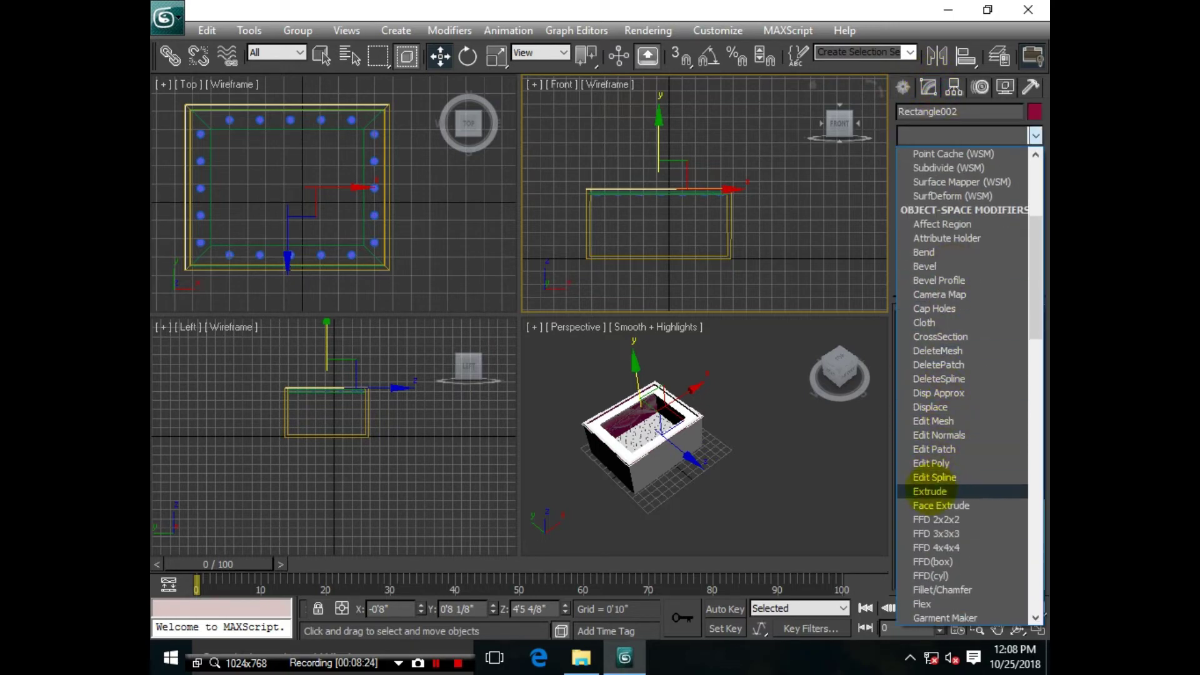
{"action": "left_click", "coordinate": [931, 492]}
{"action": "type", "text": "2"}
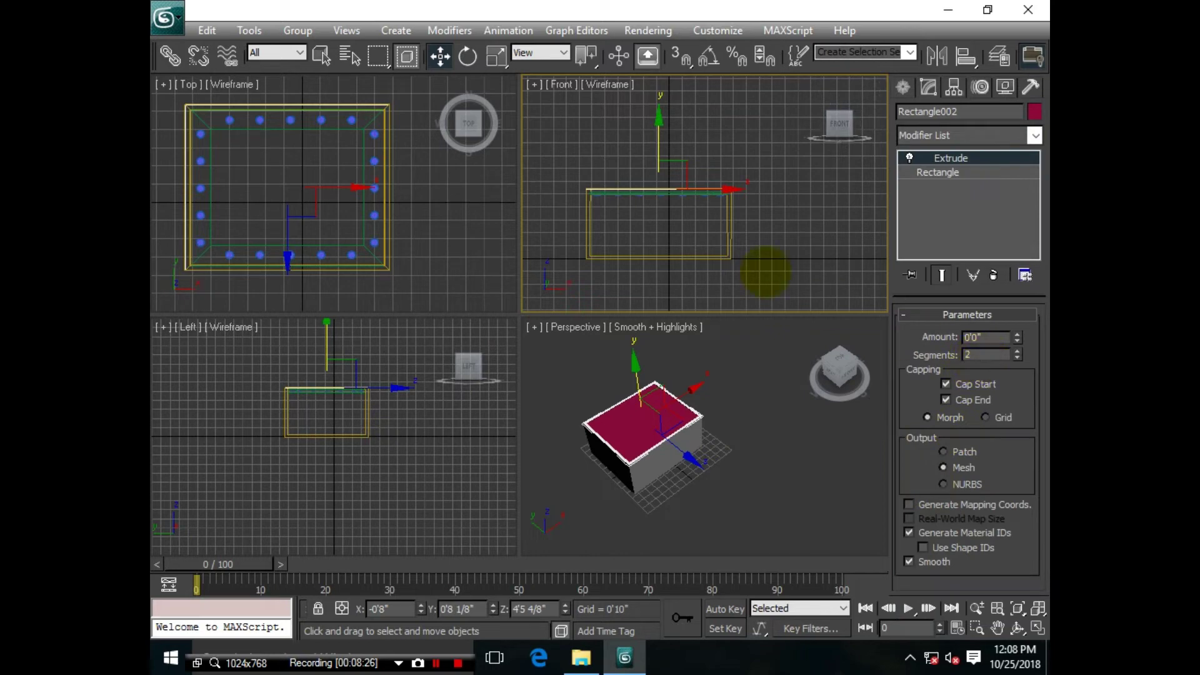
{"action": "scroll", "coordinate": [668, 192], "scroll_direction": "up", "scroll_amount": 3}
{"action": "middle_click_drag", "start_coordinate": [740, 235], "coordinate": [852, 254]}
{"action": "left_click_drag", "start_coordinate": [1017, 337], "coordinate": [1017, 330]}
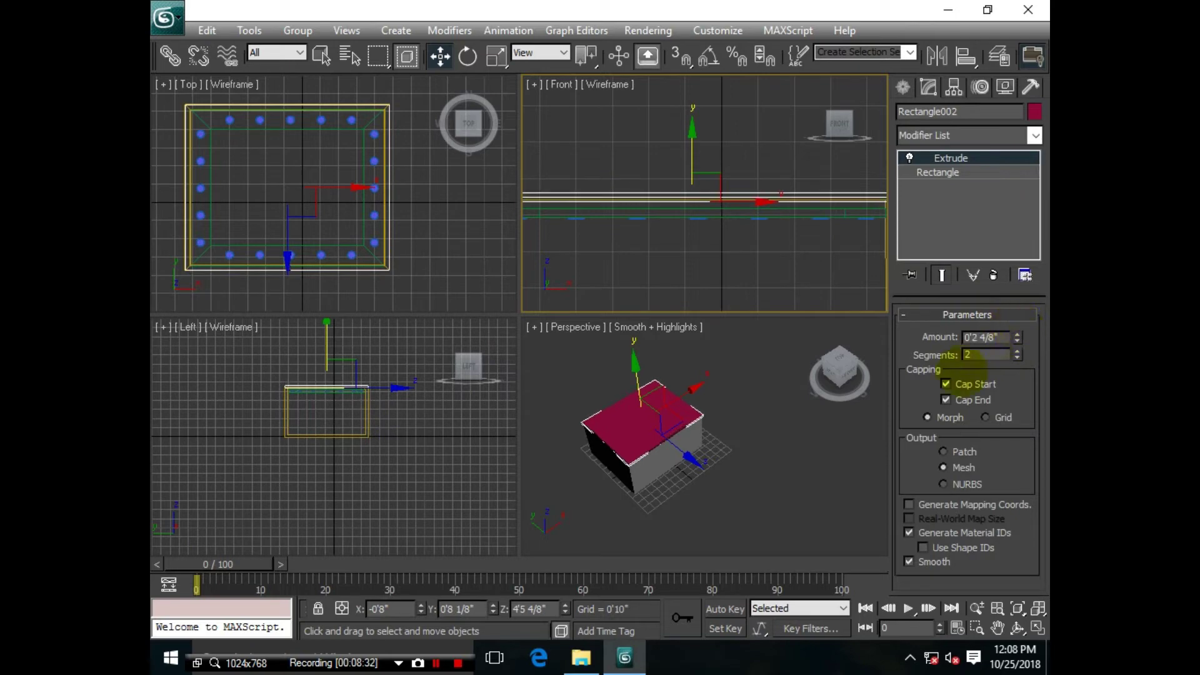
Step: Assign the white Material #1 to the slab via the Material Editor
{"action": "left_click", "coordinate": [816, 431]}
{"action": "key", "text": "m"}
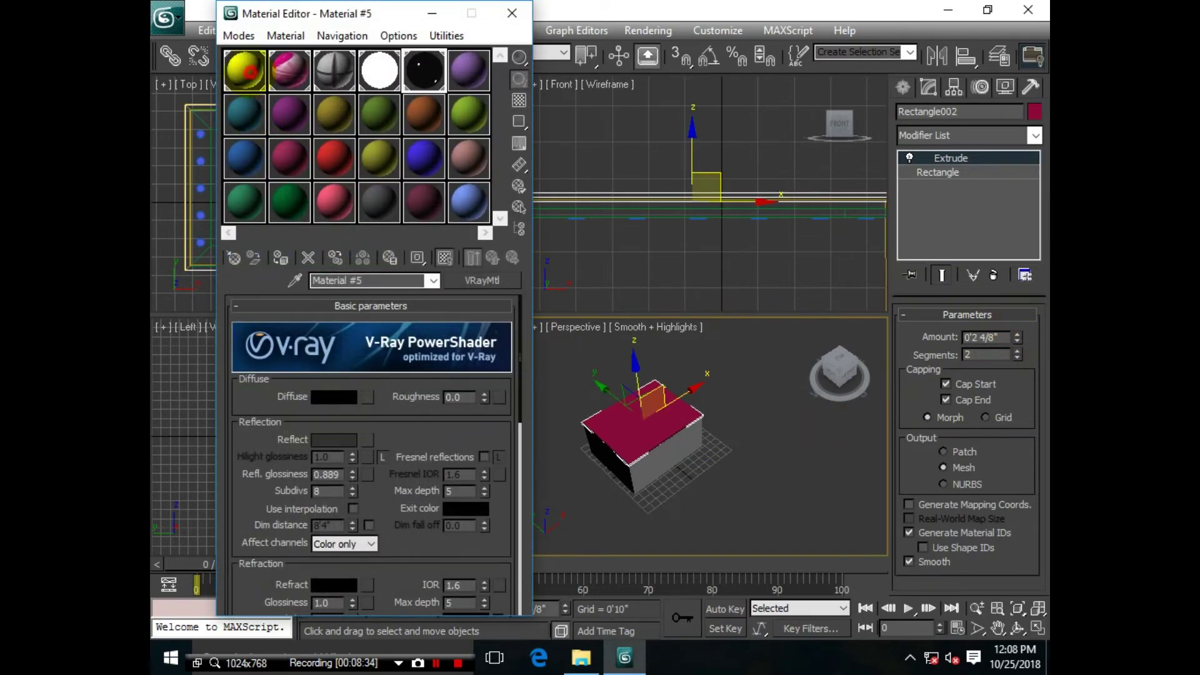
{"action": "left_click", "coordinate": [245, 70]}
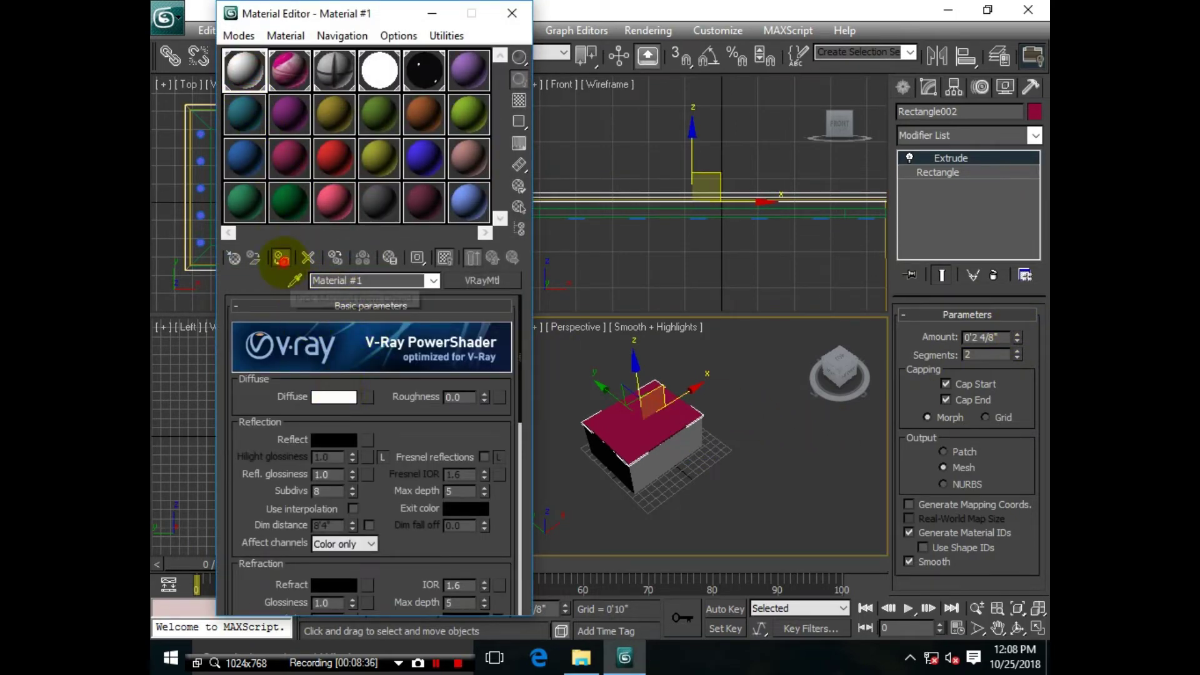
{"action": "left_click", "coordinate": [280, 258]}
{"action": "left_click", "coordinate": [744, 396]}
{"action": "left_click", "coordinate": [512, 13]}
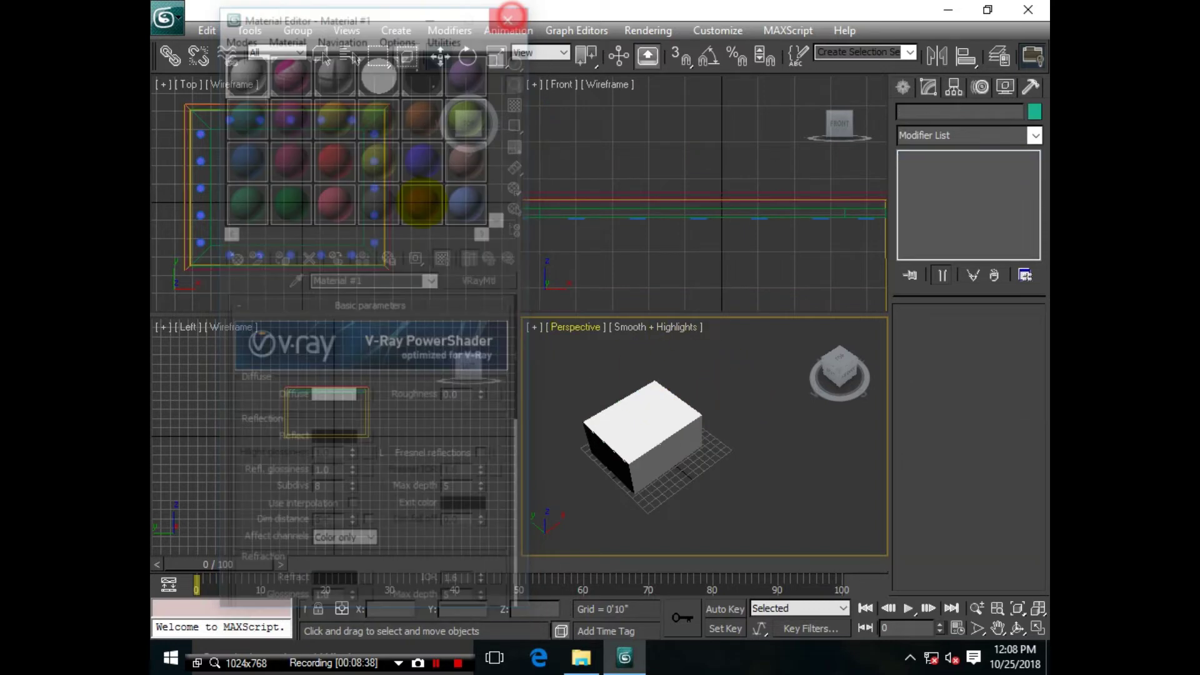
{"action": "left_click", "coordinate": [322, 283]}
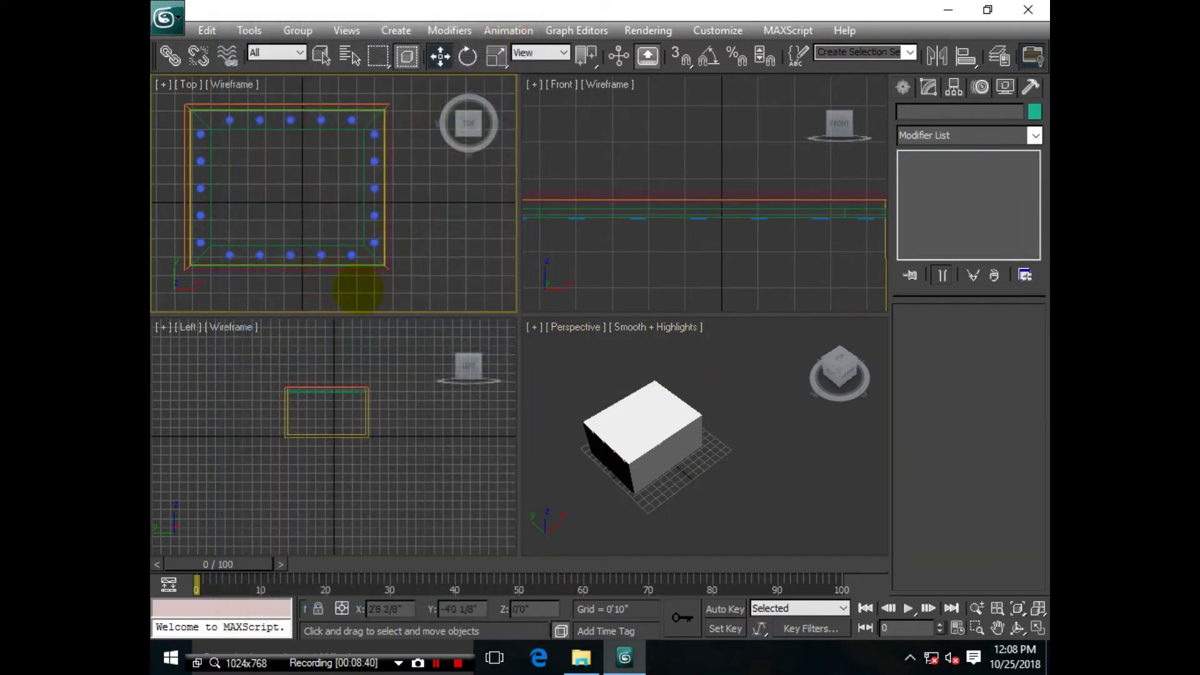
{"action": "key", "text": "alt+w"}
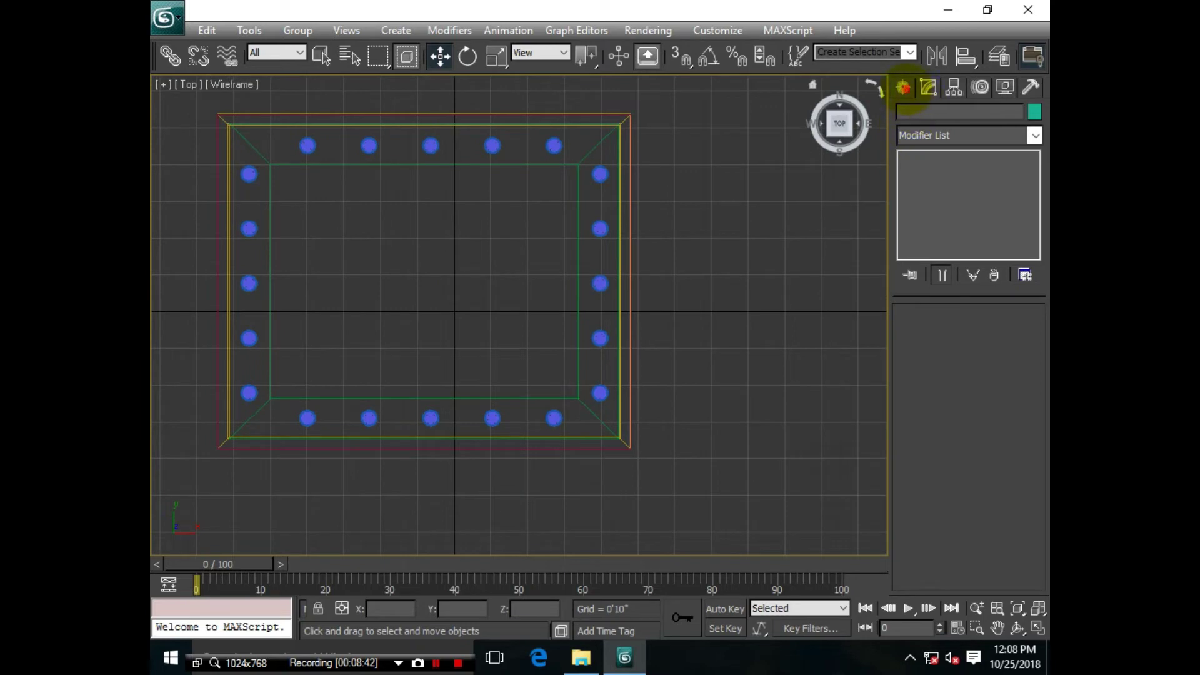
Step: Draw a long thin box, Box002, 3'9 1/8" by 0'5 2/8", inside the ceiling outline
{"action": "left_click", "coordinate": [904, 88]}
{"action": "left_click", "coordinate": [910, 116]}
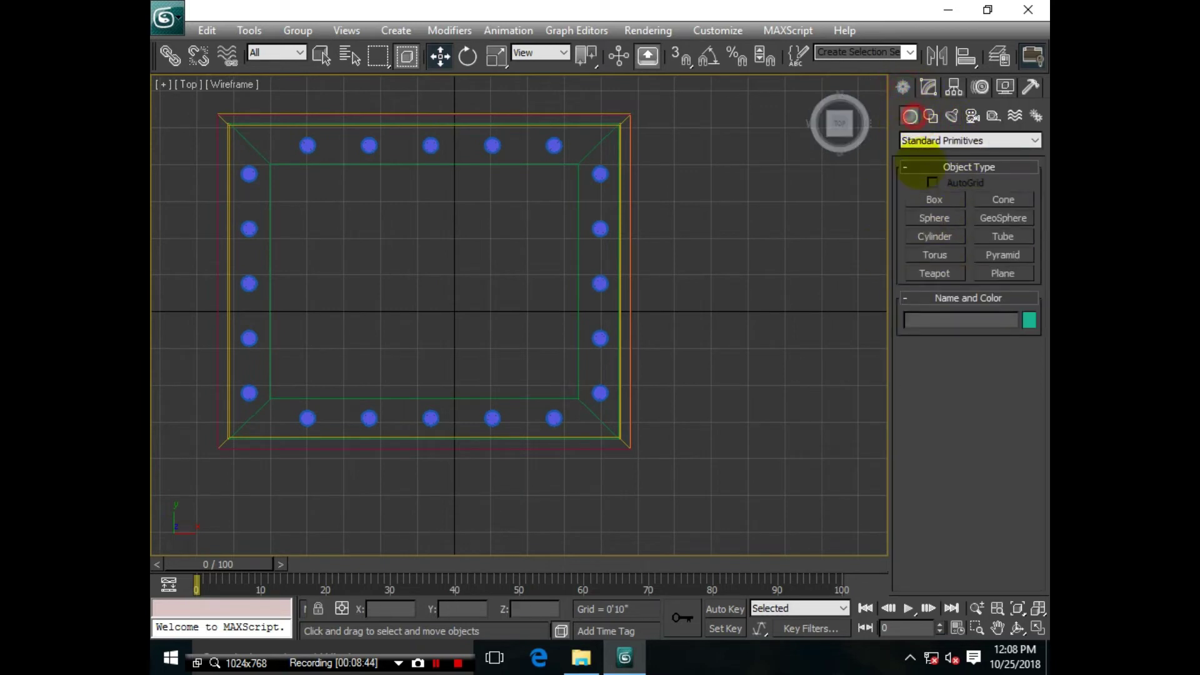
{"action": "left_click", "coordinate": [935, 200]}
{"action": "left_click_drag", "start_coordinate": [318, 201], "coordinate": [326, 368]}
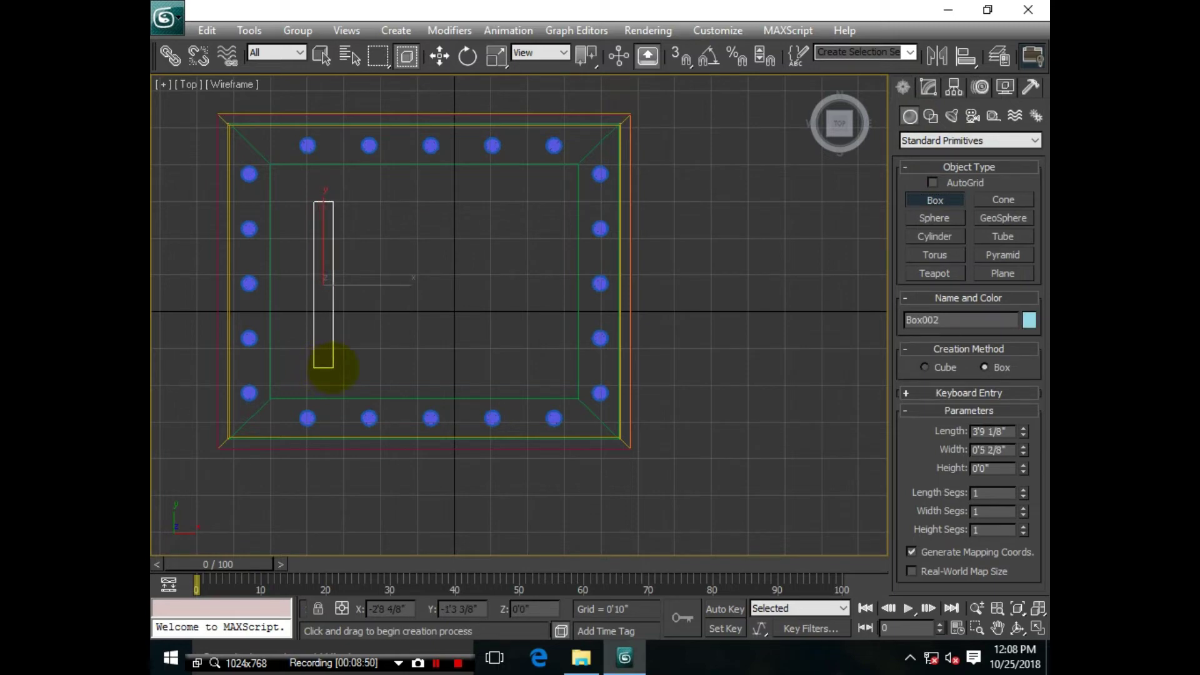
{"action": "key", "text": "alt+w"}
Step: Raise Box002 to 4'5 2/8" height in the Front view
{"action": "scroll", "coordinate": [611, 219], "scroll_direction": "down", "scroll_amount": 3}
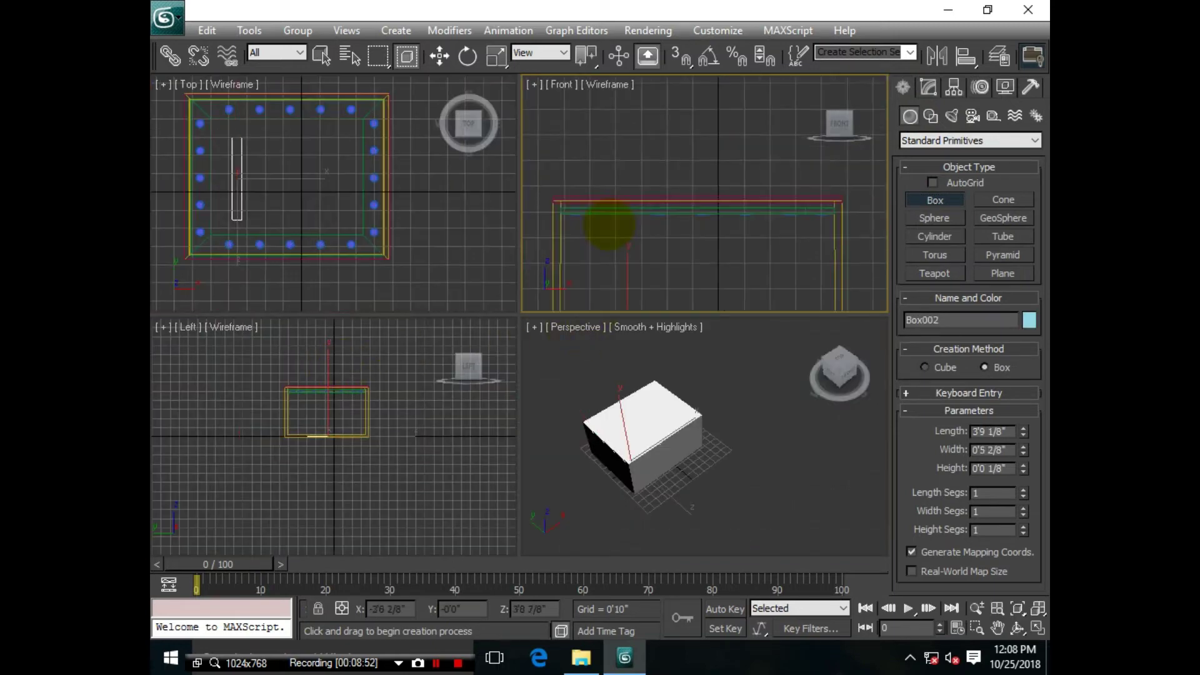
{"action": "scroll", "coordinate": [616, 235], "scroll_direction": "down", "scroll_amount": 2}
{"action": "scroll", "coordinate": [616, 235], "scroll_direction": "up", "scroll_amount": 2}
{"action": "left_click", "coordinate": [440, 57]}
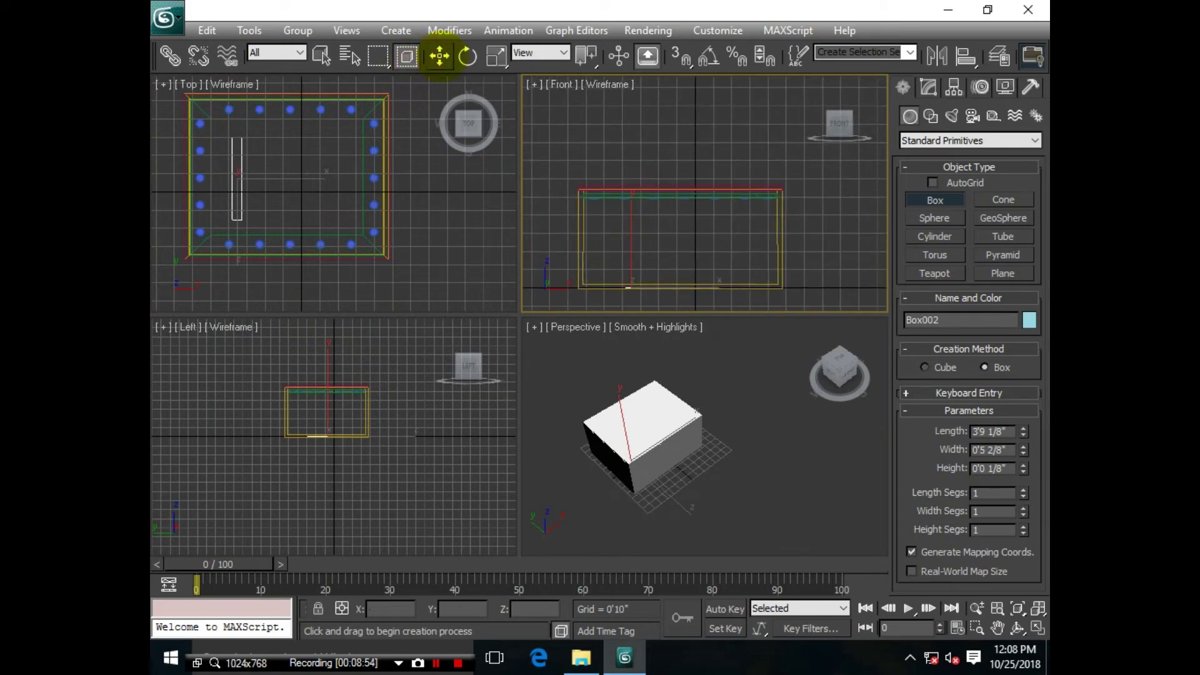
{"action": "mouse_move", "coordinate": [630, 235]}
{"action": "left_mouse_down"}
{"action": "mouse_move", "coordinate": [632, 160]}
{"action": "mouse_move", "coordinate": [632, 175]}
{"action": "left_mouse_up"}
{"action": "scroll", "coordinate": [641, 172], "scroll_direction": "up", "scroll_amount": 5}
{"action": "middle_click_drag", "start_coordinate": [630, 187], "coordinate": [852, 196]}
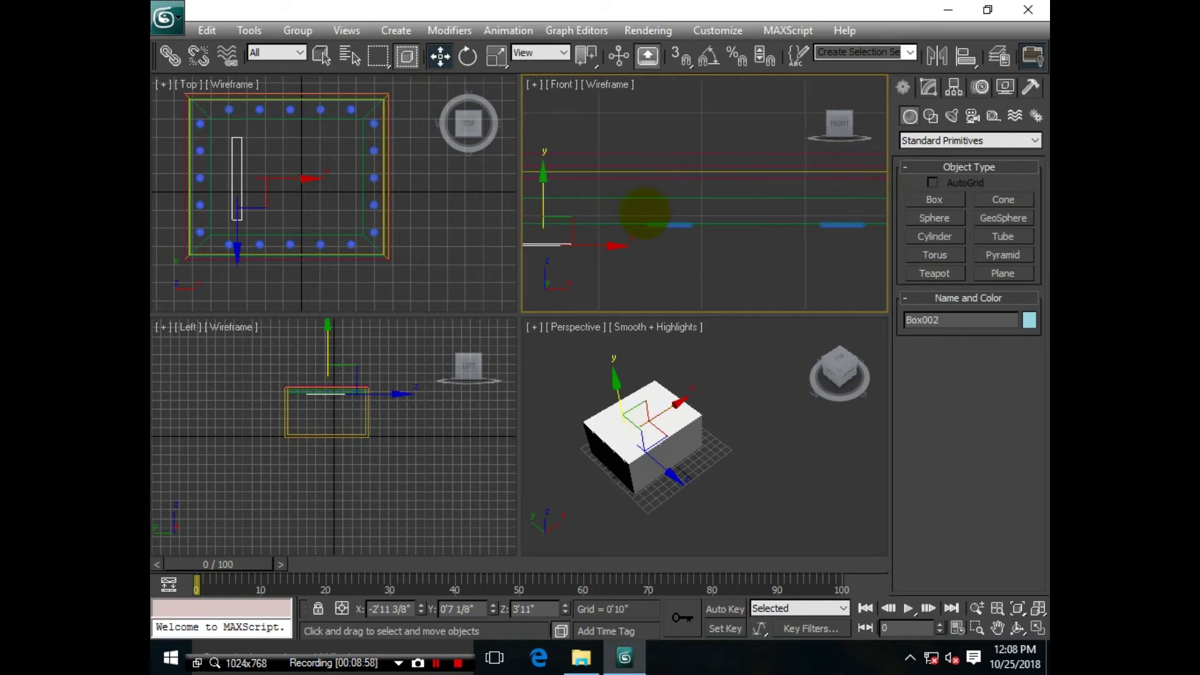
{"action": "middle_click_drag", "start_coordinate": [642, 215], "coordinate": [816, 246]}
{"action": "type", "text": "0"}
{"action": "key", "text": "Tab"}
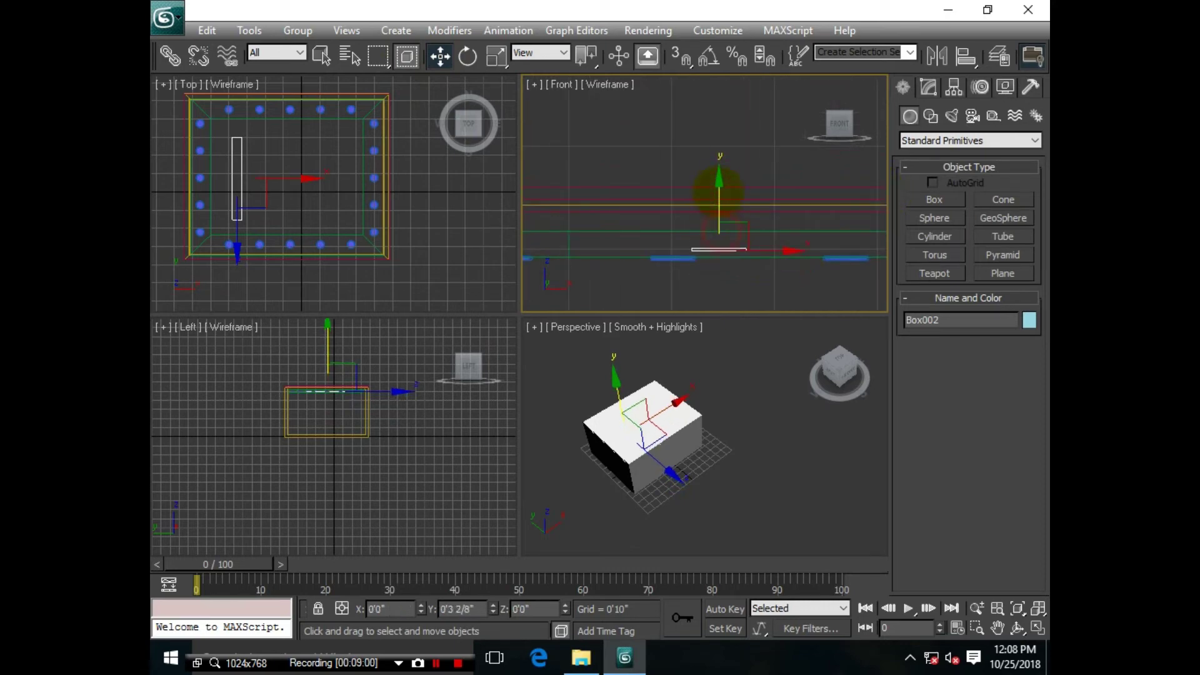
{"action": "key", "text": "Tab"}
{"action": "type", "text": "0"}
{"action": "key", "text": "Return"}
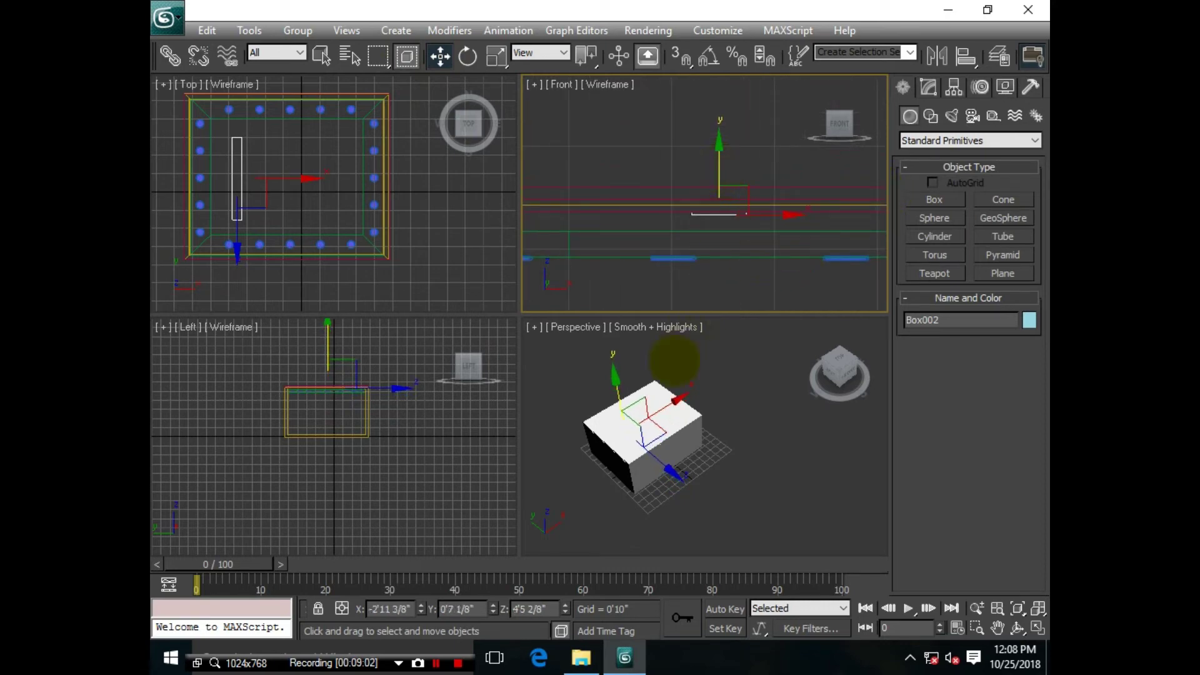
Step: Pick the light-emitting material sample in the Material Editor
{"action": "key", "text": "m"}
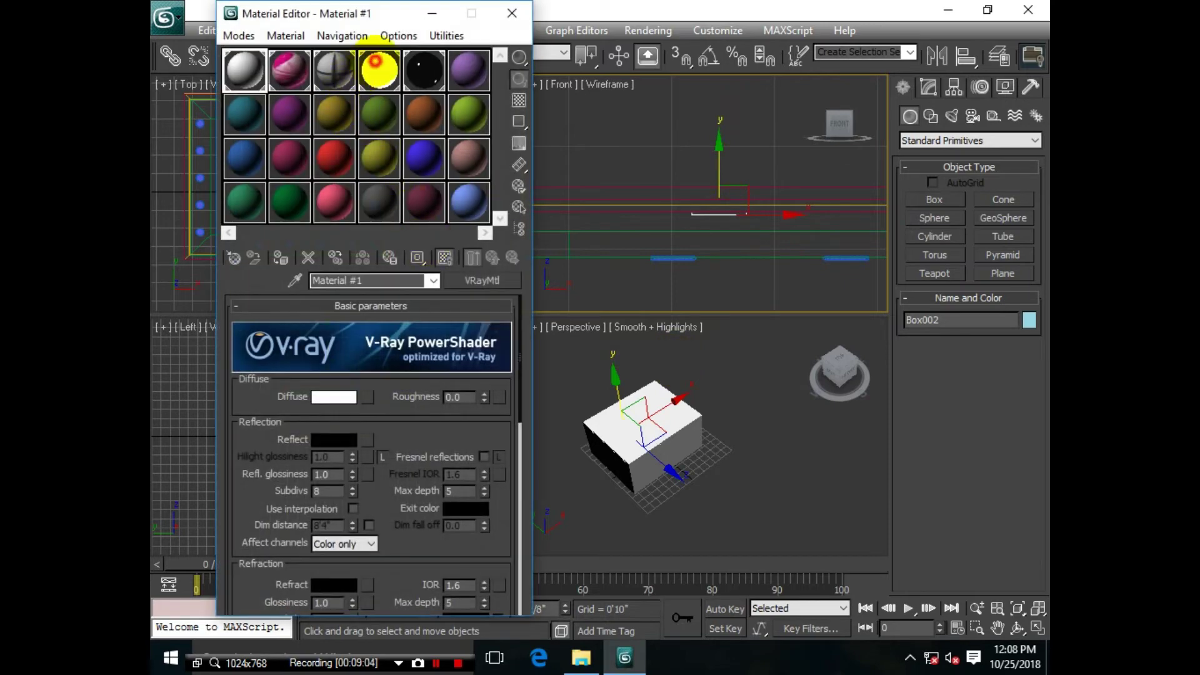
{"action": "left_click", "coordinate": [379, 67]}
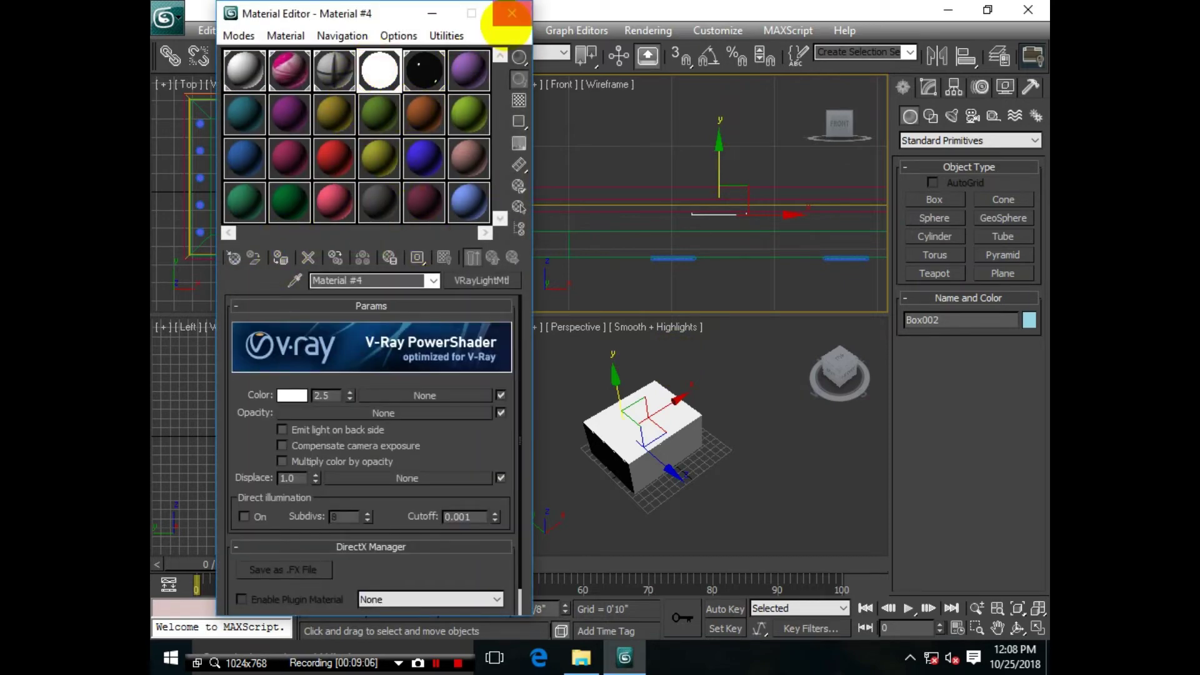
{"action": "left_click", "coordinate": [512, 13]}
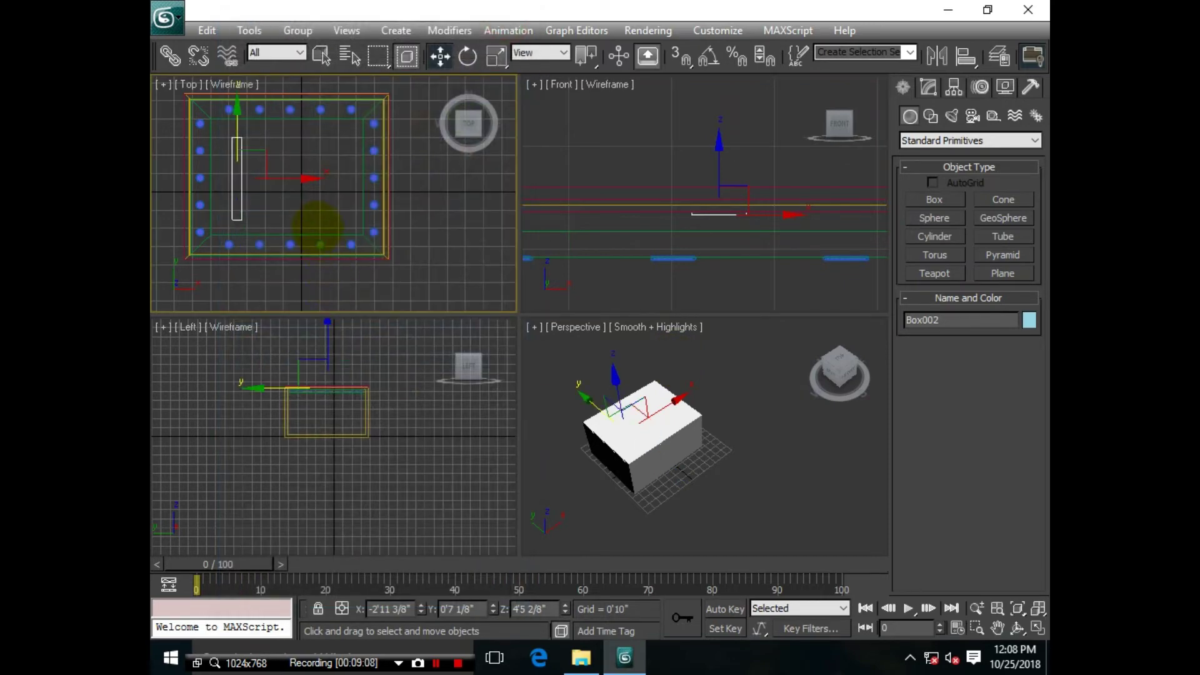
Step: Clone Box002 as 4 copies spaced along X, then clear the selection
{"action": "left_click_drag", "start_coordinate": [278, 178], "coordinate": [304, 175], "text": "shift"}
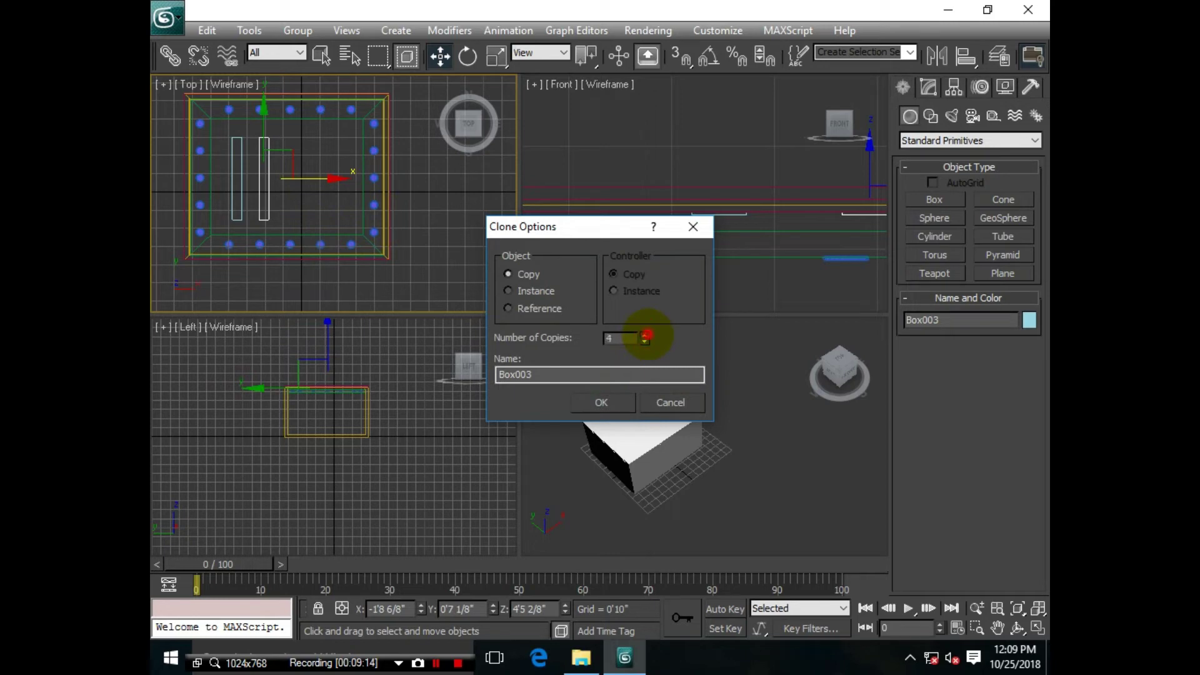
{"action": "left_click", "coordinate": [602, 402]}
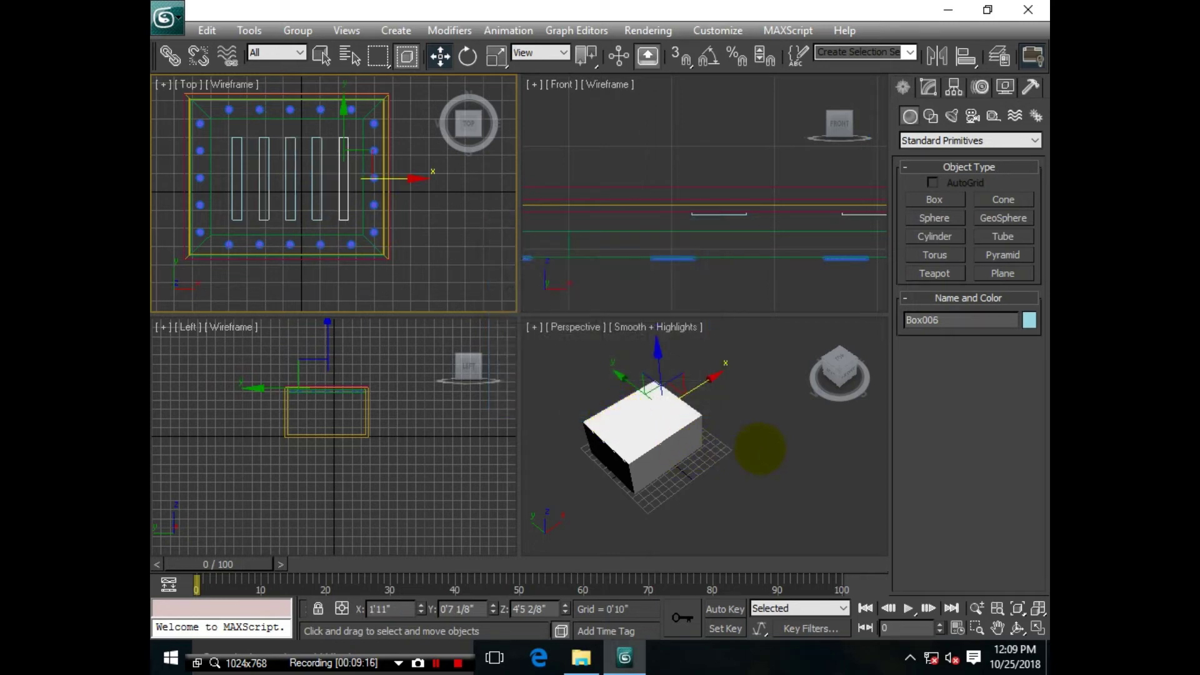
{"action": "left_click", "coordinate": [643, 416]}
{"action": "left_click", "coordinate": [750, 461]}
{"action": "middle_click_drag", "start_coordinate": [750, 460], "coordinate": [741, 466], "text": "alt"}
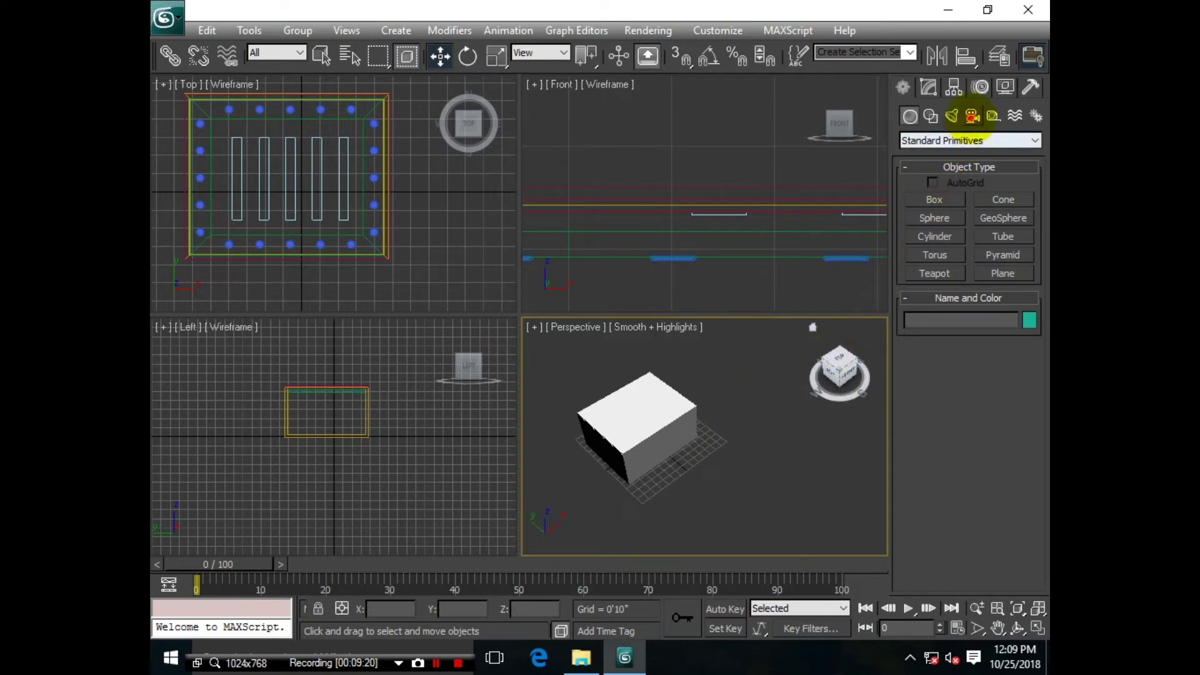
Step: Place a target camera with snaps off and show Camera001's view in Perspective
{"action": "left_click", "coordinate": [973, 116]}
{"action": "left_click", "coordinate": [934, 199]}
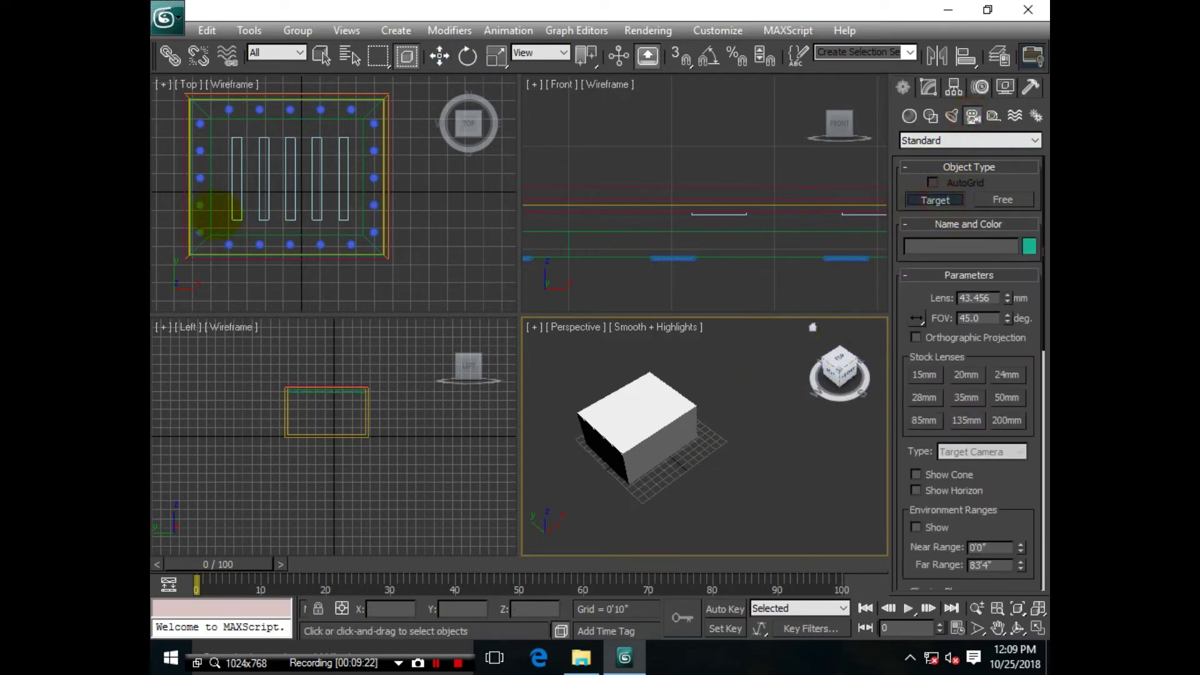
{"action": "left_click", "coordinate": [684, 62]}
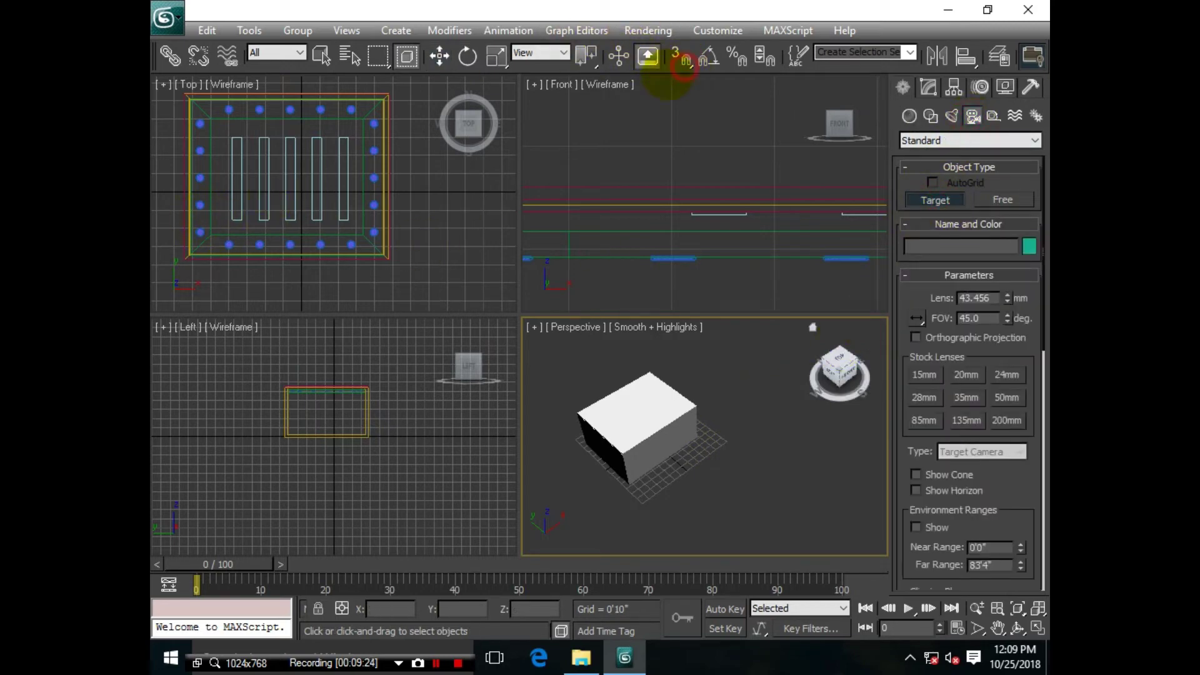
{"action": "left_click_drag", "start_coordinate": [212, 218], "coordinate": [312, 153]}
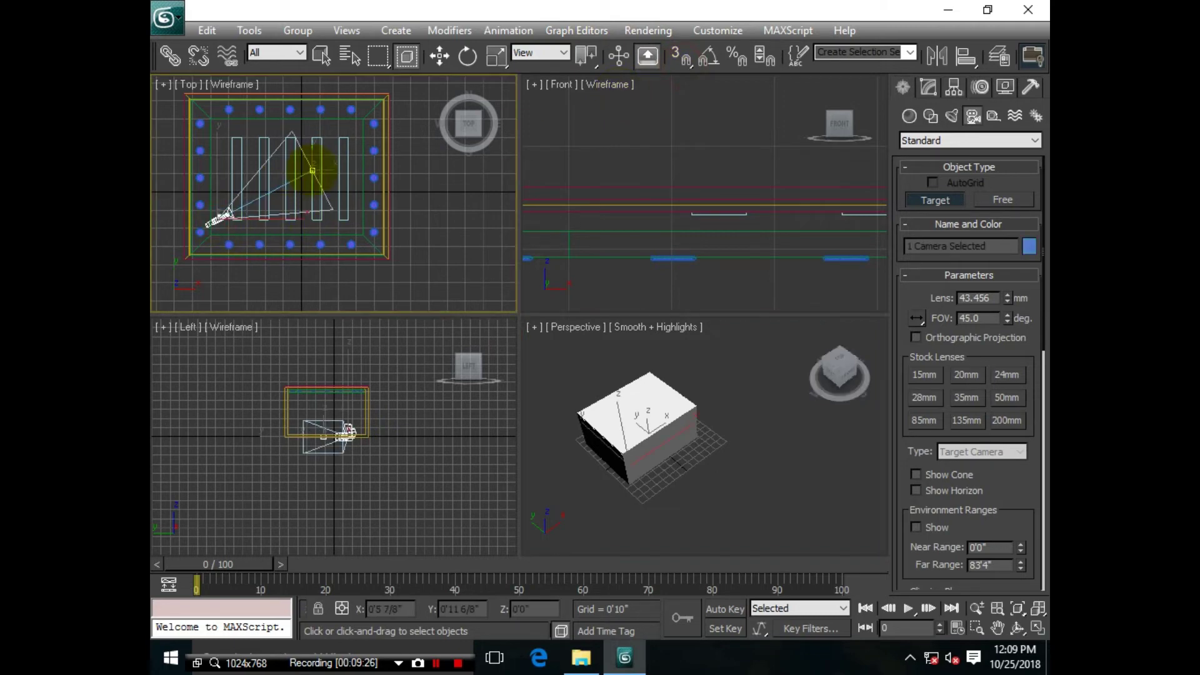
{"action": "key", "text": "alt+w"}
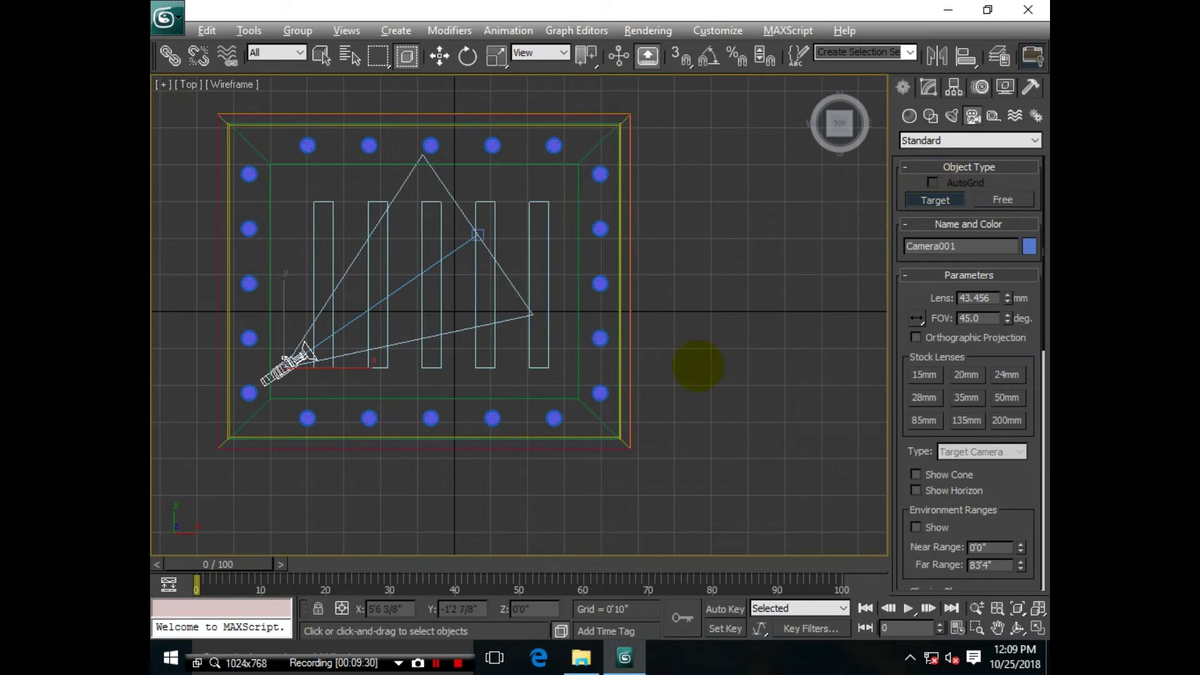
{"action": "key", "text": "alt+w"}
{"action": "right_click", "coordinate": [676, 416]}
{"action": "key", "text": "alt+w"}
{"action": "key", "text": "c"}
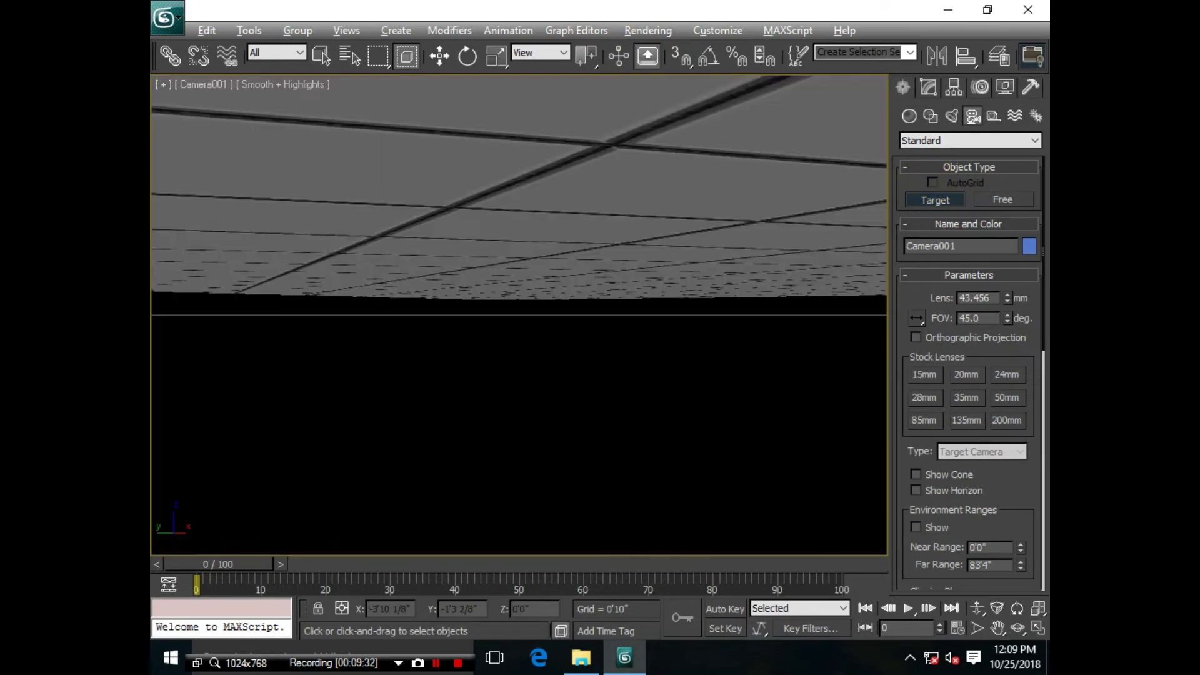
{"action": "key", "text": "alt+w"}
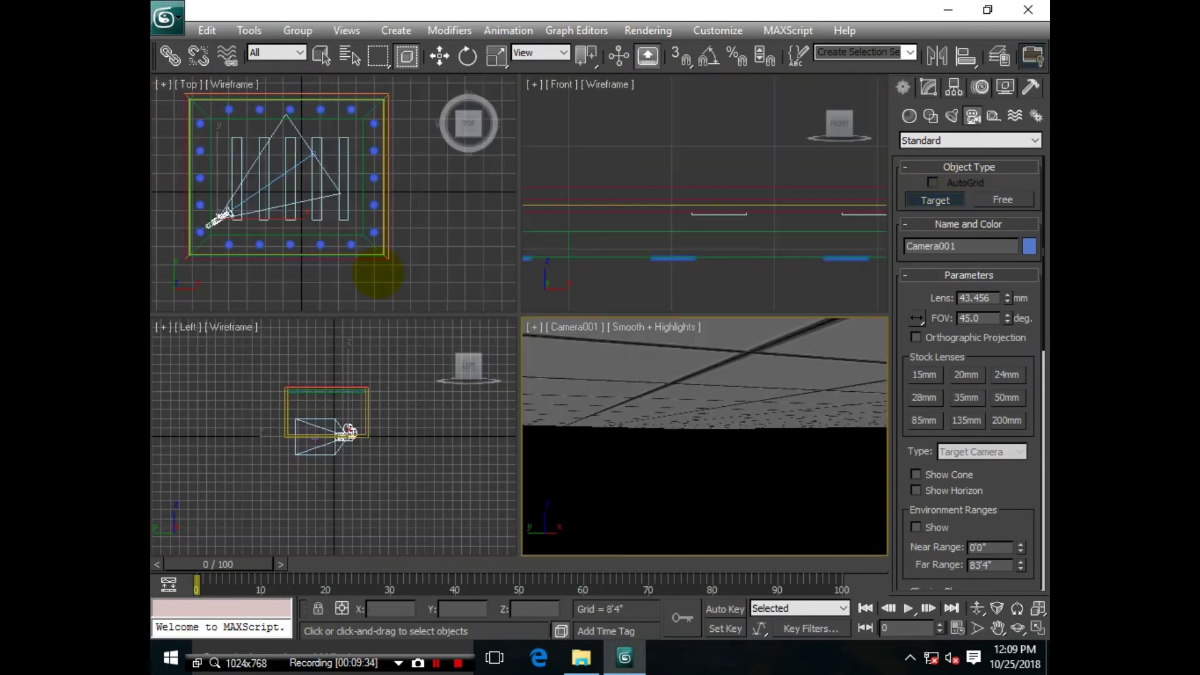
Step: Raise Camera001 off the floor in the Front view
{"action": "right_click", "coordinate": [568, 188]}
{"action": "key", "text": "z"}
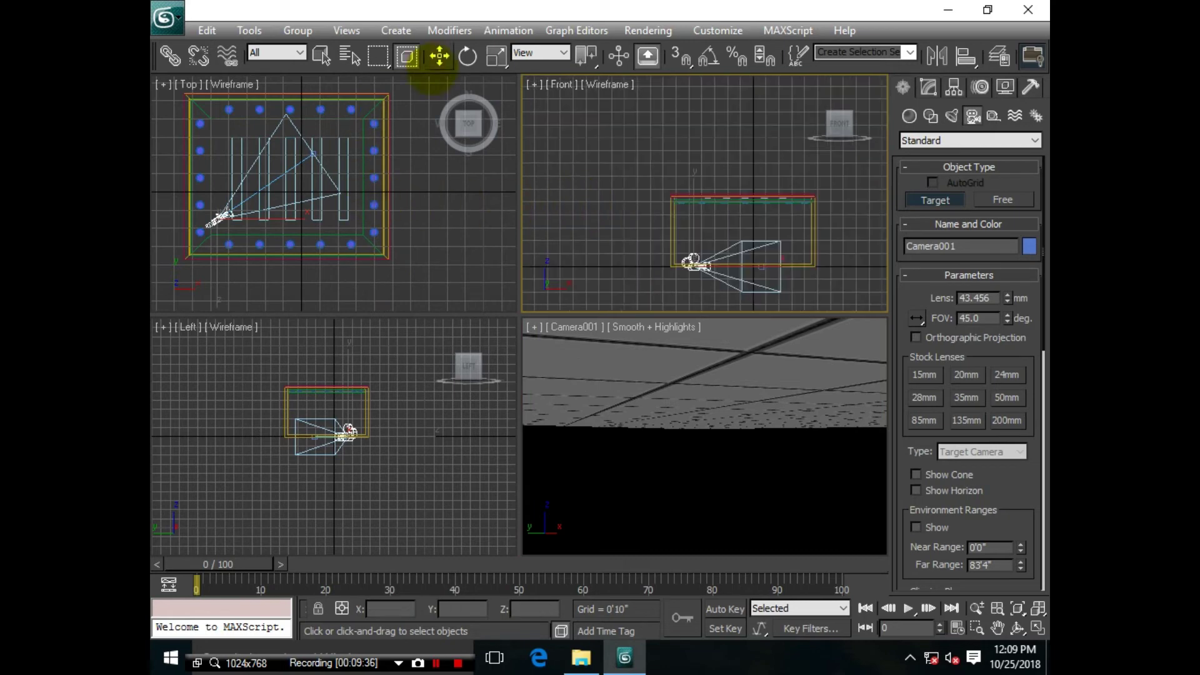
{"action": "left_click", "coordinate": [440, 56]}
{"action": "left_click", "coordinate": [219, 217]}
{"action": "scroll", "coordinate": [232, 172], "scroll_direction": "up", "scroll_amount": 5}
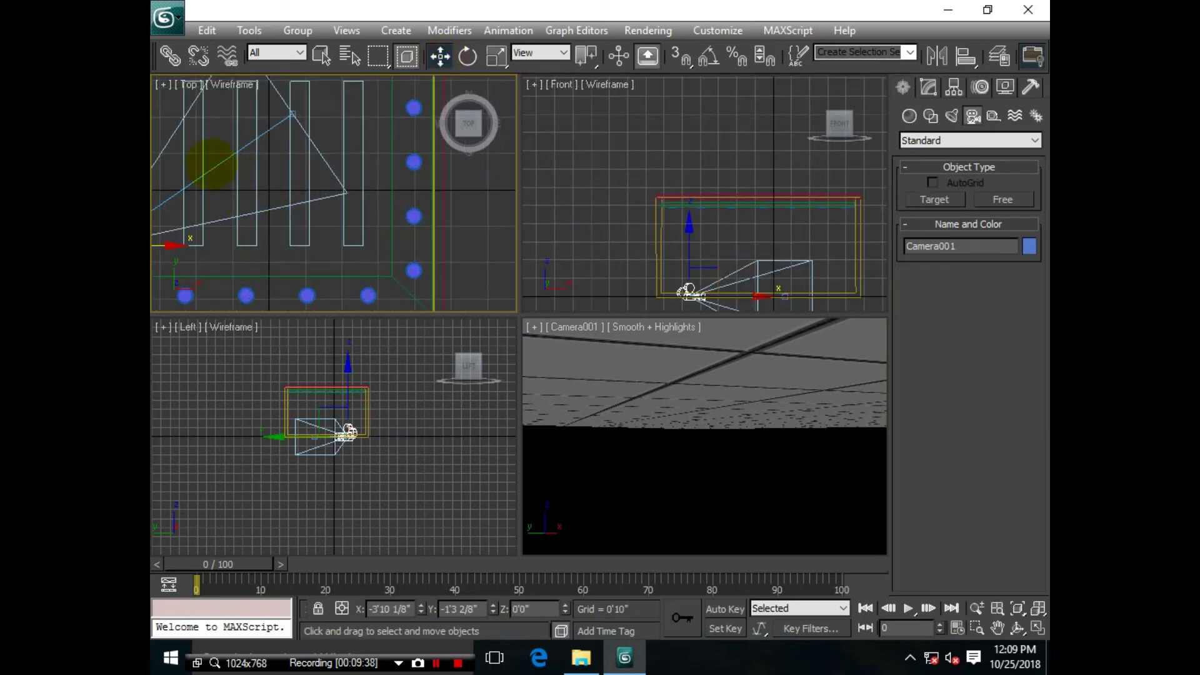
{"action": "scroll", "coordinate": [657, 208], "scroll_direction": "down", "scroll_amount": 3}
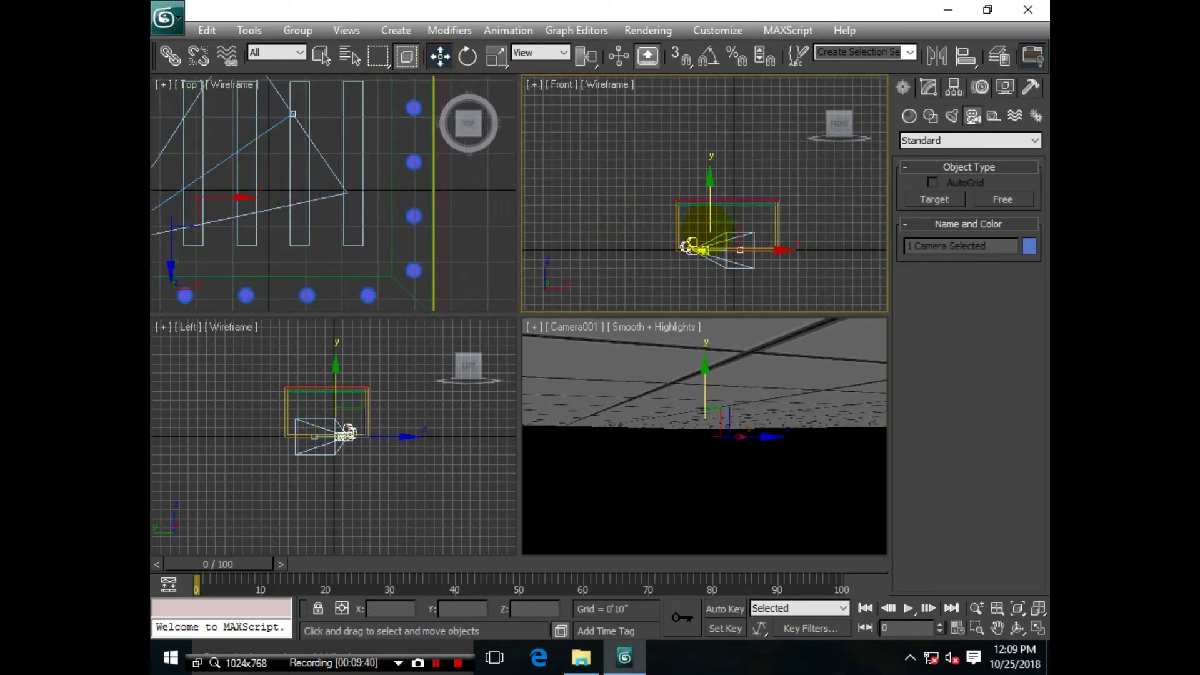
{"action": "key", "text": "alt+w"}
{"action": "scroll", "coordinate": [519, 315], "scroll_direction": "up", "scroll_amount": 3}
{"action": "middle_click_drag", "start_coordinate": [519, 315], "coordinate": [454, 191]}
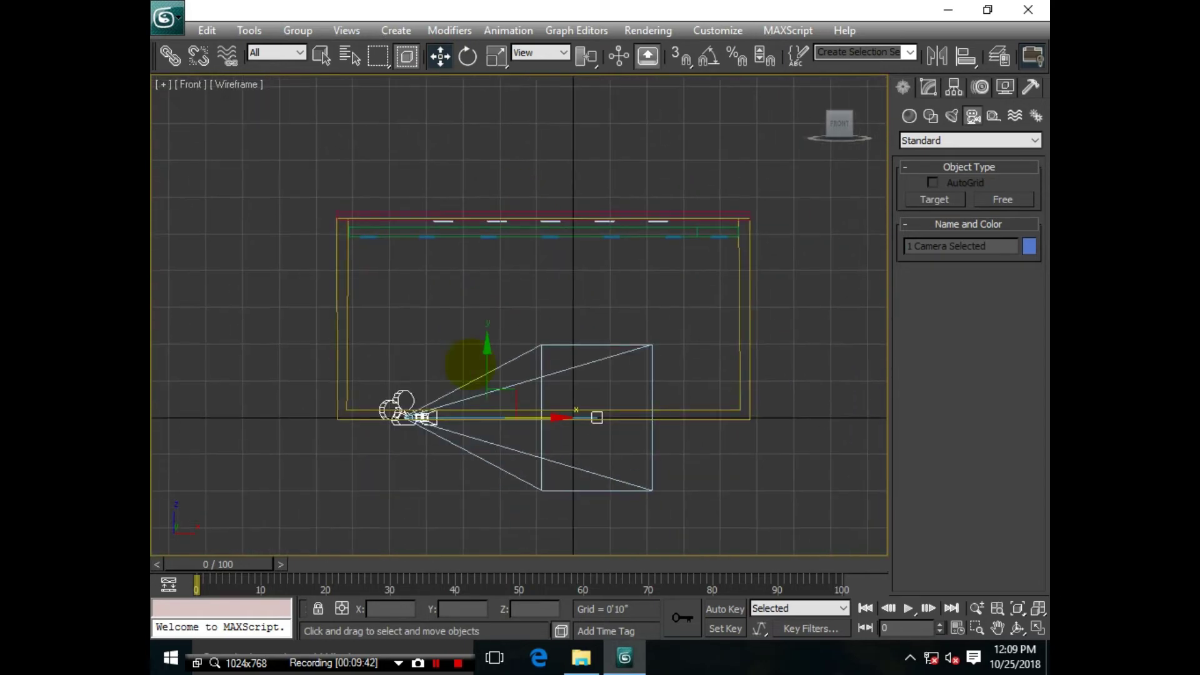
{"action": "left_click_drag", "start_coordinate": [488, 363], "coordinate": [487, 274]}
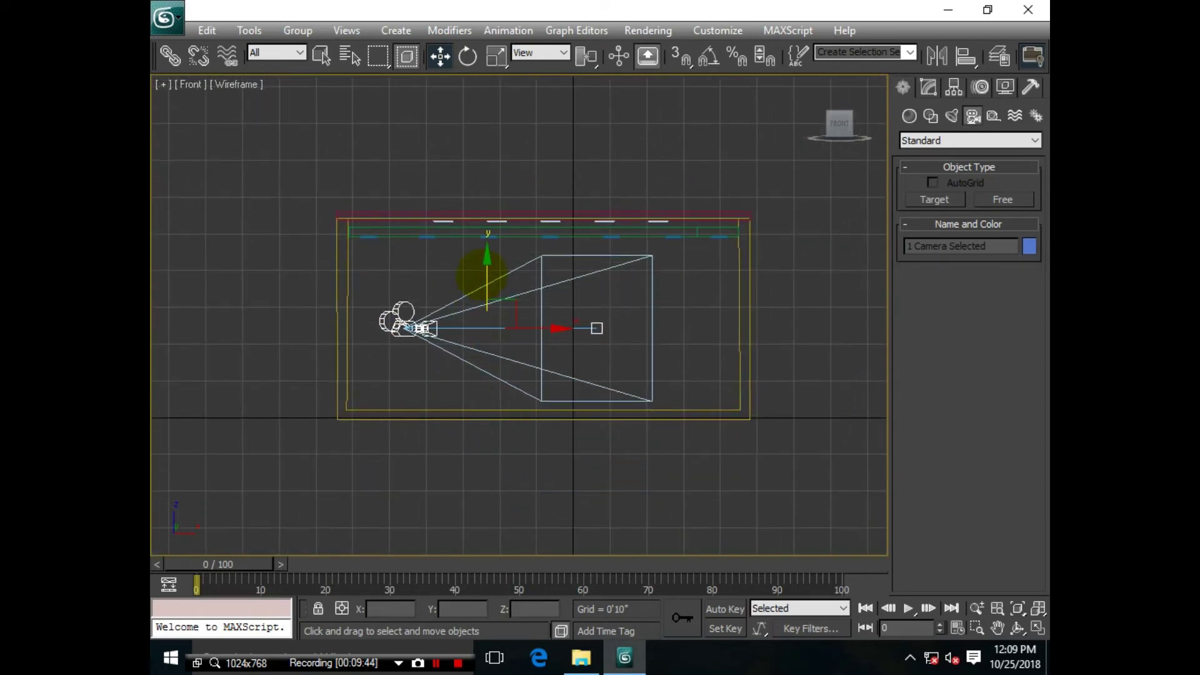
Step: Set Camera001 to the 15mm stock lens (FOV 100.389°), then deselect it
{"action": "key", "text": "alt+w"}
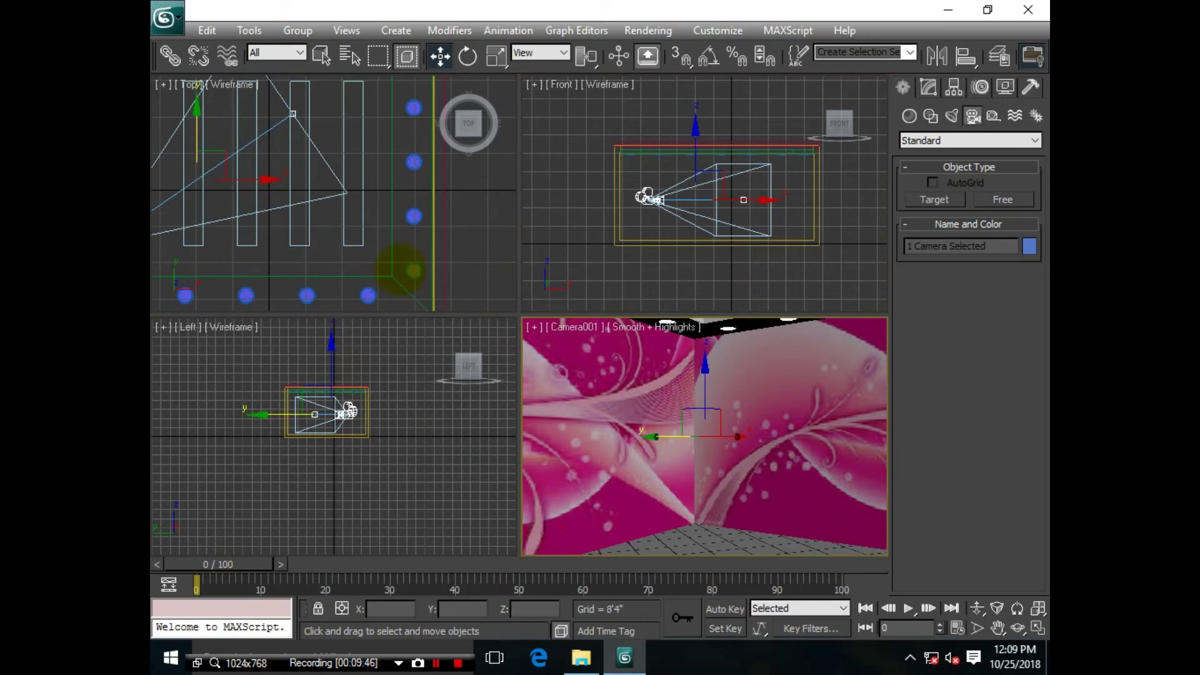
{"action": "scroll", "coordinate": [335, 194], "scroll_direction": "down", "scroll_amount": 3}
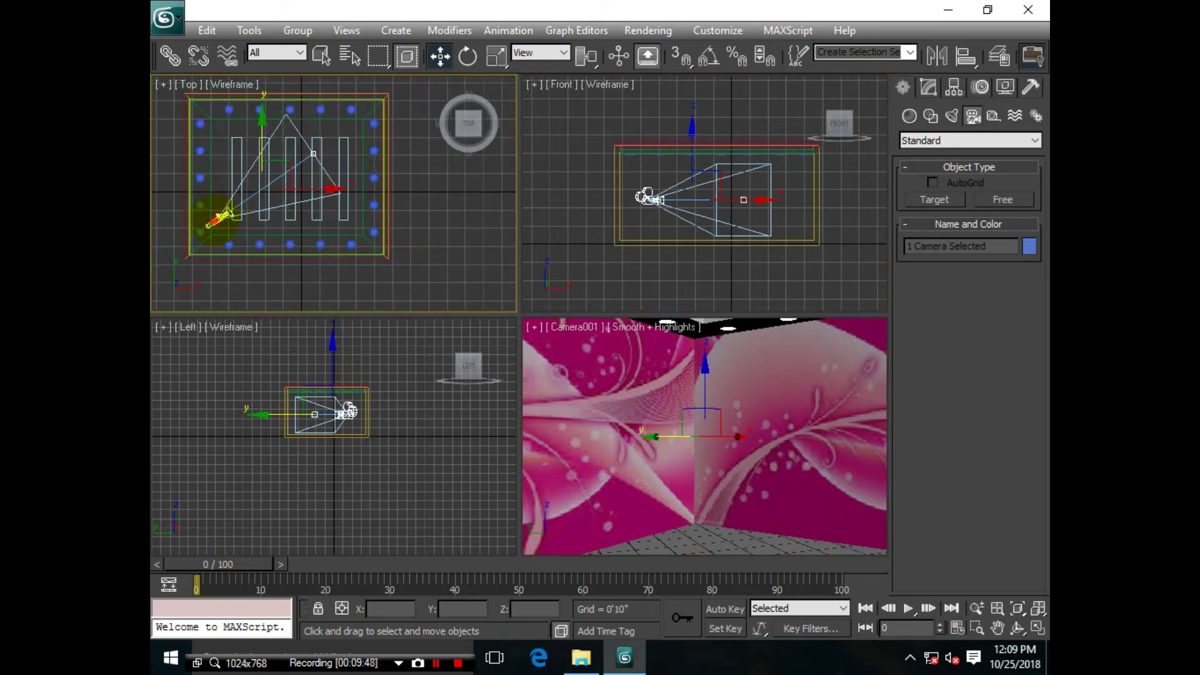
{"action": "left_click", "coordinate": [216, 218]}
{"action": "left_click", "coordinate": [929, 87]}
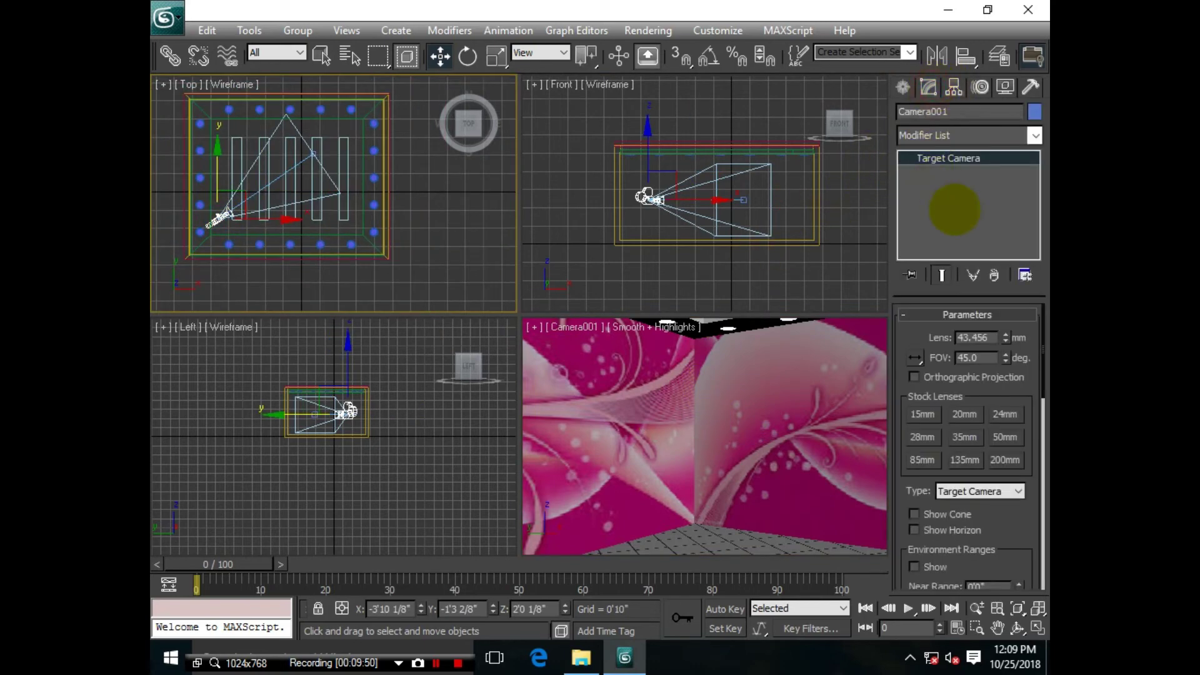
{"action": "left_click", "coordinate": [923, 416]}
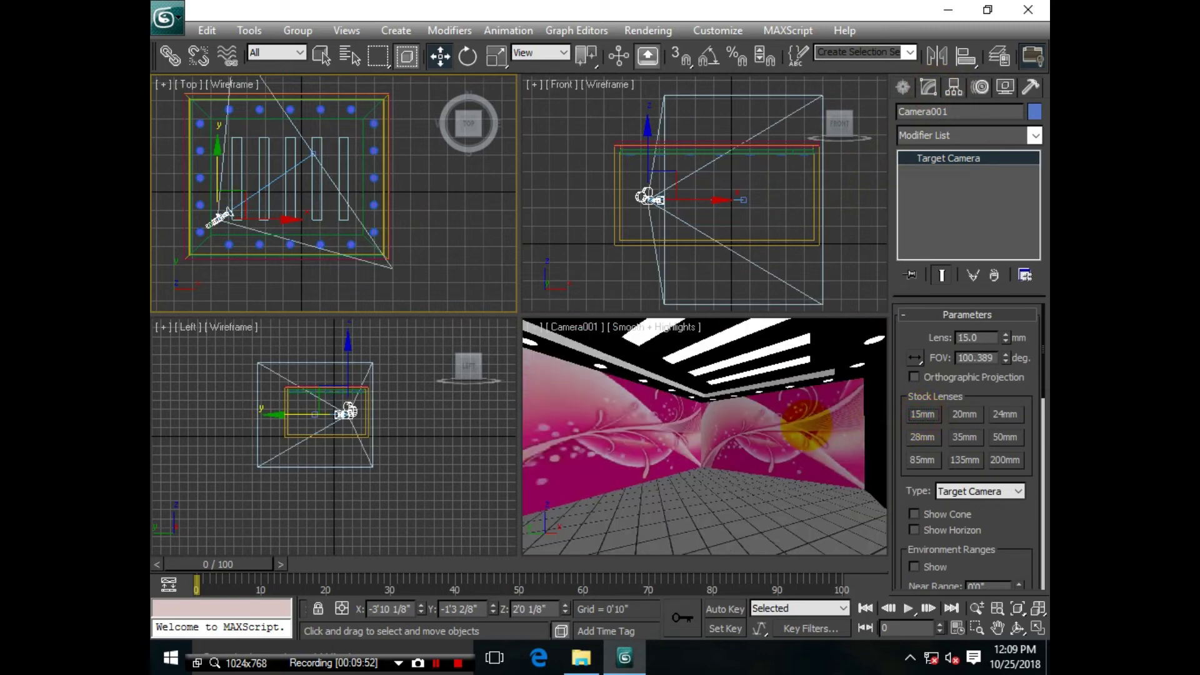
{"action": "left_click", "coordinate": [444, 219]}
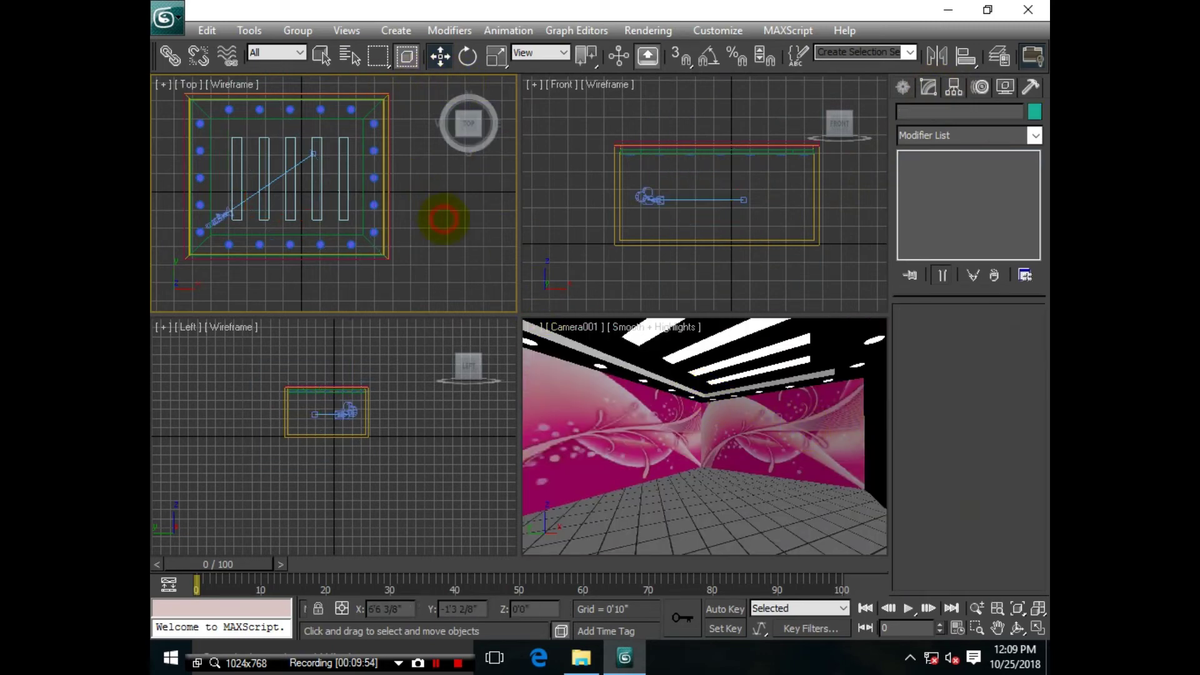
{"action": "left_click", "coordinate": [636, 268]}
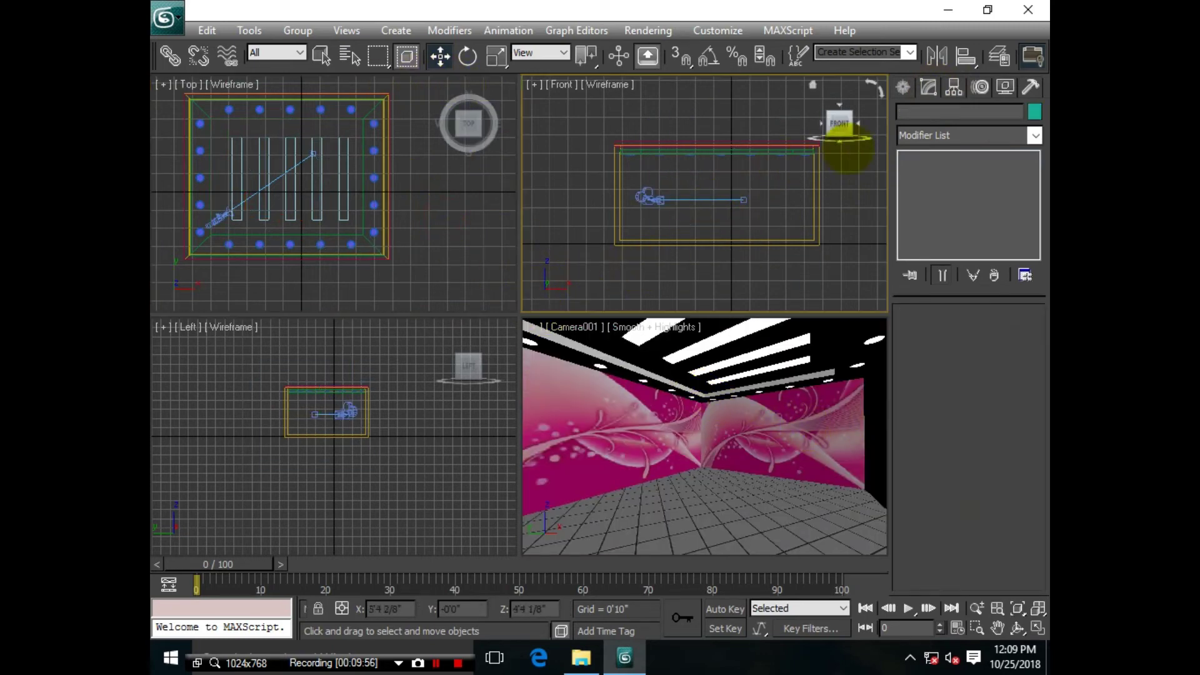
{"action": "left_click", "coordinate": [903, 88]}
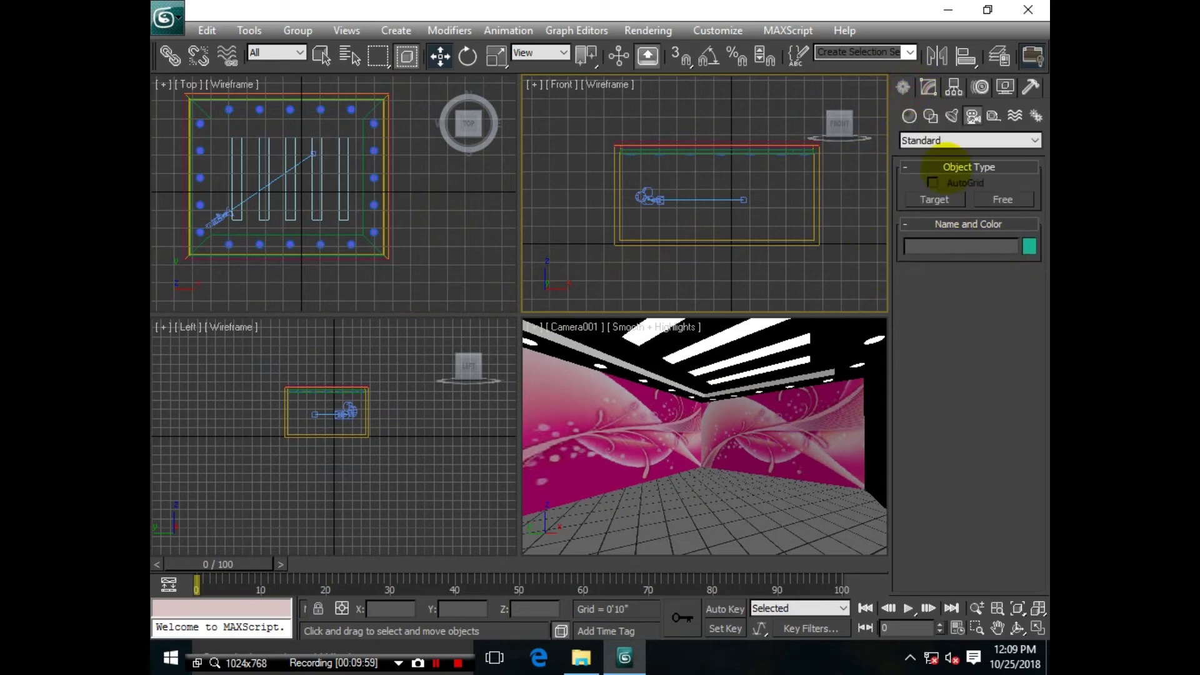
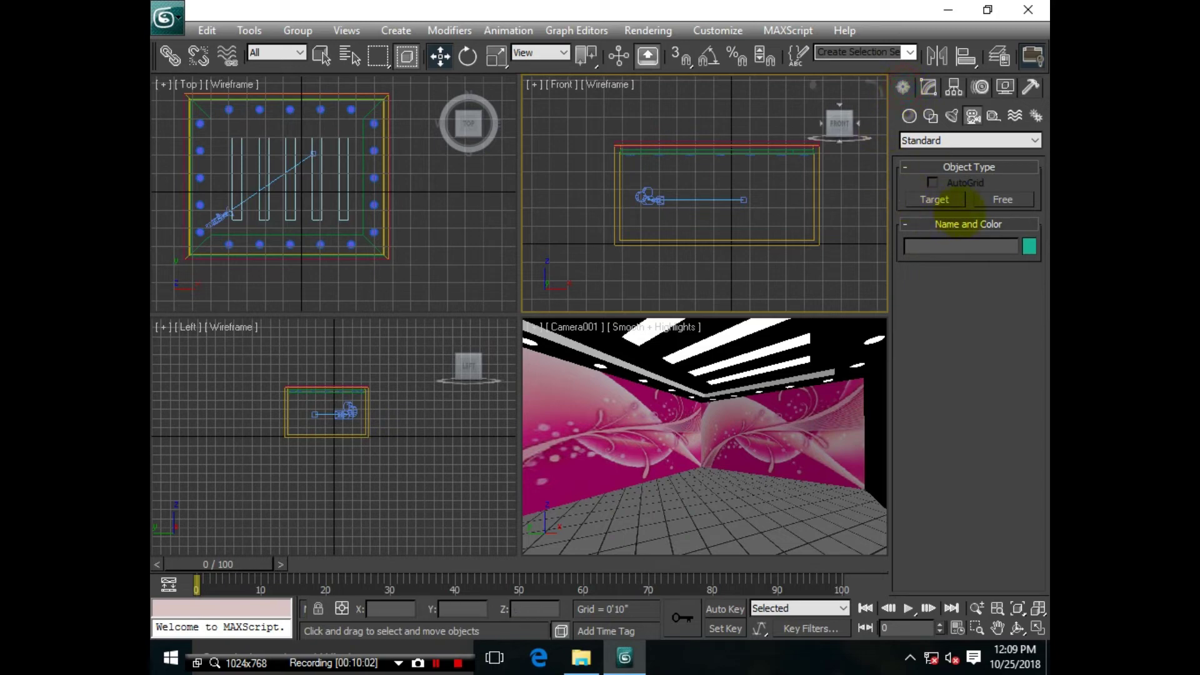
Step: Create a thin Box primitive by dragging its outline in the Front view
{"action": "left_click", "coordinate": [927, 142]}
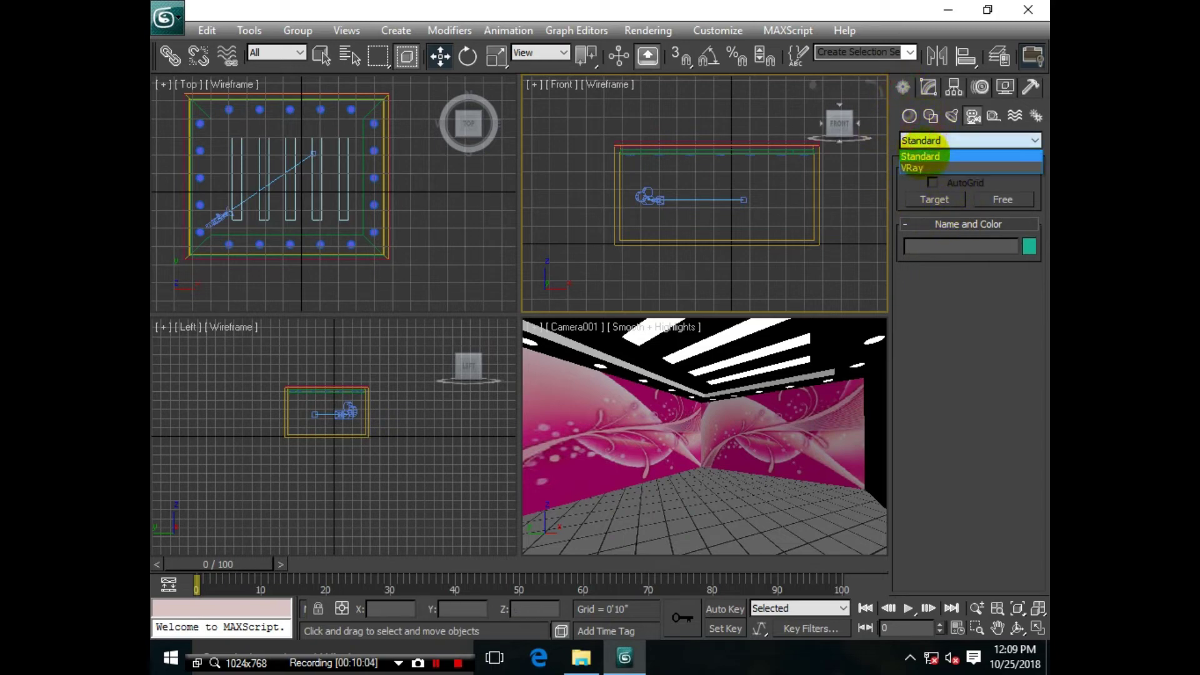
{"action": "left_click", "coordinate": [909, 116]}
{"action": "left_click", "coordinate": [934, 199]}
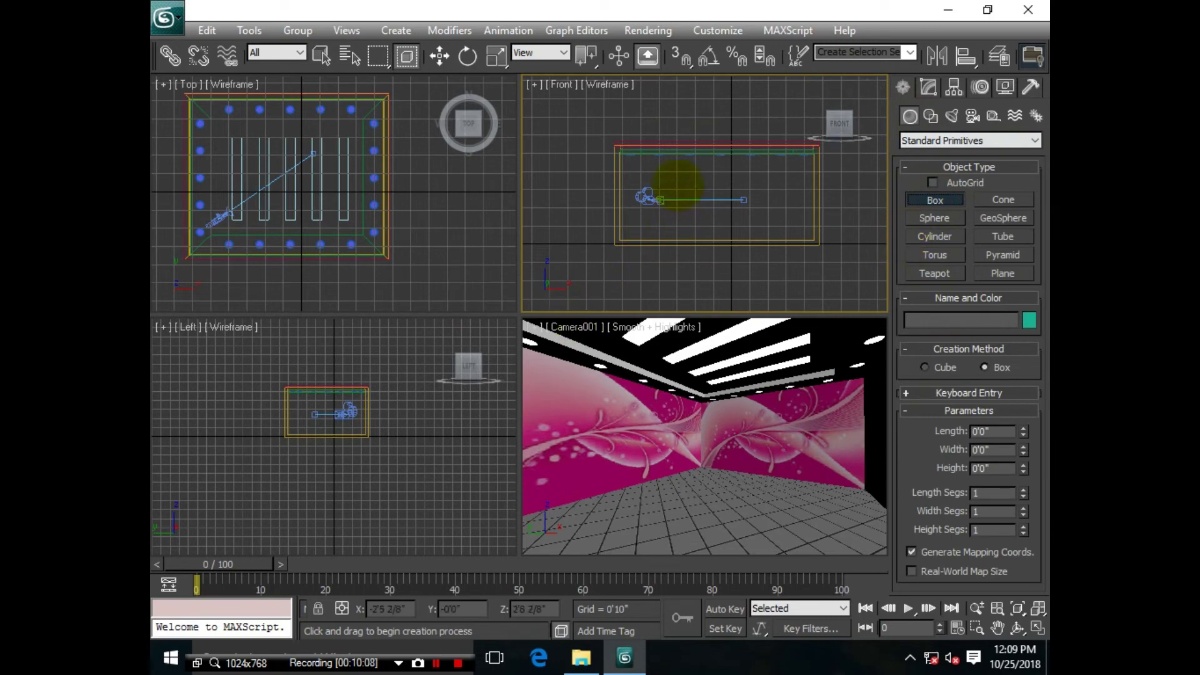
{"action": "left_click_drag", "start_coordinate": [679, 182], "coordinate": [773, 226]}
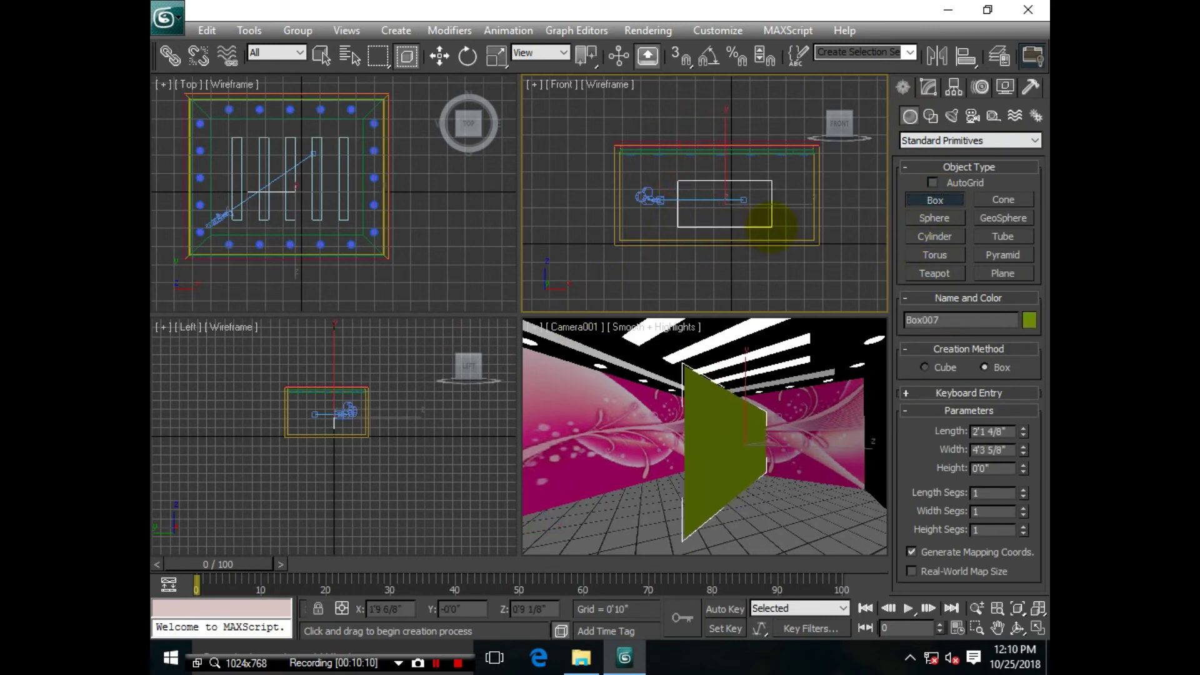
{"action": "left_click", "coordinate": [770, 224]}
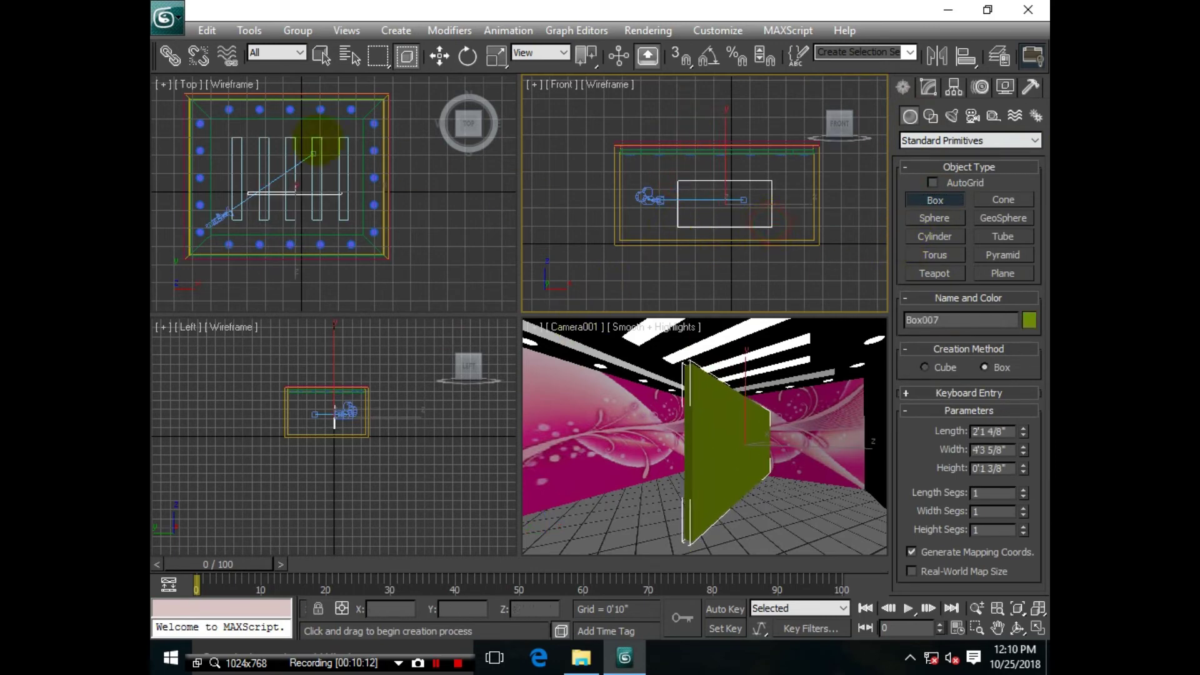
Step: Move the box against the left wall, scale it taller and raise it higher
{"action": "left_click", "coordinate": [439, 56]}
{"action": "right_click", "coordinate": [283, 154]}
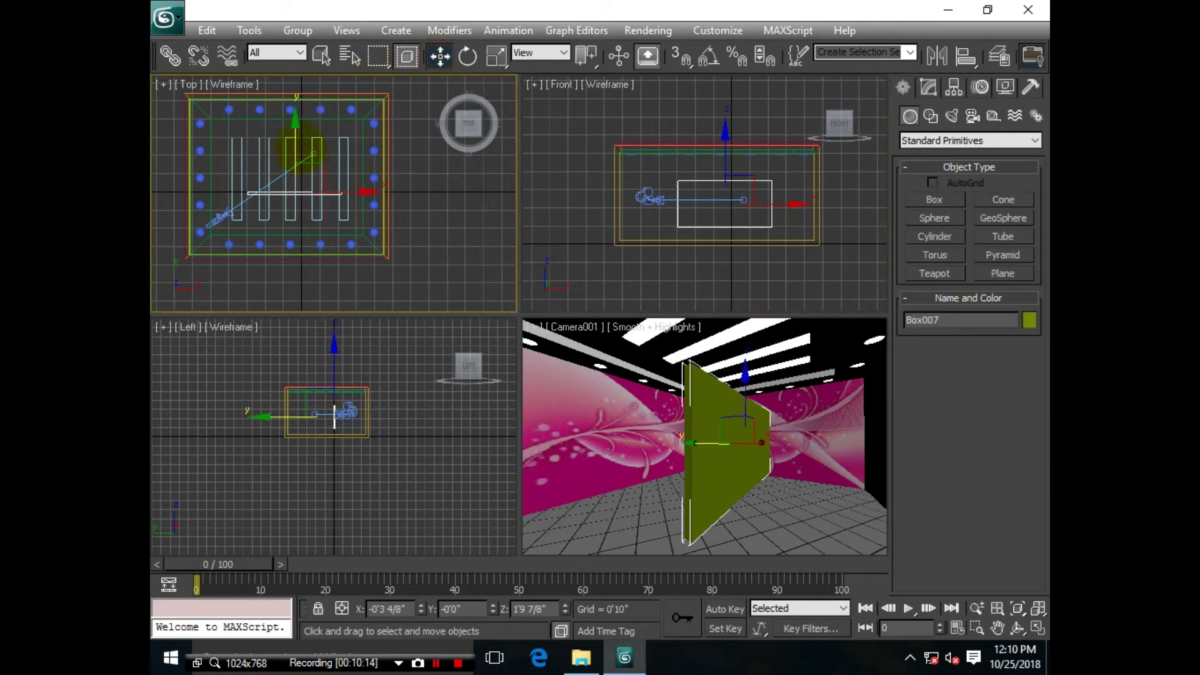
{"action": "mouse_move", "coordinate": [297, 144]}
{"action": "left_mouse_down"}
{"action": "mouse_move", "coordinate": [320, 55]}
{"action": "mouse_move", "coordinate": [294, 57]}
{"action": "left_mouse_up"}
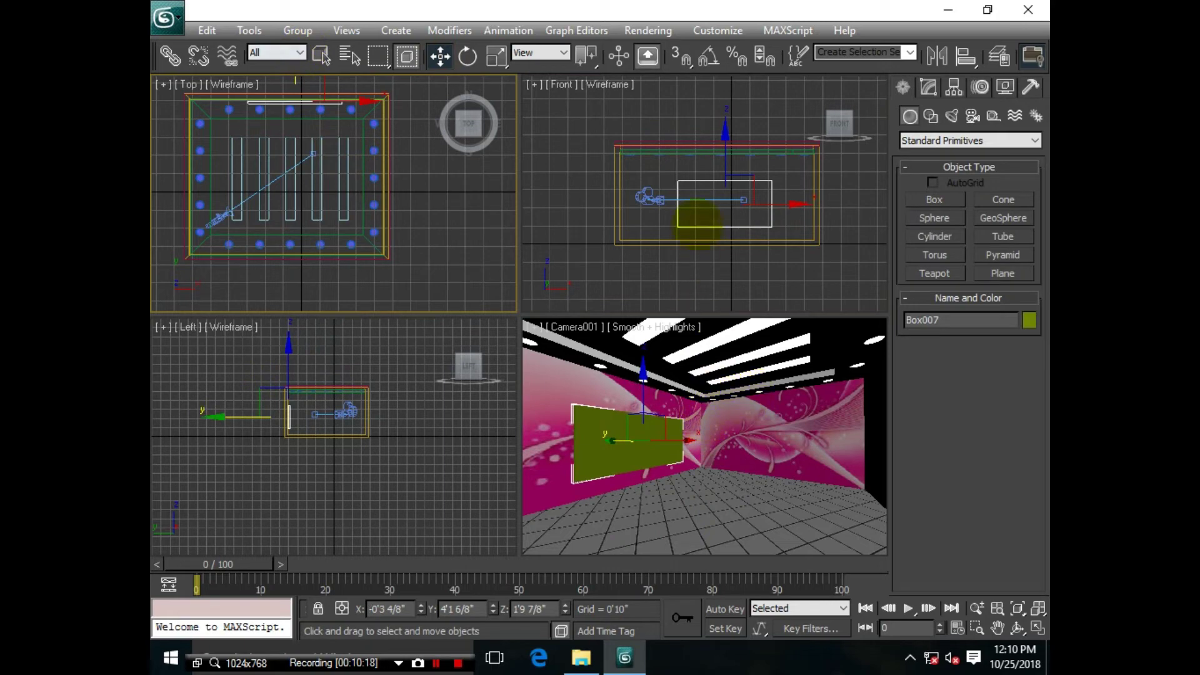
{"action": "left_click", "coordinate": [497, 55]}
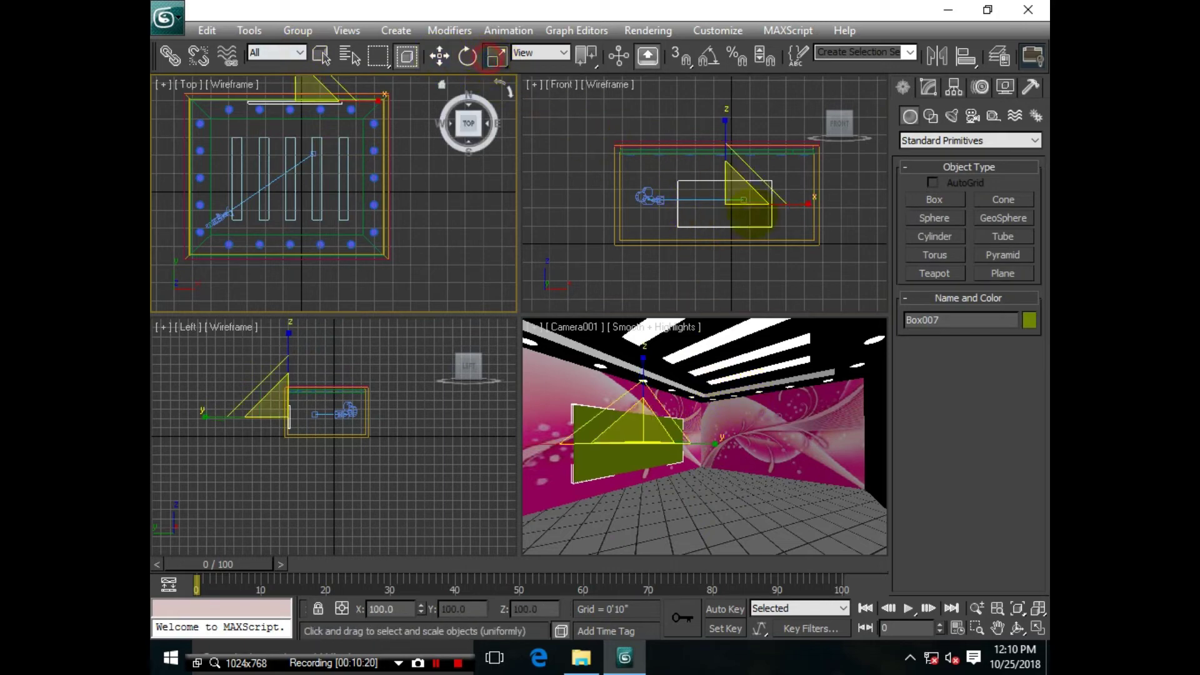
{"action": "right_click", "coordinate": [759, 164]}
{"action": "left_click_drag", "start_coordinate": [724, 130], "coordinate": [573, 112]}
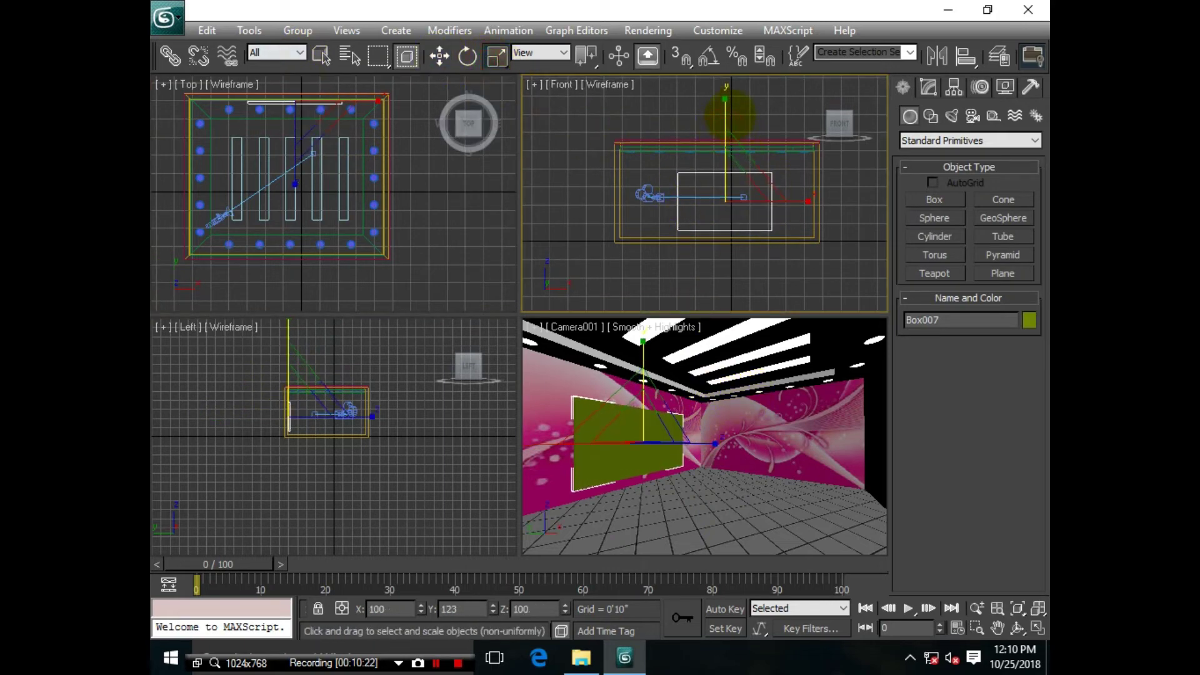
{"action": "left_click", "coordinate": [439, 56]}
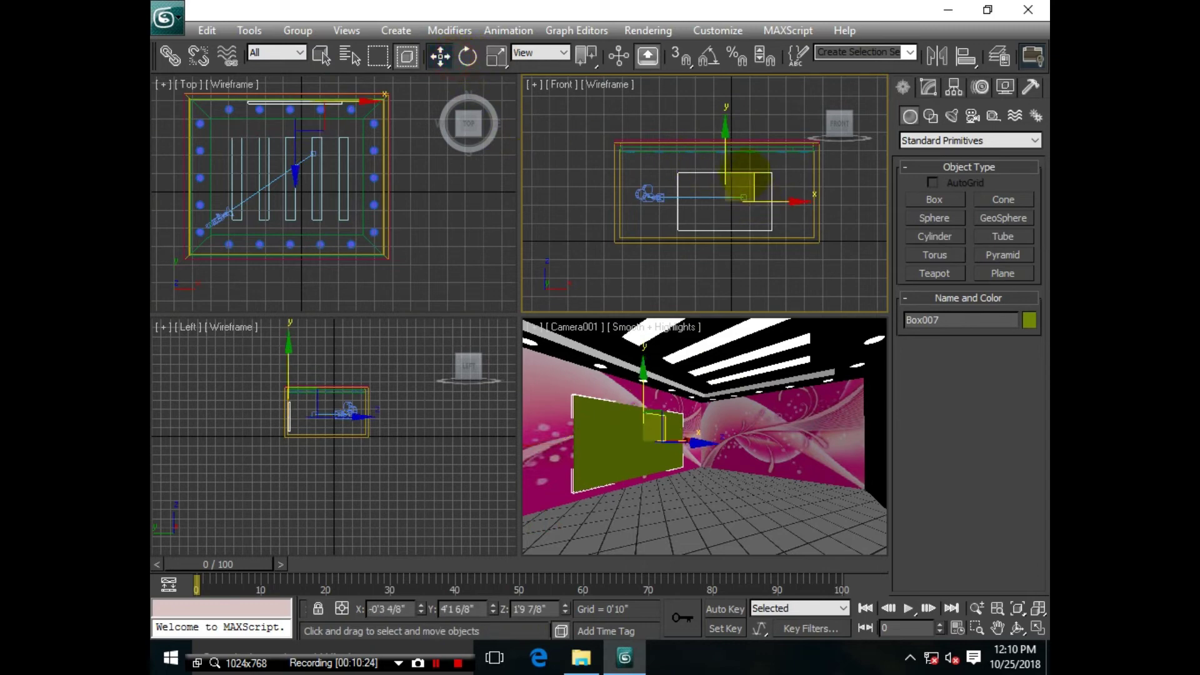
{"action": "left_click_drag", "start_coordinate": [726, 160], "coordinate": [725, 150]}
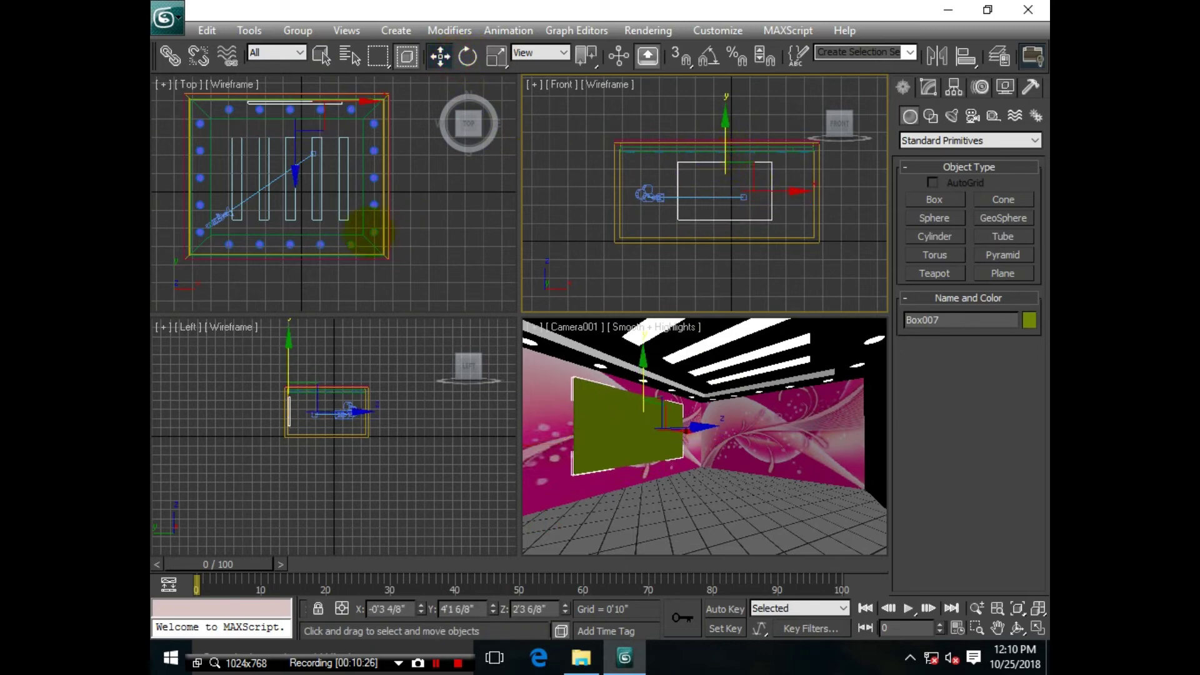
Step: Nudge the panel flush with the wall and make the camera view active
{"action": "scroll", "coordinate": [369, 231], "scroll_direction": "up", "scroll_amount": 1}
{"action": "scroll", "coordinate": [317, 219], "scroll_direction": "up", "scroll_amount": 5}
{"action": "scroll", "coordinate": [400, 275], "scroll_direction": "up", "scroll_amount": 3}
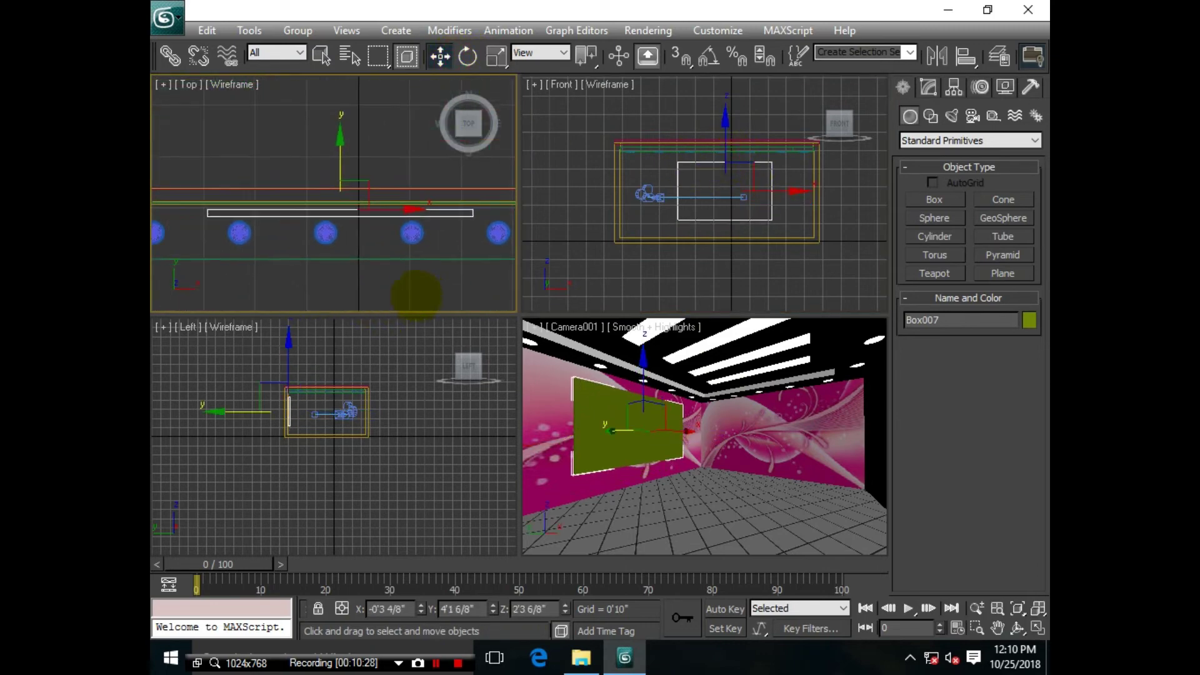
{"action": "left_click", "coordinate": [497, 56]}
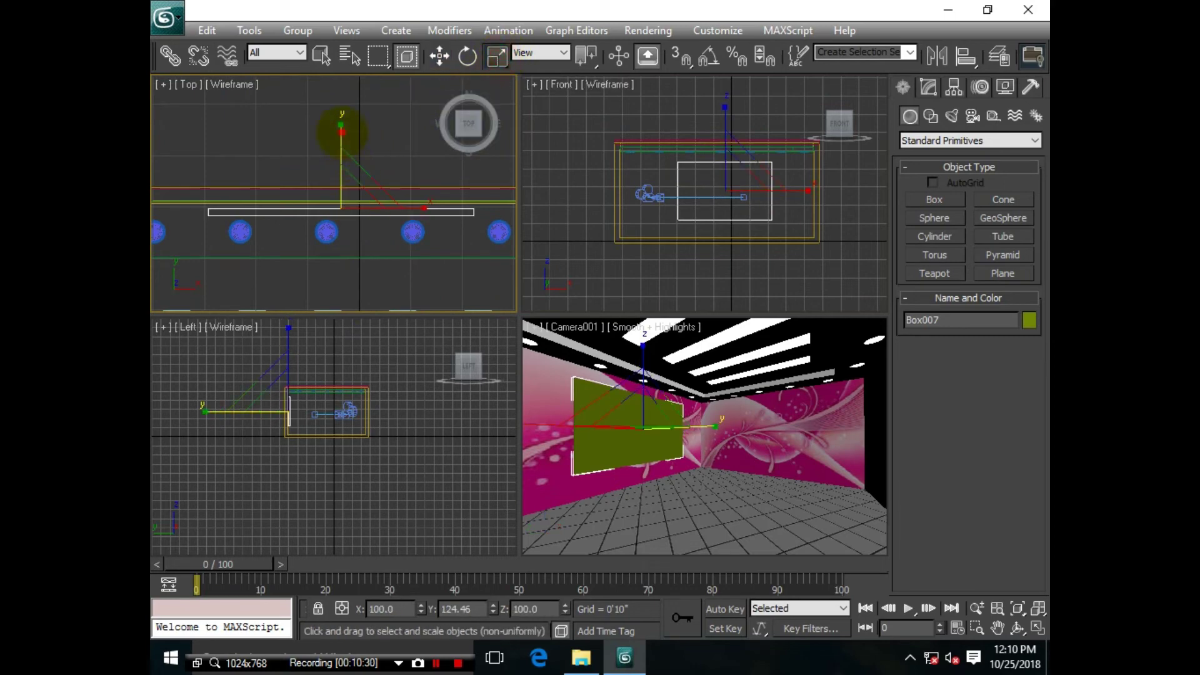
{"action": "left_click", "coordinate": [440, 56]}
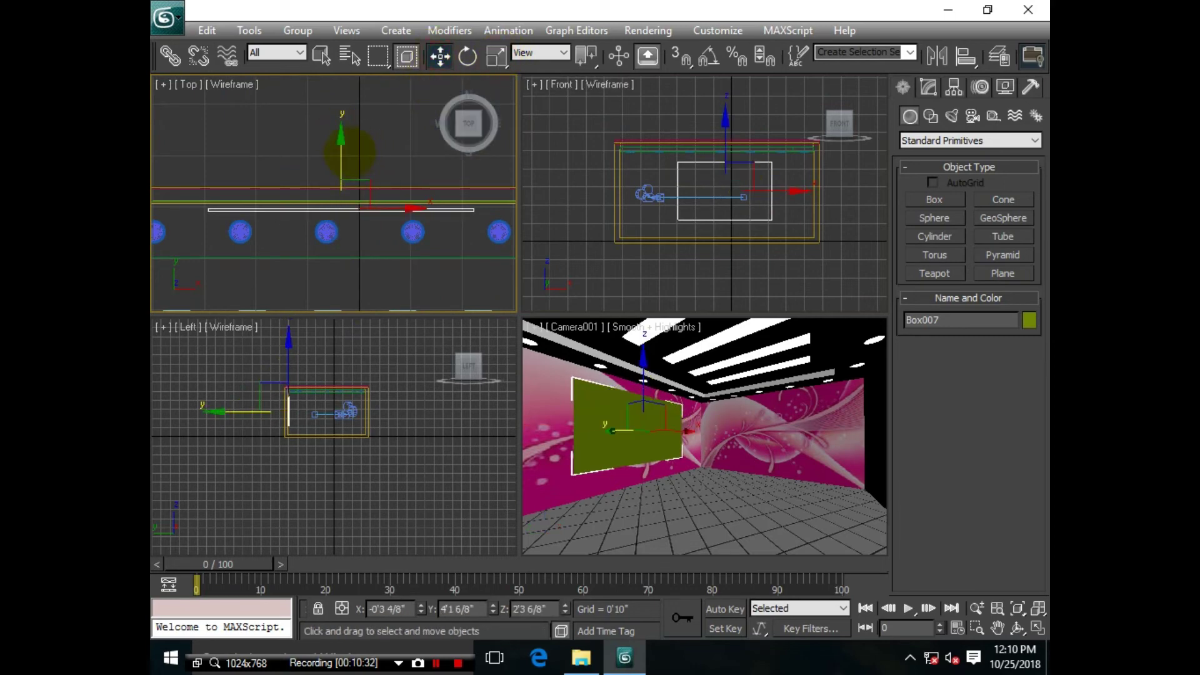
{"action": "left_click_drag", "start_coordinate": [338, 164], "coordinate": [337, 160]}
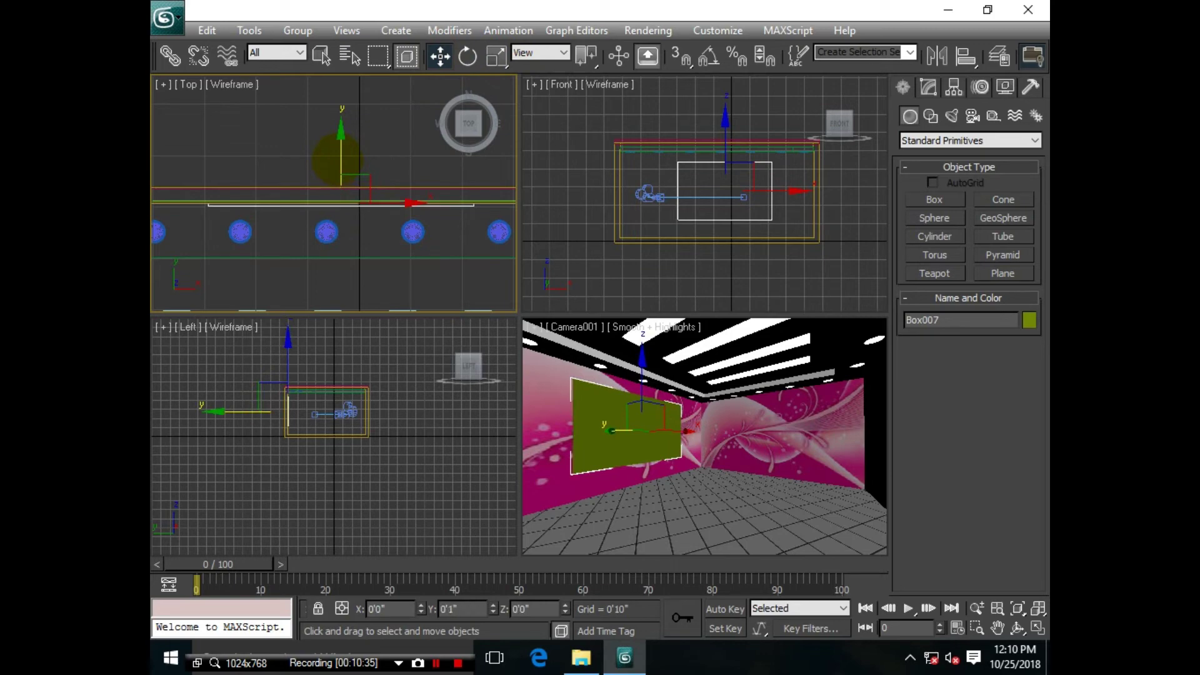
{"action": "right_click", "coordinate": [687, 431]}
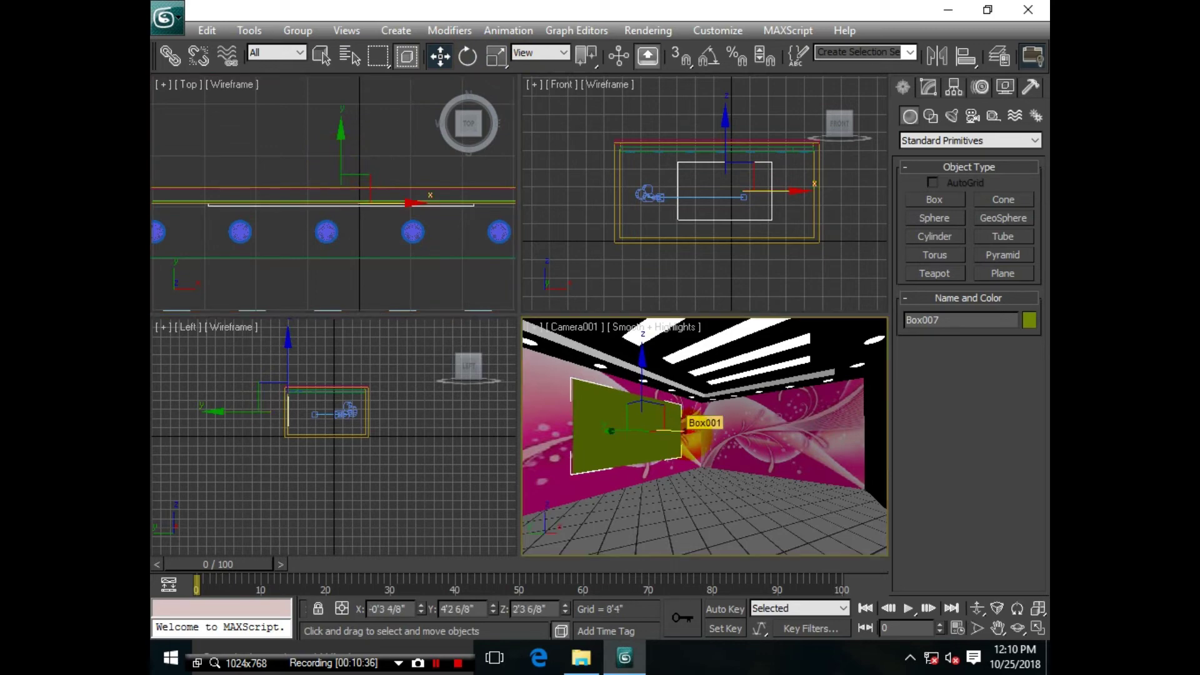
Step: Give Material #6 a black diffuse and white reflection, and assign it to the panel
{"action": "key", "text": "m"}
{"action": "left_click", "coordinate": [469, 69]}
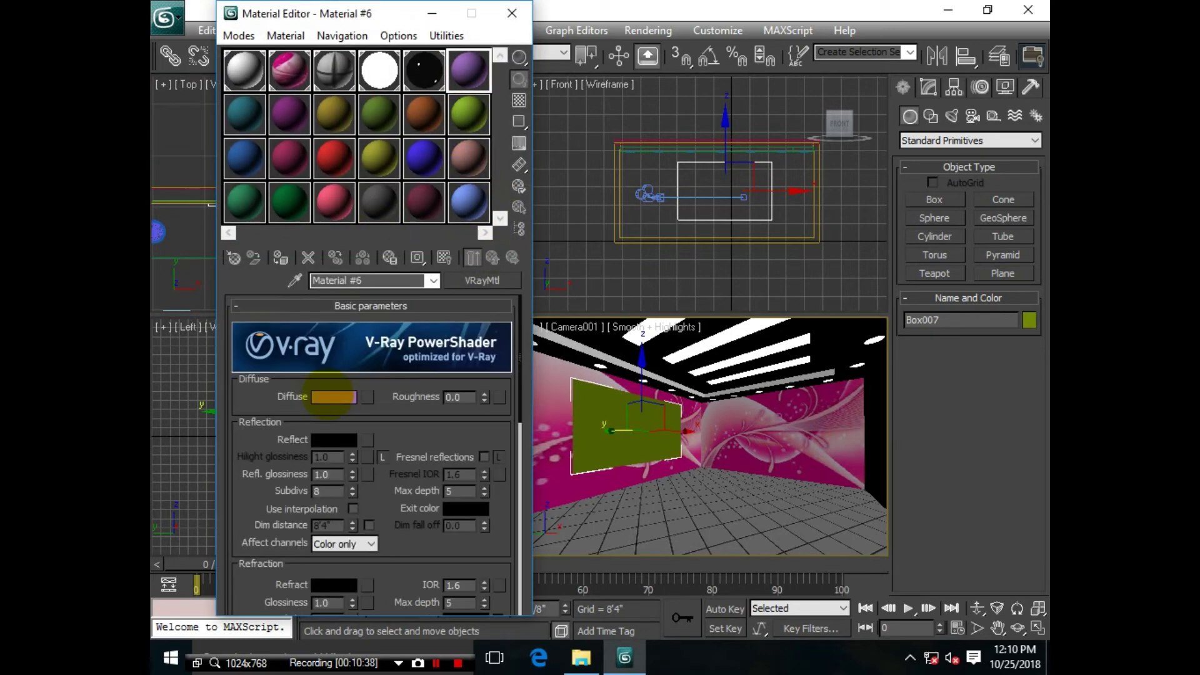
{"action": "left_click", "coordinate": [334, 397]}
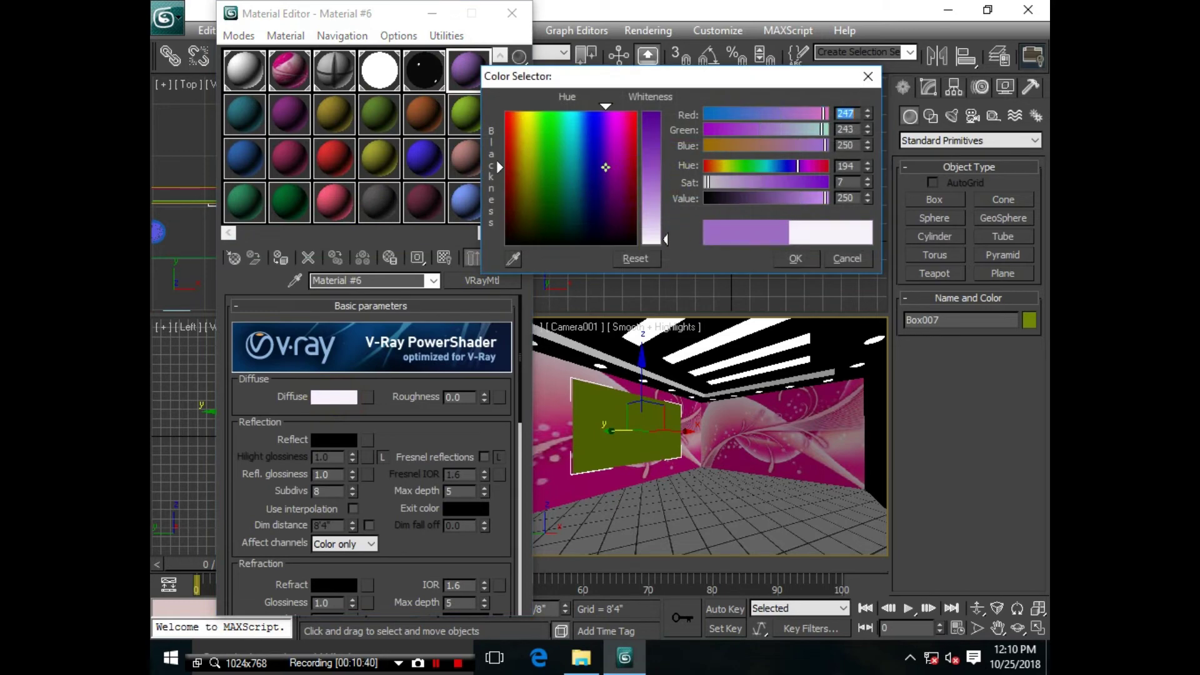
{"action": "left_click_drag", "start_coordinate": [606, 168], "coordinate": [606, 244]}
{"action": "left_click", "coordinate": [796, 259]}
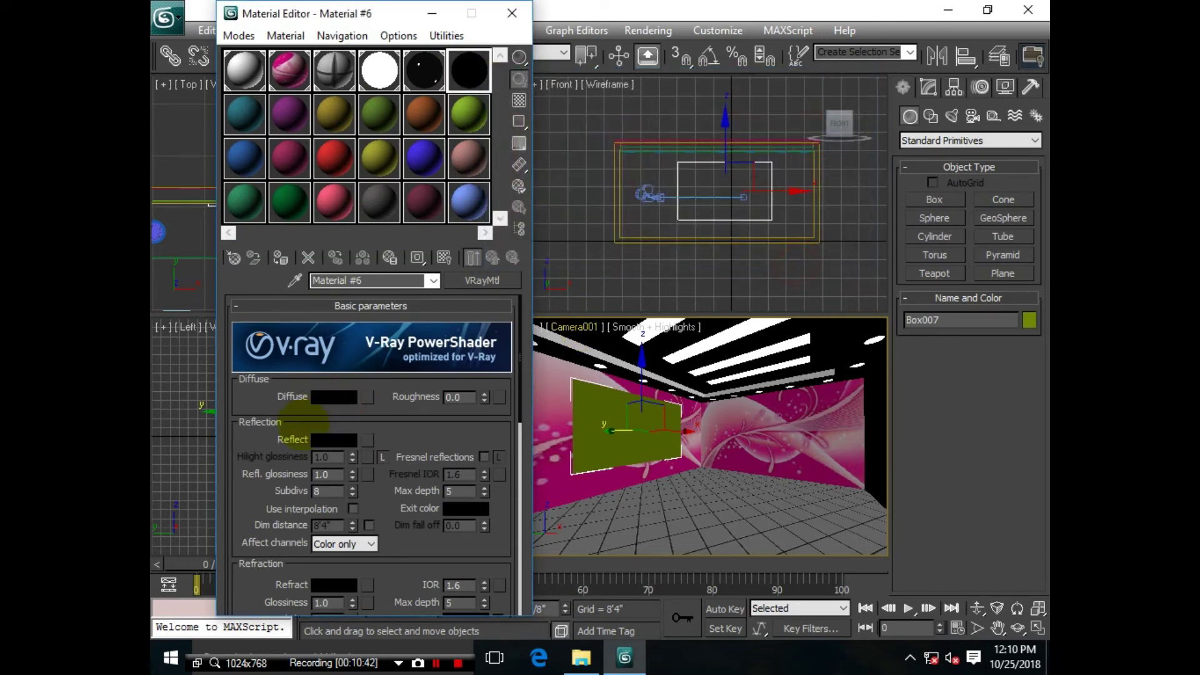
{"action": "left_click", "coordinate": [339, 441]}
{"action": "left_click_drag", "start_coordinate": [666, 111], "coordinate": [666, 244]}
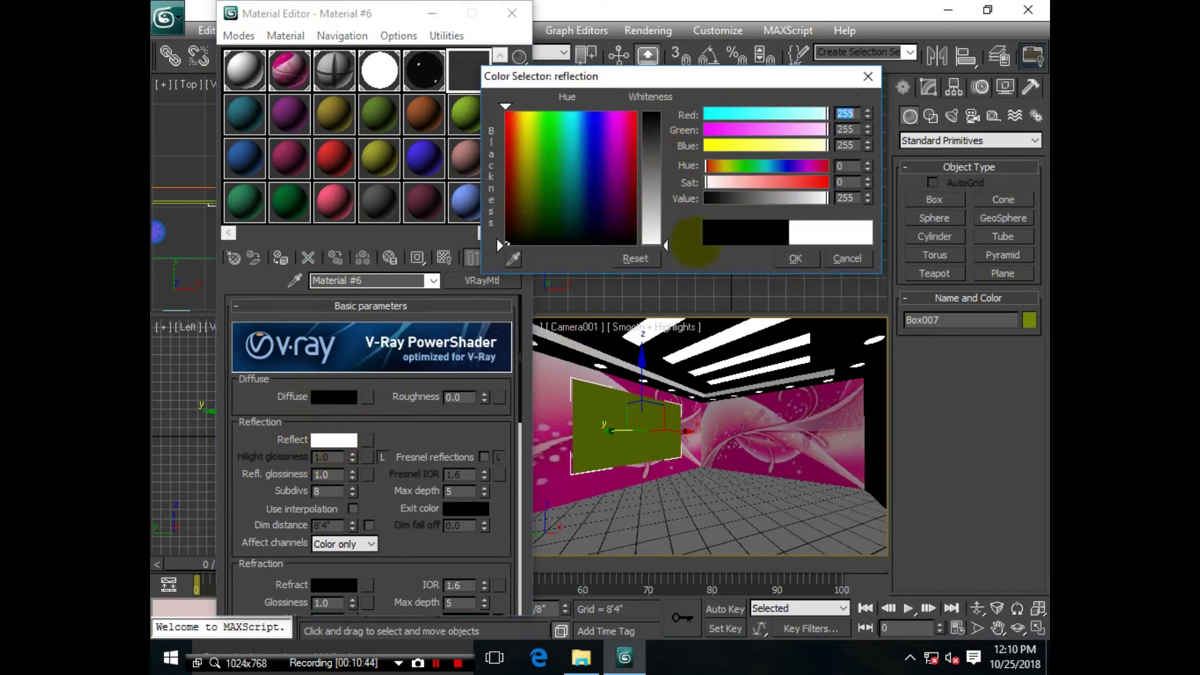
{"action": "left_click", "coordinate": [796, 258]}
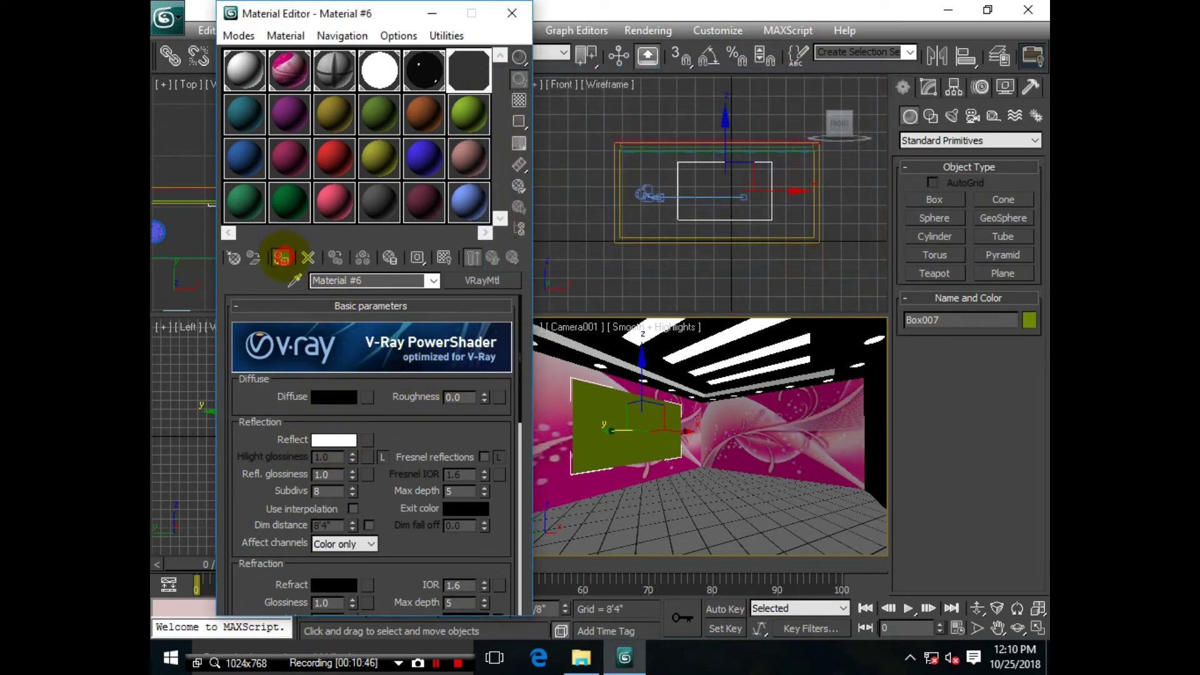
{"action": "left_click", "coordinate": [281, 257]}
{"action": "left_click", "coordinate": [513, 13]}
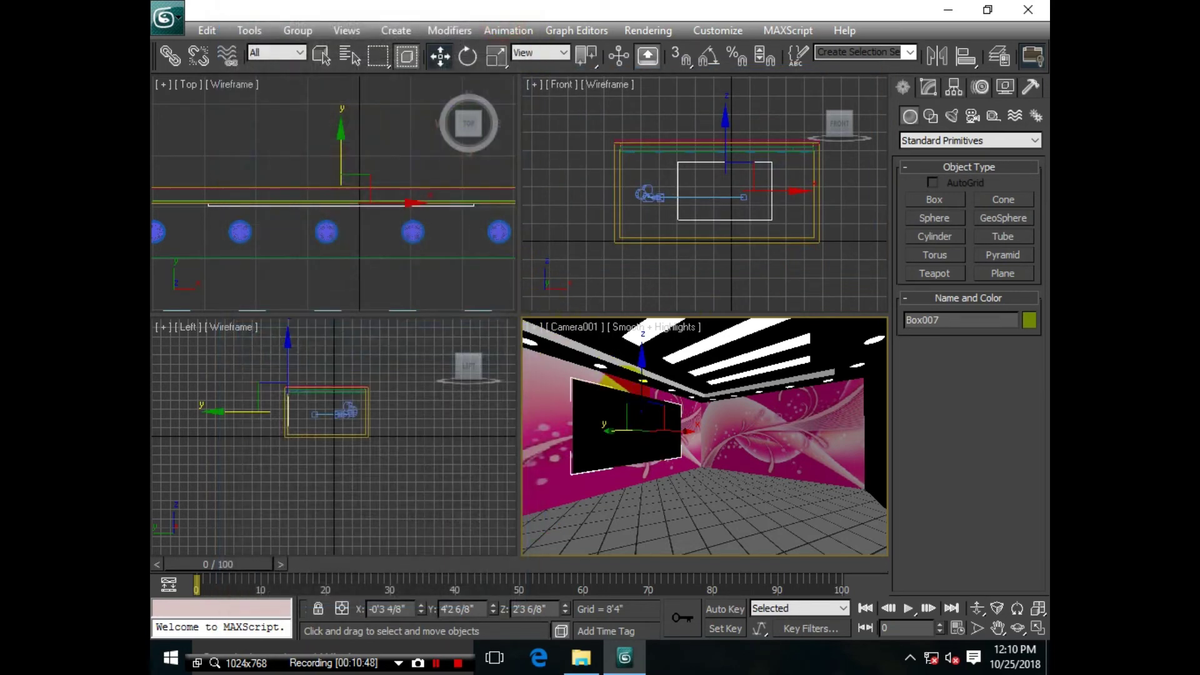
Step: Lower the panel slightly on the wall in the maximized camera view, then deselect it
{"action": "key", "text": "alt+w"}
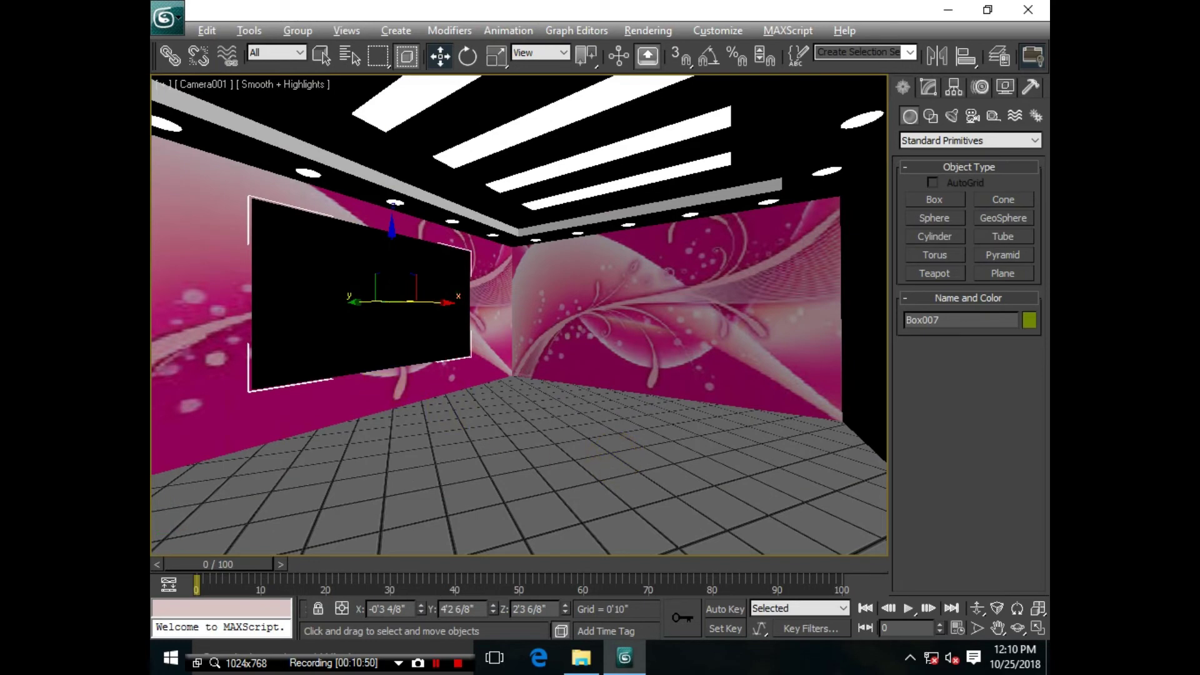
{"action": "left_click_drag", "start_coordinate": [392, 262], "coordinate": [392, 280]}
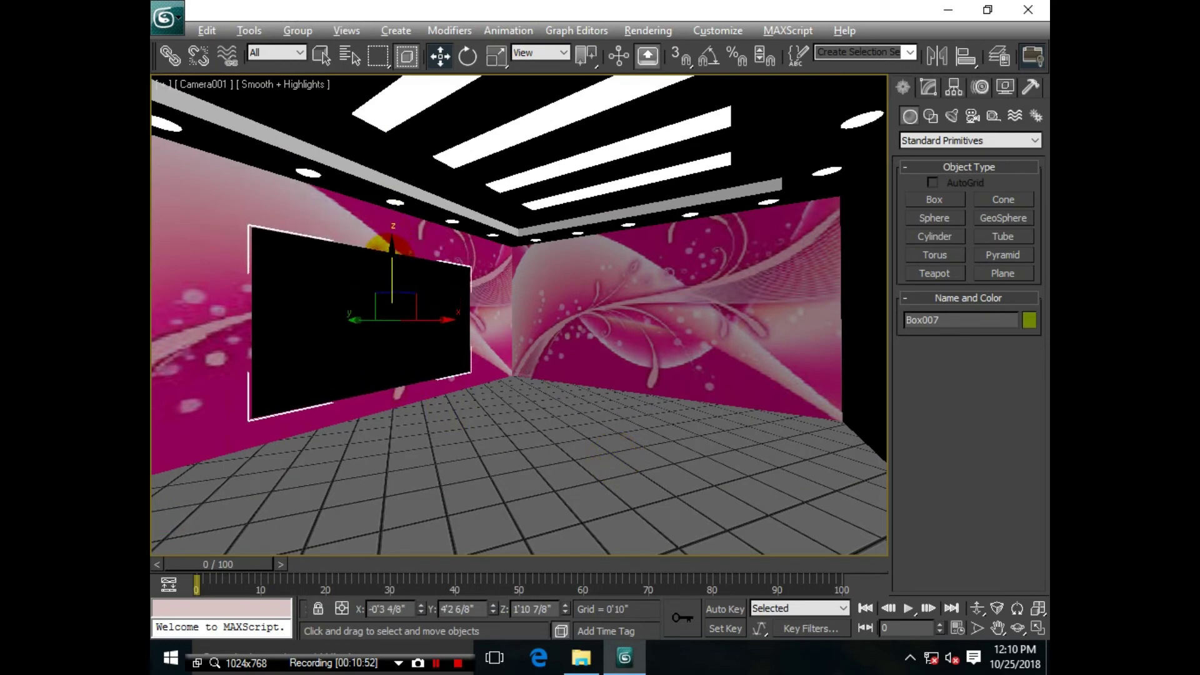
{"action": "key", "text": "alt+w"}
{"action": "left_click", "coordinate": [401, 282]}
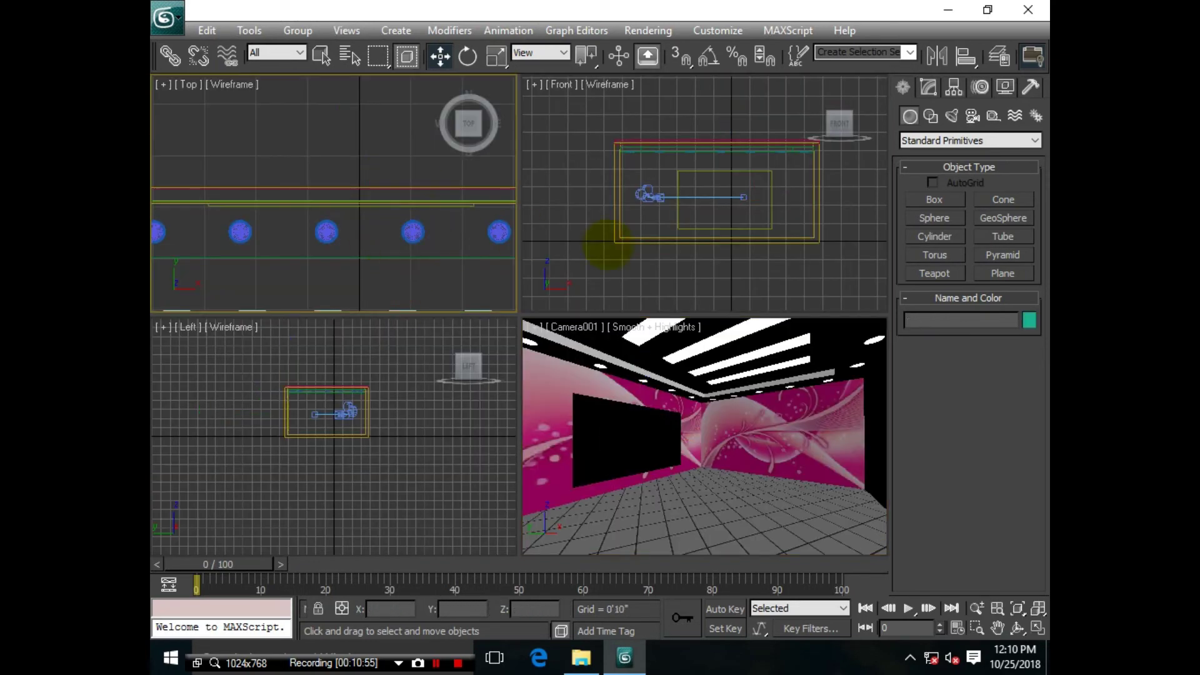
Step: Draw a sphere in the middle of the room in the Top view
{"action": "left_click", "coordinate": [940, 216]}
{"action": "scroll", "coordinate": [402, 193], "scroll_direction": "down", "scroll_amount": 3}
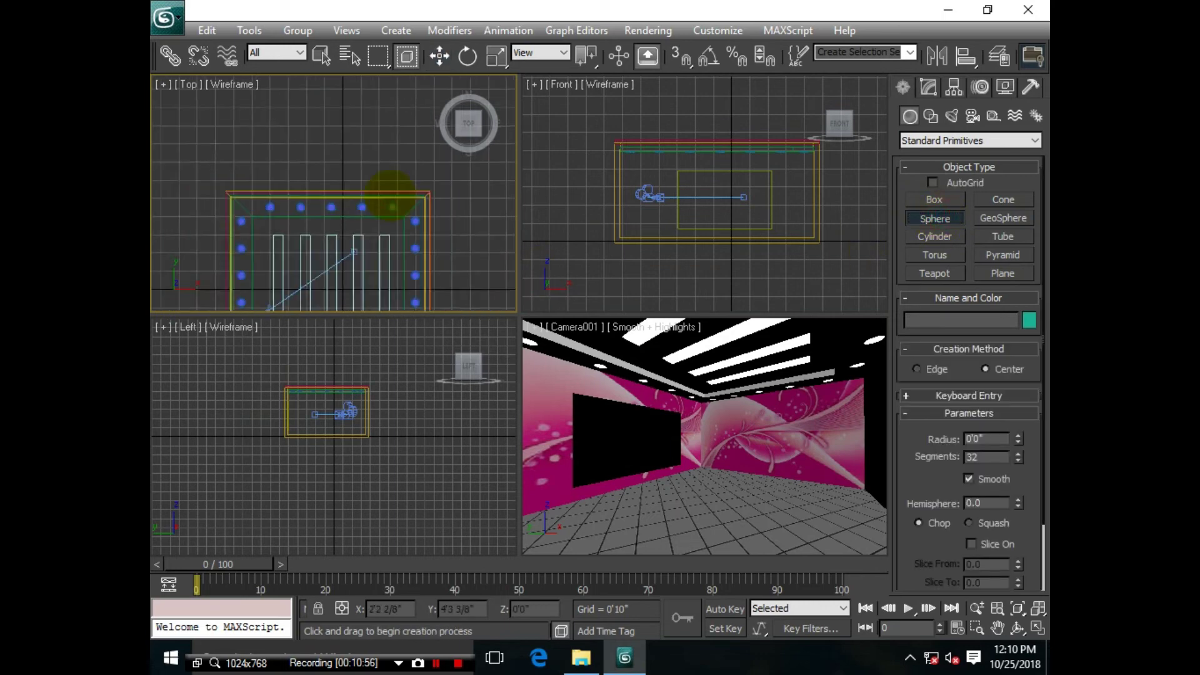
{"action": "scroll", "coordinate": [394, 193], "scroll_direction": "down", "scroll_amount": 1}
{"action": "middle_click_drag", "start_coordinate": [375, 215], "coordinate": [348, 190]}
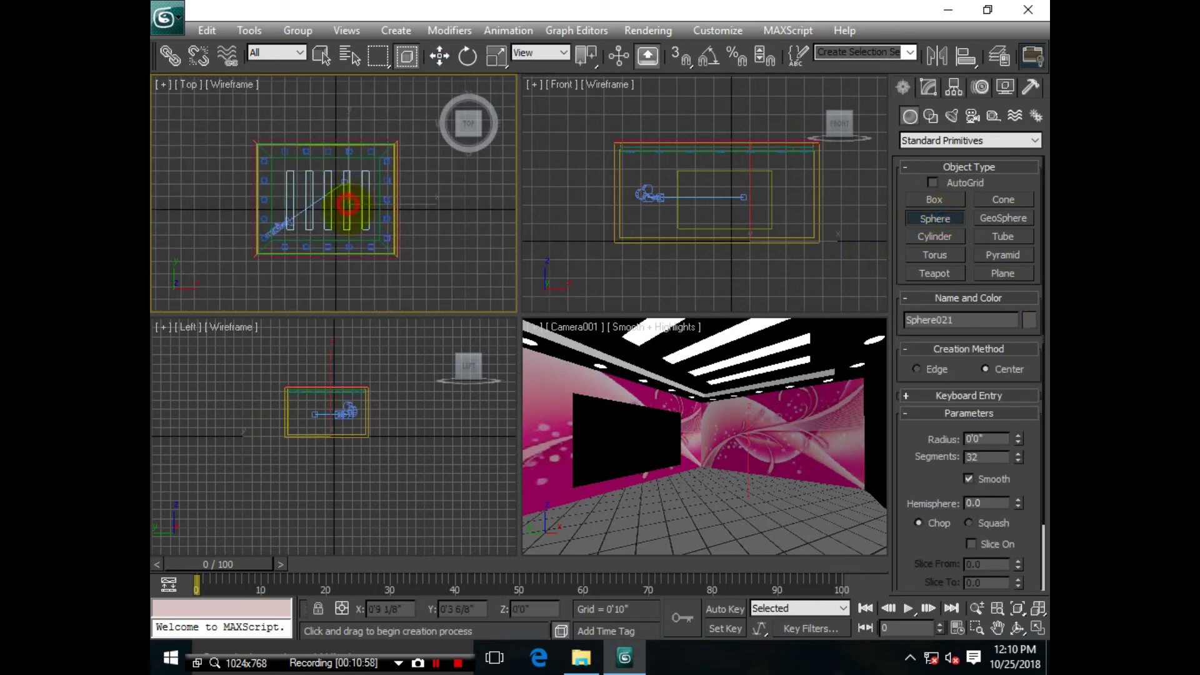
{"action": "left_click_drag", "start_coordinate": [348, 204], "coordinate": [360, 206]}
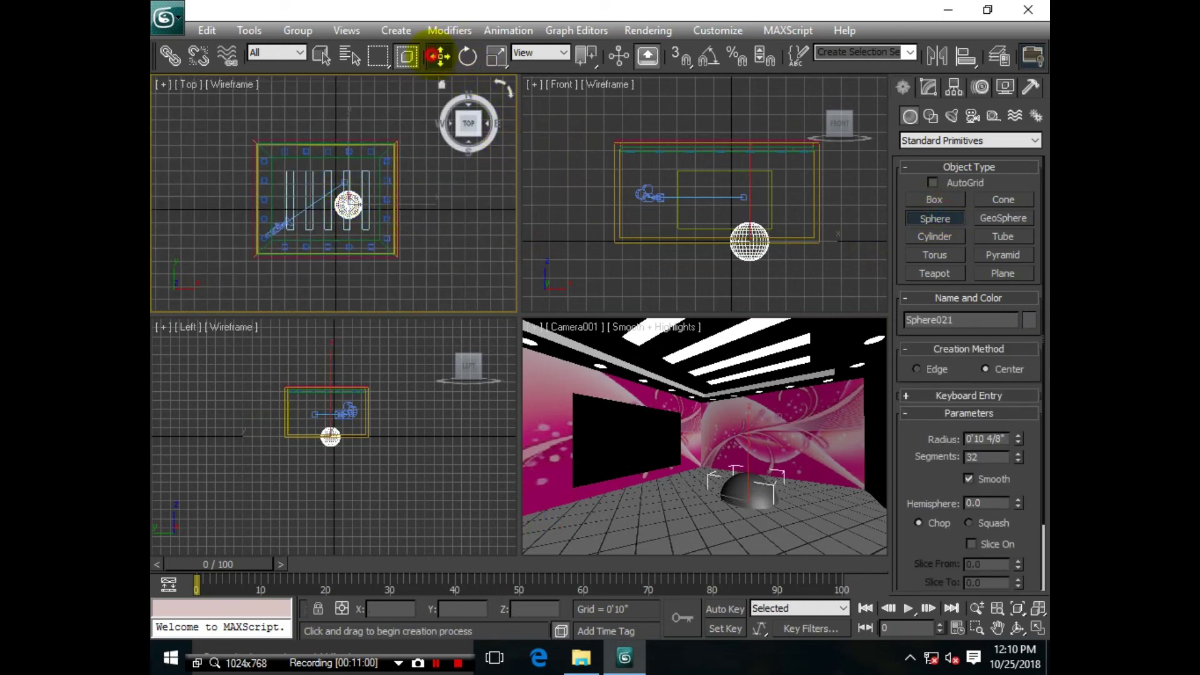
Step: Raise the sphere off the floor and shift it back along Y in the camera view
{"action": "left_click", "coordinate": [437, 57]}
{"action": "left_click_drag", "start_coordinate": [752, 197], "coordinate": [754, 173]}
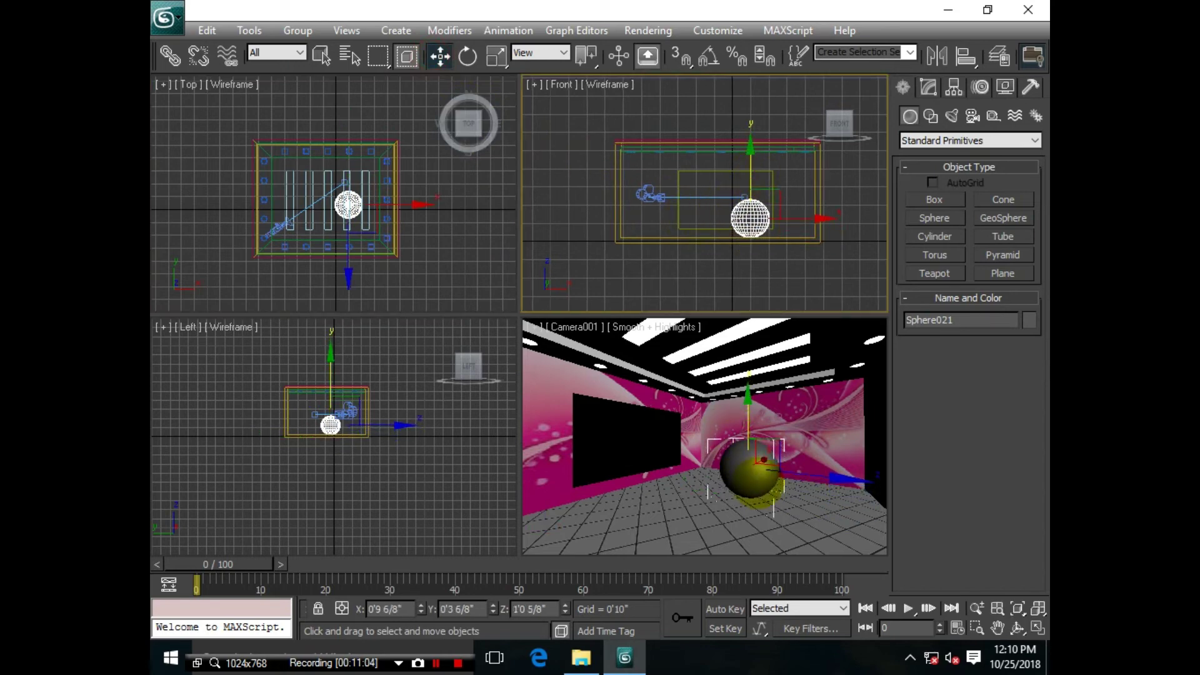
{"action": "left_click", "coordinate": [750, 475]}
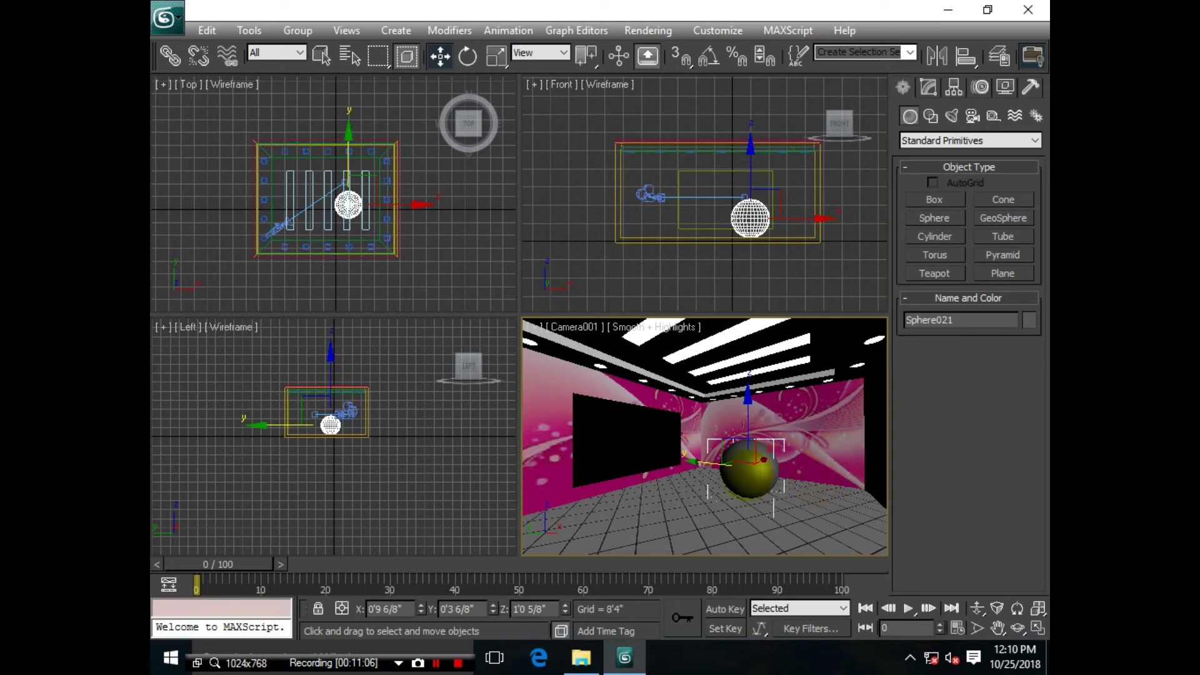
{"action": "left_click_drag", "start_coordinate": [740, 463], "coordinate": [719, 460]}
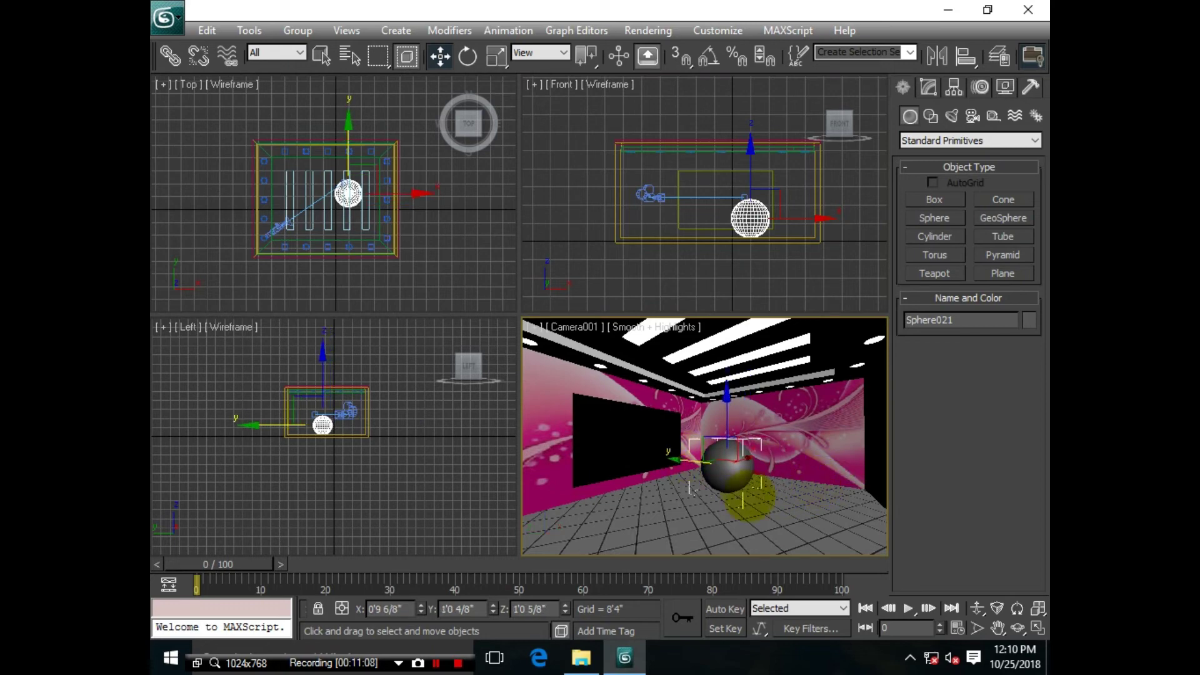
Step: Add a Bitmap map to the diffuse channel of an unused material slot
{"action": "key", "text": "m"}
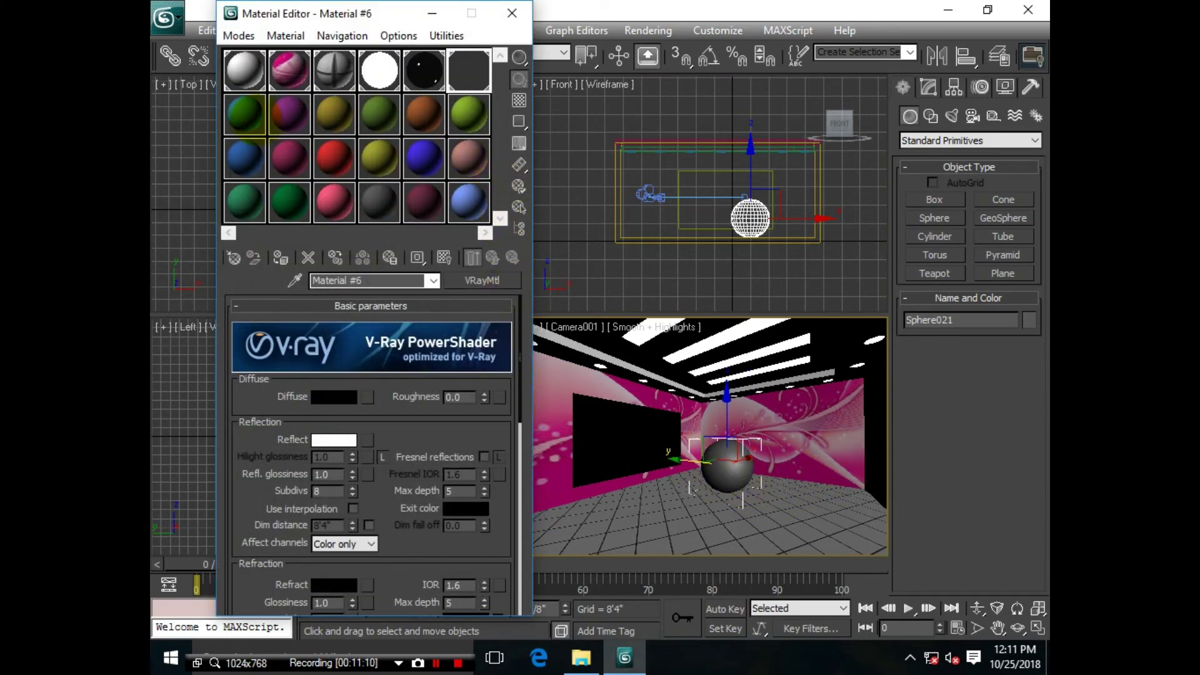
{"action": "left_click", "coordinate": [244, 114]}
{"action": "left_click", "coordinate": [367, 397]}
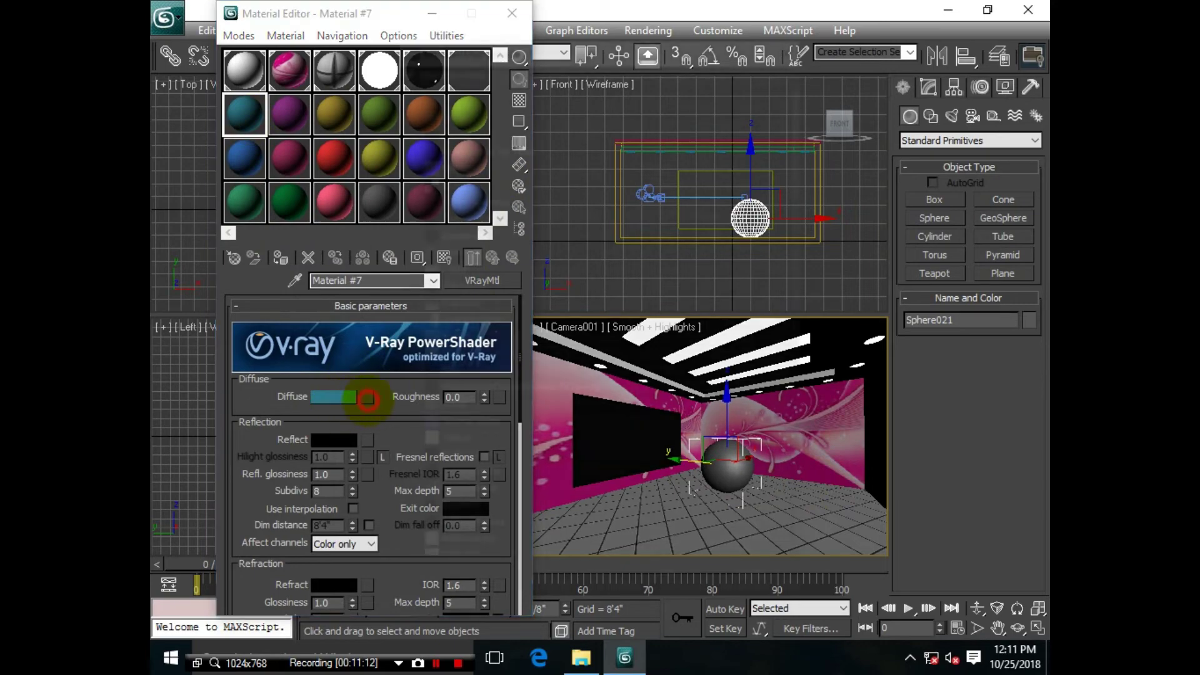
{"action": "double_click", "coordinate": [451, 127]}
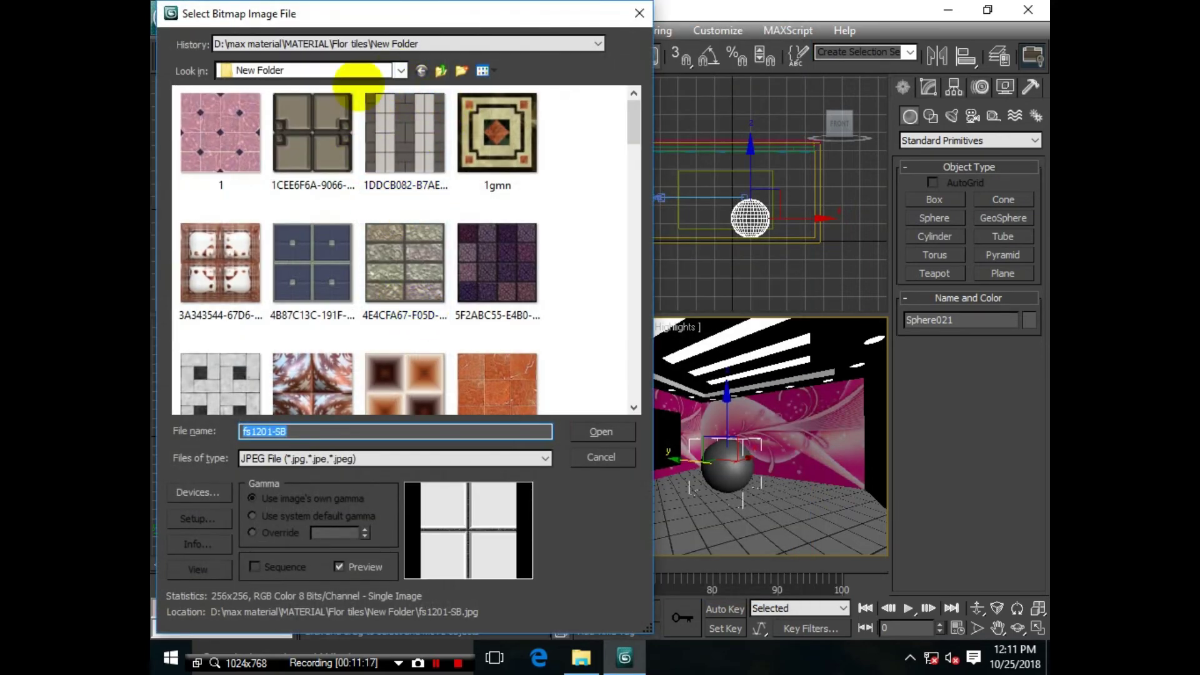
{"action": "scroll", "coordinate": [356, 246], "scroll_direction": "down", "scroll_amount": 5}
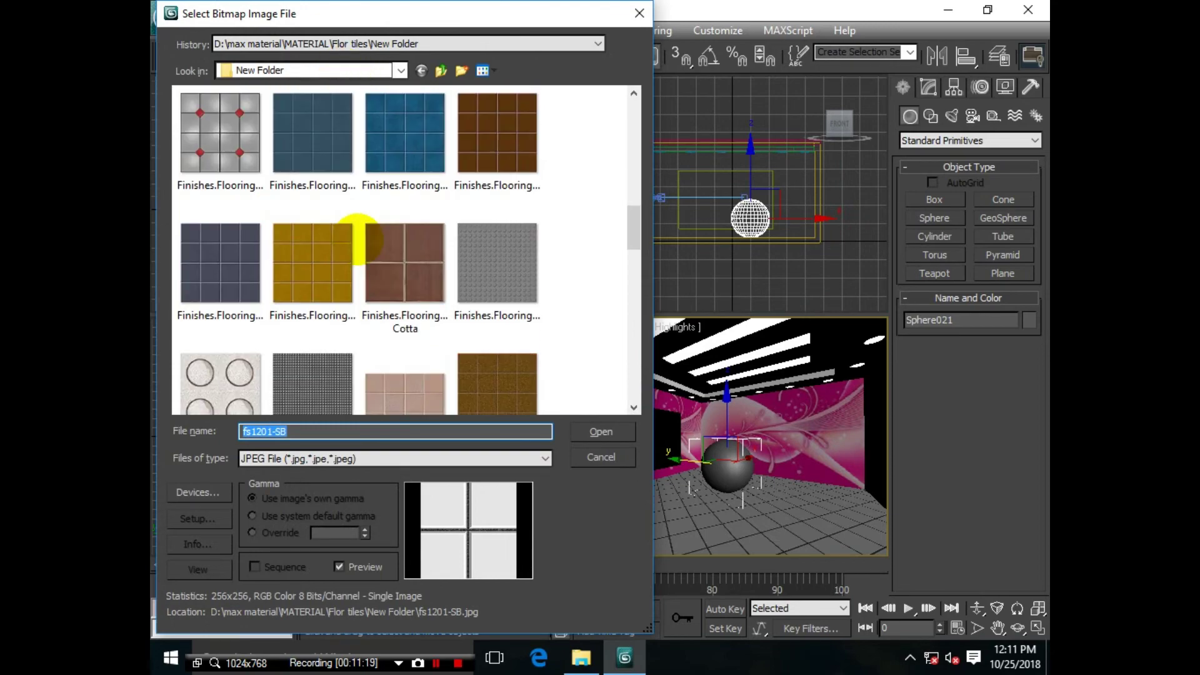
{"action": "scroll", "coordinate": [353, 244], "scroll_direction": "down", "scroll_amount": 5}
{"action": "scroll", "coordinate": [360, 256], "scroll_direction": "down", "scroll_amount": 5}
{"action": "scroll", "coordinate": [360, 255], "scroll_direction": "down", "scroll_amount": 2}
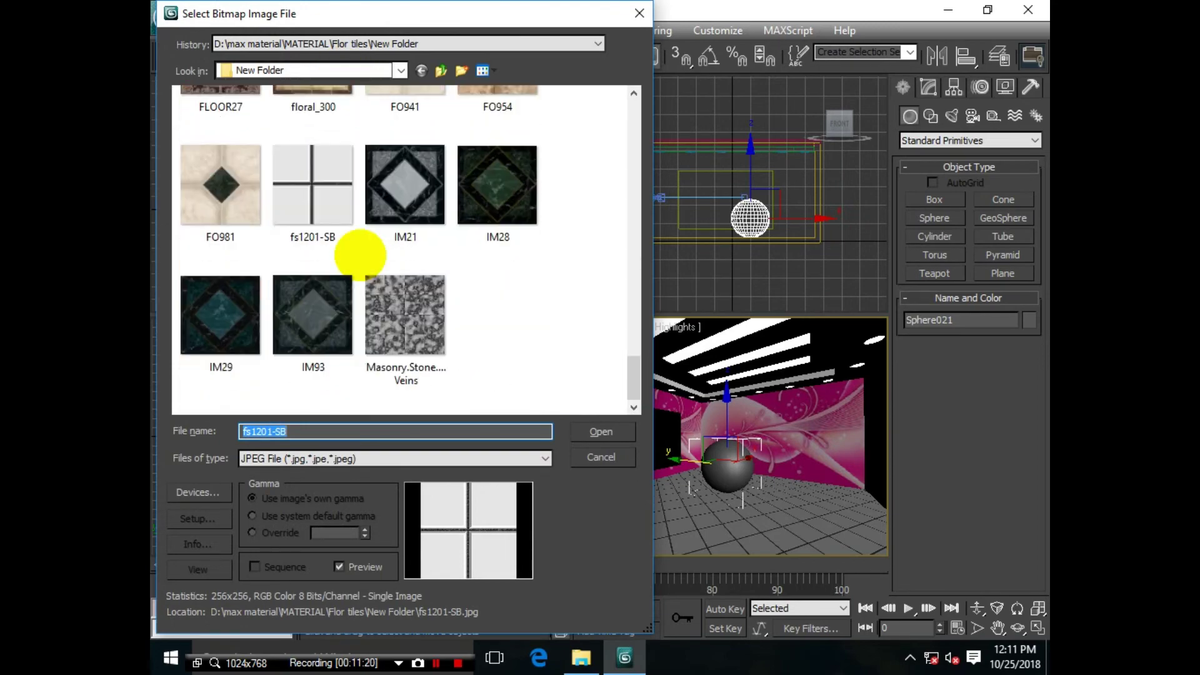
{"action": "scroll", "coordinate": [362, 254], "scroll_direction": "up", "scroll_amount": 5}
{"action": "scroll", "coordinate": [361, 255], "scroll_direction": "up", "scroll_amount": 5}
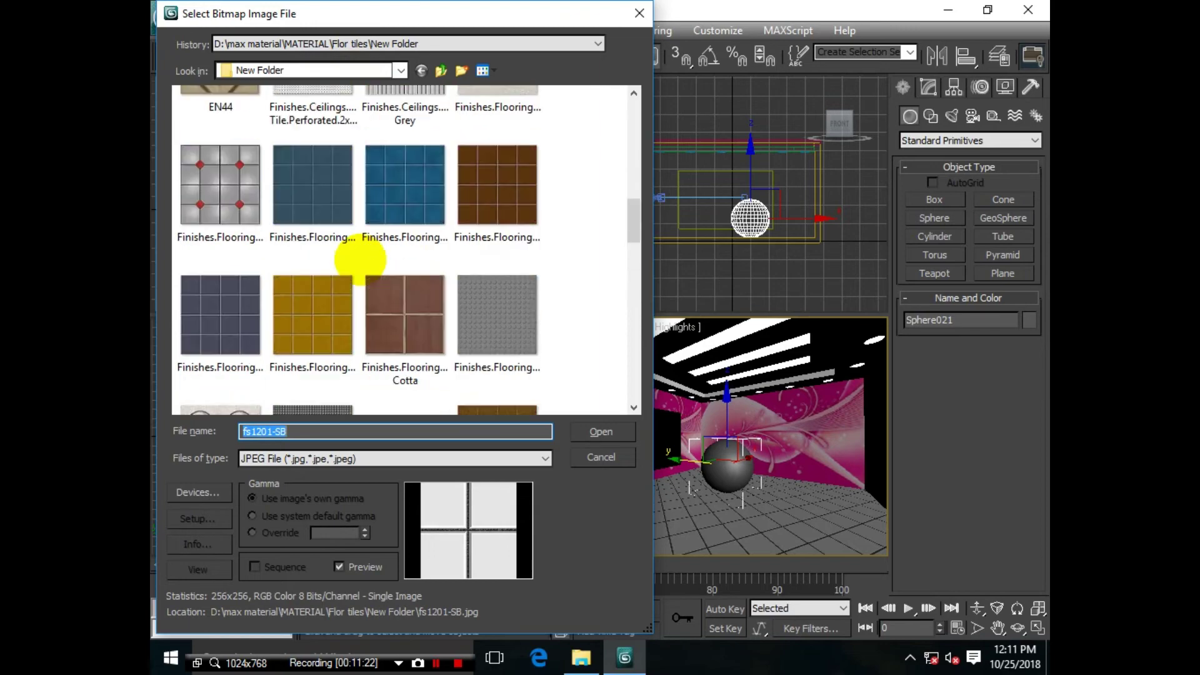
{"action": "scroll", "coordinate": [362, 254], "scroll_direction": "up", "scroll_amount": 7}
Step: Load Finishes.Flooring.Vinyl.Checker.Black-White from the ArchMat texture folder as the bitmap
{"action": "left_click", "coordinate": [421, 70]}
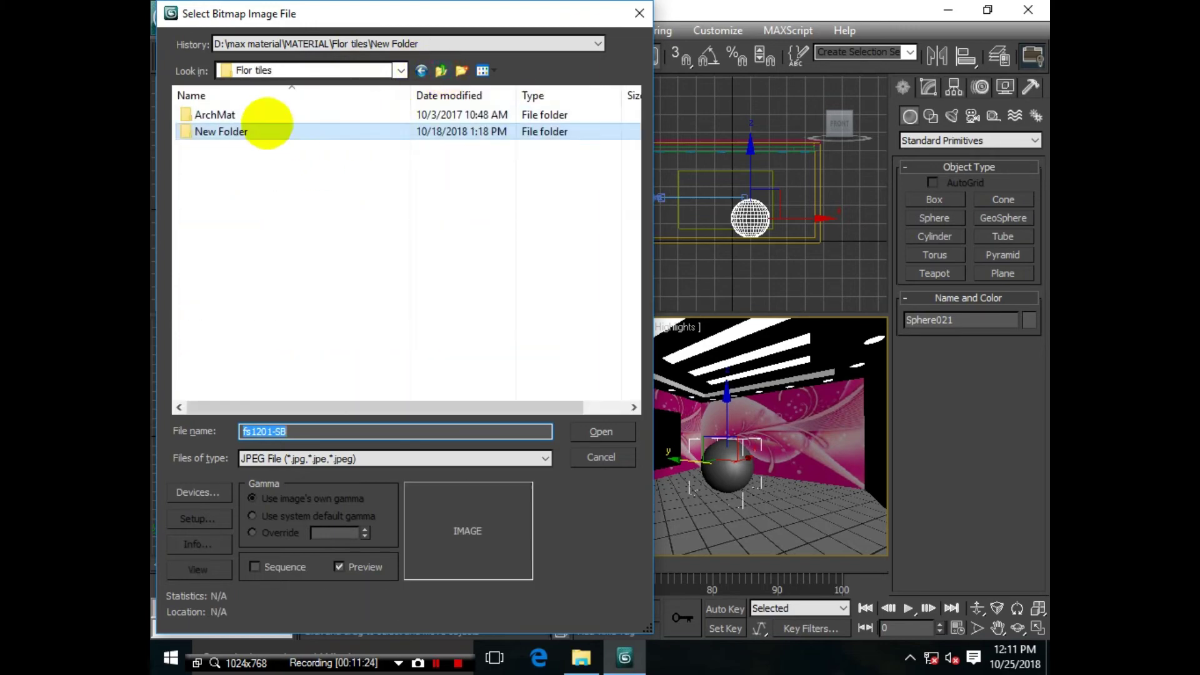
{"action": "double_click", "coordinate": [263, 114]}
{"action": "scroll", "coordinate": [314, 240], "scroll_direction": "down", "scroll_amount": 1}
{"action": "scroll", "coordinate": [314, 239], "scroll_direction": "down", "scroll_amount": 3}
{"action": "scroll", "coordinate": [317, 246], "scroll_direction": "down", "scroll_amount": 3}
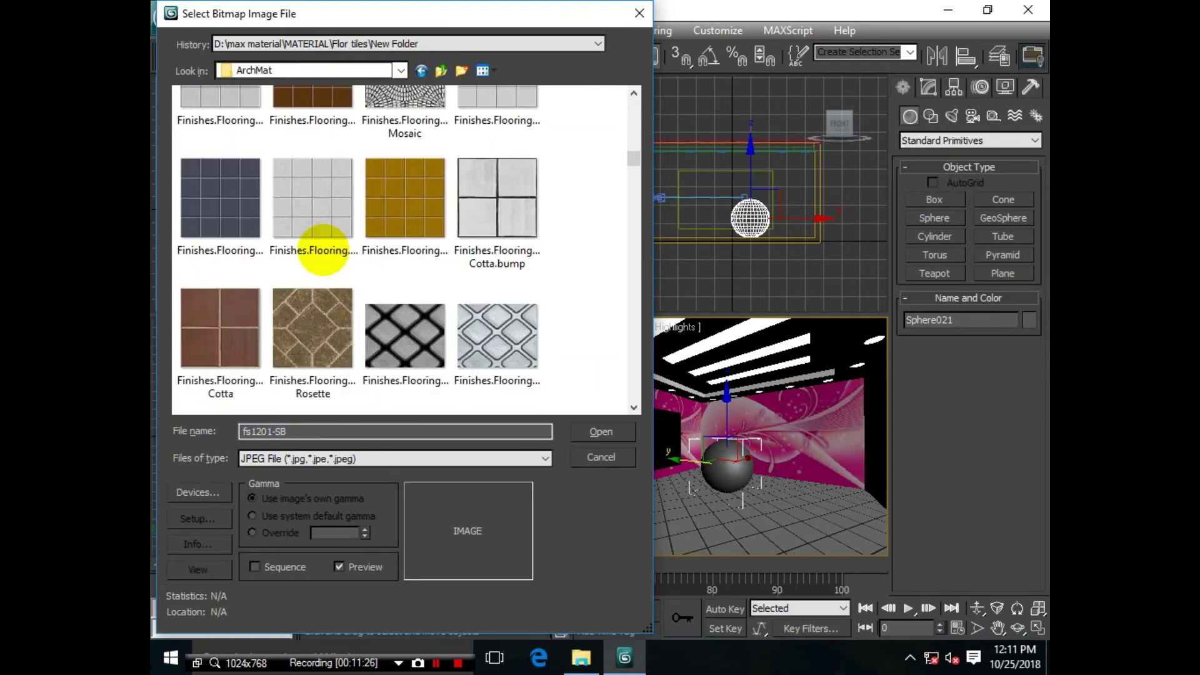
{"action": "scroll", "coordinate": [322, 250], "scroll_direction": "down", "scroll_amount": 3}
{"action": "left_click", "coordinate": [393, 197]}
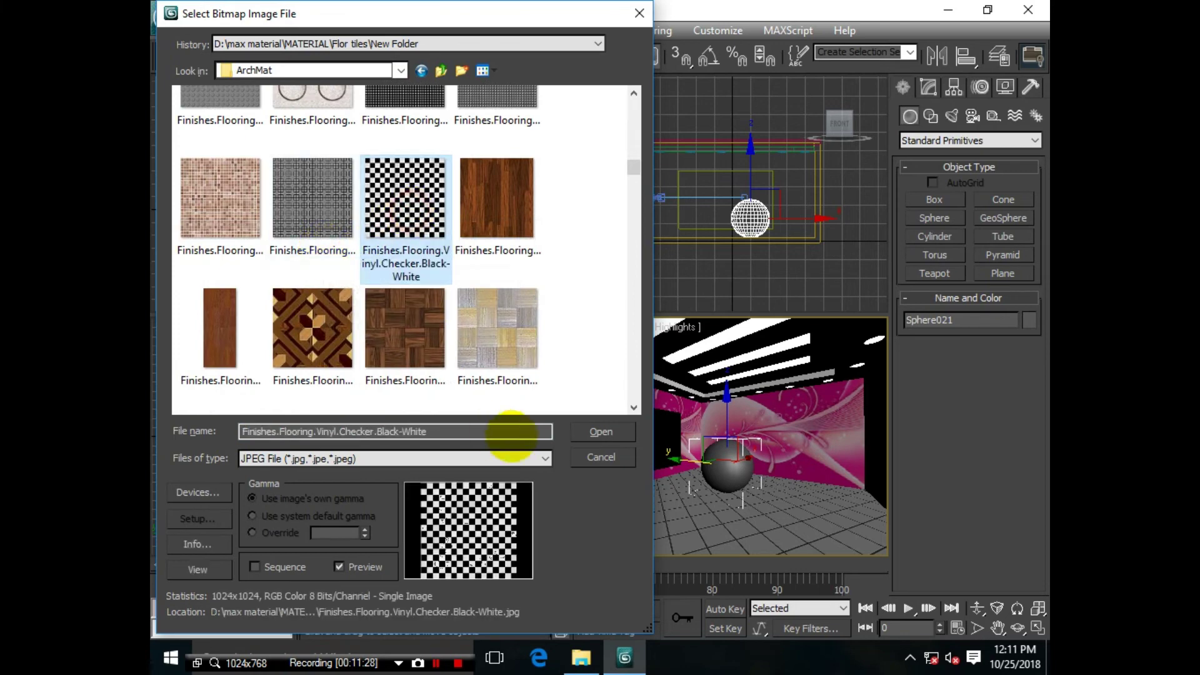
{"action": "left_click", "coordinate": [599, 431]}
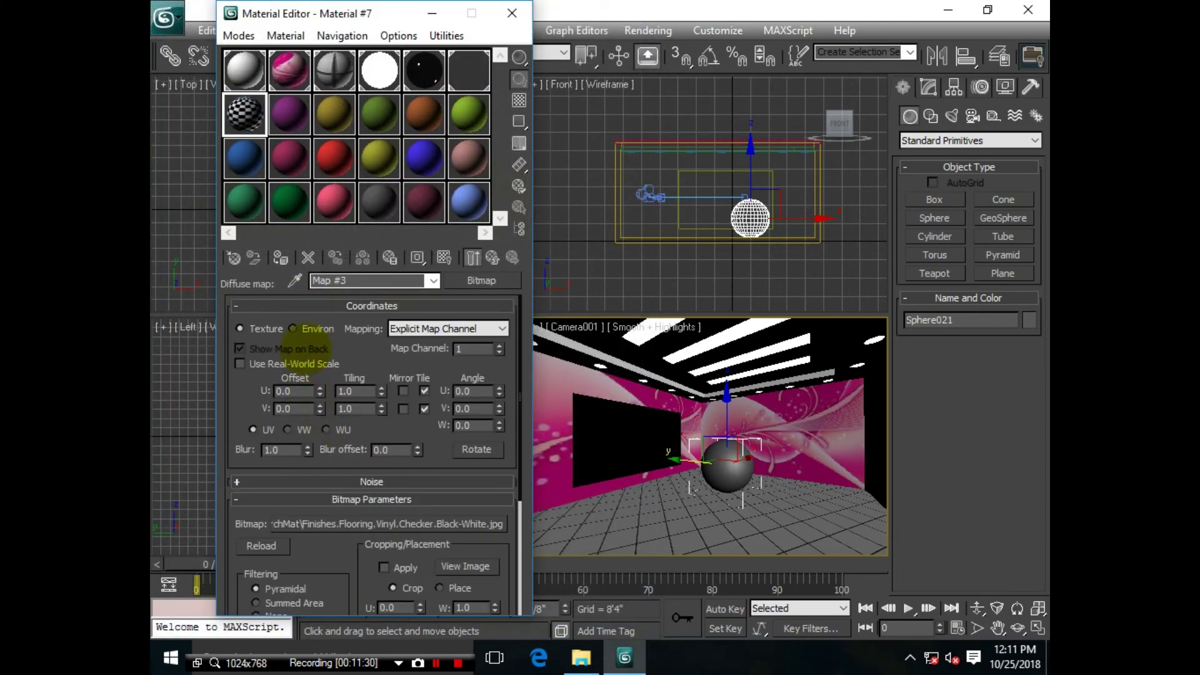
Step: Show the checker texture in the viewport and set offsets U 0.57, V 0.82
{"action": "left_click", "coordinate": [445, 258]}
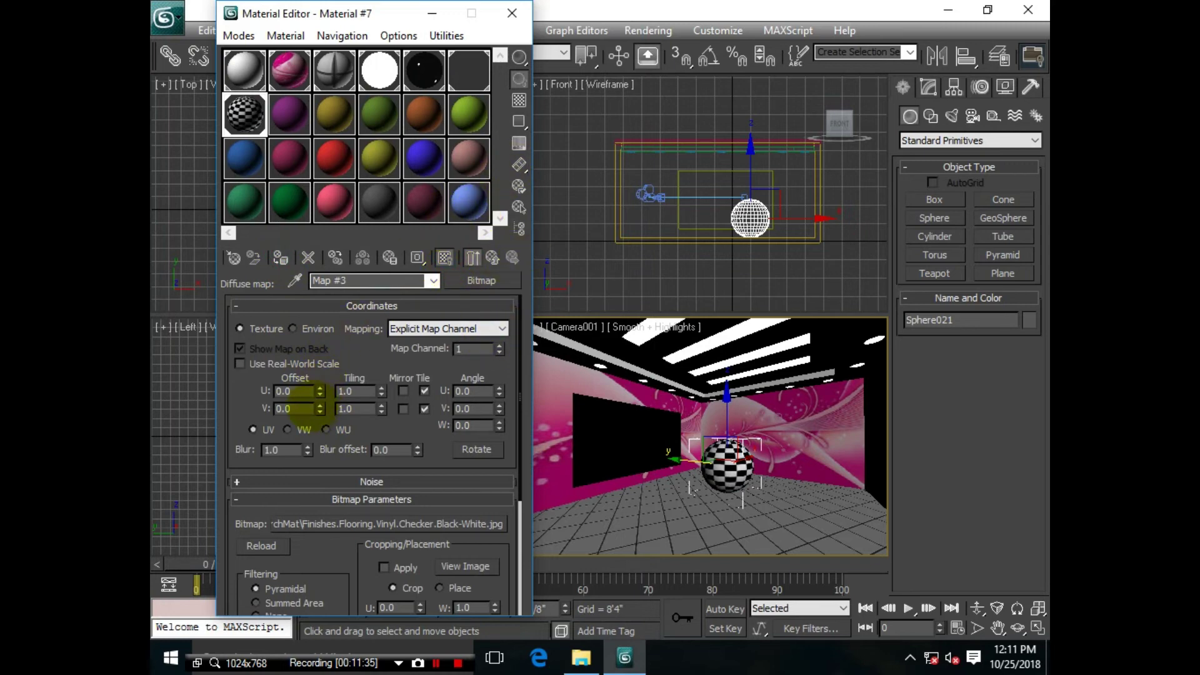
{"action": "left_click", "coordinate": [320, 389]}
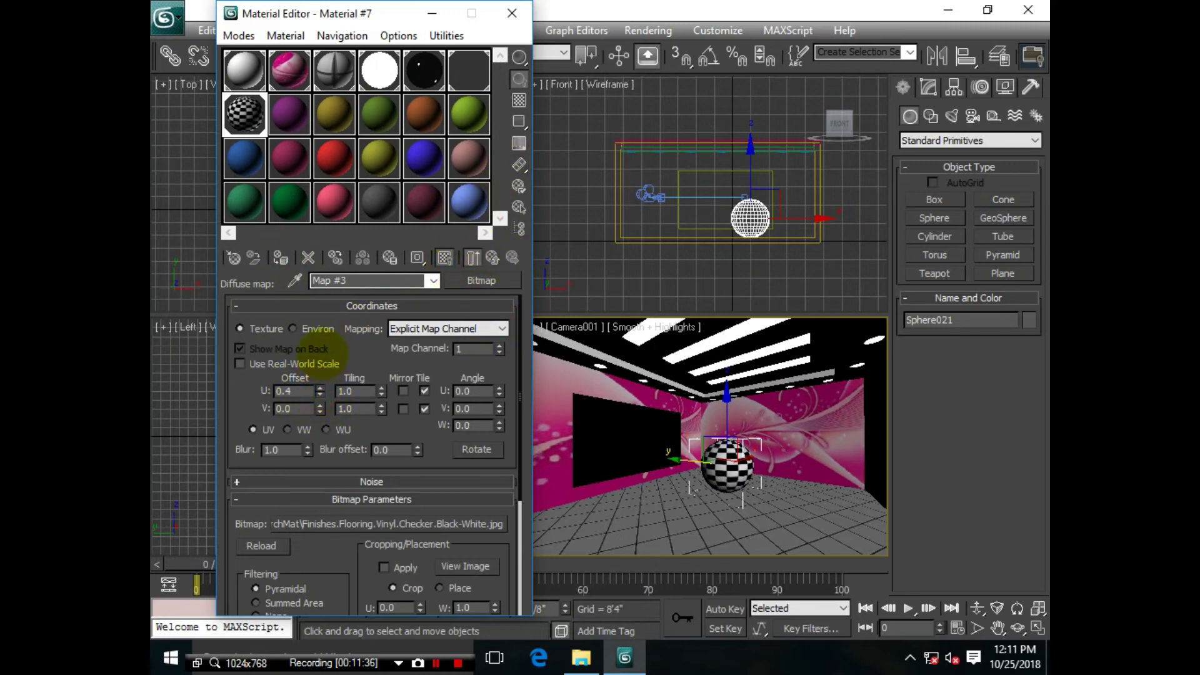
{"action": "left_click_drag", "start_coordinate": [321, 354], "coordinate": [327, 332]}
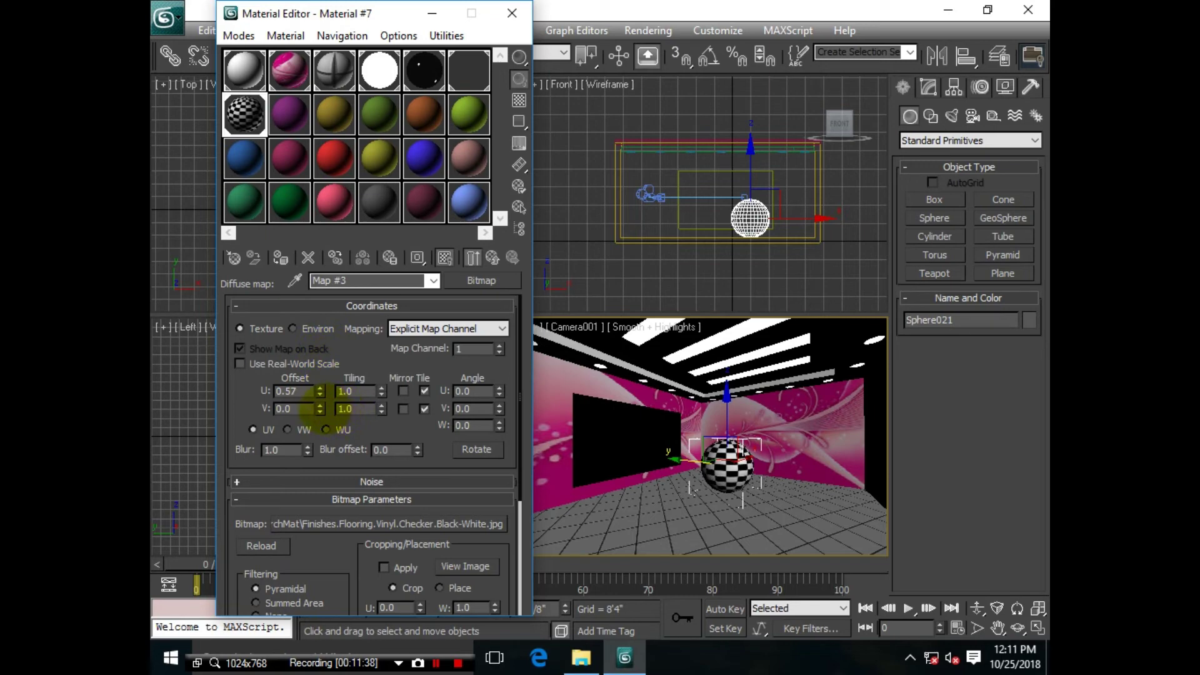
{"action": "mouse_move", "coordinate": [319, 408]}
{"action": "left_mouse_down"}
{"action": "mouse_move", "coordinate": [317, 324]}
{"action": "mouse_move", "coordinate": [317, 335]}
{"action": "left_mouse_up"}
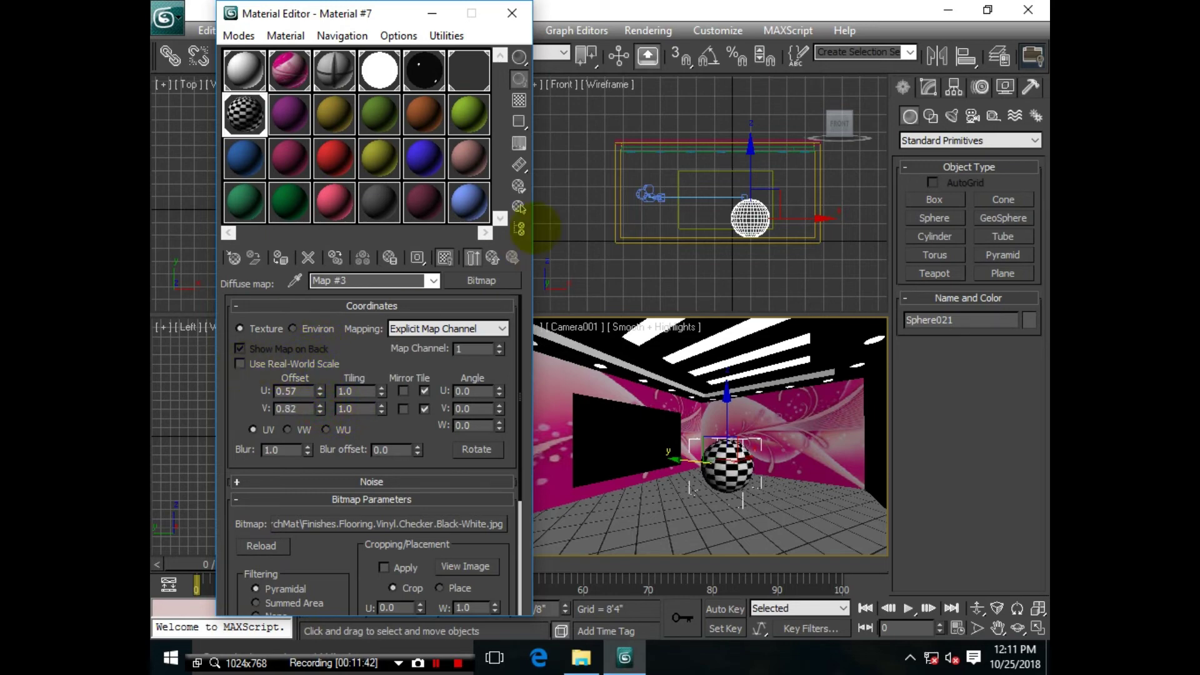
{"action": "left_click", "coordinate": [512, 13]}
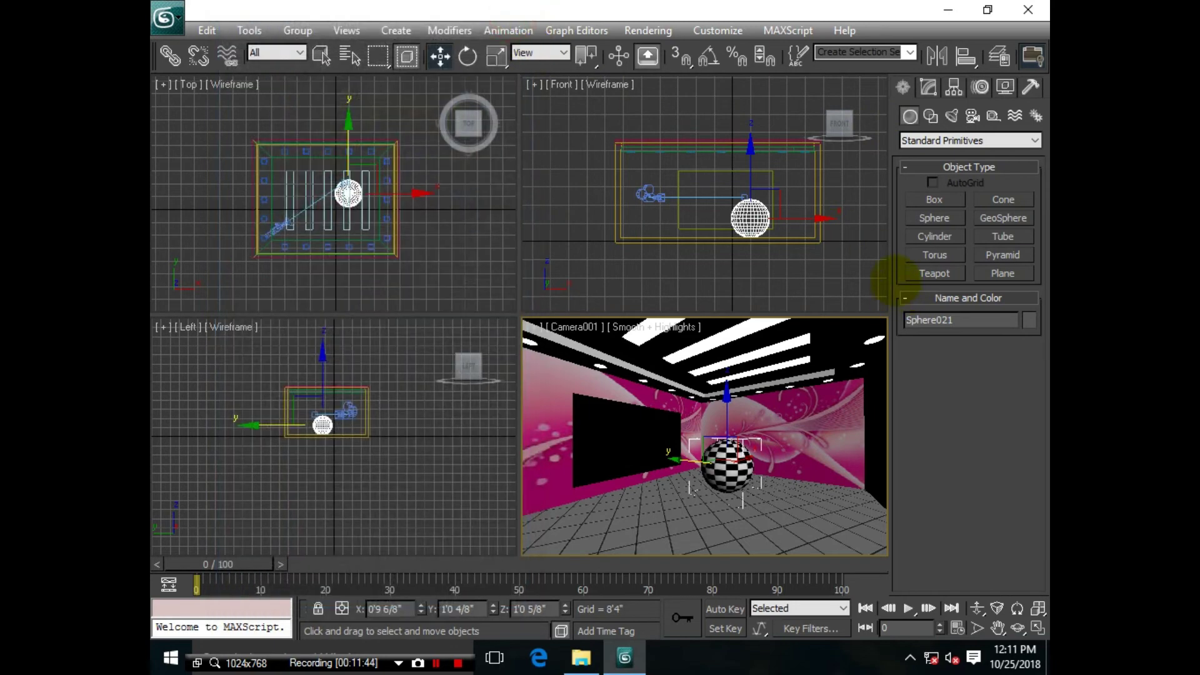
Step: Add a UVW Map modifier to the sphere with Box mapping
{"action": "left_click", "coordinate": [929, 86]}
{"action": "left_click", "coordinate": [963, 134]}
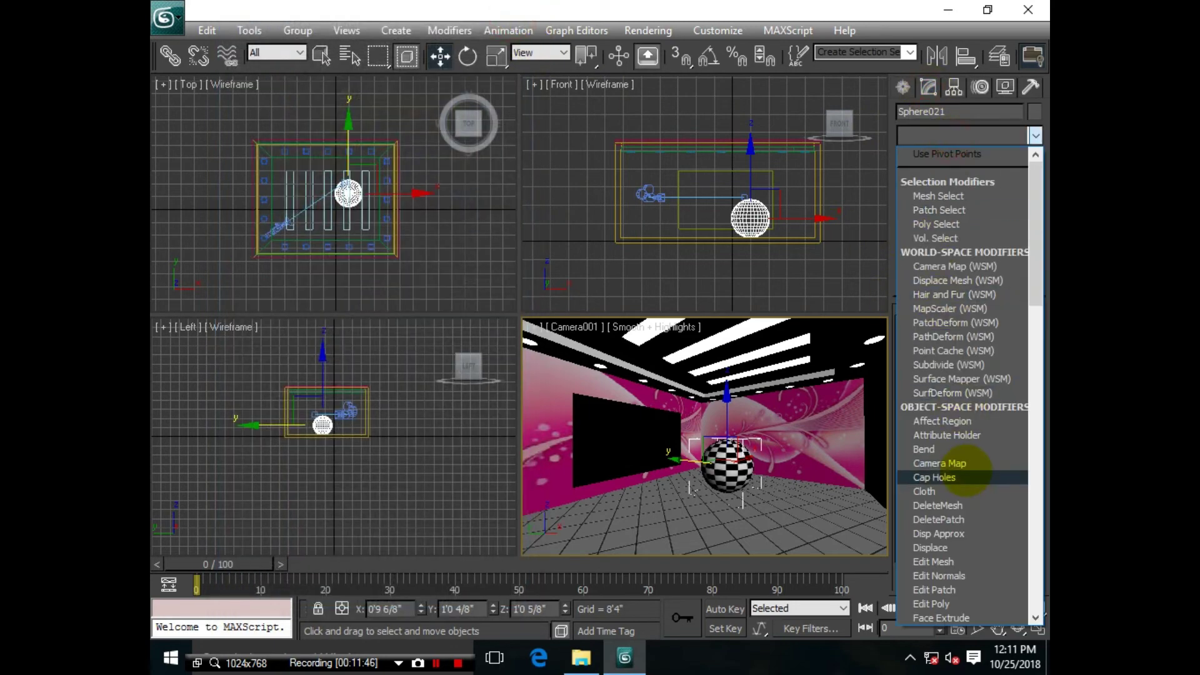
{"action": "scroll", "coordinate": [969, 464], "scroll_direction": "down", "scroll_amount": 5}
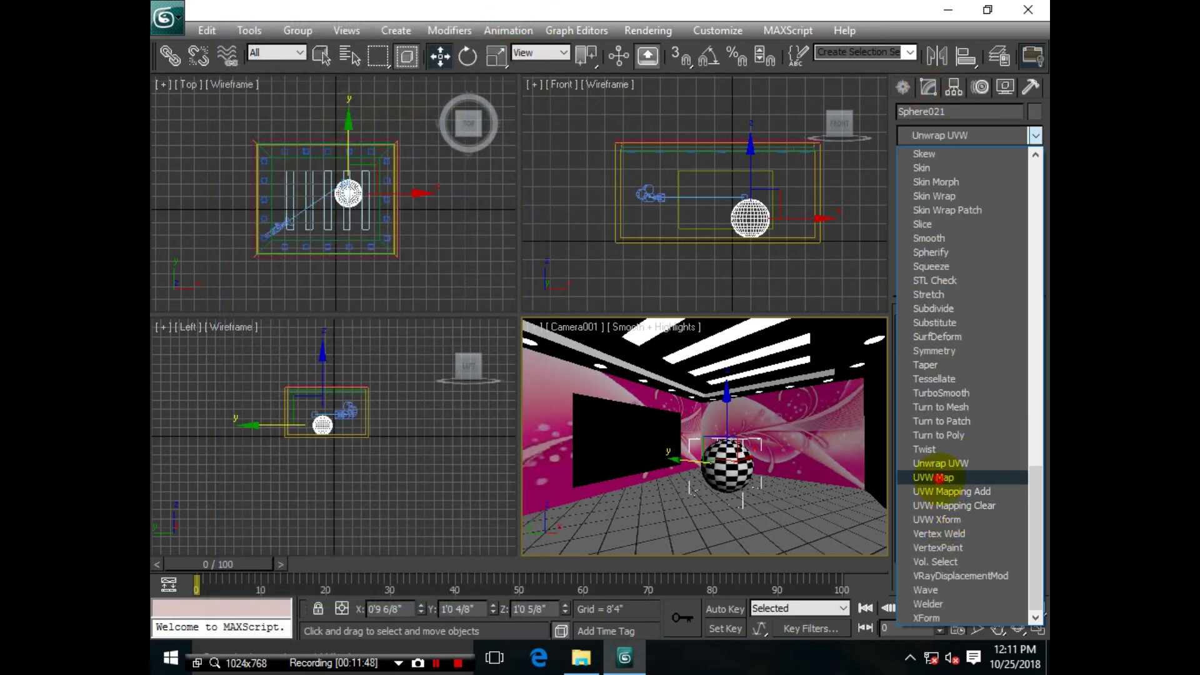
{"action": "left_click", "coordinate": [931, 473]}
{"action": "left_click", "coordinate": [933, 412]}
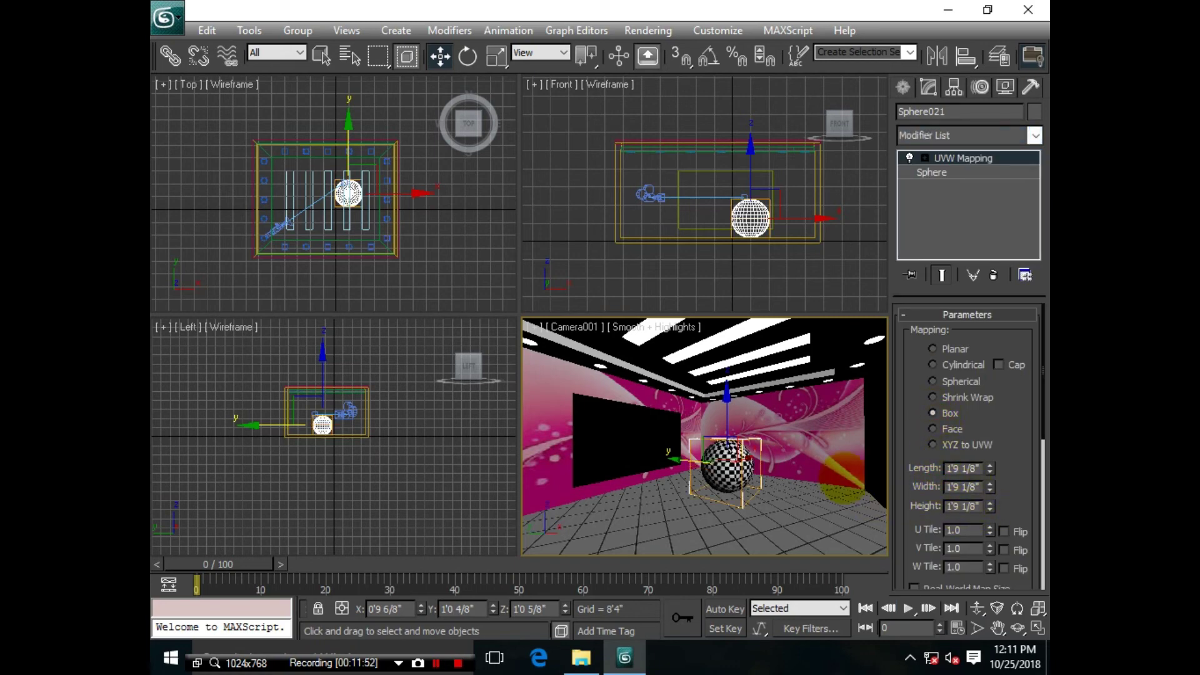
Step: Load render preset 123 for 1920×1080 HDTV output in Render Setup
{"action": "key", "text": "alt+w"}
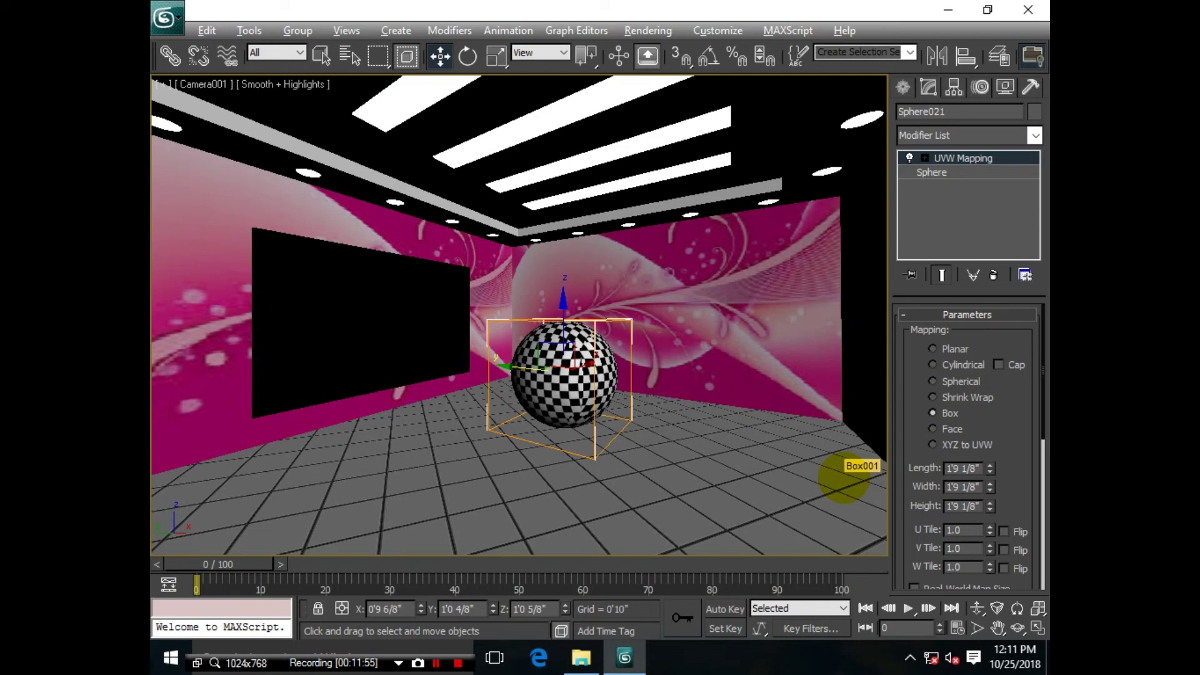
{"action": "key", "text": "F10"}
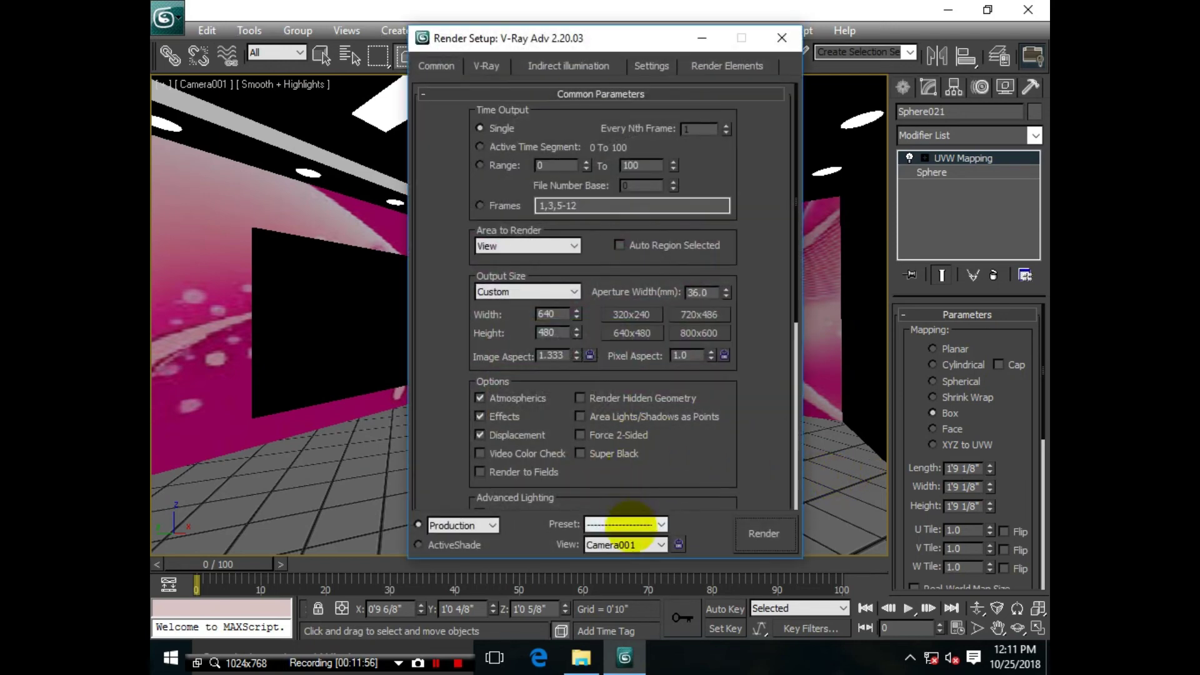
{"action": "left_click", "coordinate": [626, 525]}
{"action": "left_click", "coordinate": [600, 374]}
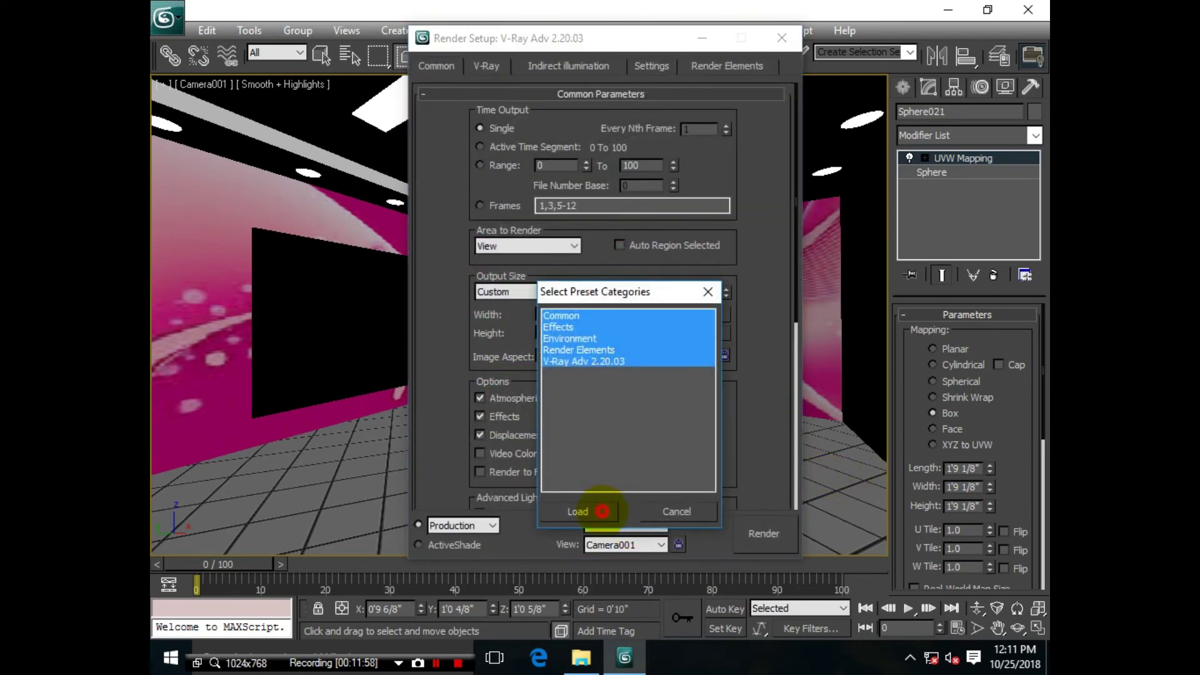
{"action": "left_click", "coordinate": [603, 509]}
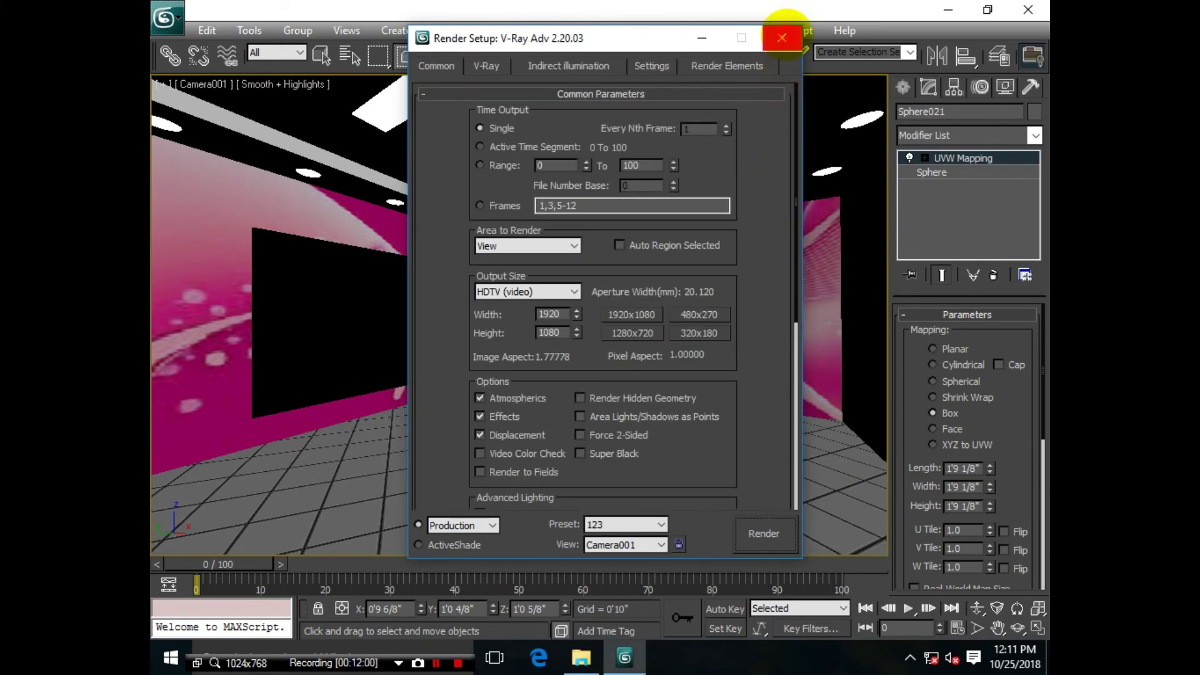
{"action": "left_click", "coordinate": [782, 38]}
{"action": "key", "text": "alt+w"}
Step: Place a standard Omni light in the room from the Top view
{"action": "left_click", "coordinate": [438, 287]}
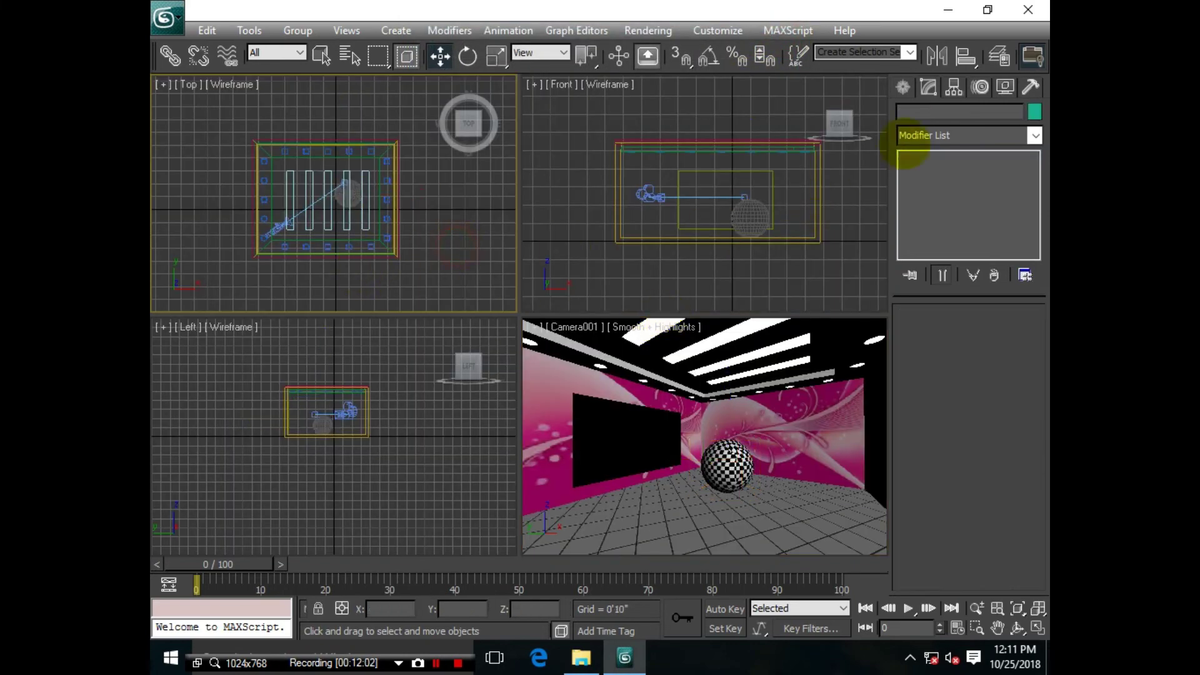
{"action": "left_click", "coordinate": [903, 87]}
{"action": "left_click", "coordinate": [951, 114]}
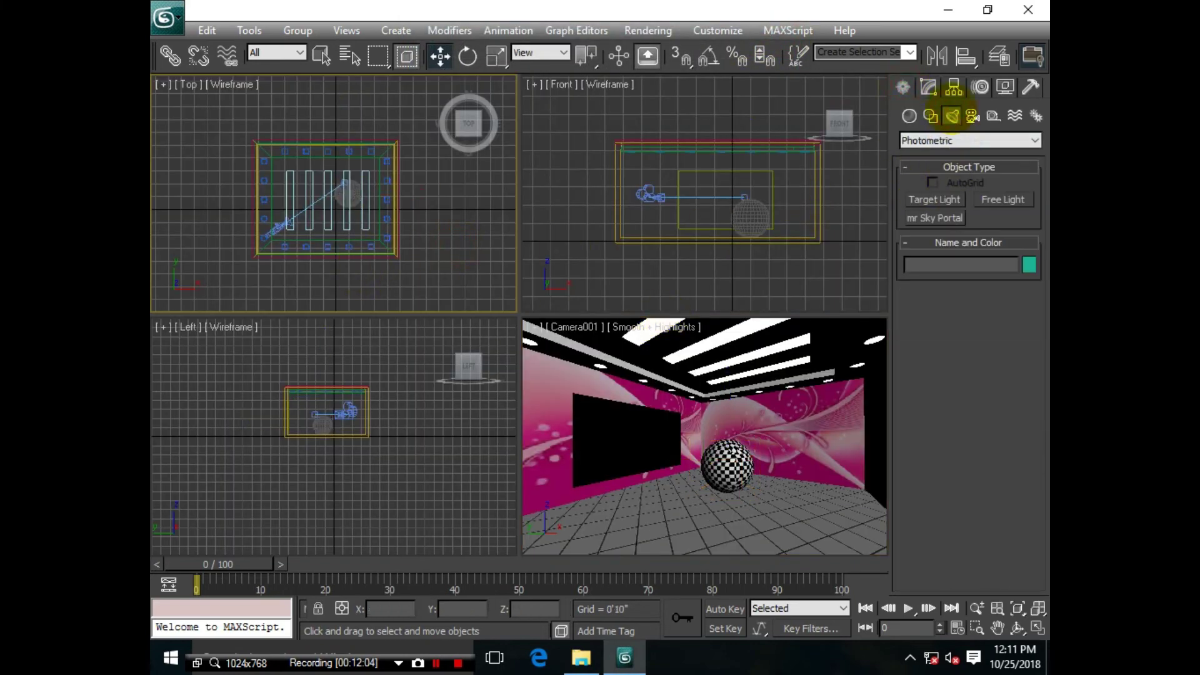
{"action": "left_click", "coordinate": [957, 140]}
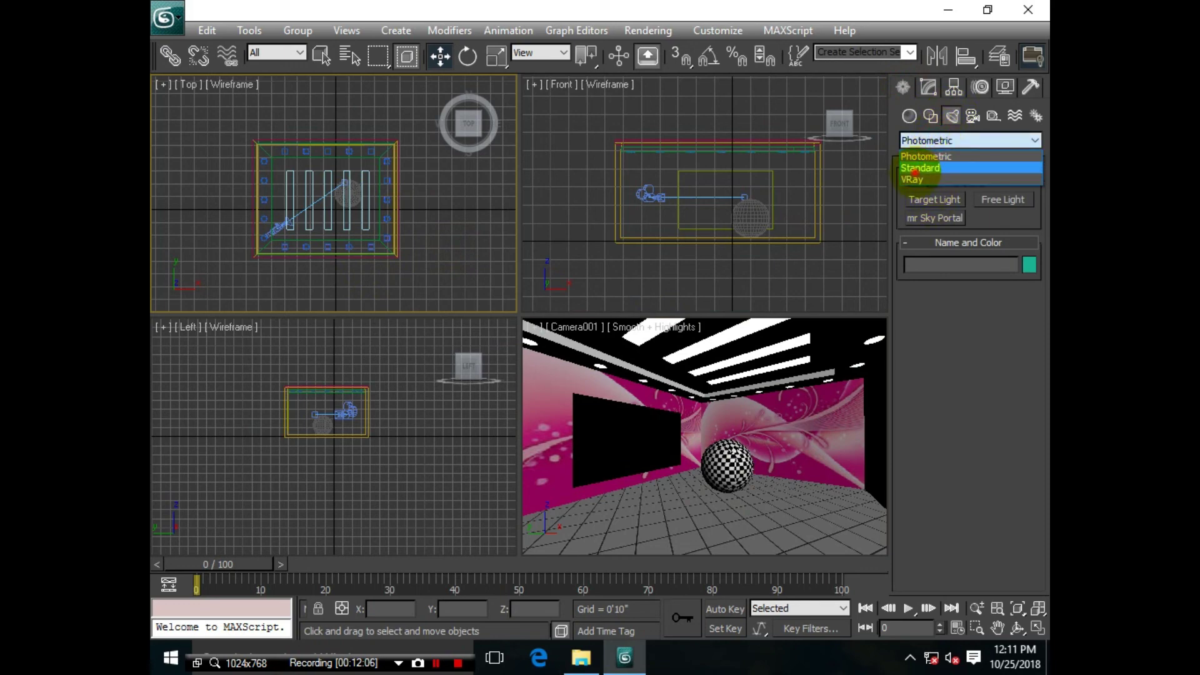
{"action": "left_click", "coordinate": [926, 163]}
{"action": "left_click", "coordinate": [925, 235]}
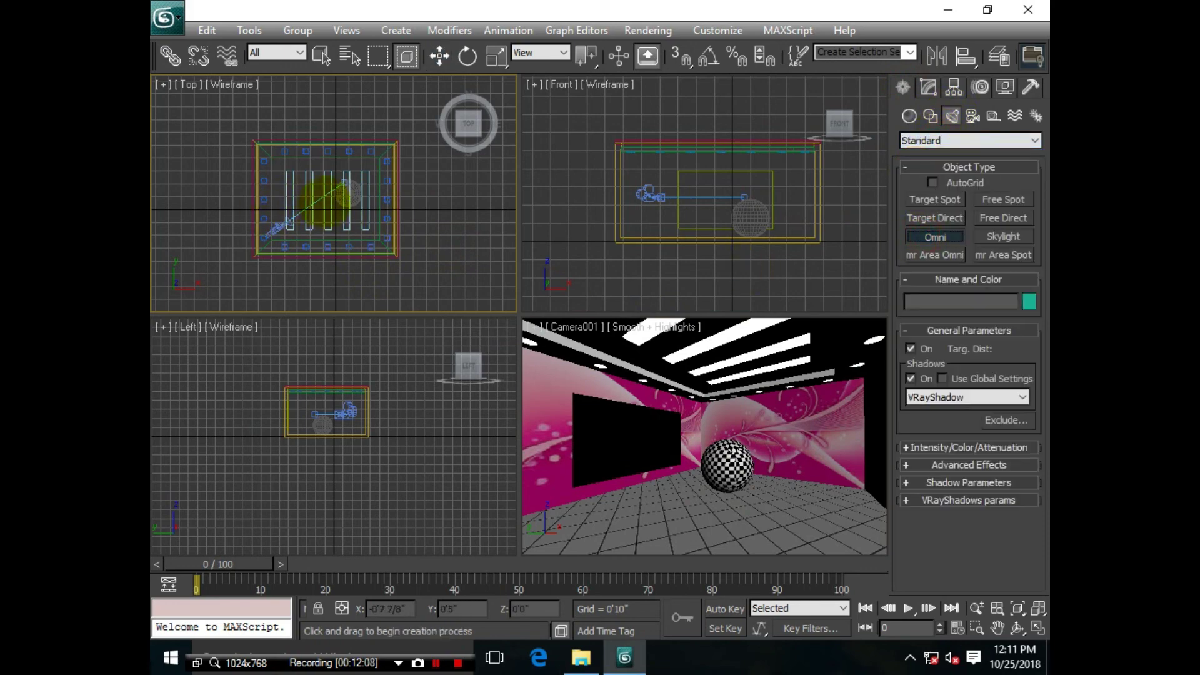
{"action": "left_click", "coordinate": [324, 197]}
Step: Raise Omni001 above the floor, maximize the camera view and open Render Setup
{"action": "left_click", "coordinate": [440, 56]}
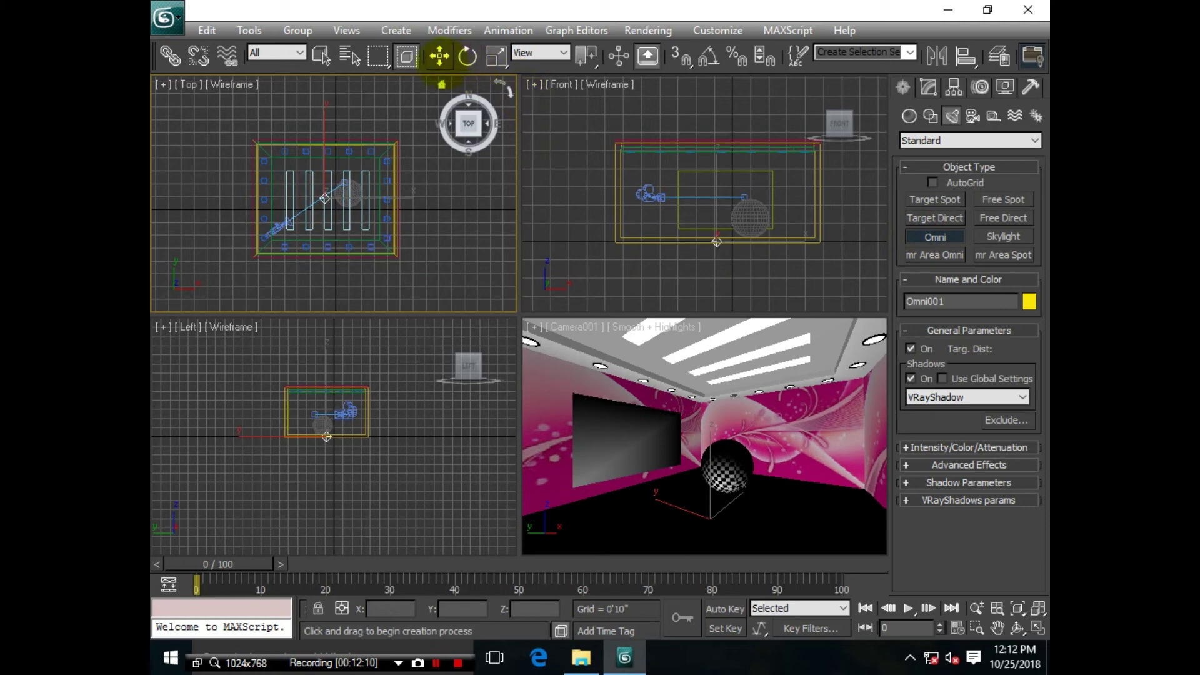
{"action": "right_click", "coordinate": [697, 203]}
{"action": "left_click_drag", "start_coordinate": [717, 242], "coordinate": [717, 201]}
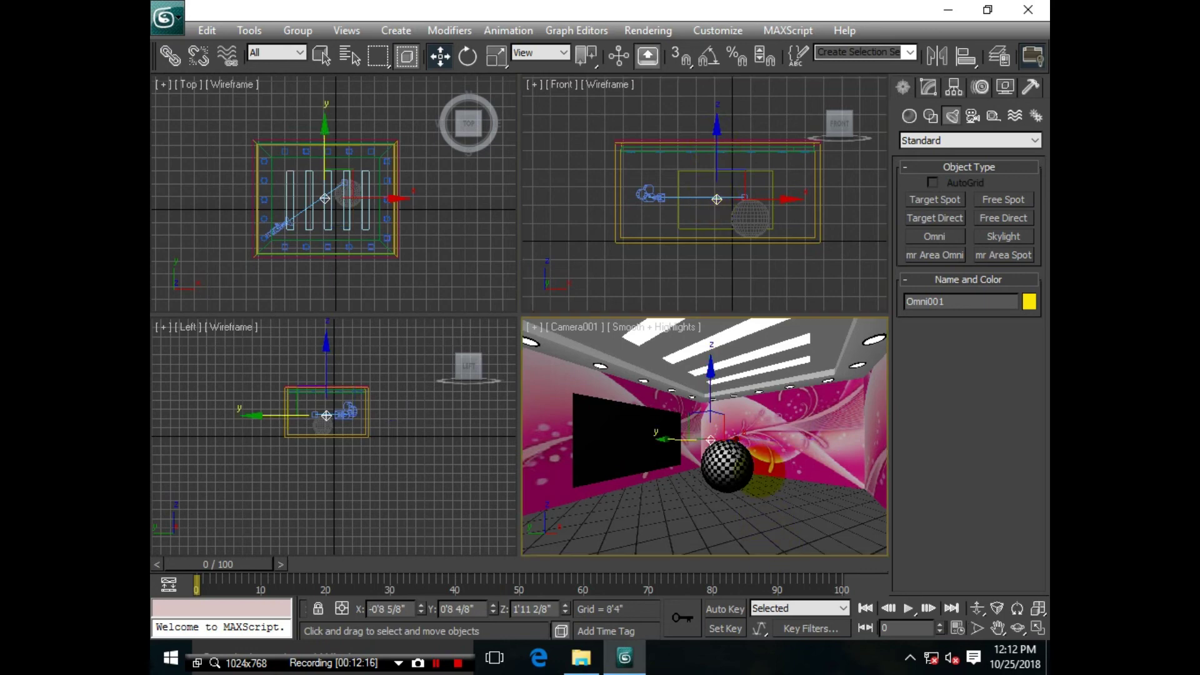
{"action": "key", "text": "alt+w"}
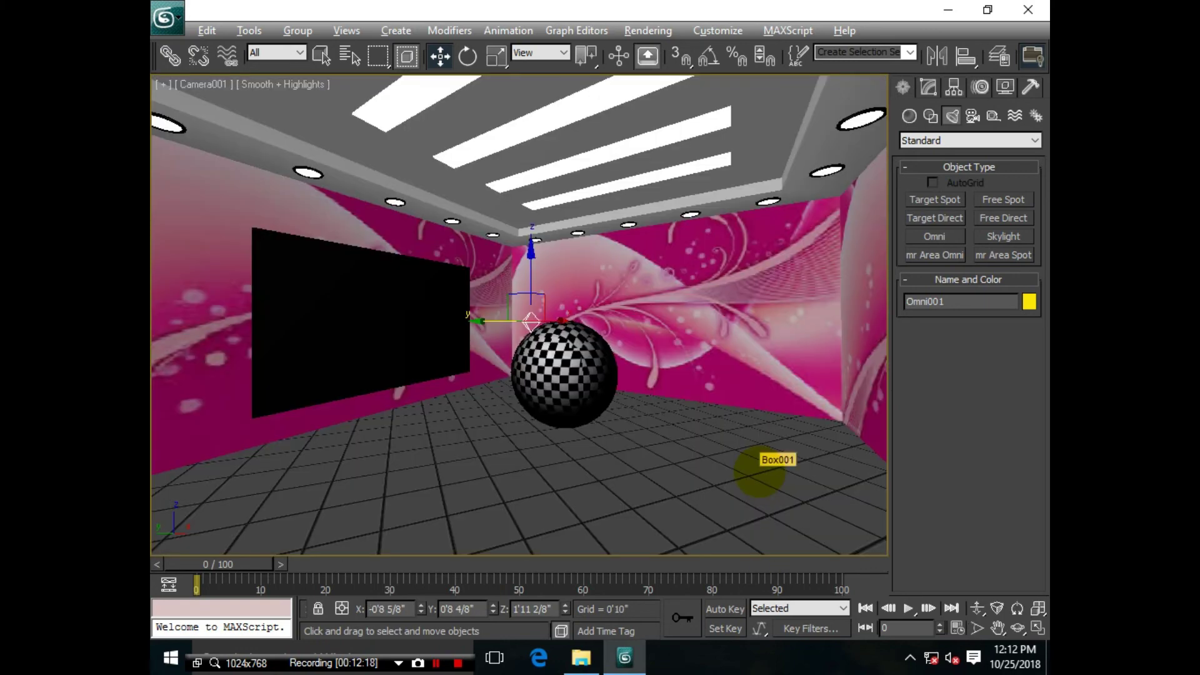
{"action": "key", "text": "F10"}
Step: Load the 123 render preset and expand V-Ray's Color mapping settings
{"action": "left_click", "coordinate": [625, 524]}
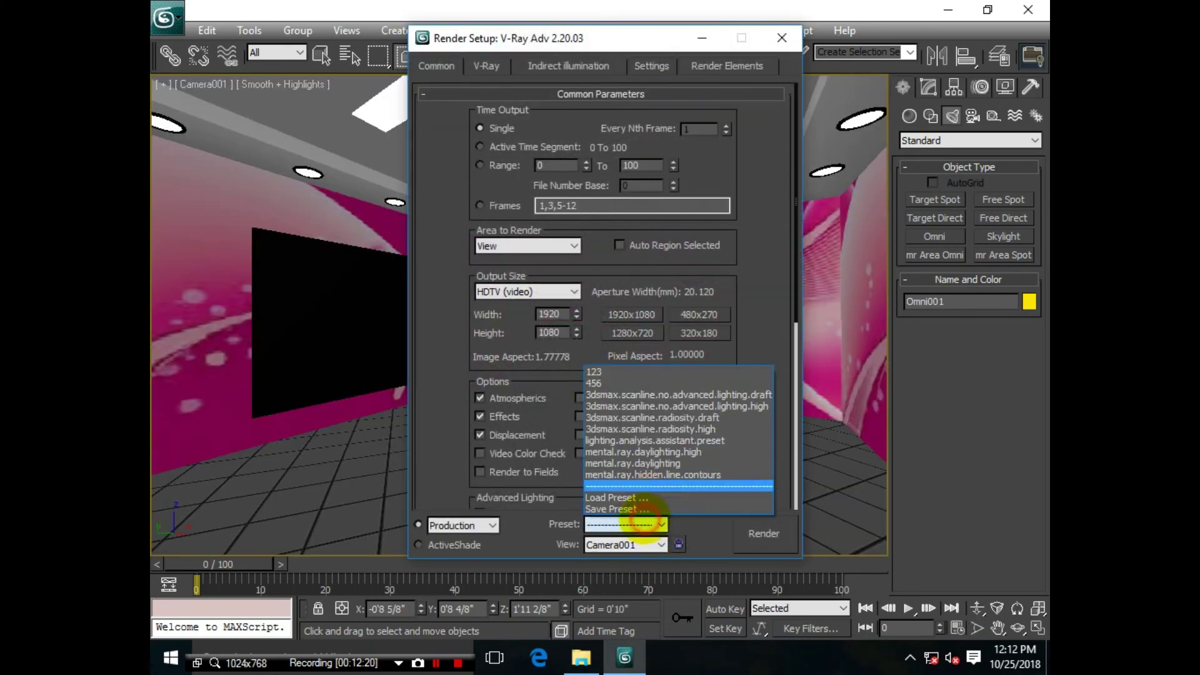
{"action": "left_click", "coordinate": [618, 383]}
{"action": "left_click", "coordinate": [591, 507]}
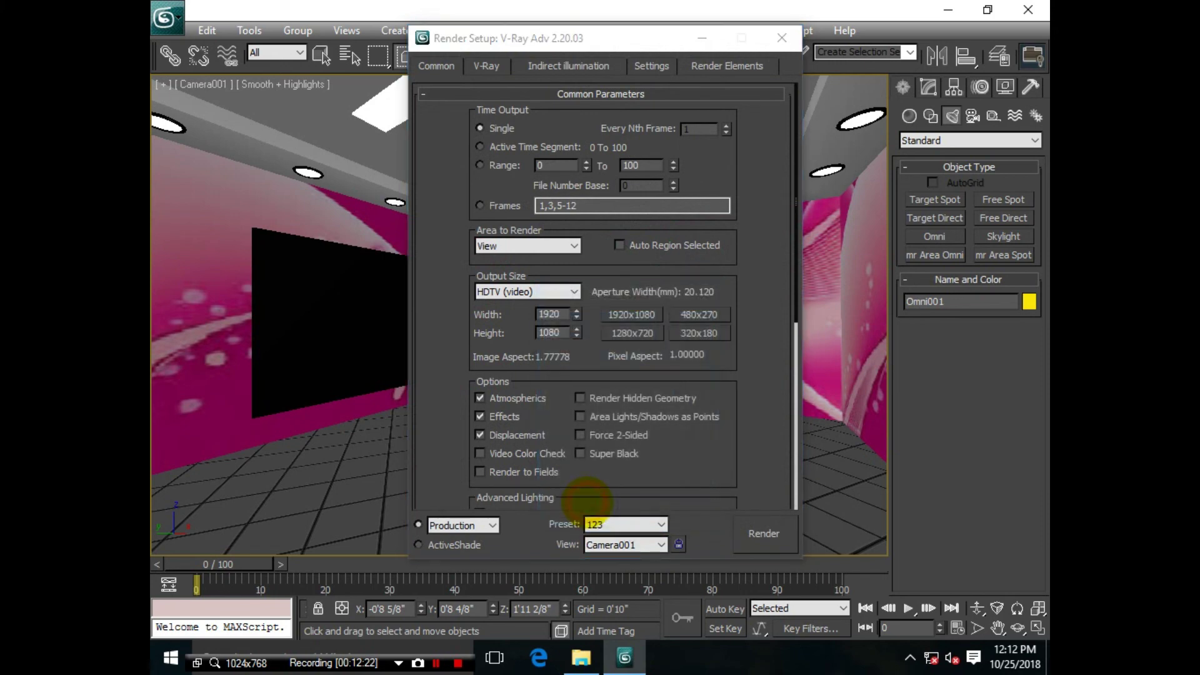
{"action": "left_click", "coordinate": [487, 66]}
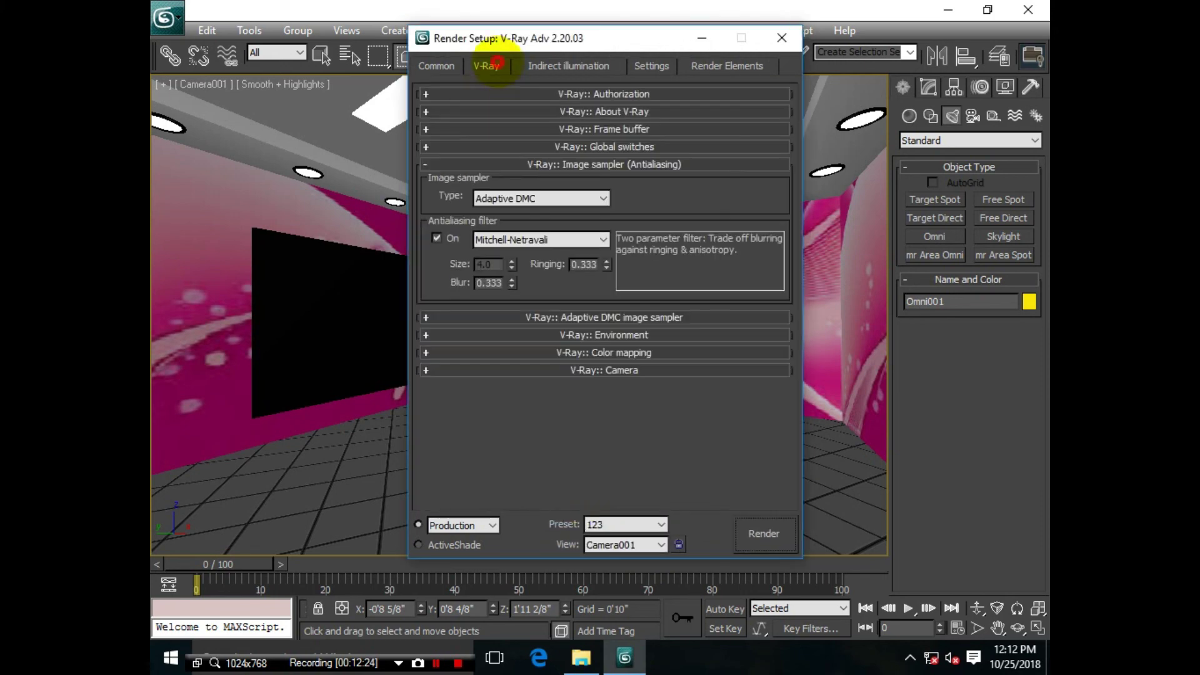
{"action": "left_click", "coordinate": [621, 353]}
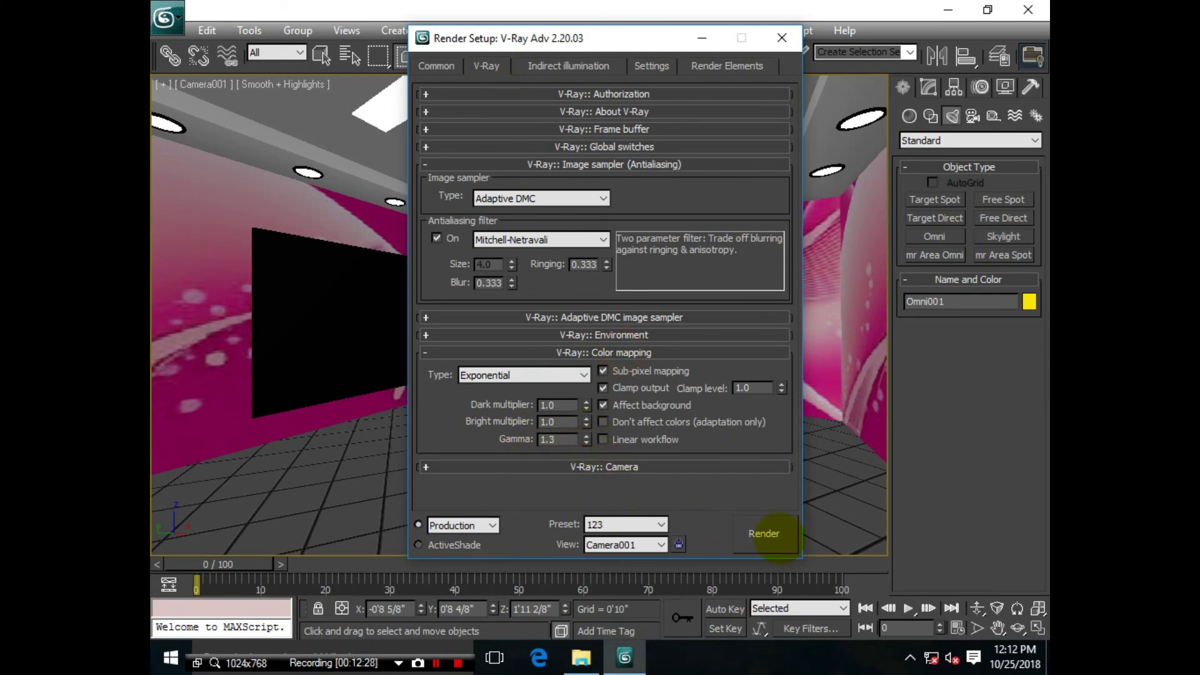
Step: Run a test V-Ray render of the camera view, then close the render windows
{"action": "left_click", "coordinate": [764, 534]}
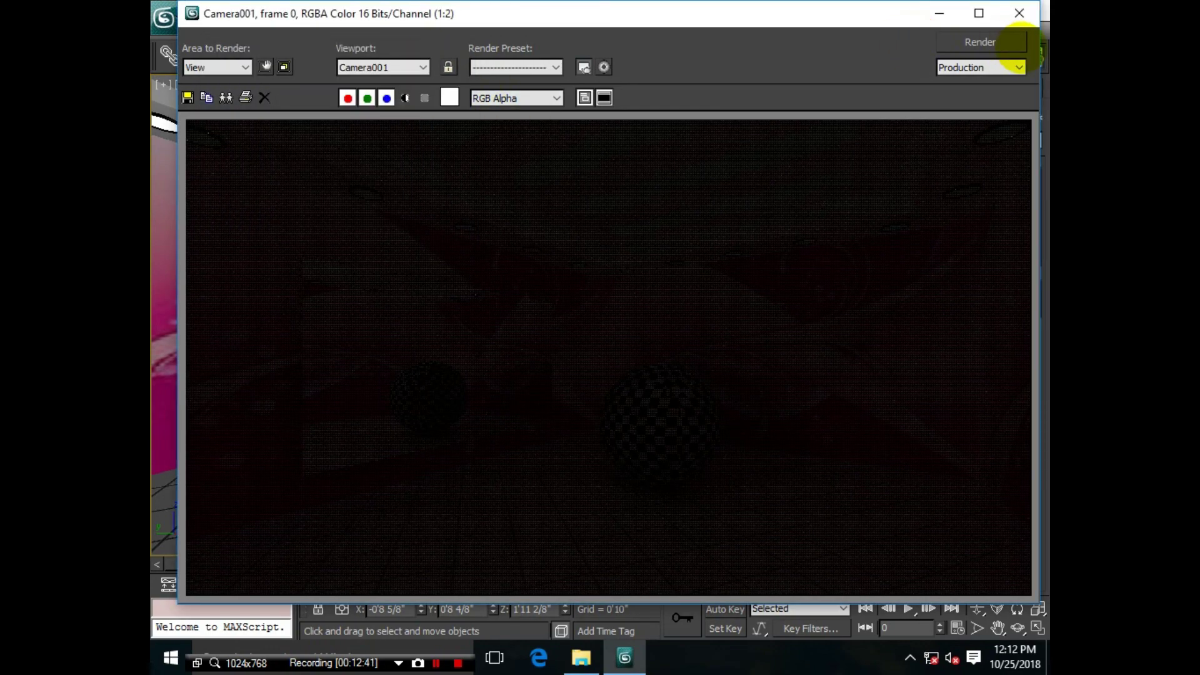
{"action": "left_click", "coordinate": [1019, 13]}
{"action": "left_click", "coordinate": [778, 36]}
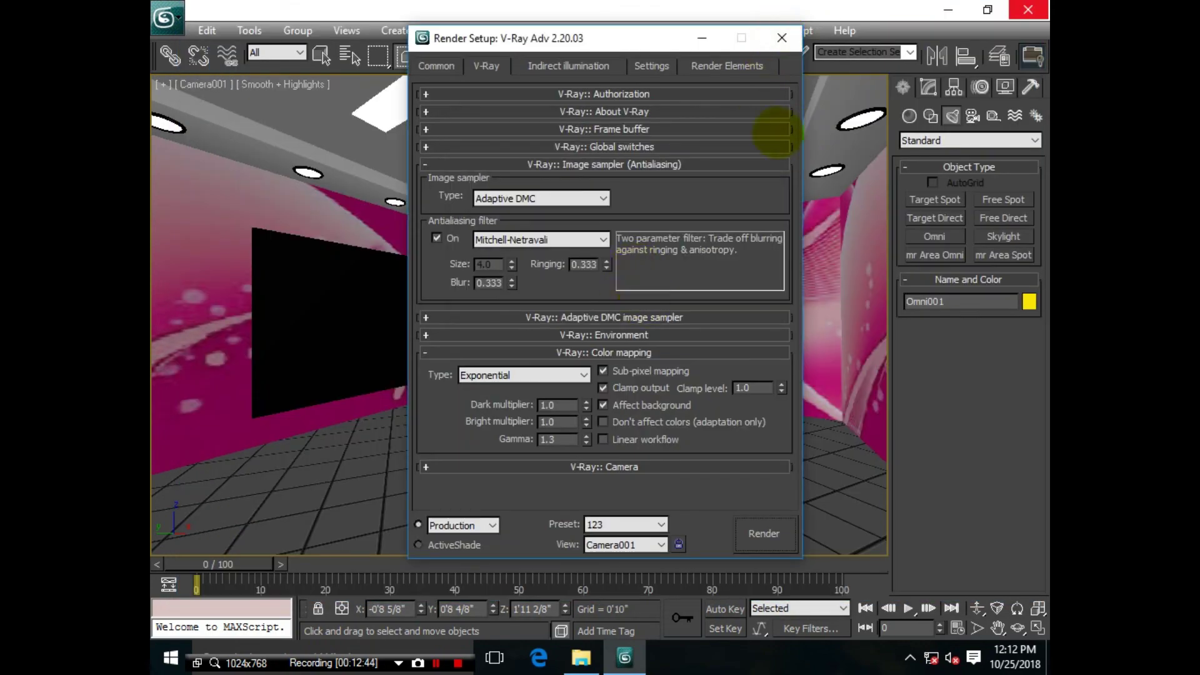
{"action": "left_click", "coordinate": [781, 36]}
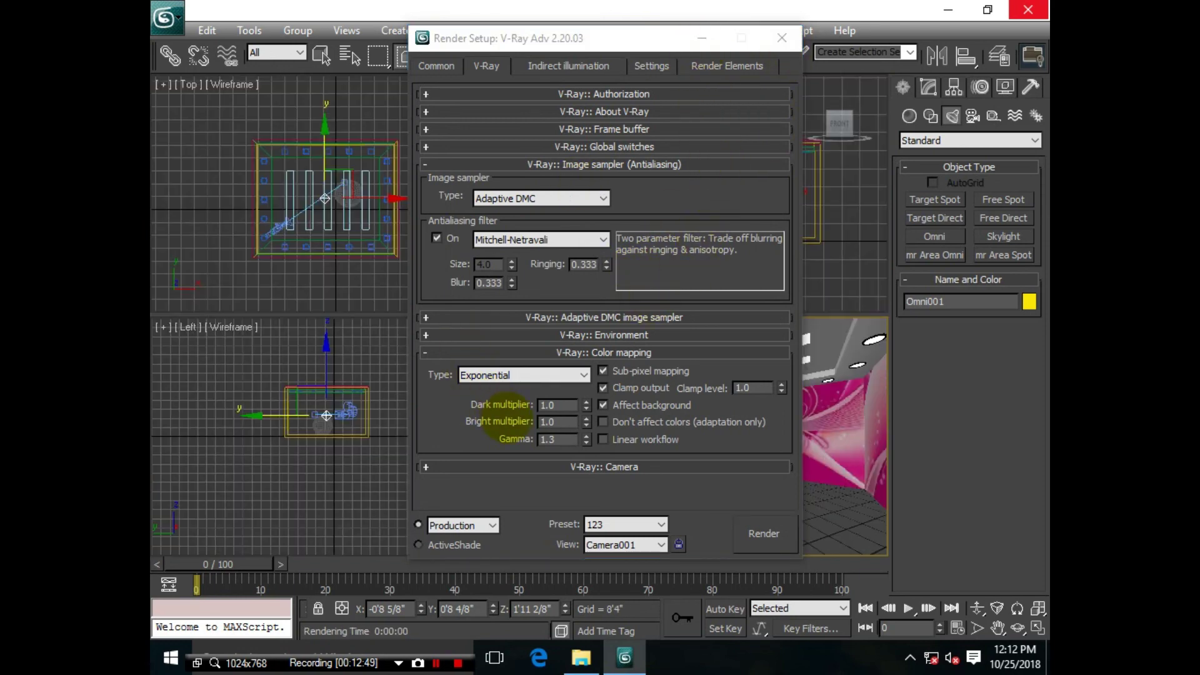
{"action": "left_click", "coordinate": [770, 43]}
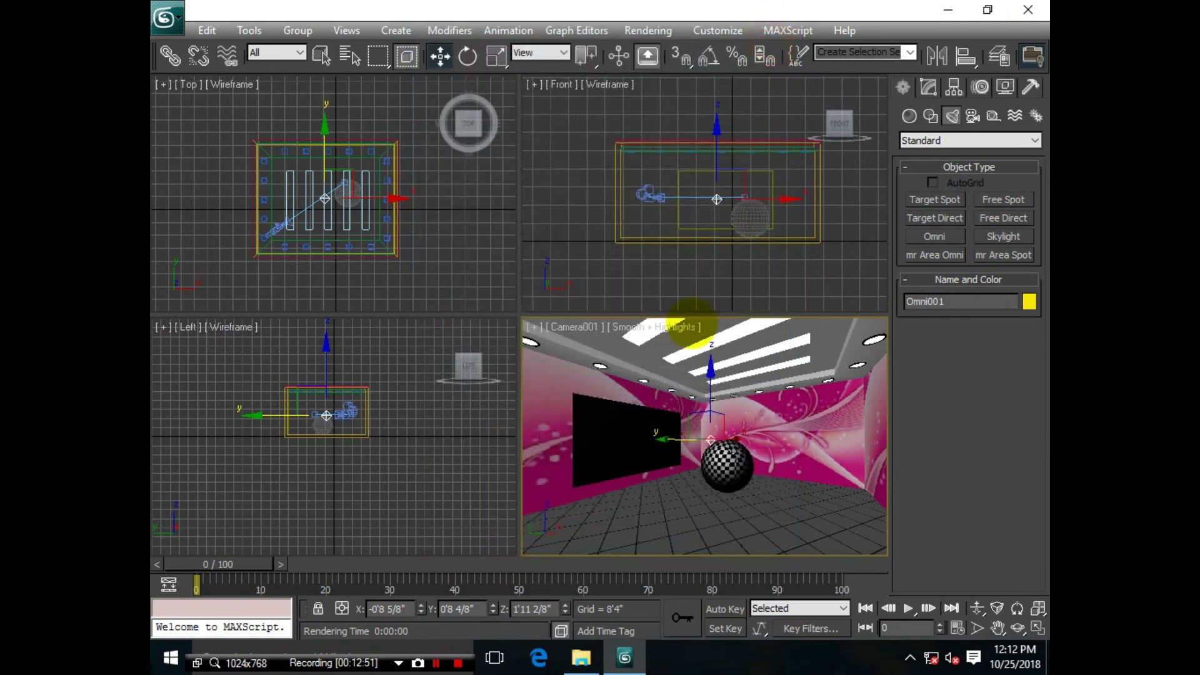
{"action": "key", "text": "m"}
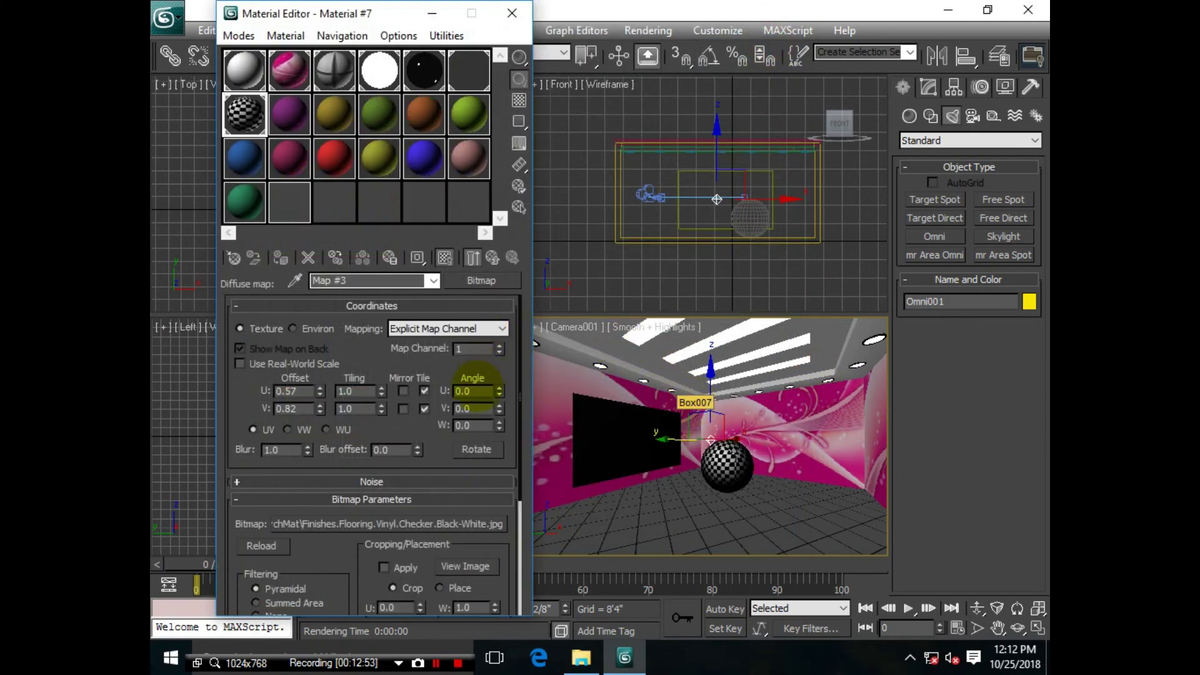
Step: Inspect the VRayLightMtl Material #4 slot, then close the editor with Camera001 maximized
{"action": "left_click", "coordinate": [375, 70]}
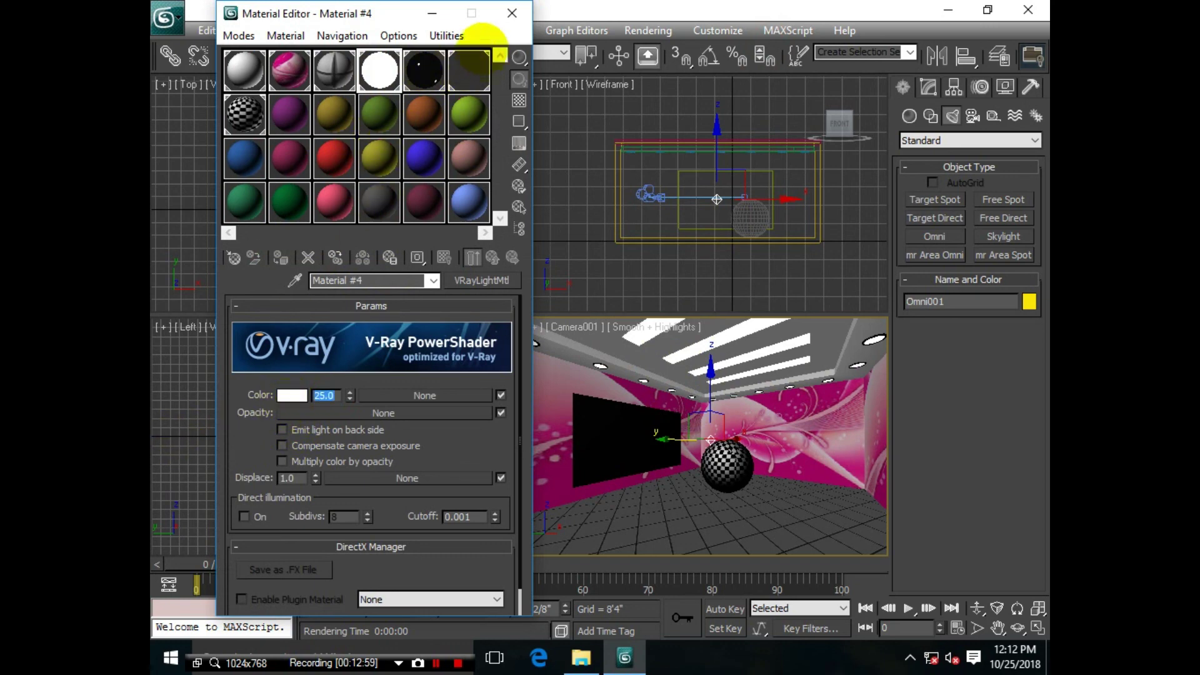
{"action": "left_click", "coordinate": [512, 13]}
{"action": "key", "text": "alt+w"}
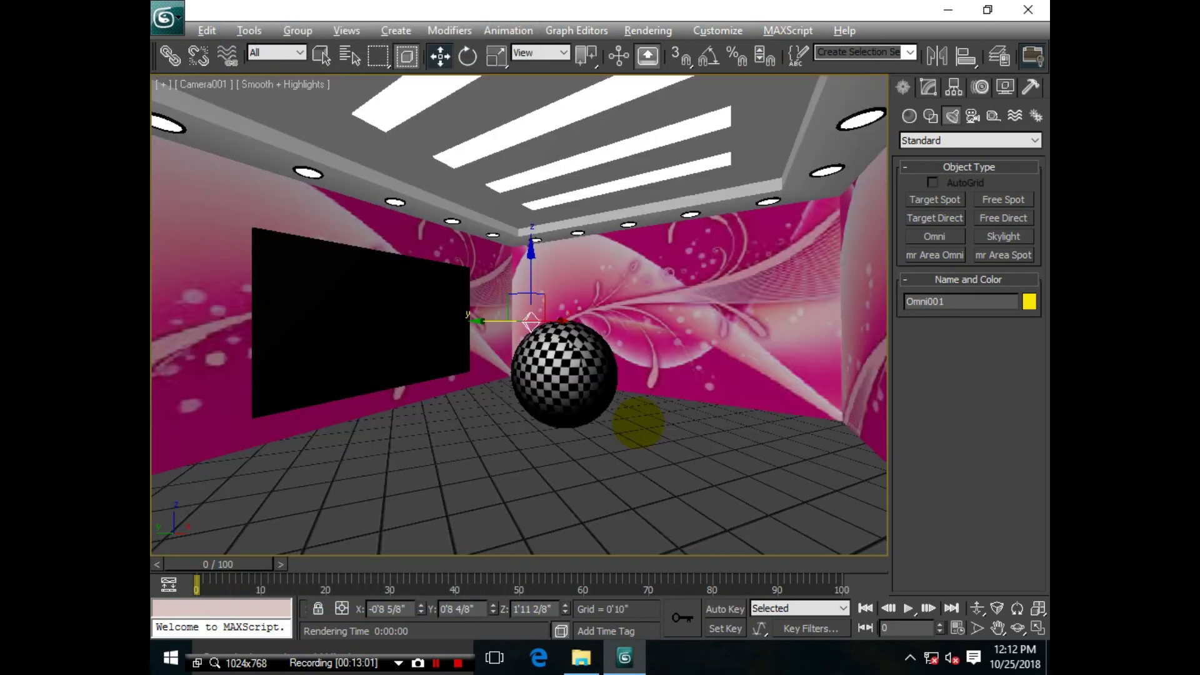
{"action": "key", "text": "m"}
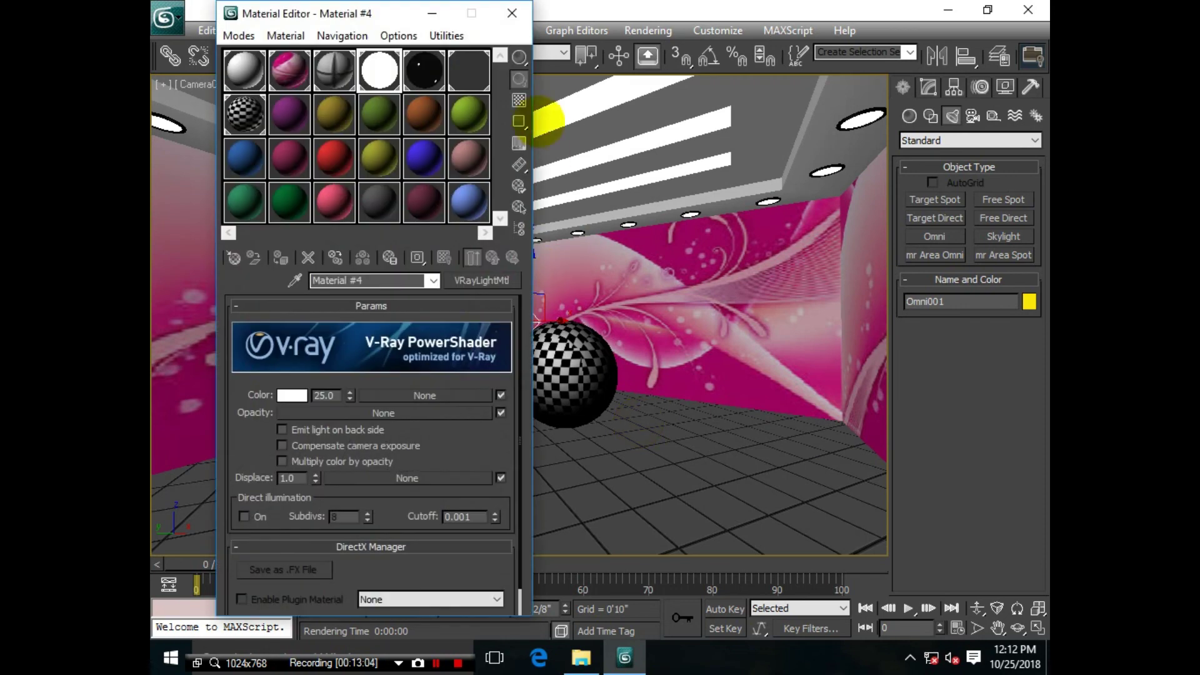
{"action": "left_click", "coordinate": [510, 13]}
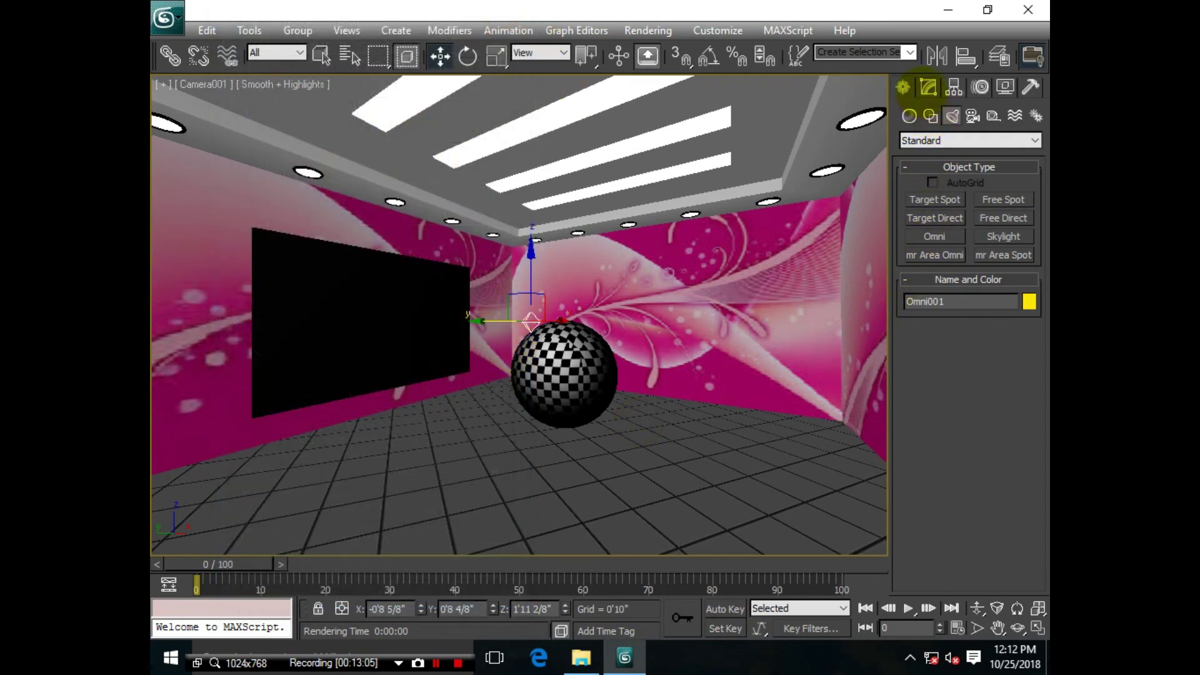
Step: Set Omni001's intensity Multiplier to 2.5 and render Camera001 again
{"action": "left_click", "coordinate": [928, 87]}
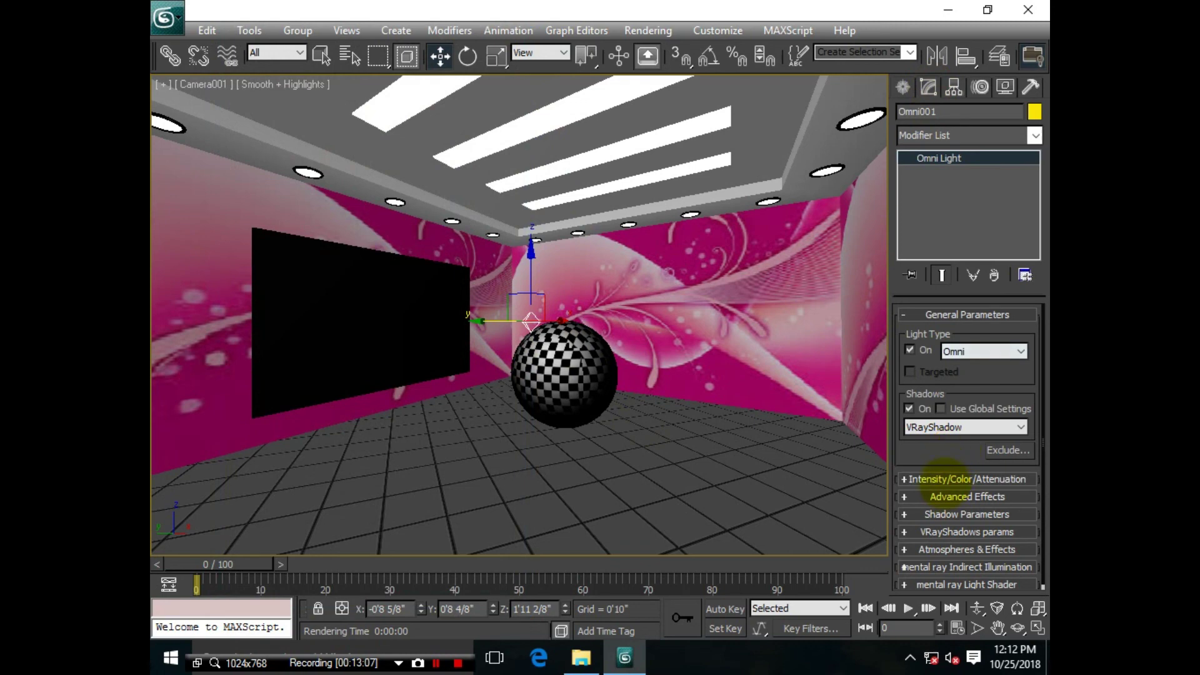
{"action": "left_click", "coordinate": [950, 479]}
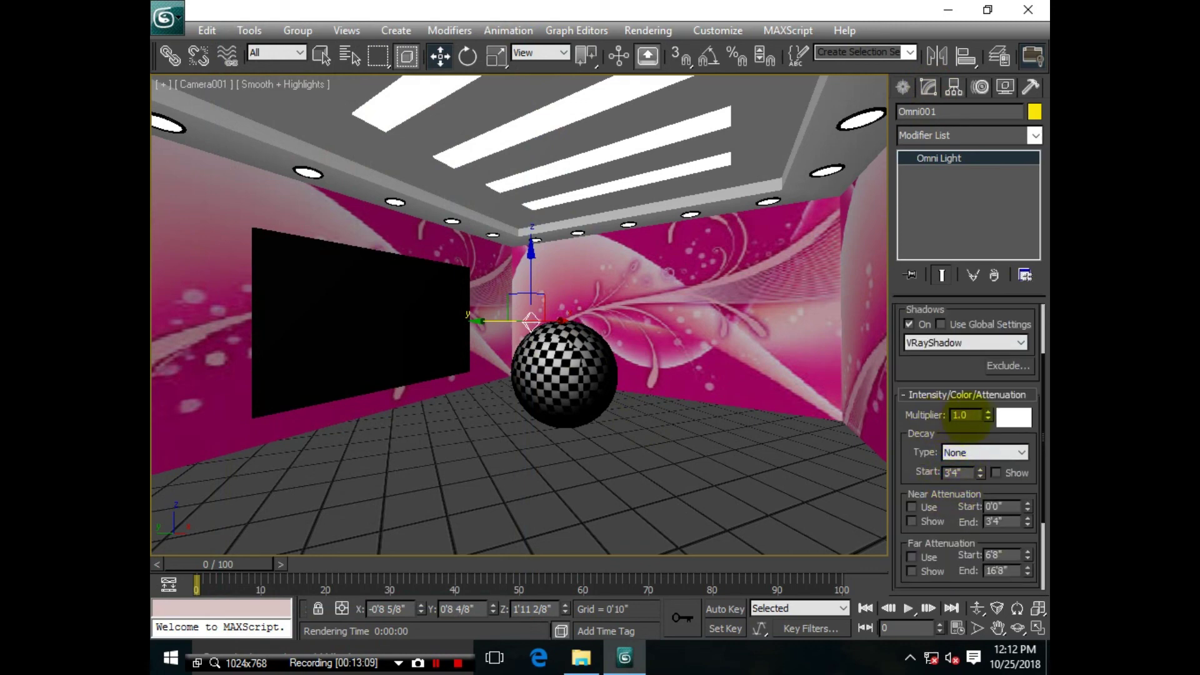
{"action": "type", "text": "5"}
{"action": "key", "text": "Return"}
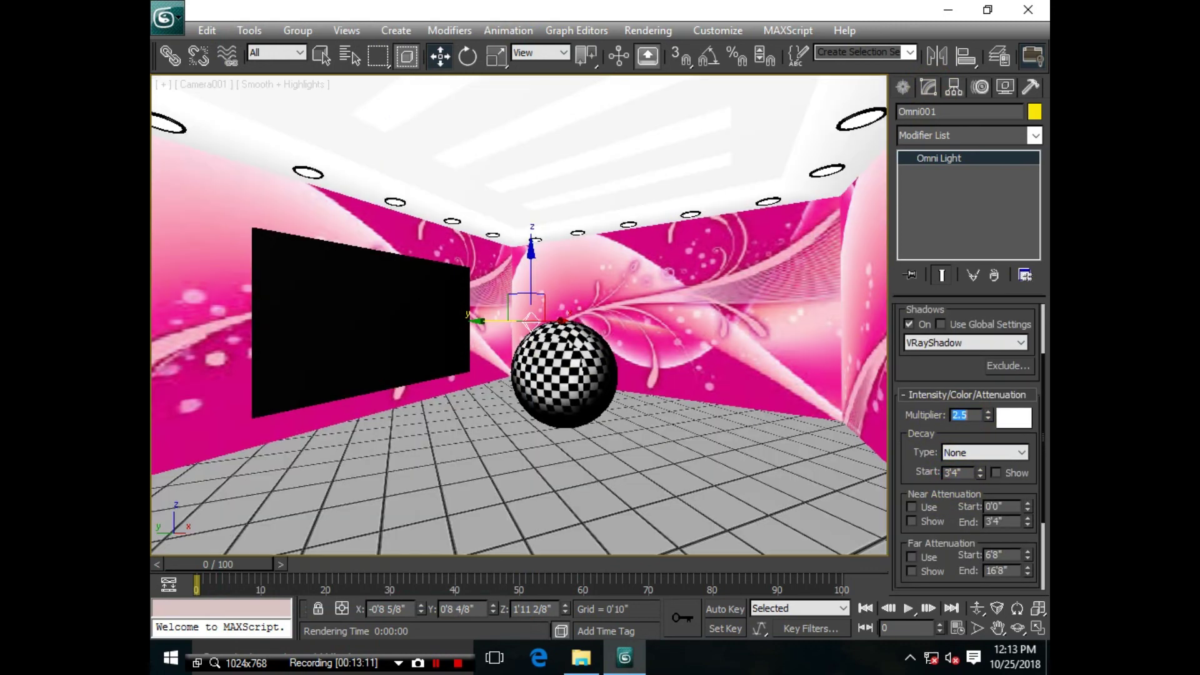
{"action": "key", "text": "alt+w"}
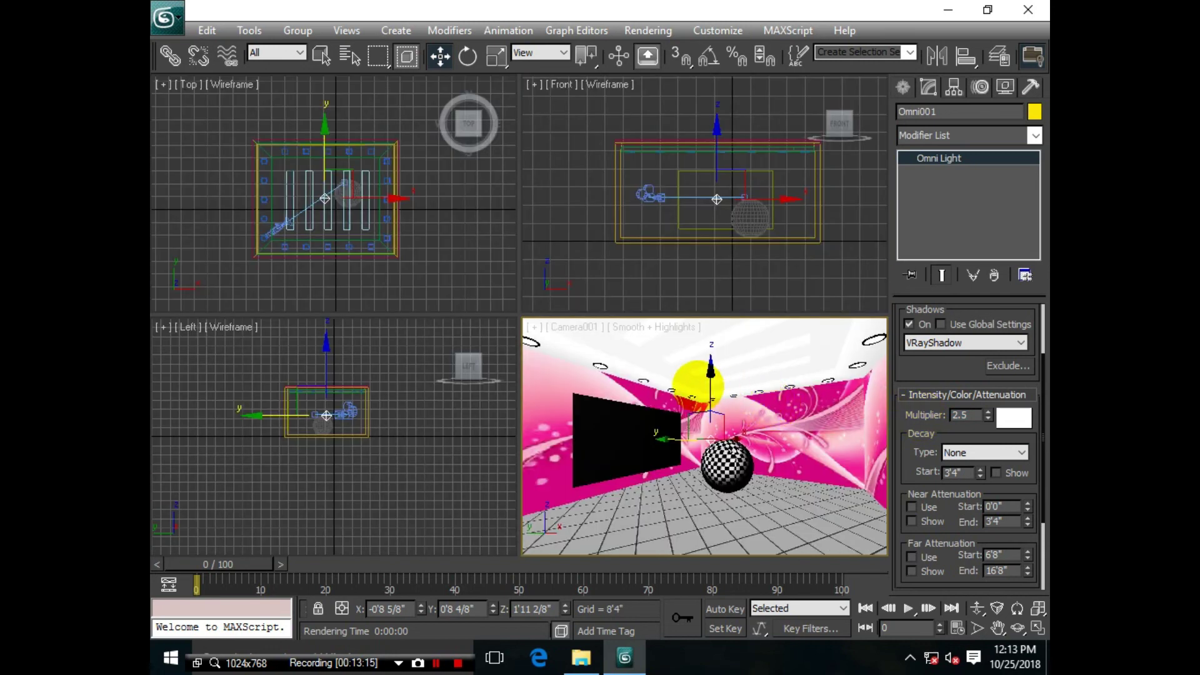
{"action": "key", "text": "alt+w"}
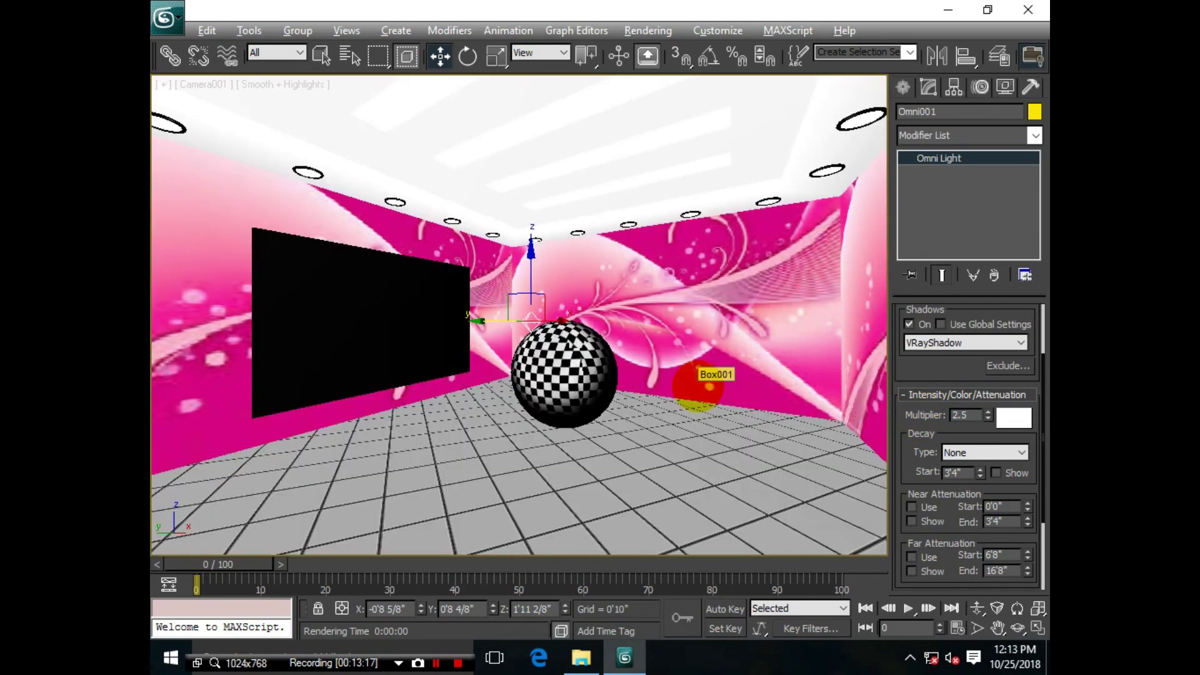
{"action": "key", "text": "shift+q"}
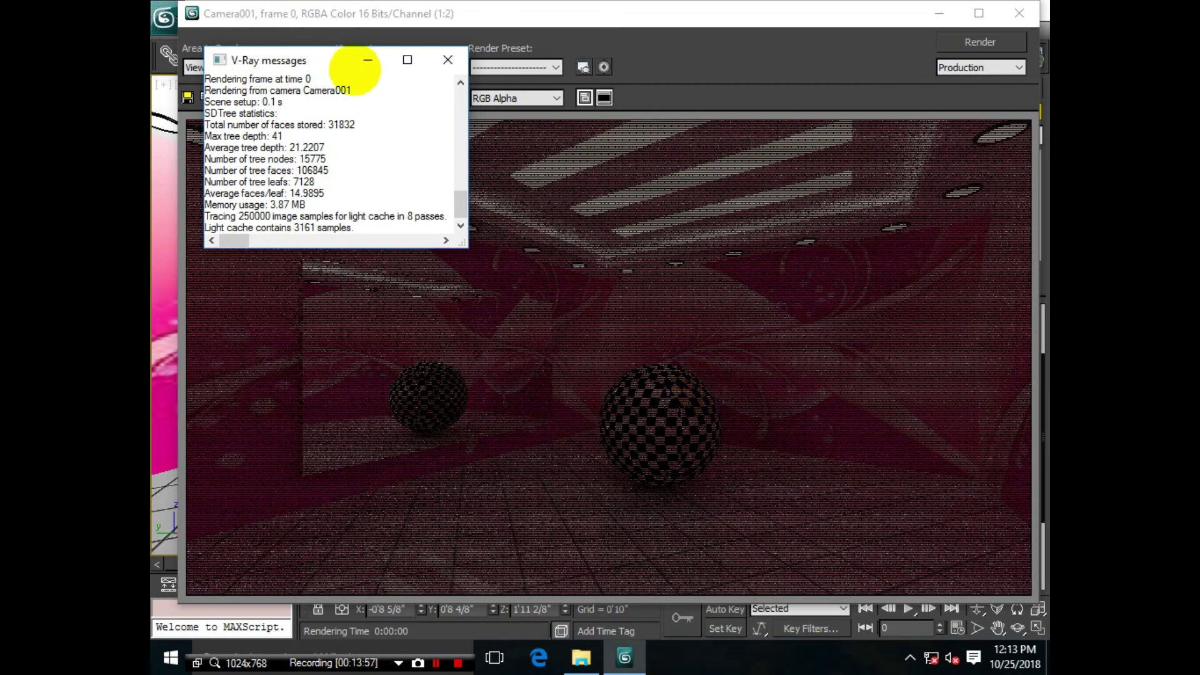
Step: Drag the V-Ray messages window aside while the render completes
{"action": "left_click_drag", "start_coordinate": [325, 63], "coordinate": [707, 152]}
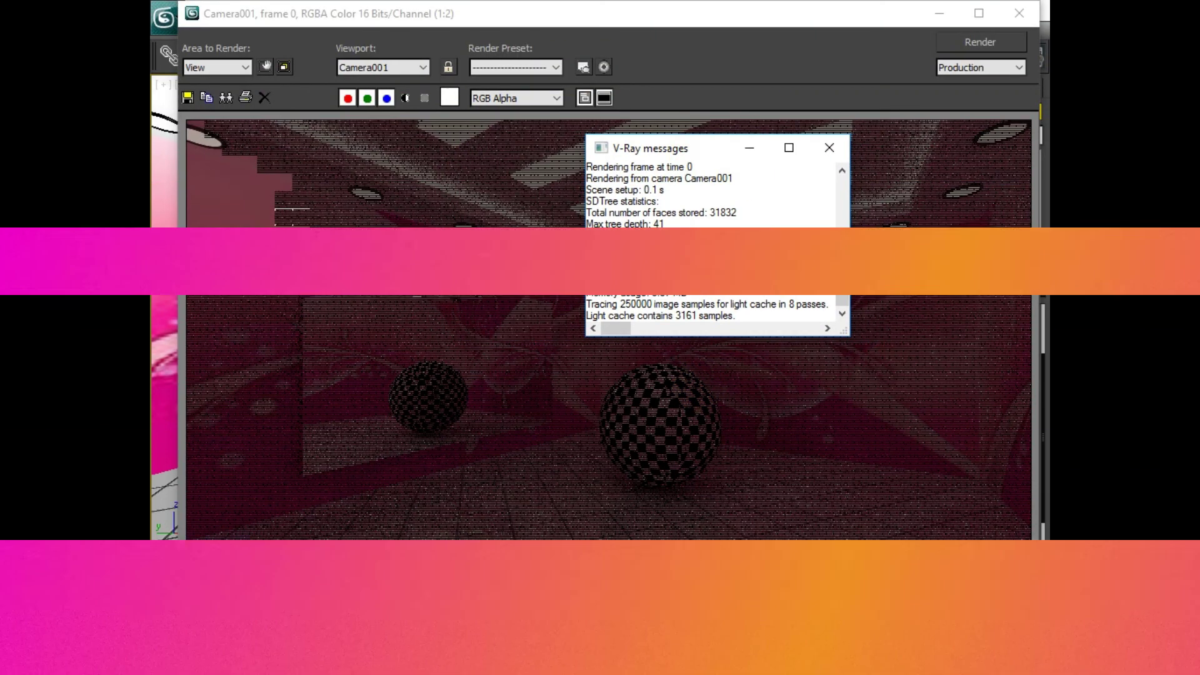